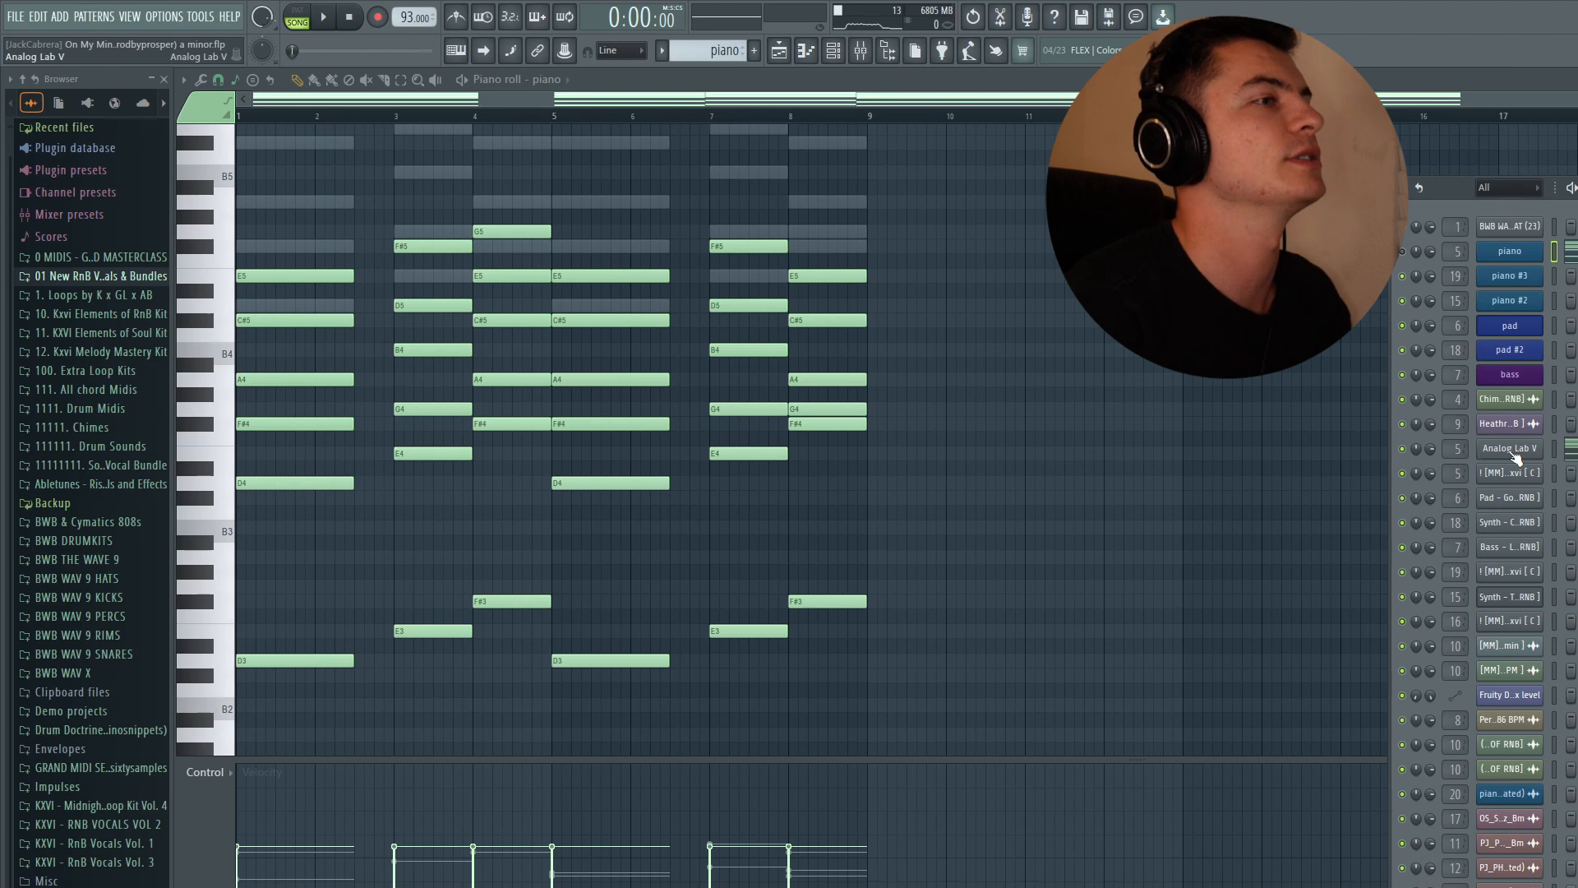
- Open the Analog Lab V instrument to check its loaded piano preset, then close it
left_click(1511, 449)
left_click_drag(643, 238, 670, 211)
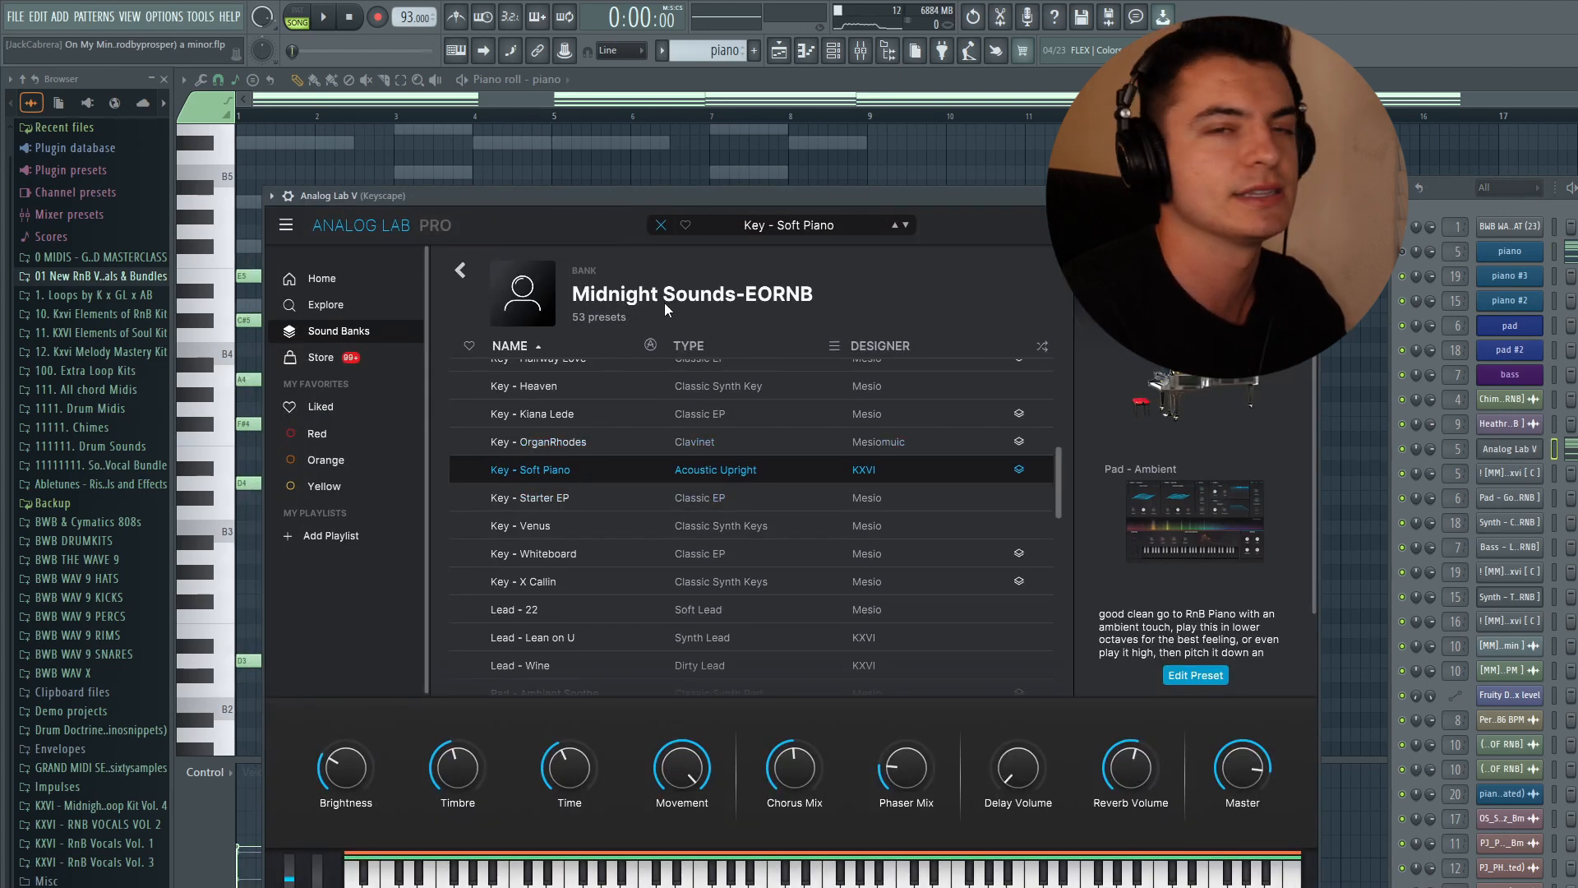
left_click(779, 50)
left_click(805, 50)
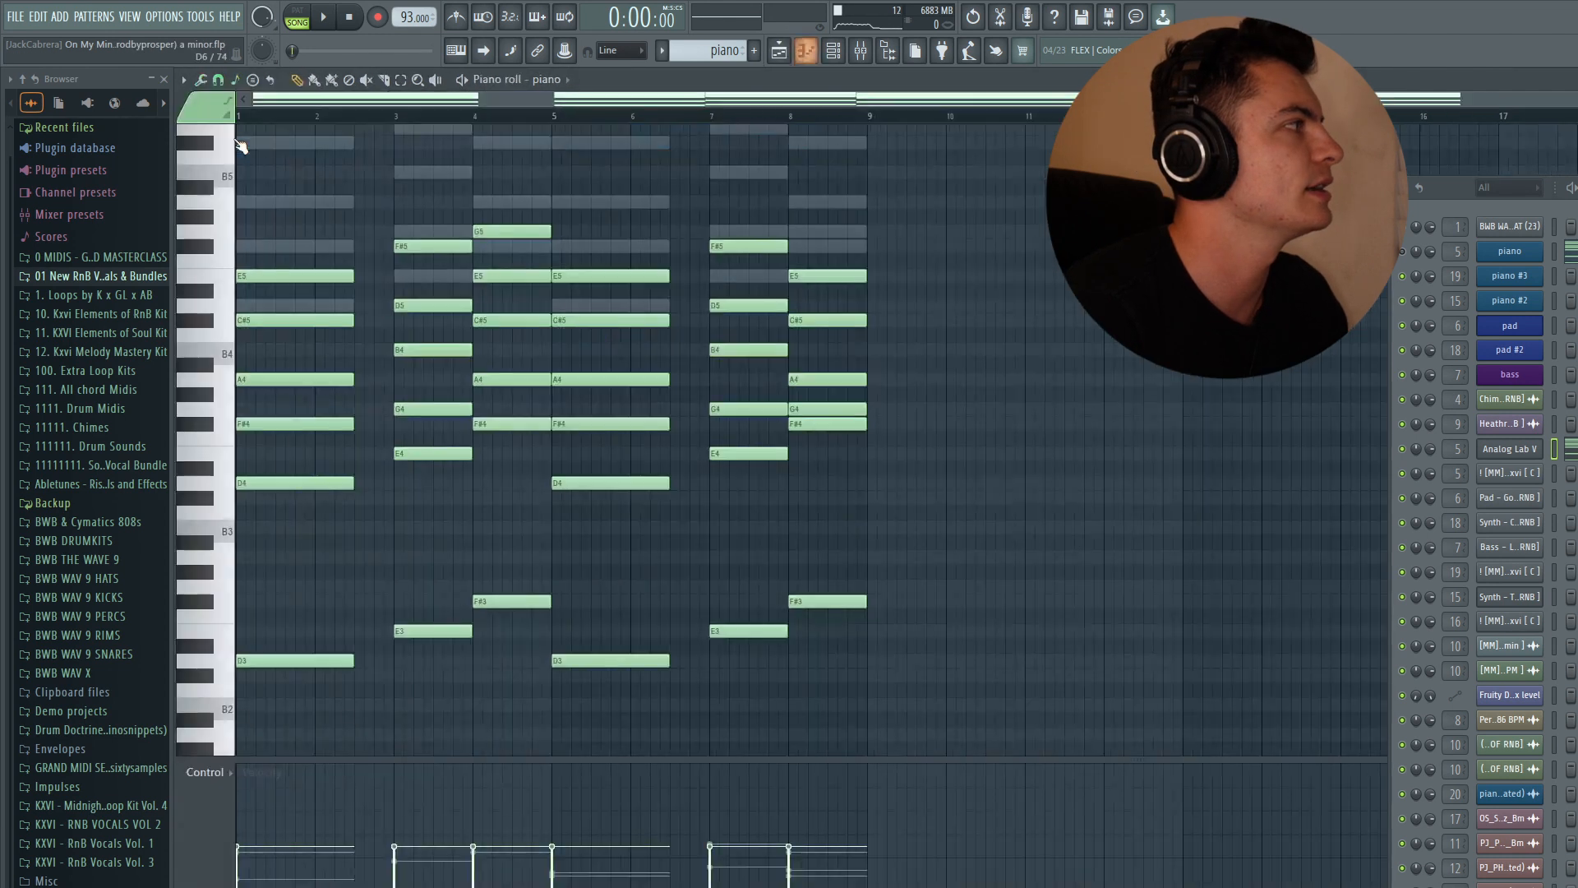
- Switch to song mode and play back the chord progression
left_click(297, 18)
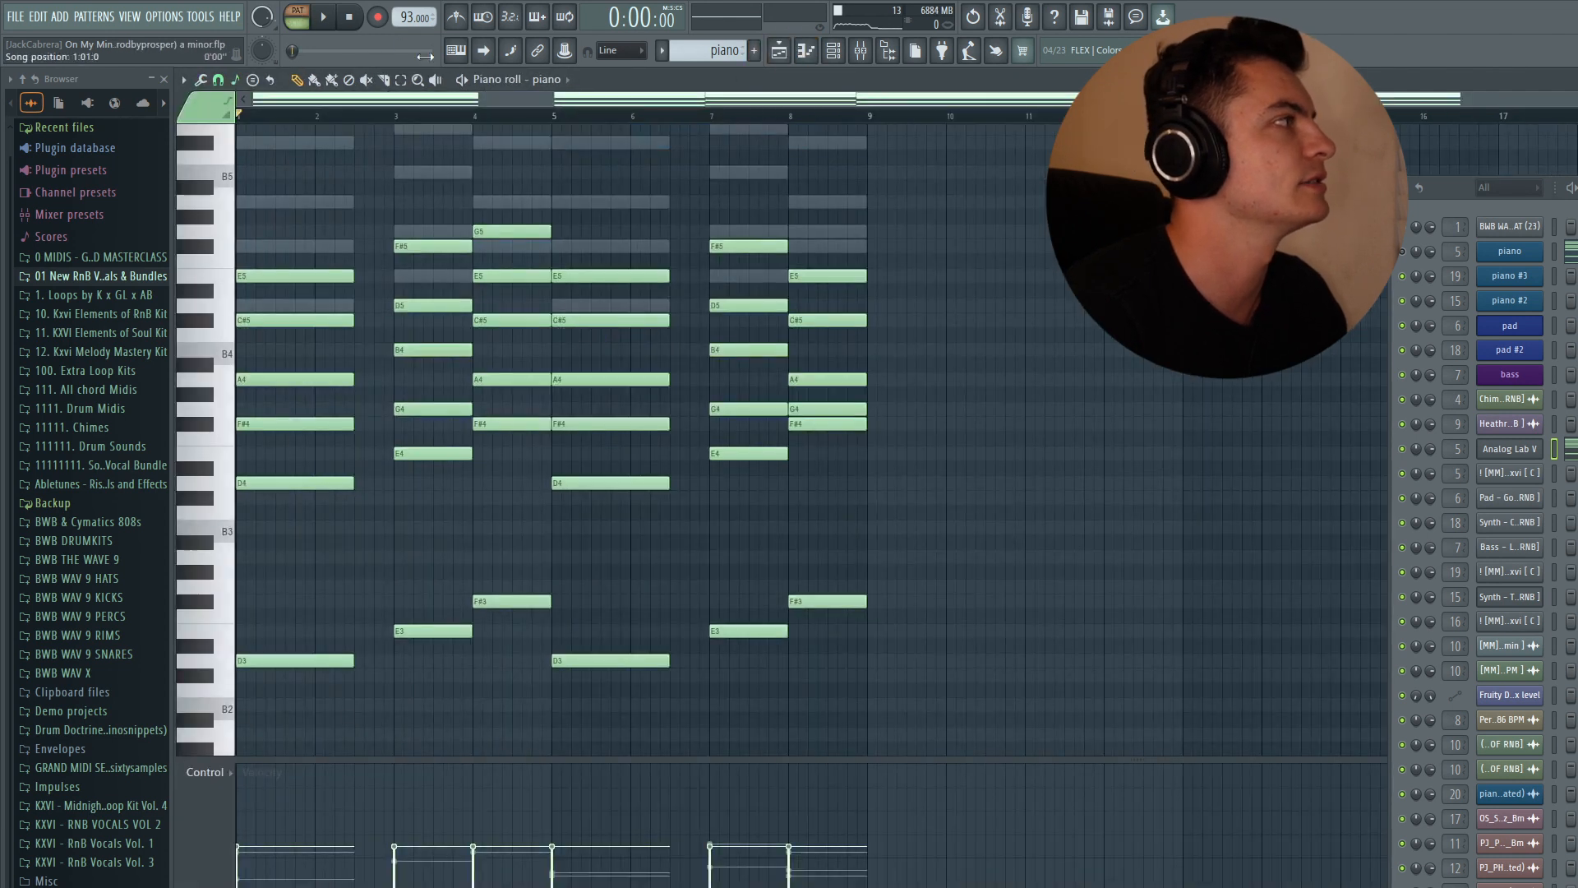
key("space")
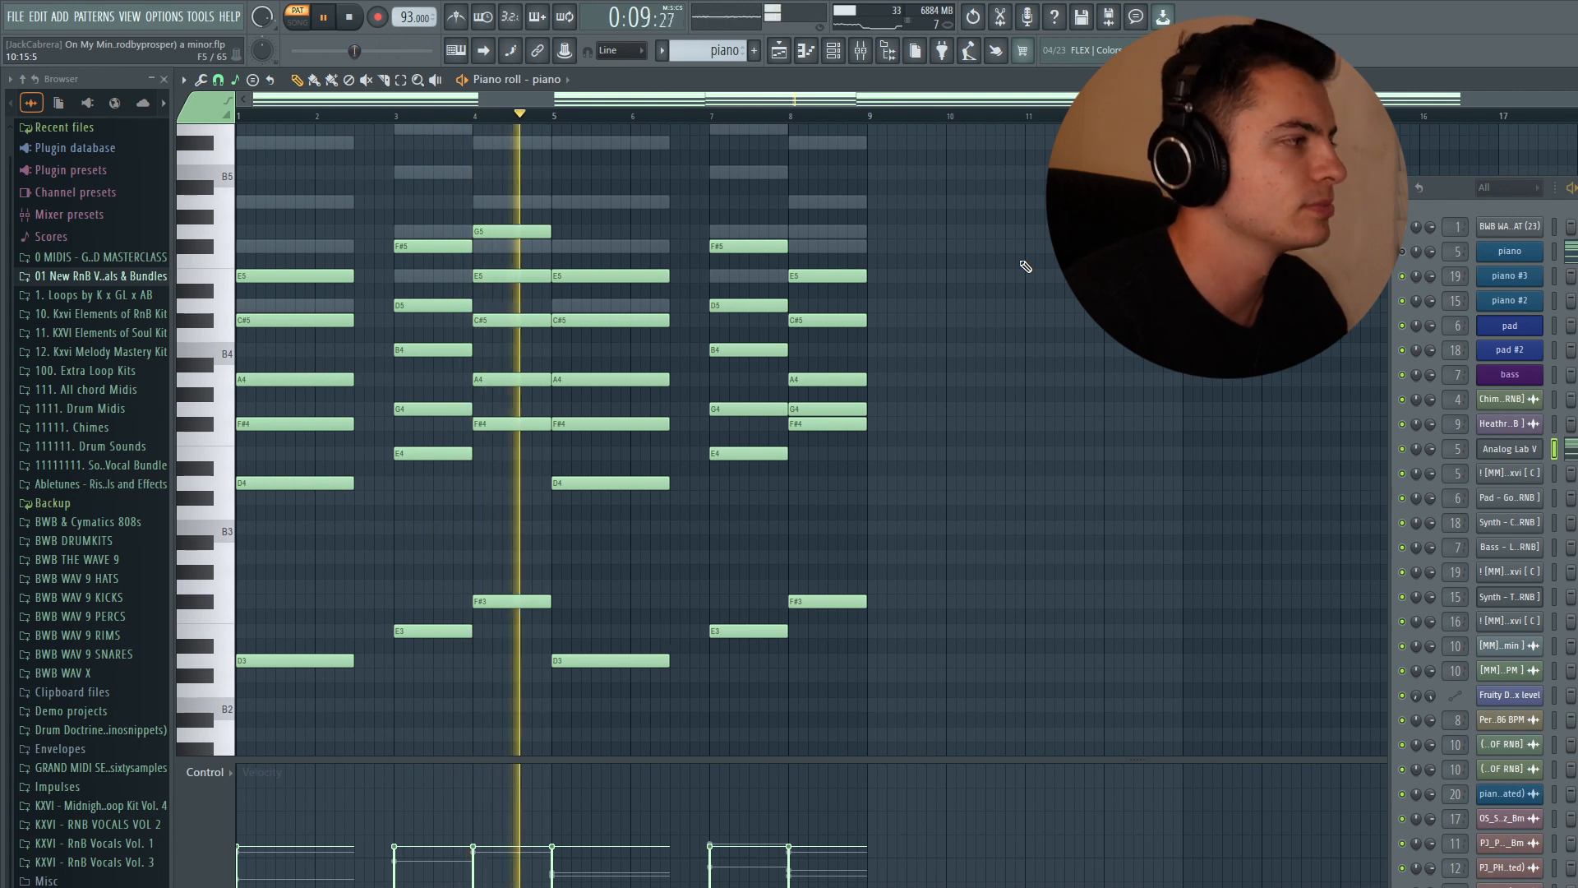
key("space")
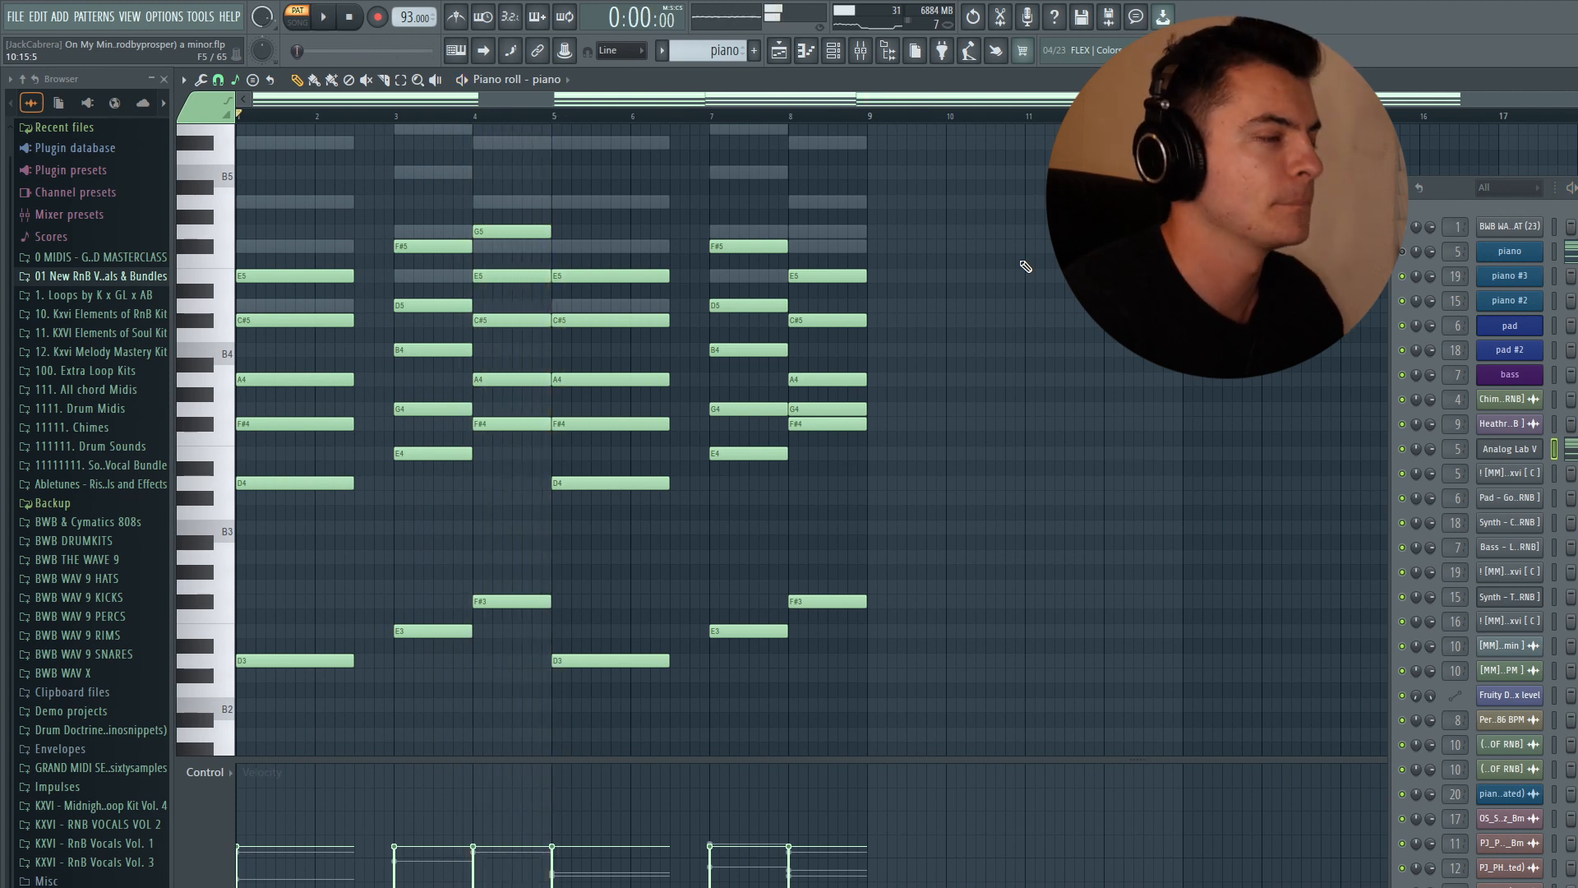
left_click(238, 529)
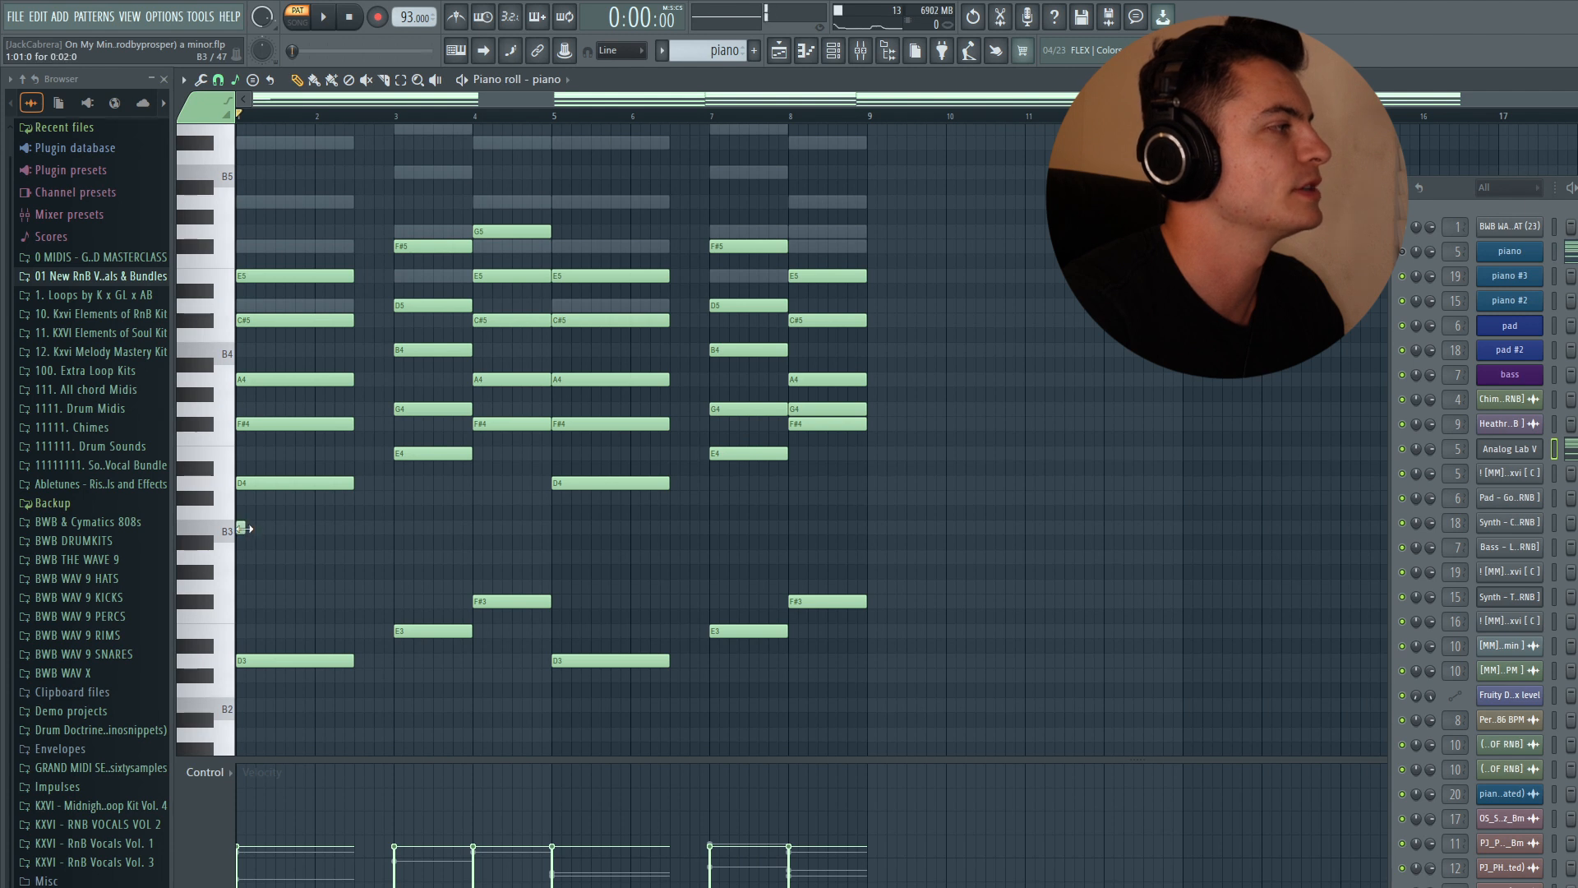
left_click_drag(246, 530, 307, 533)
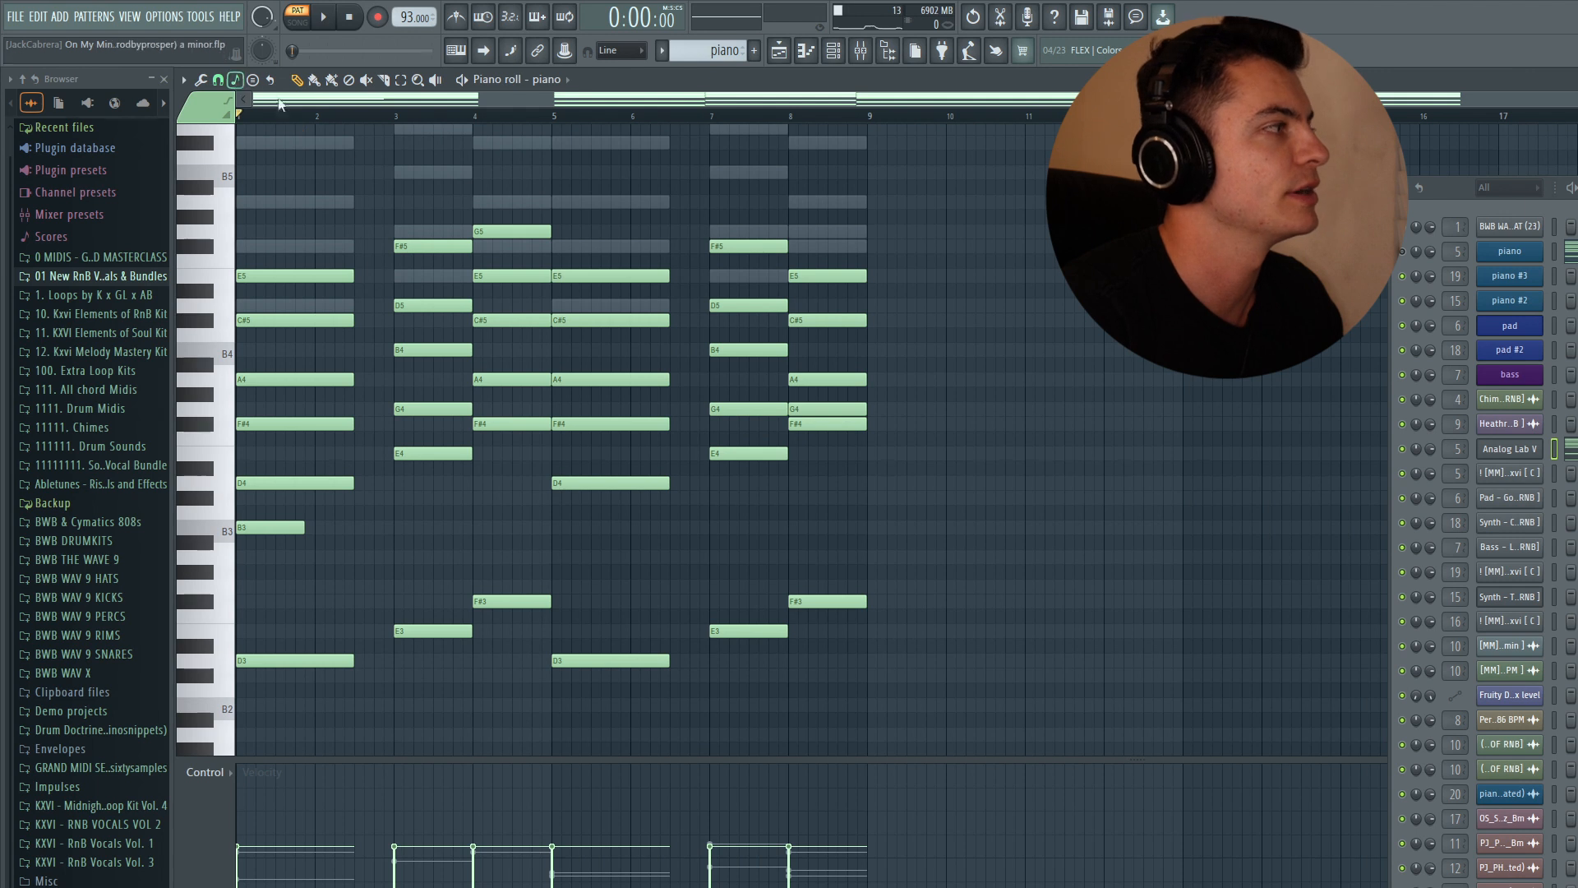
left_click_drag(266, 530, 257, 491)
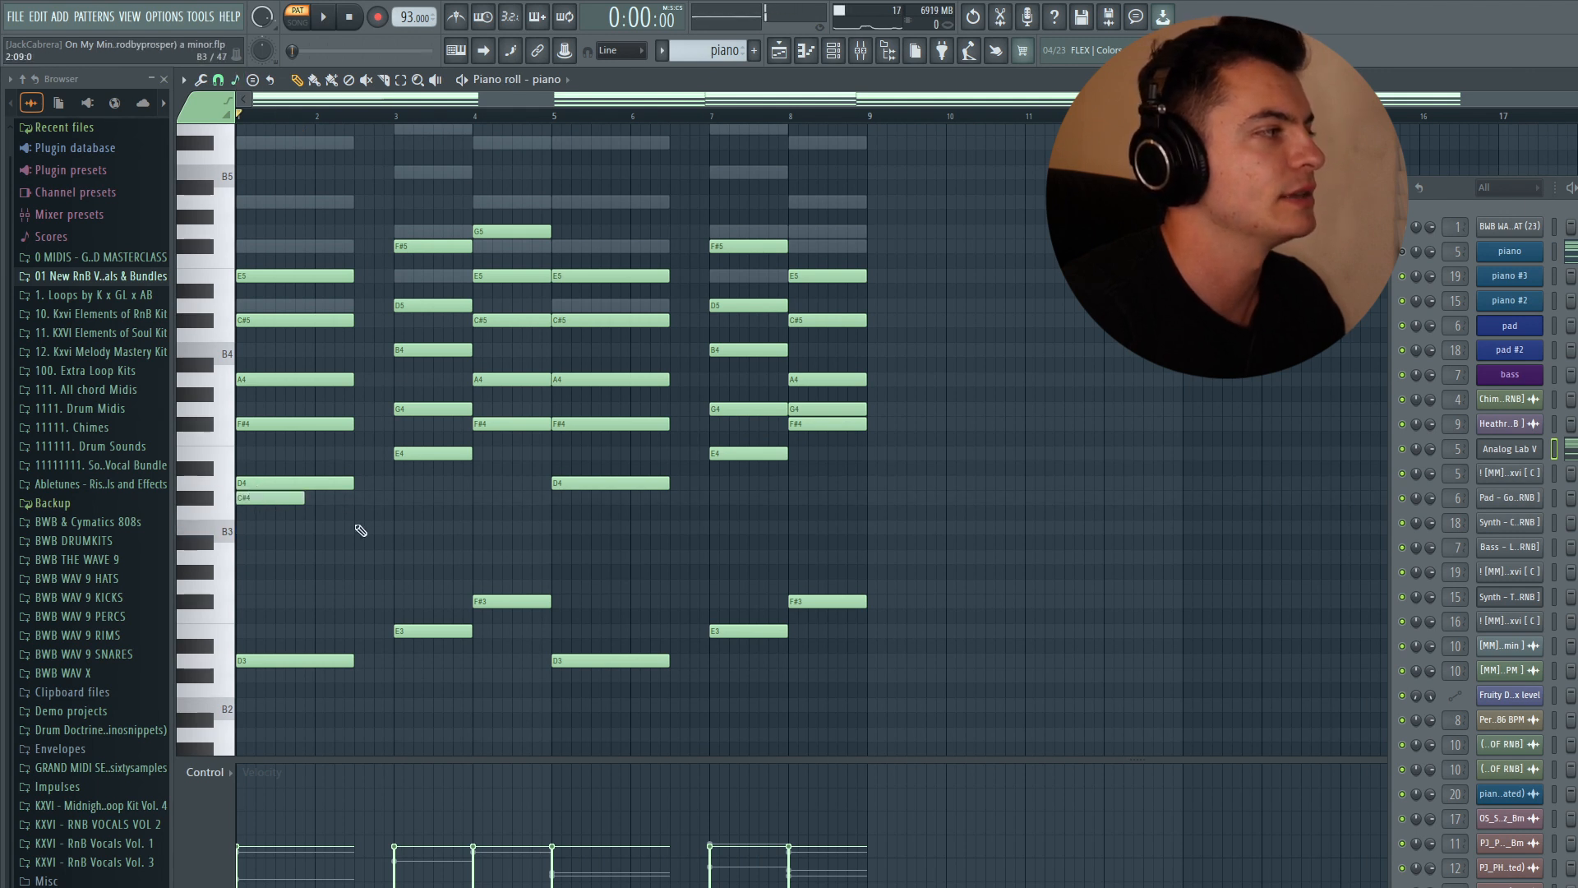
mouse_move(263, 498)
left_mouse_down()
mouse_move(253, 424)
mouse_move(274, 527)
left_mouse_up()
right_click(274, 526)
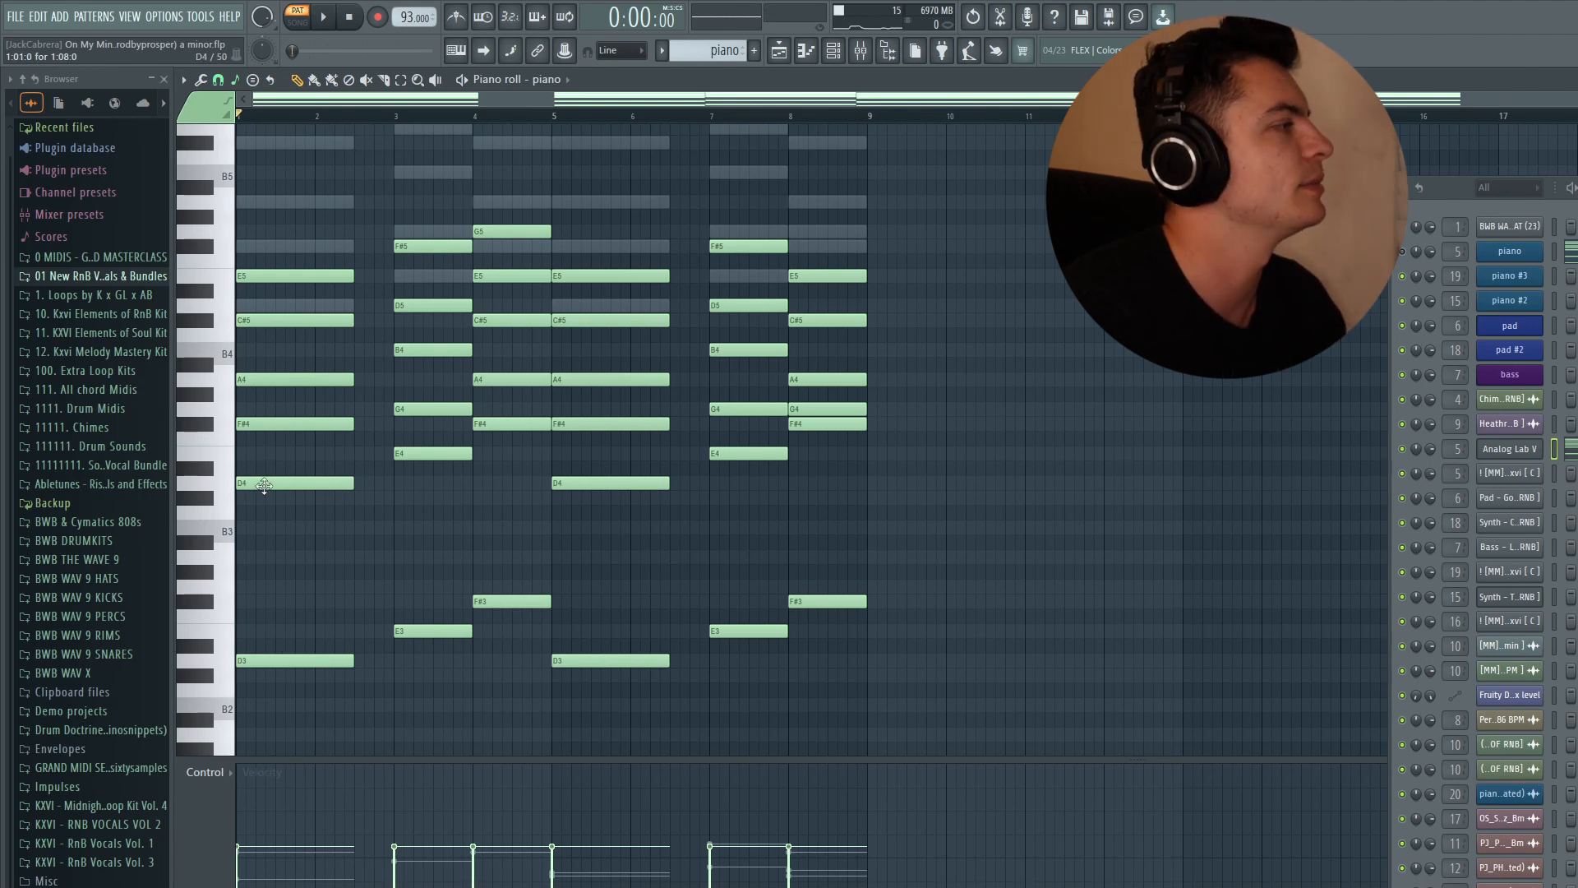
- Select the chords of the first bars one after another to audition them
left_click_drag(299, 521, 317, 190)
left_click_drag(424, 491, 544, 195)
left_click_drag(298, 518, 312, 224)
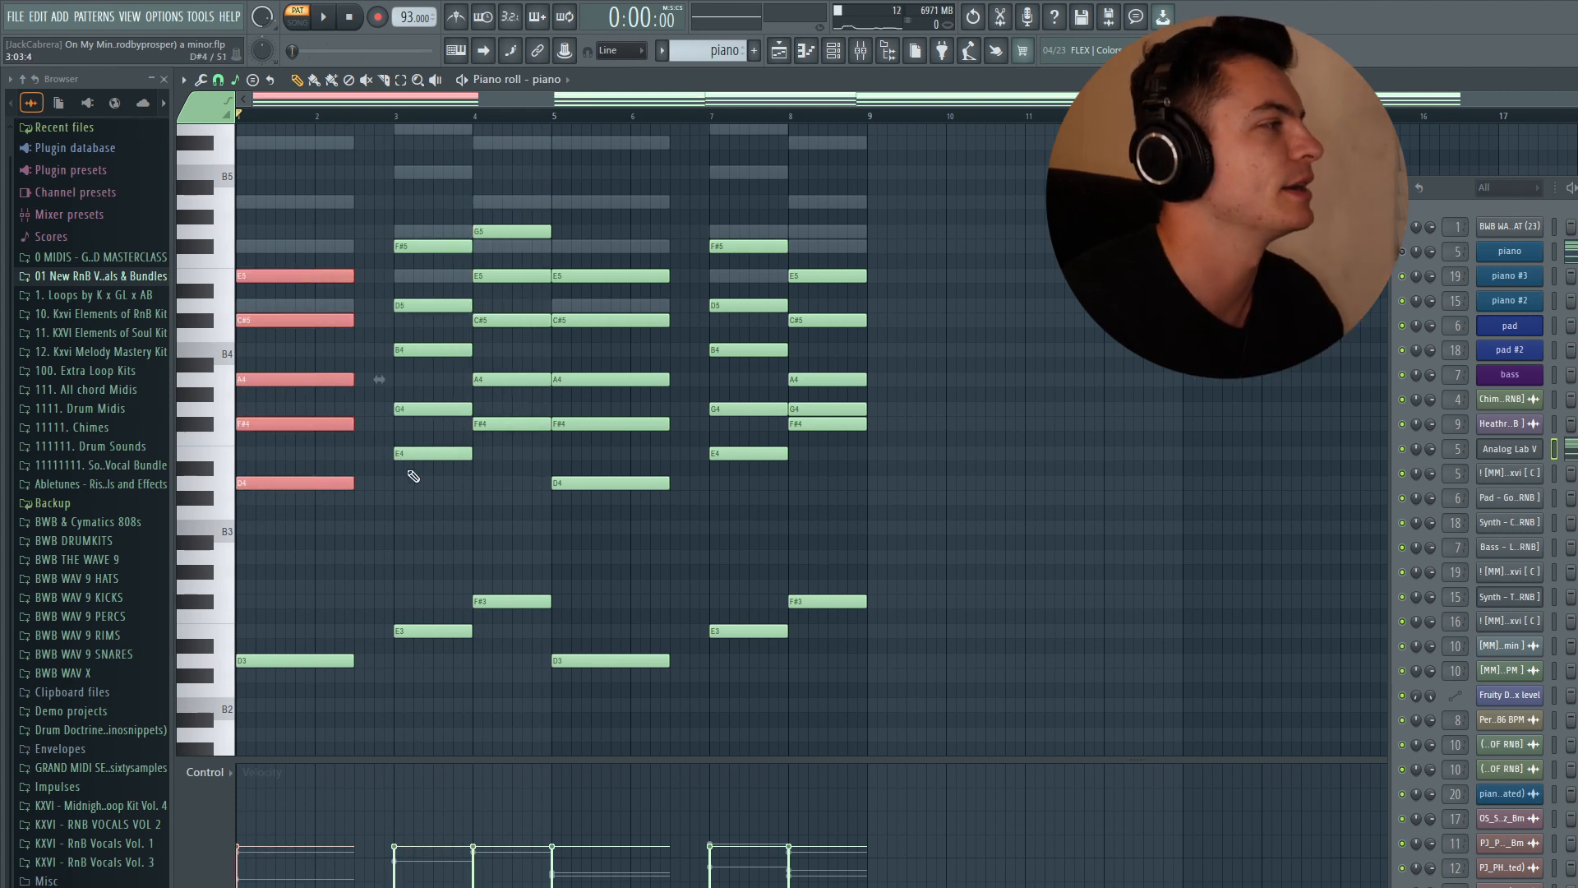
left_click_drag(431, 462, 537, 197)
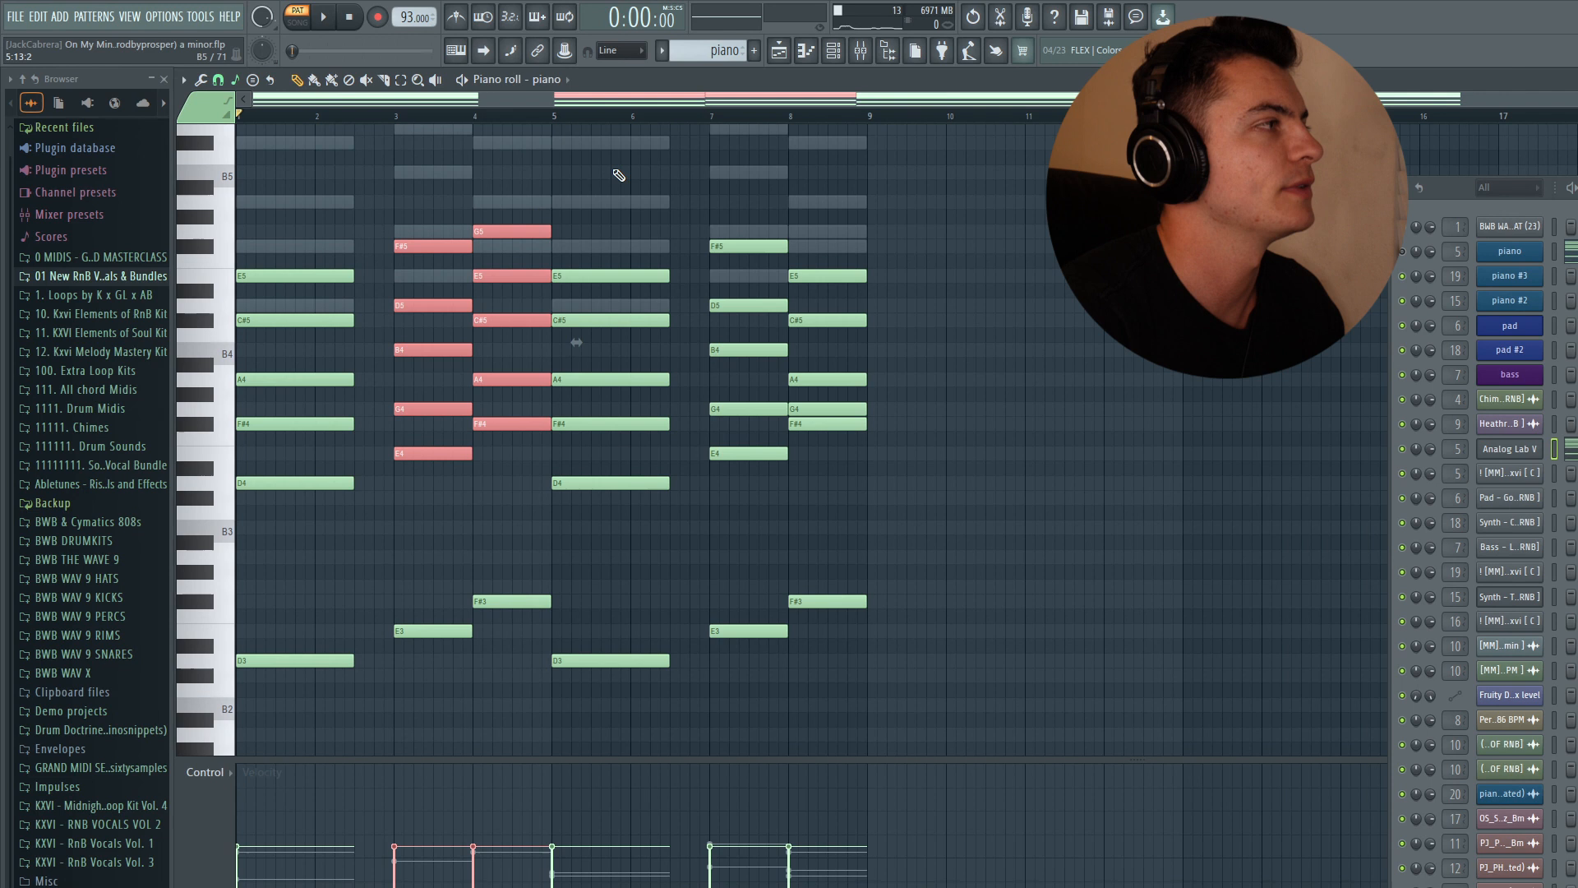
left_click(617, 173, "ctrl")
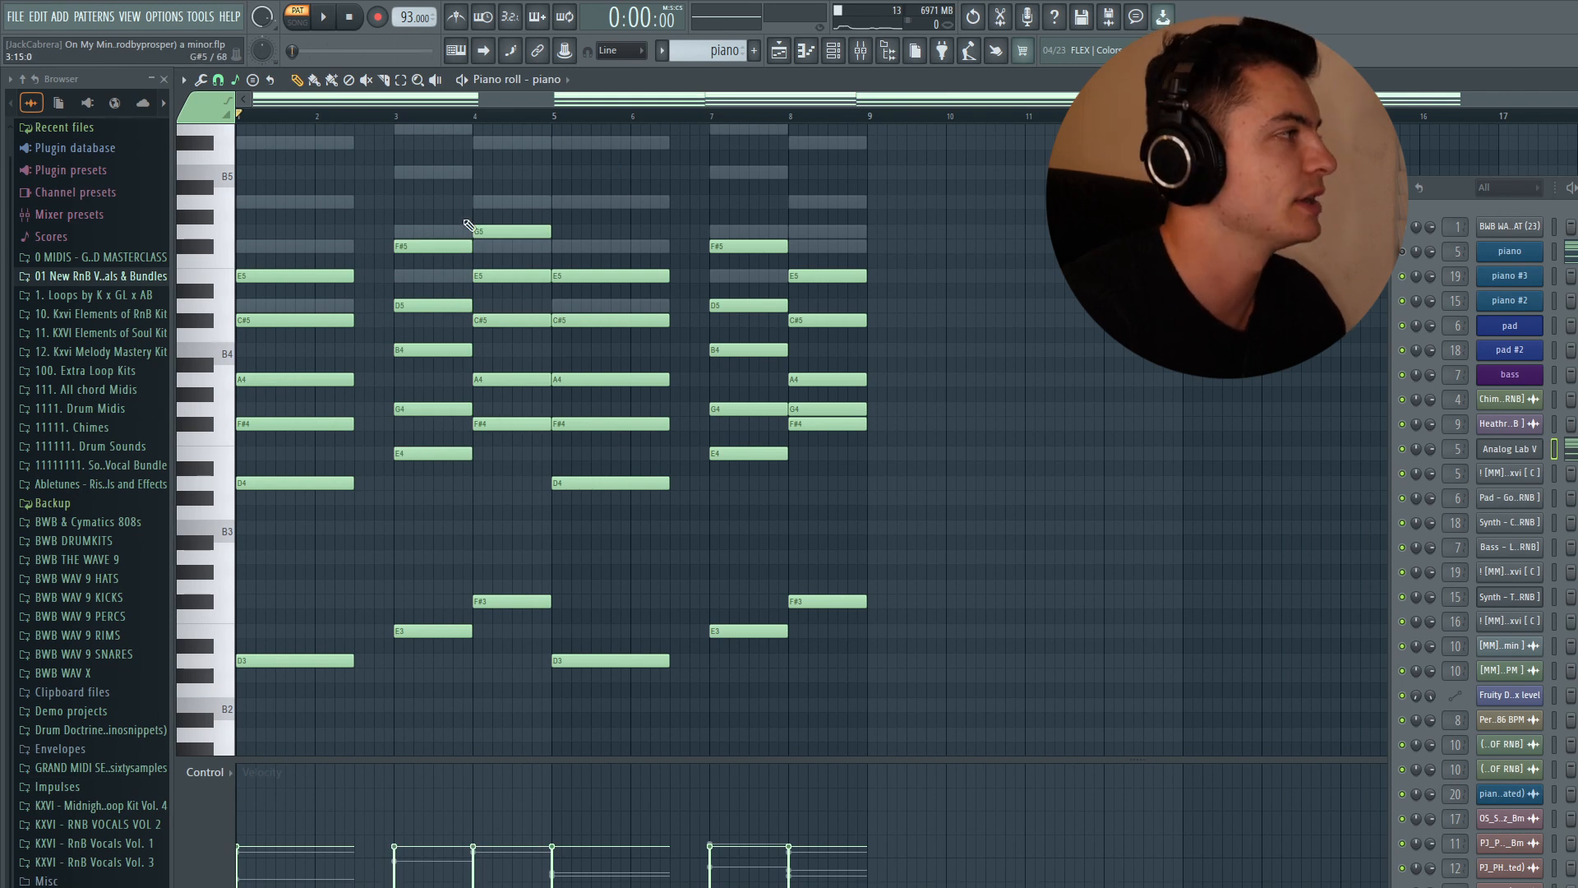
left_click_drag(317, 497, 314, 251)
left_click(312, 215, "ctrl")
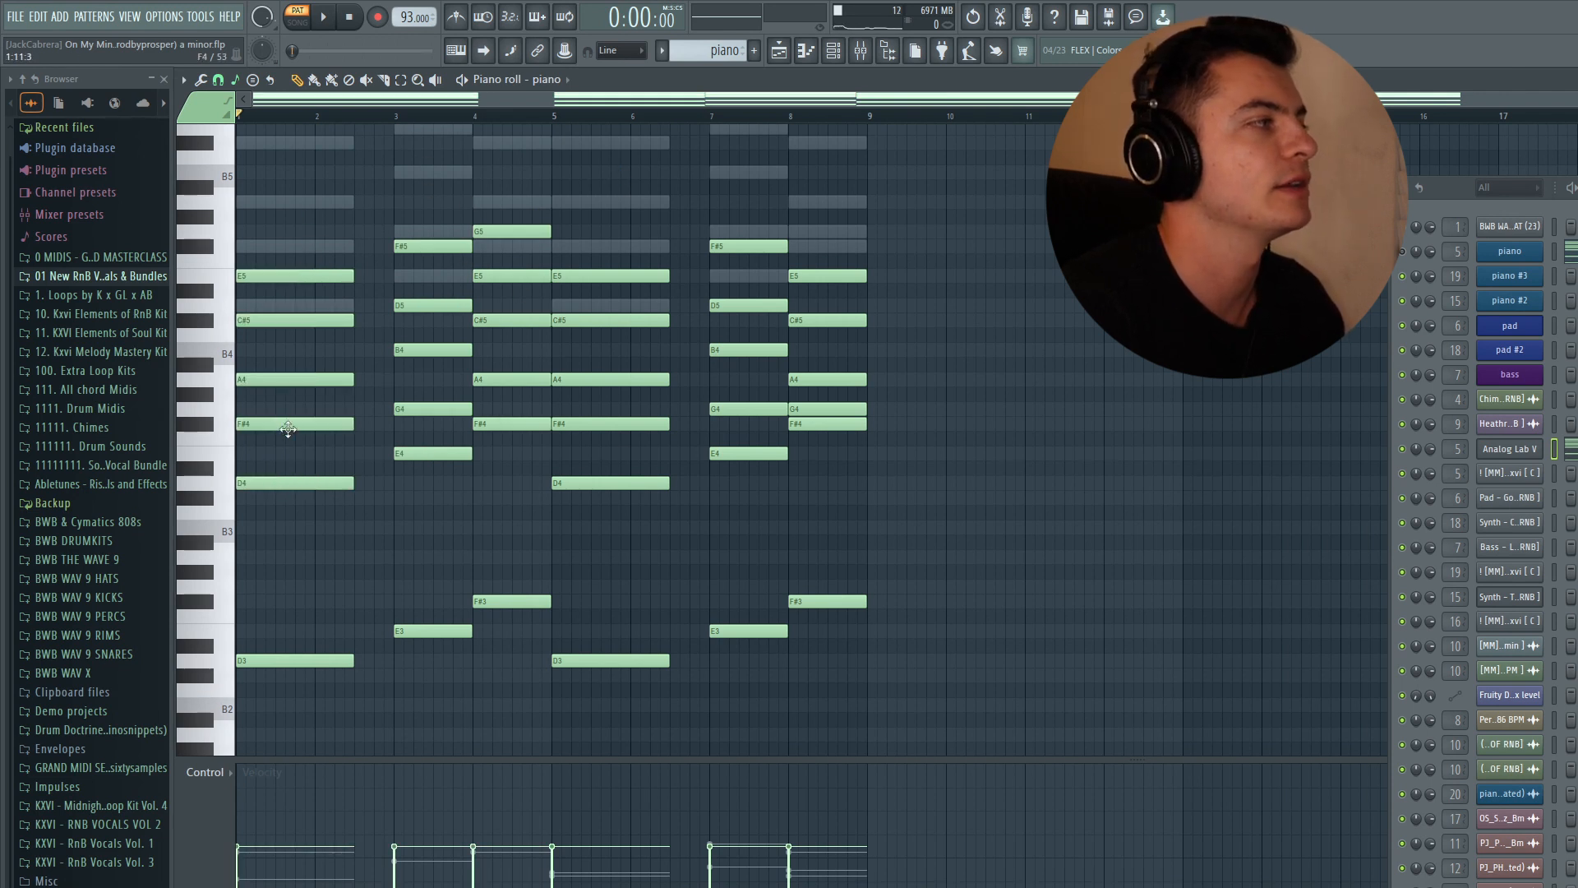
- Preview individual notes of the first chord one at a time
left_click(283, 482)
left_click(276, 424)
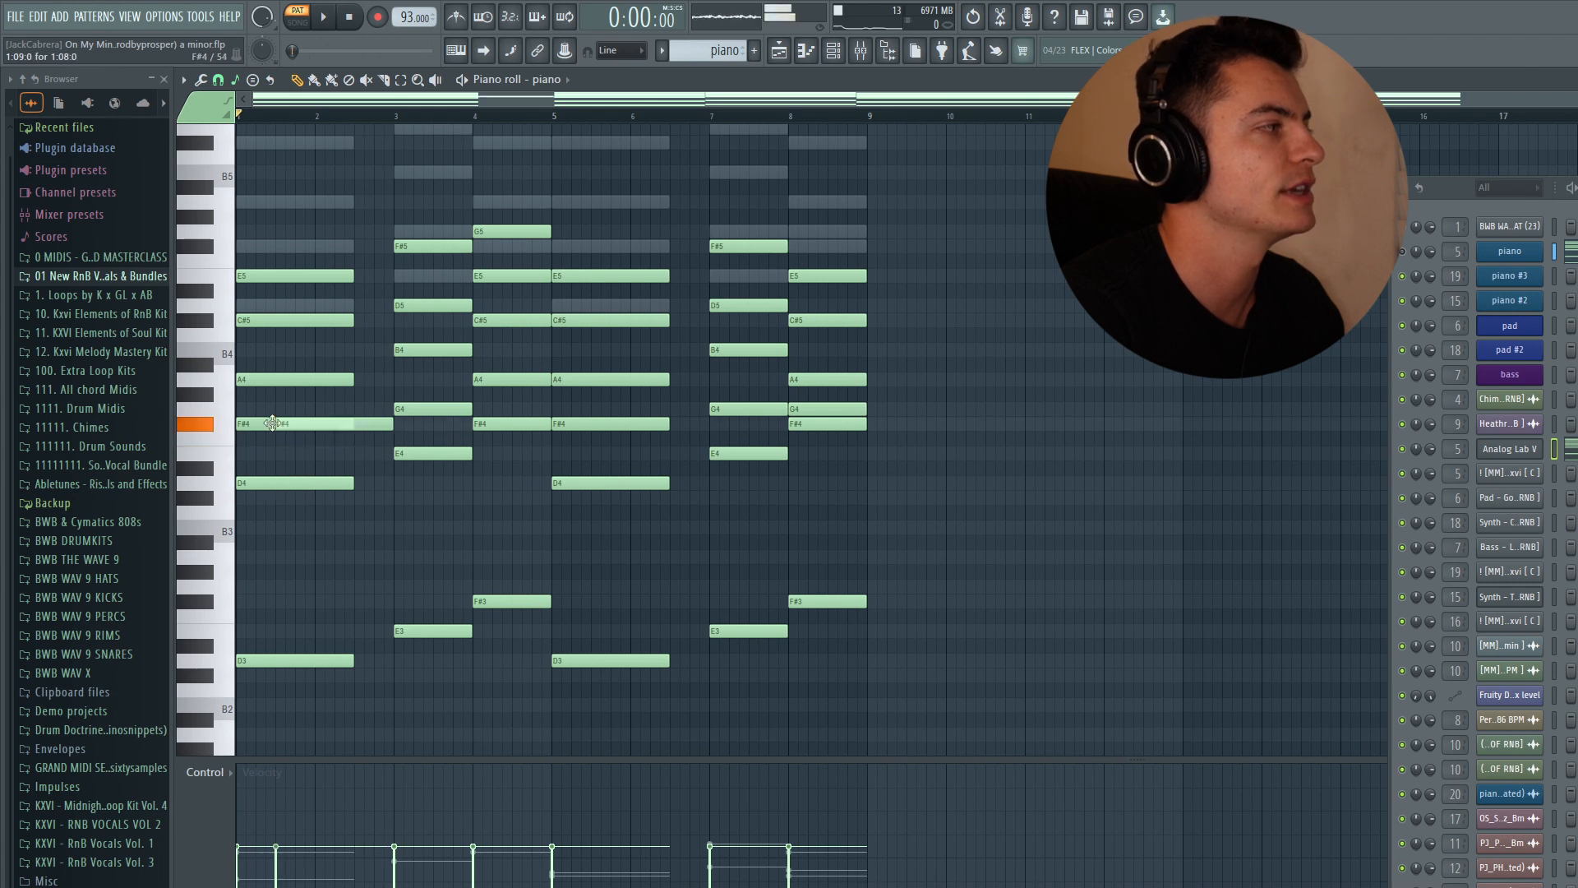
right_click(270, 420)
left_click_drag(264, 410, 261, 377)
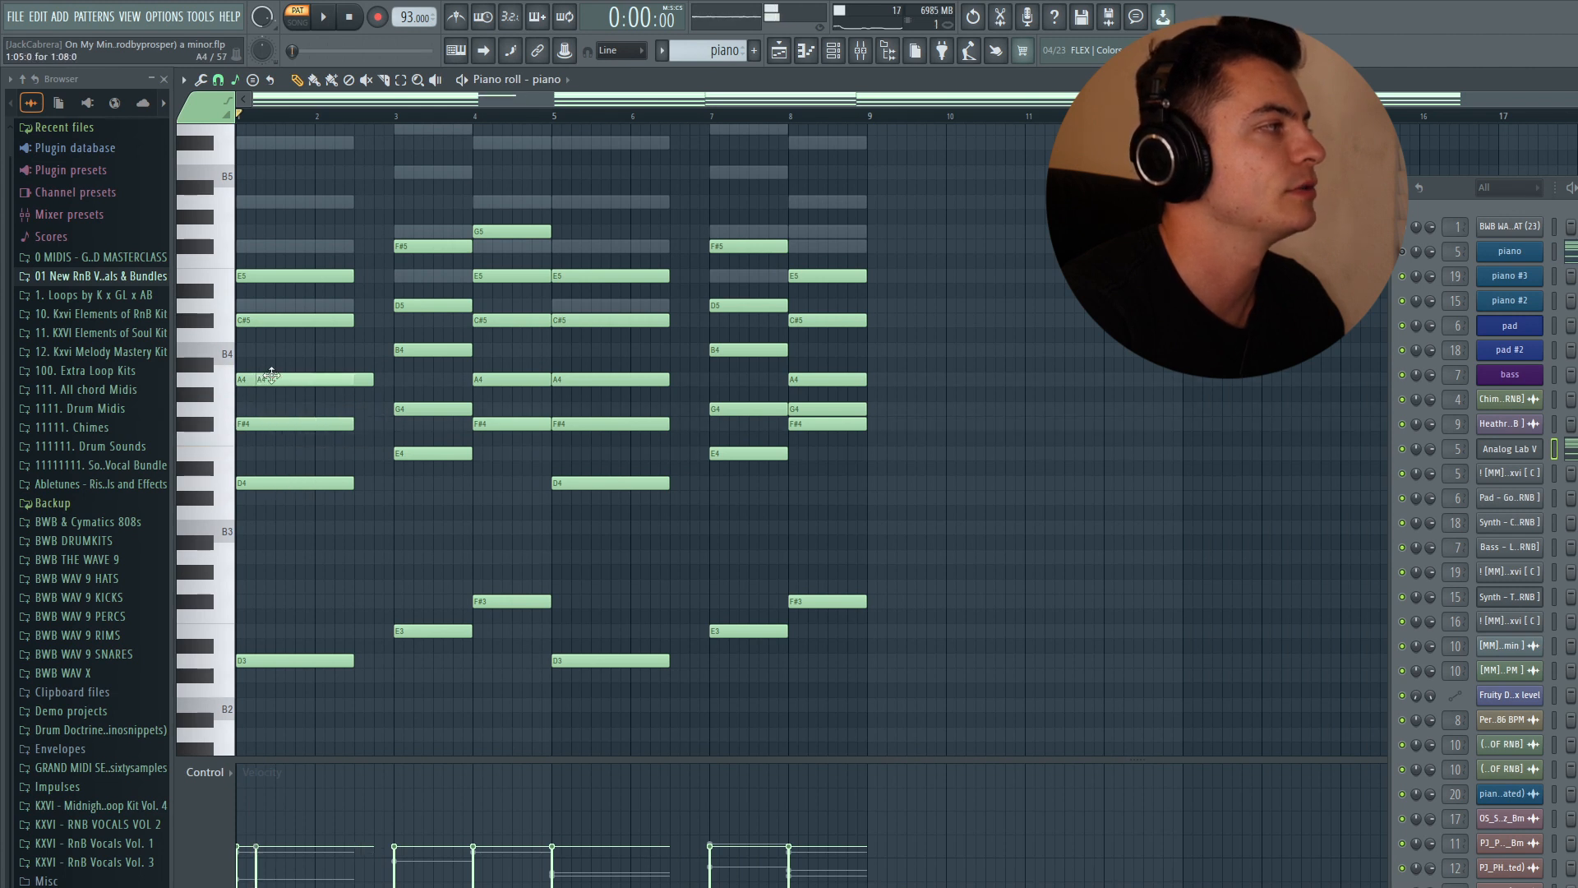
right_click(264, 376)
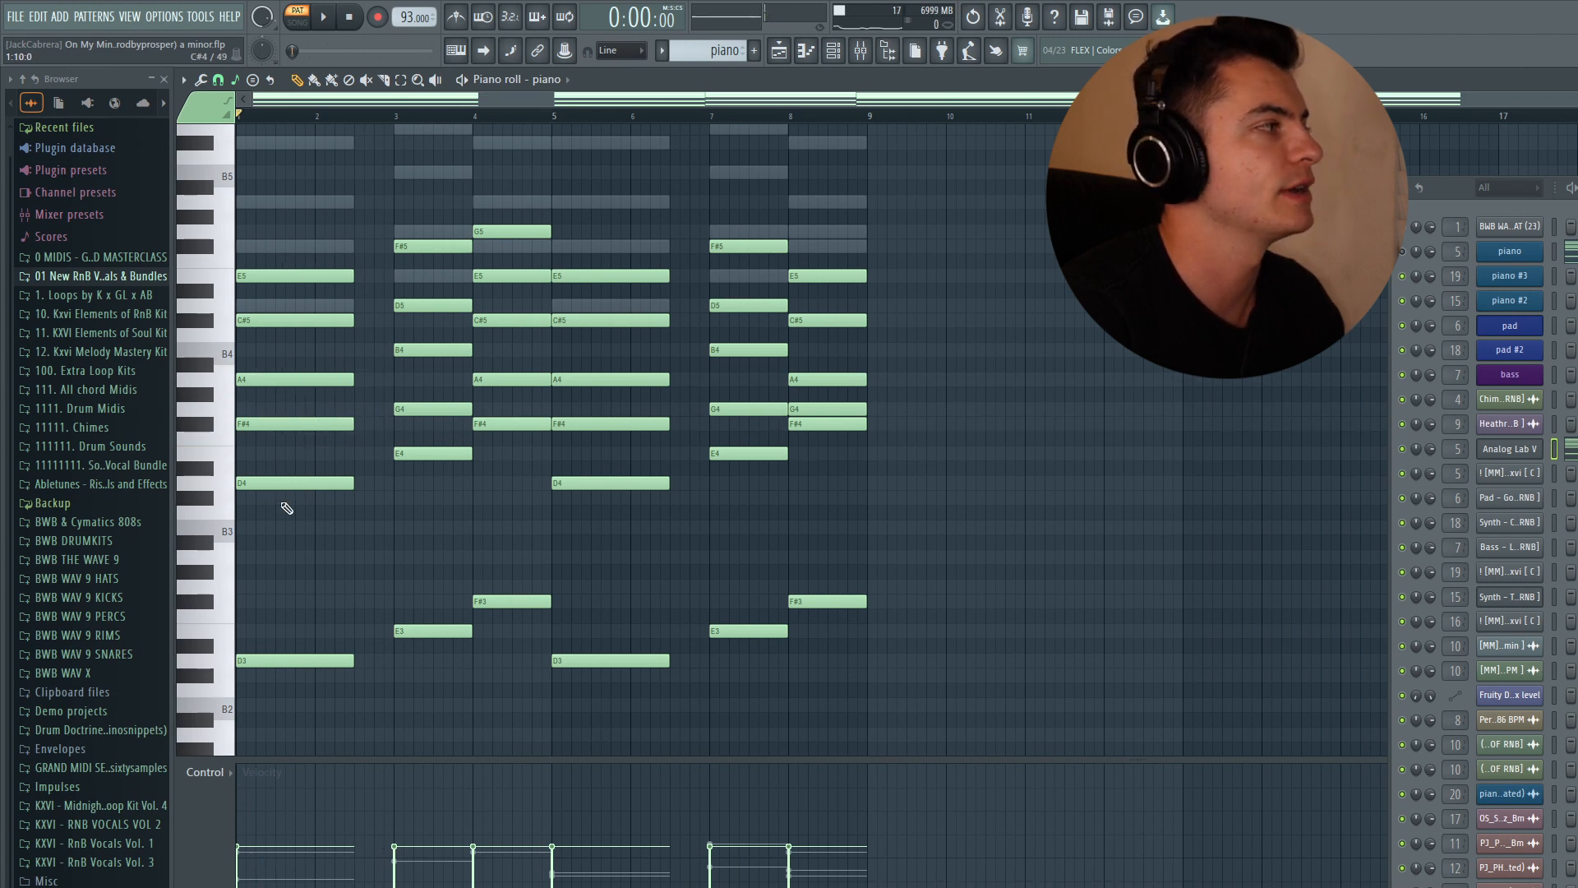
- Select the first, second and third chords in turn to hear each voicing
left_click_drag(281, 499, 309, 230)
left_click(309, 230, "ctrl")
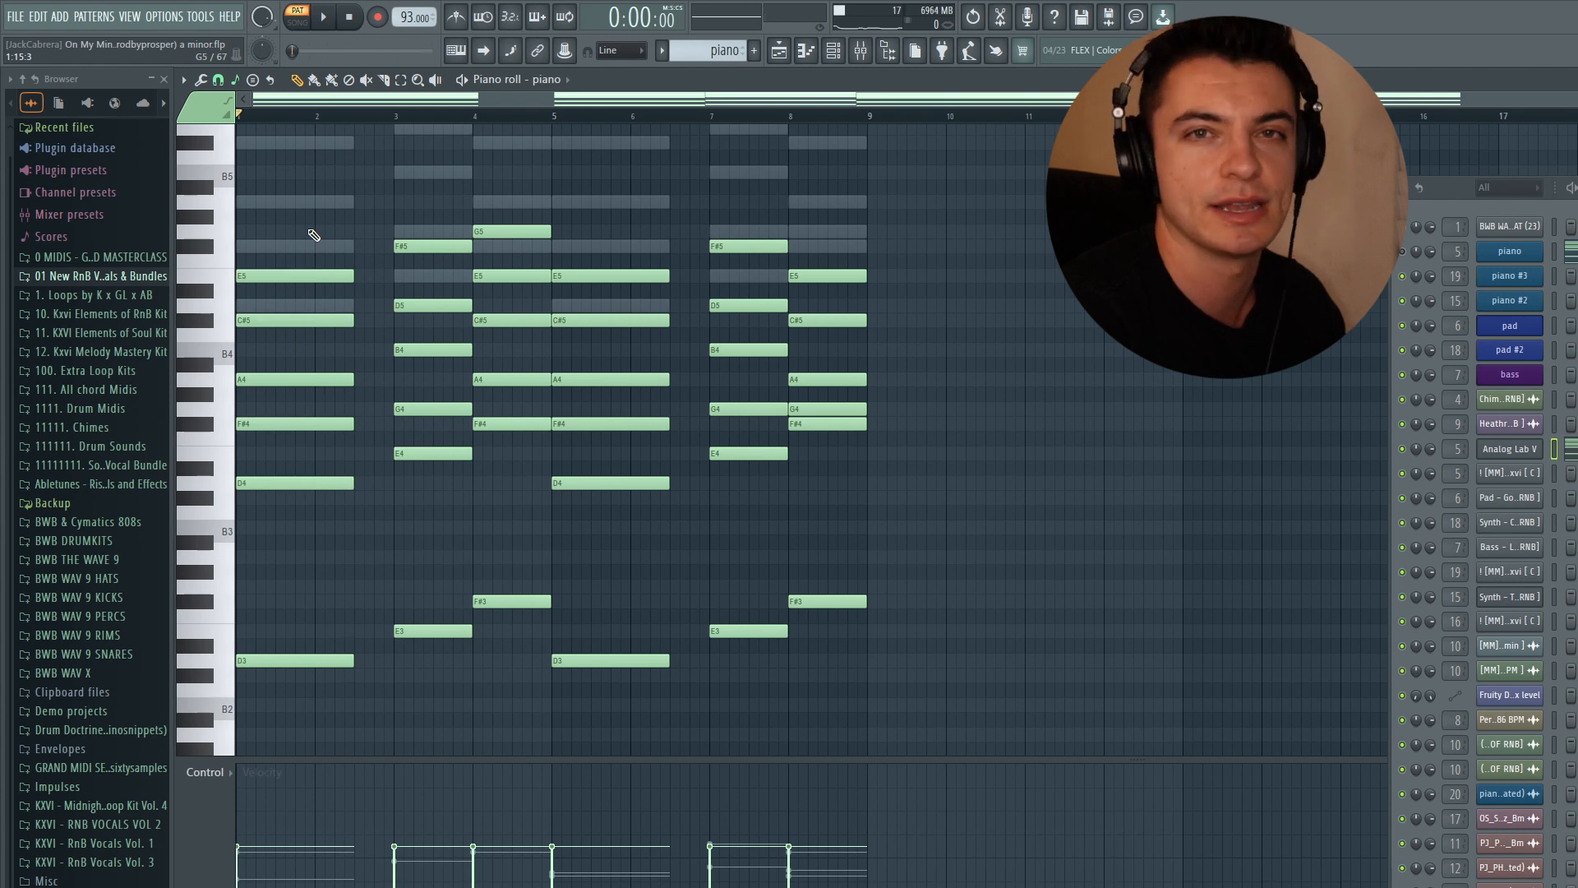
left_click_drag(433, 454, 447, 245)
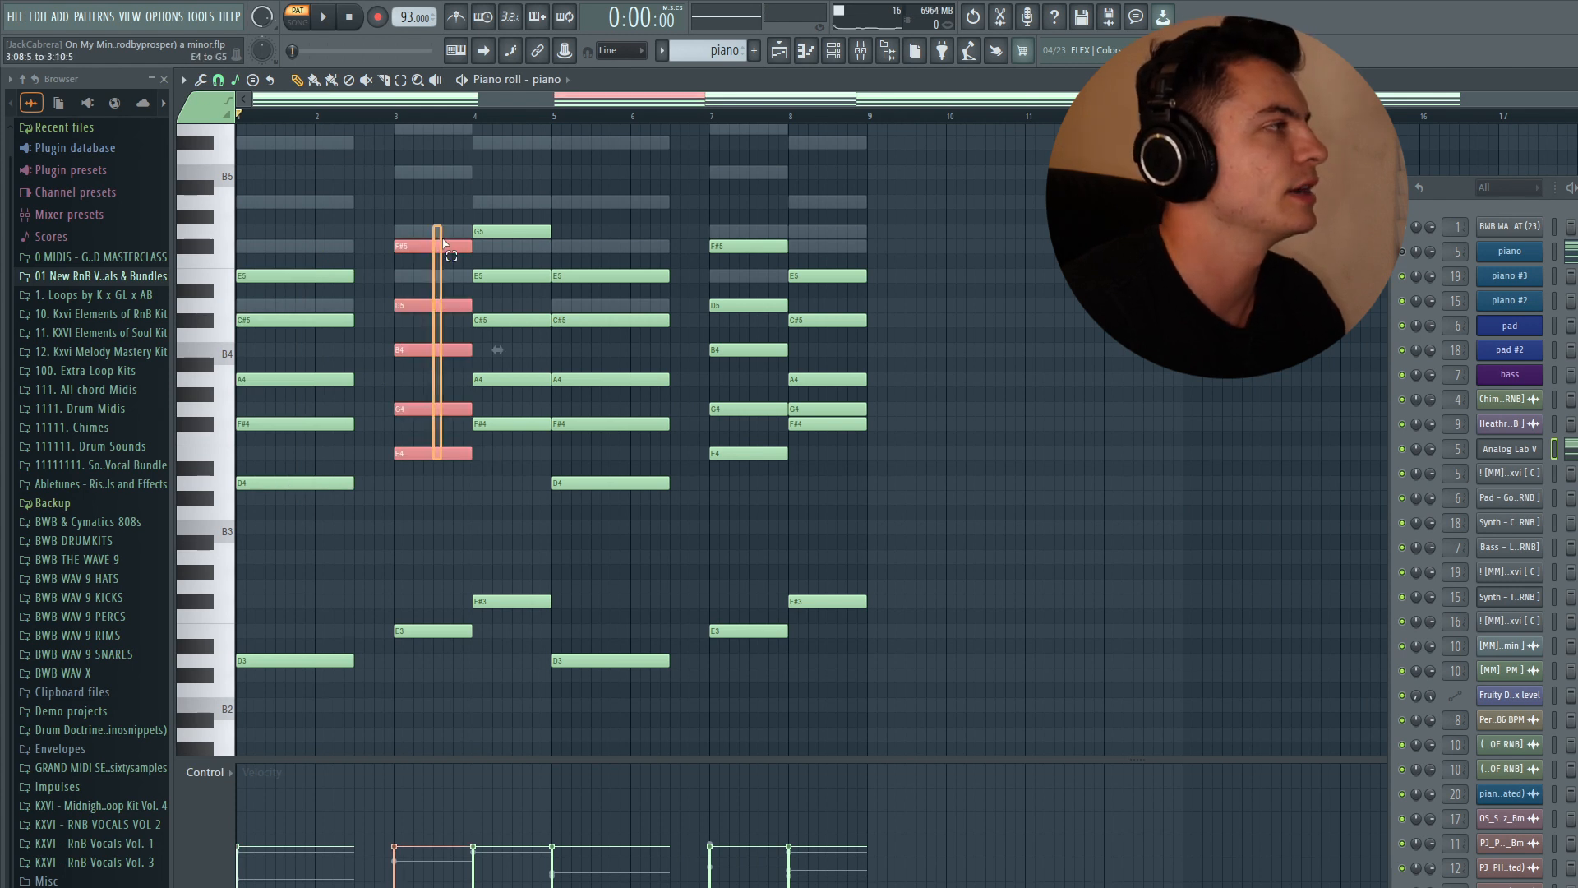
left_click_drag(521, 431, 534, 217)
left_click(533, 186, "ctrl")
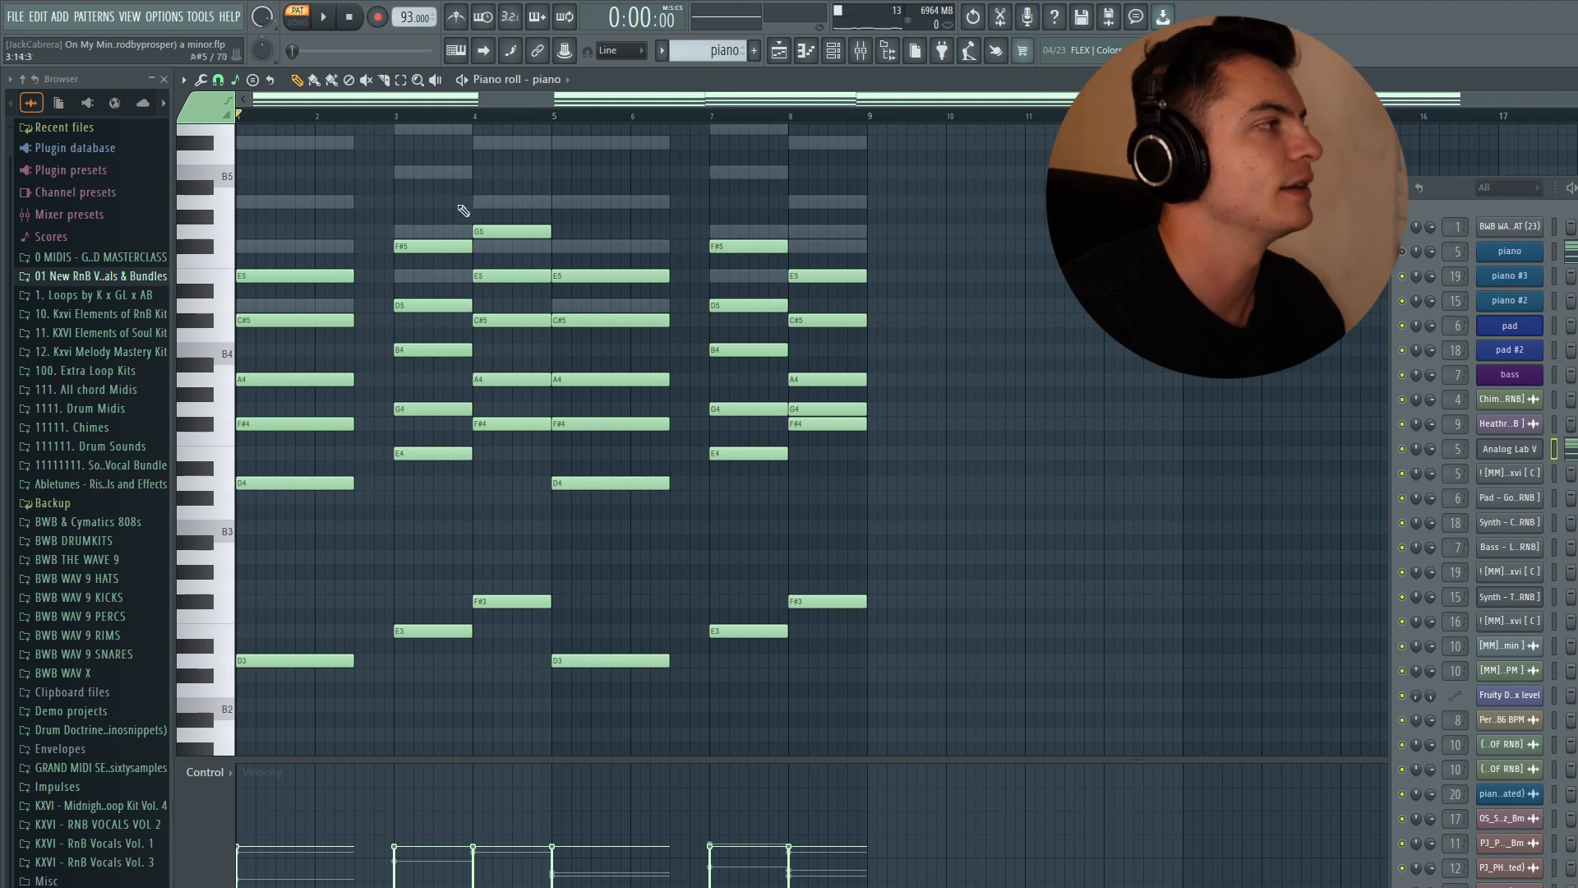
left_click_drag(319, 481, 284, 278)
left_click_drag(275, 280, 429, 282)
key("shift+Up")
key("Delete")
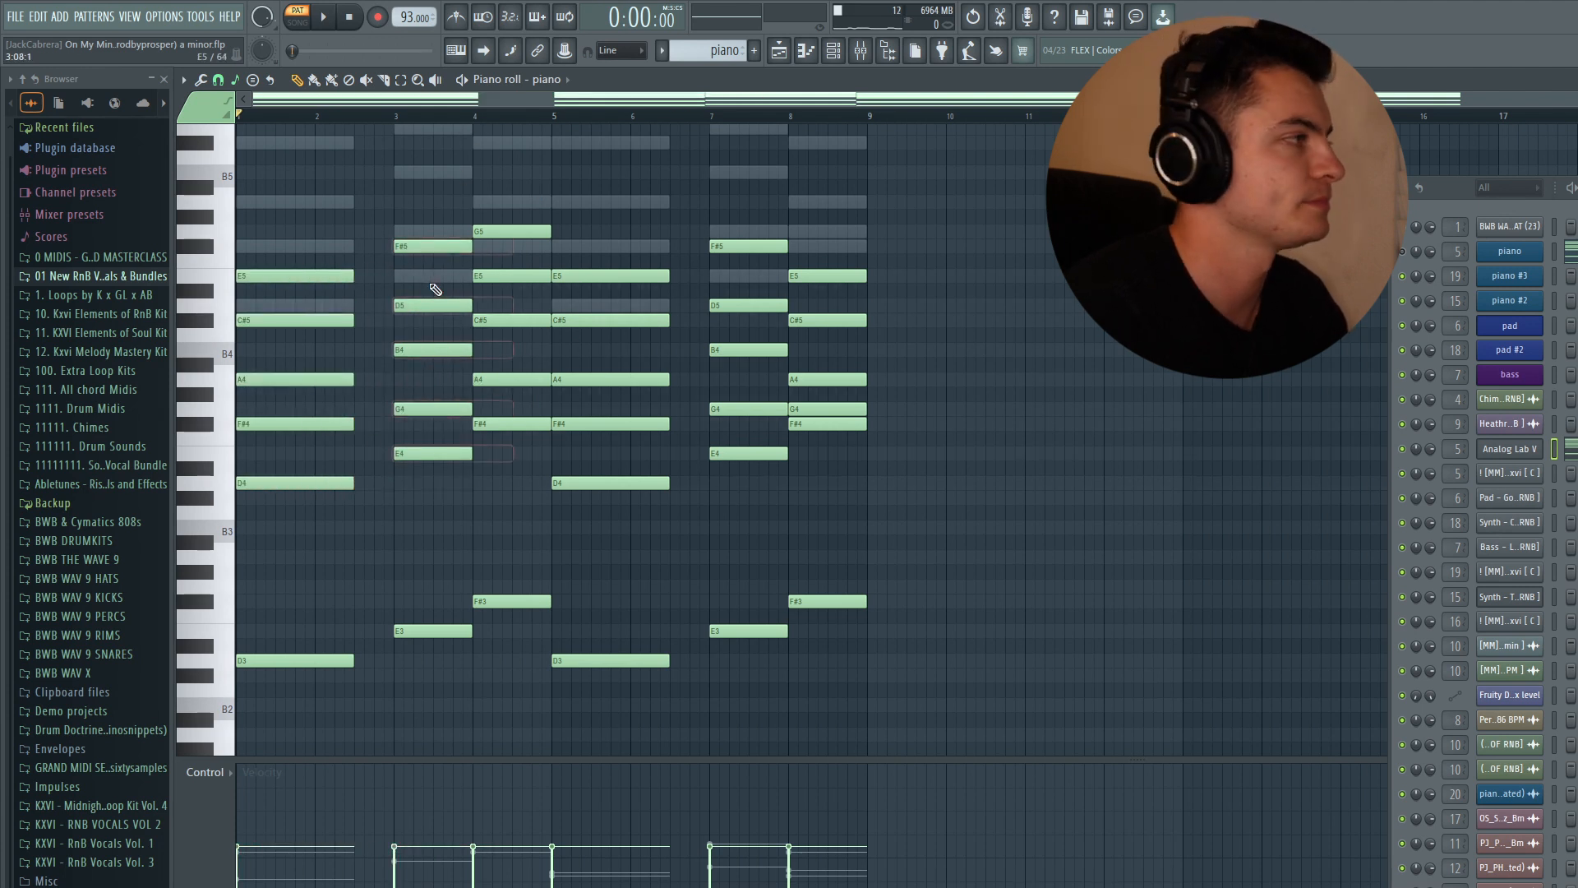
- Audition the first chord, its bass note, and the fourth chord by selecting them
left_click_drag(302, 240, 332, 551, "ctrl")
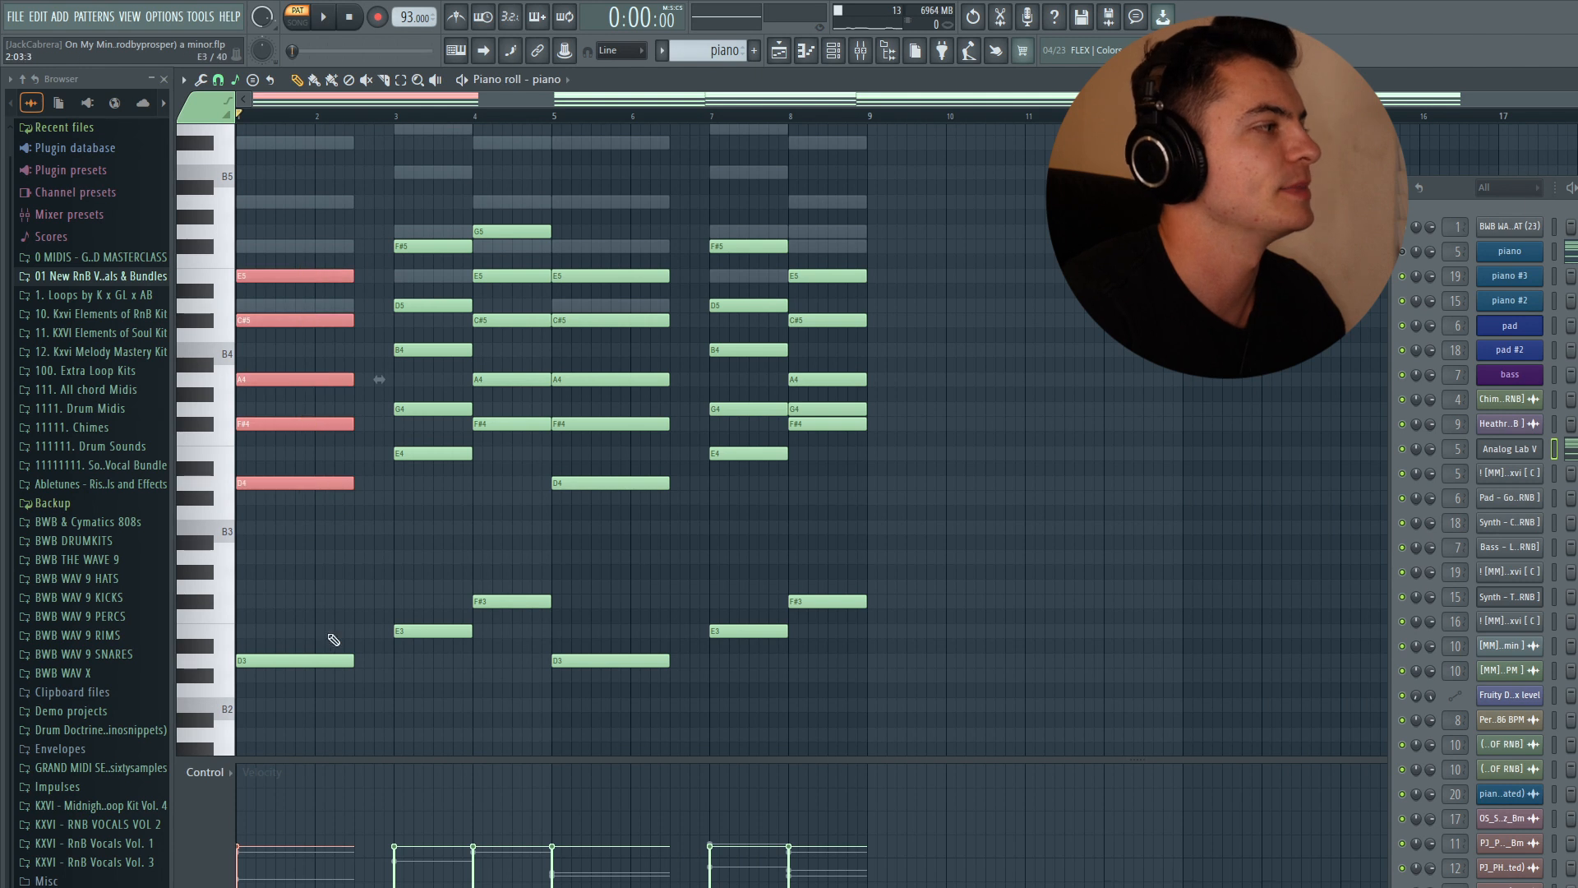
left_click_drag(326, 681, 373, 130, "ctrl")
left_click(368, 245, "ctrl")
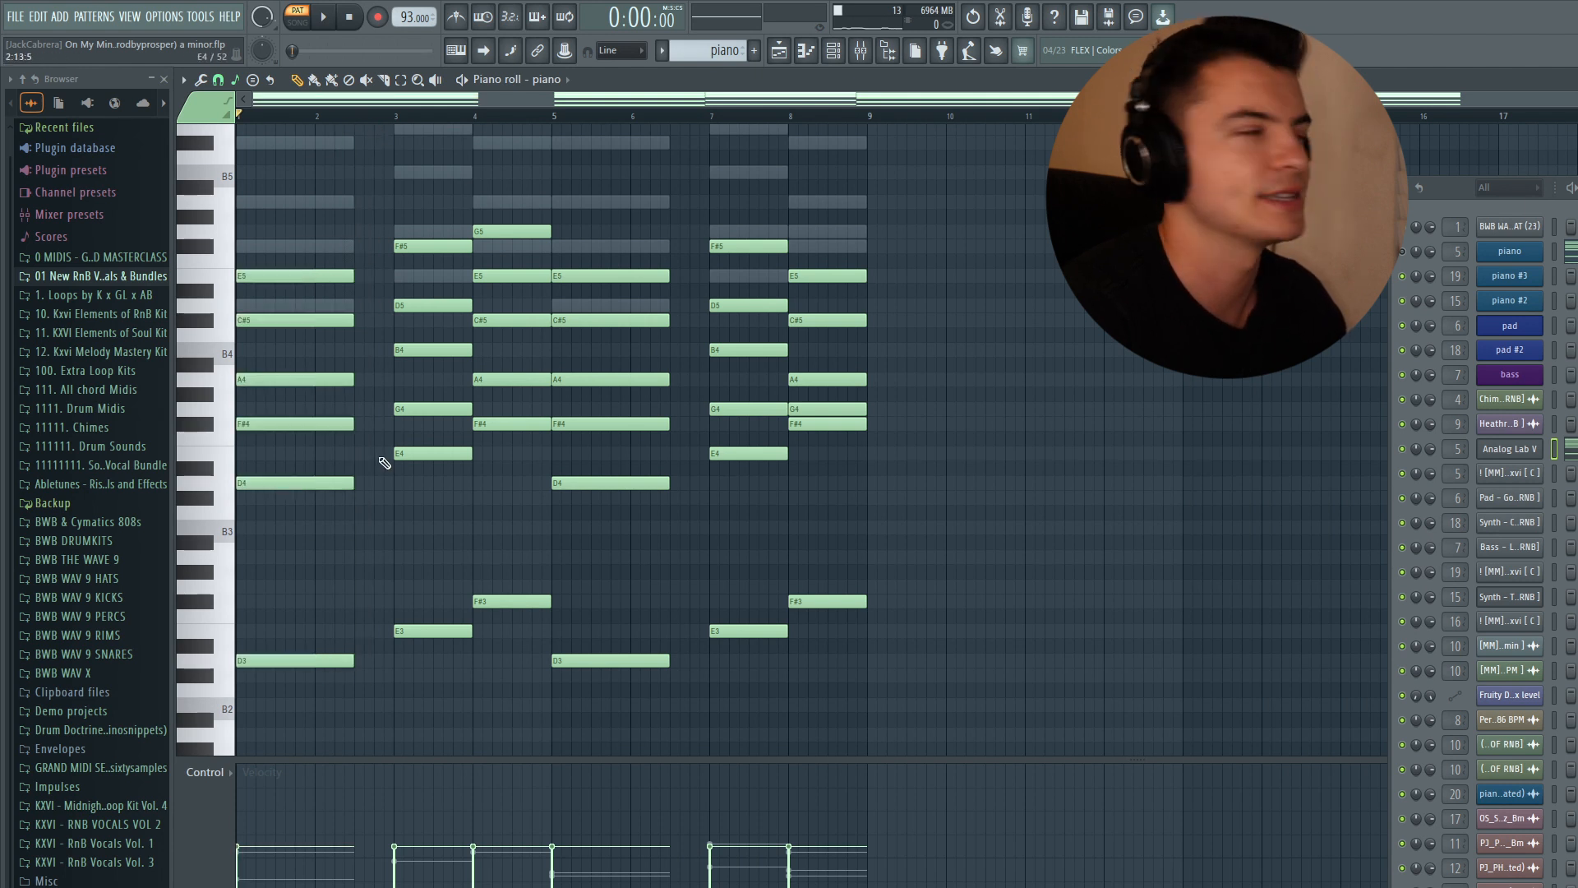
left_click_drag(354, 237, 384, 664, "ctrl")
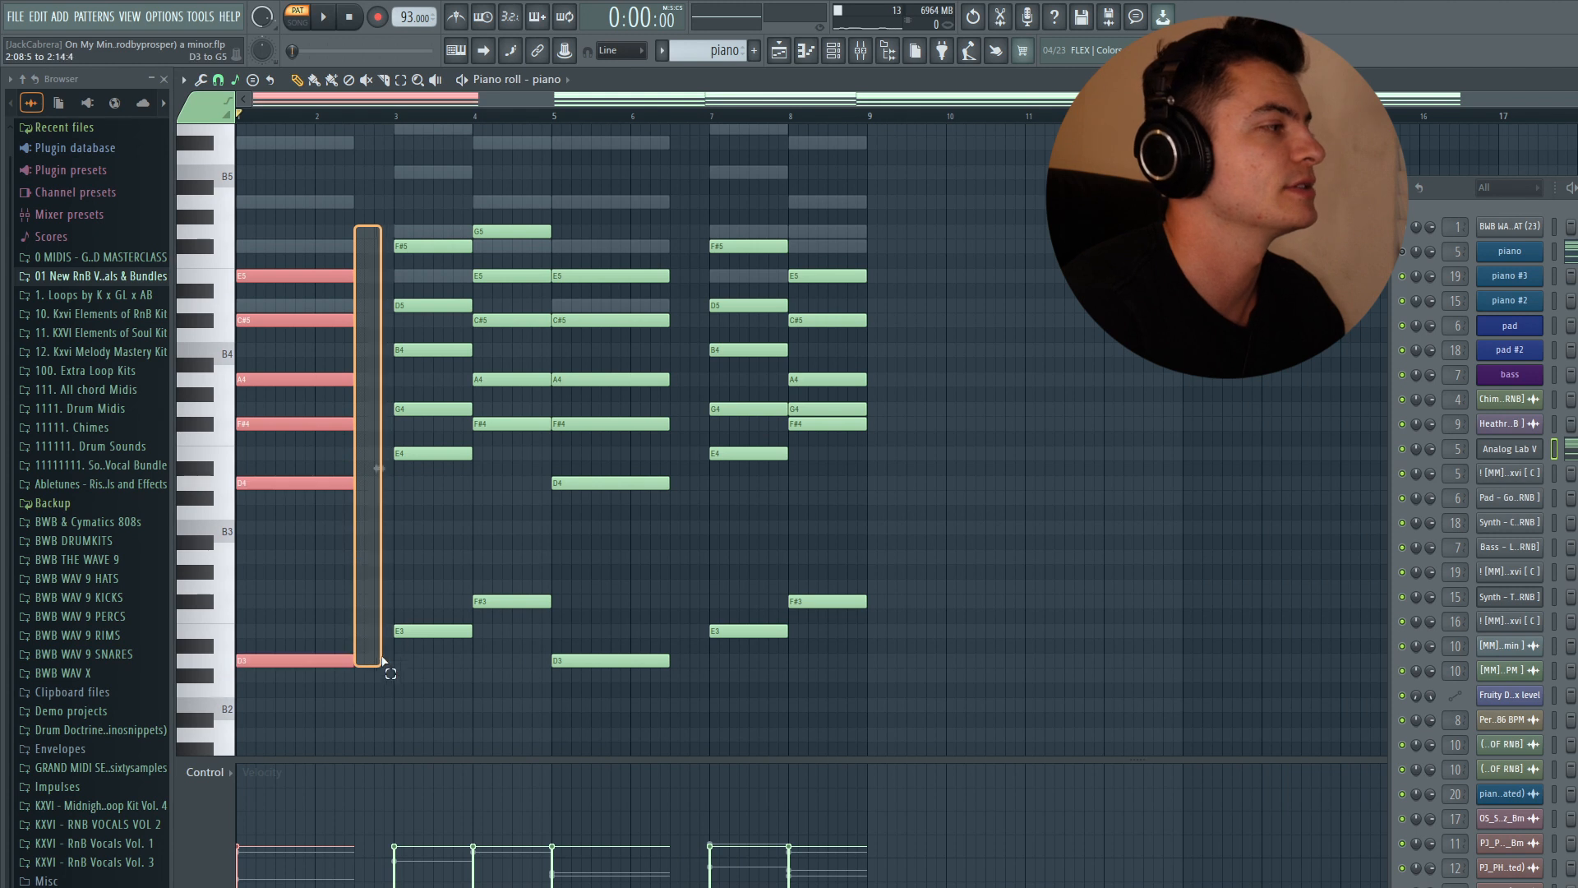
left_click(383, 201, "ctrl")
left_click_drag(534, 174, 512, 658, "ctrl")
left_click(620, 188, "ctrl")
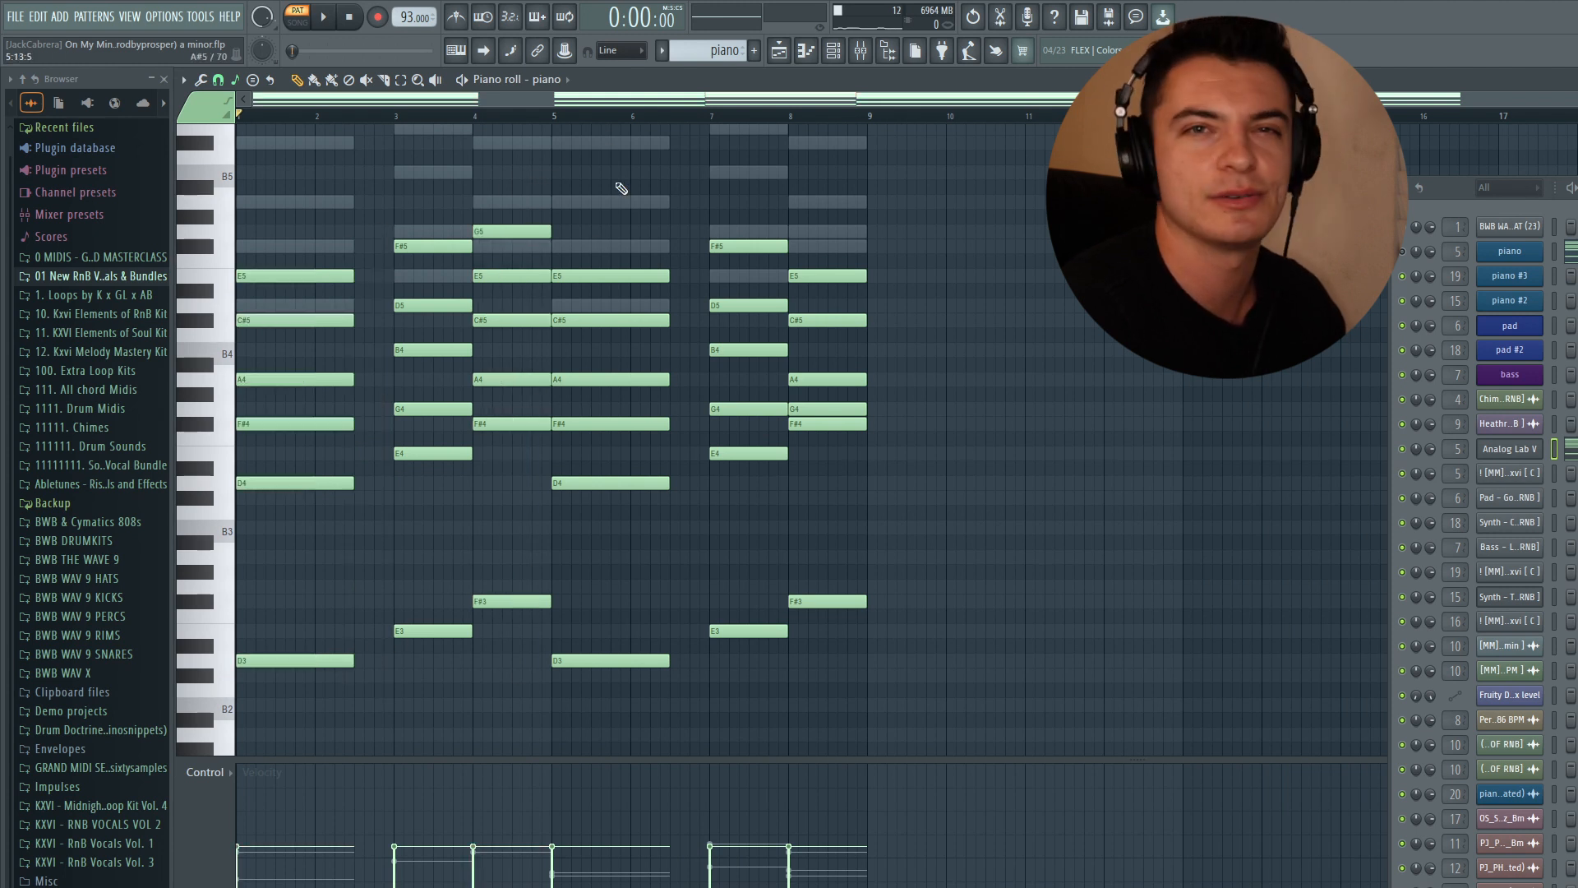
left_click(358, 118)
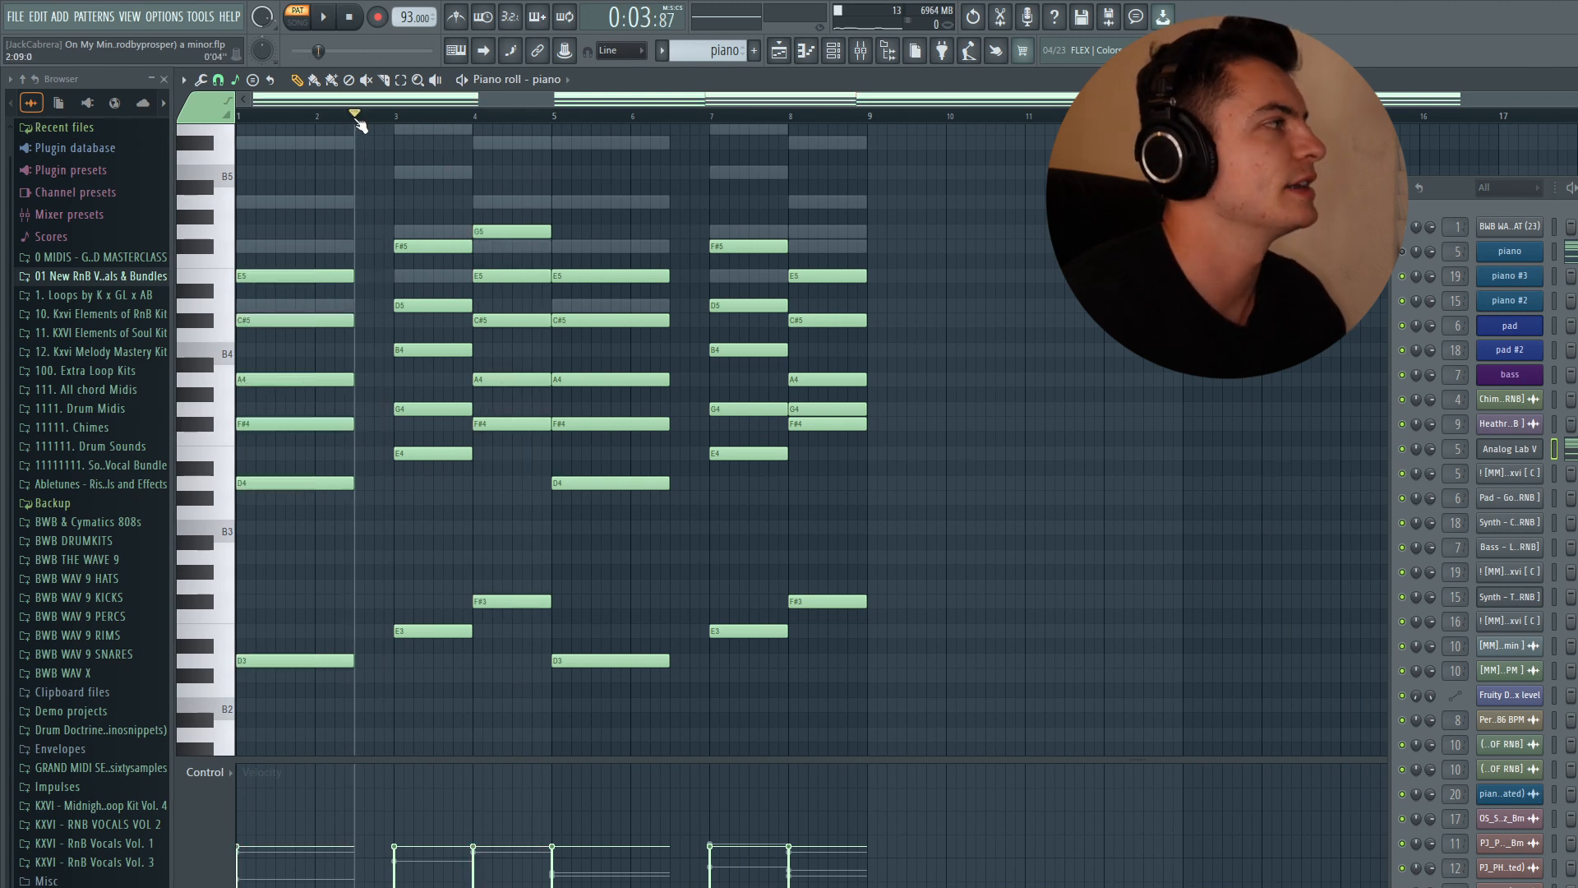
left_click_drag(355, 115, 70, 113)
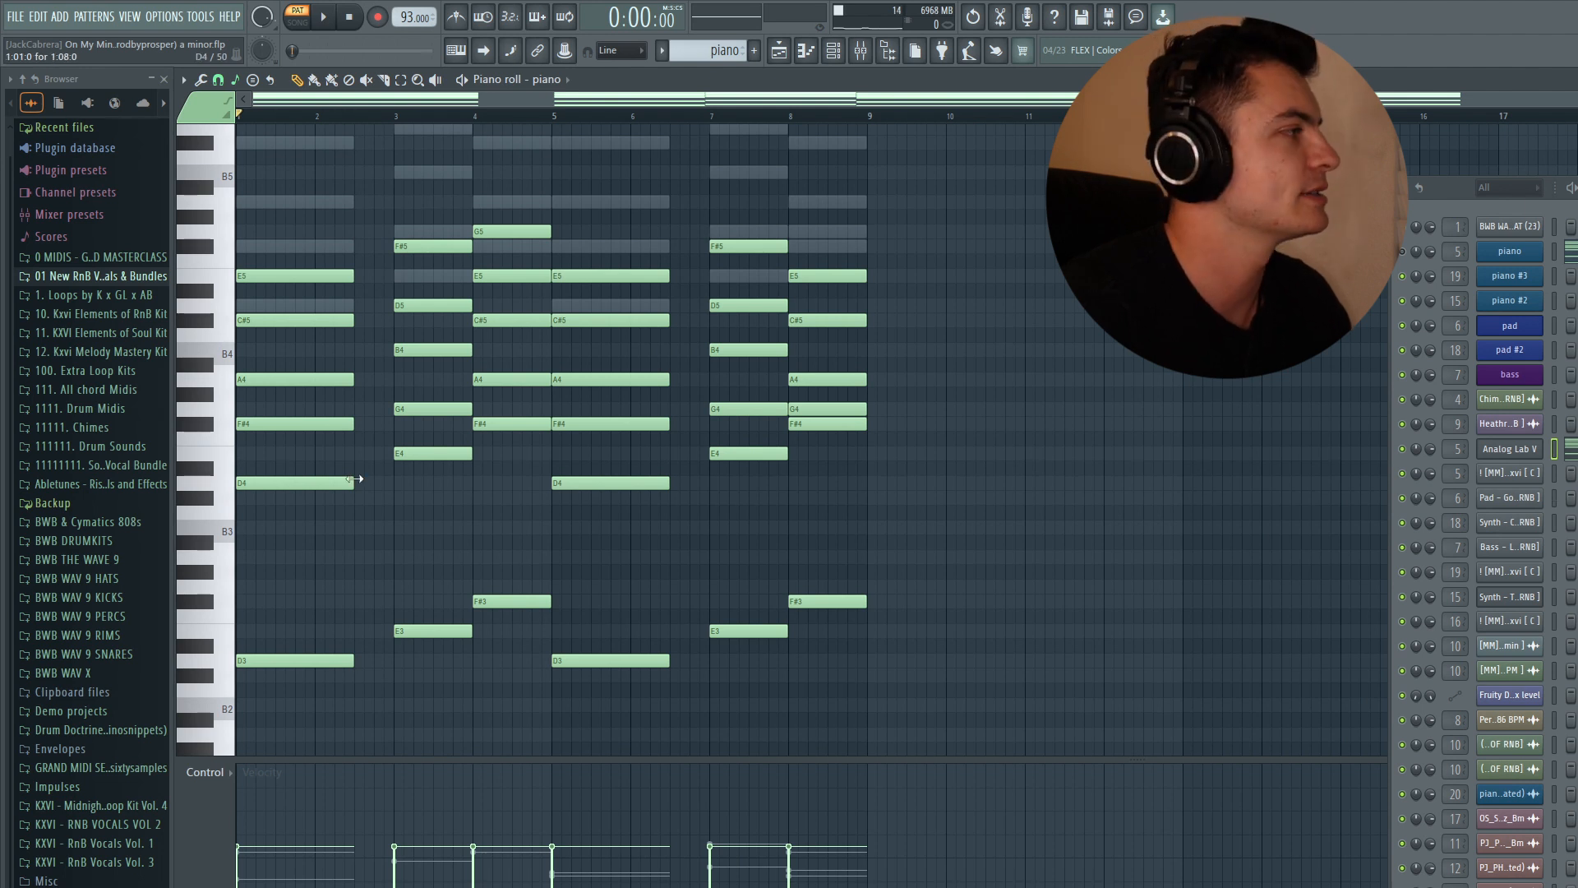
- Audition the chords of bars 1 to 4 by selecting them individually and as a range
left_click_drag(322, 533, 308, 239)
mouse_move(449, 489)
left_mouse_down()
mouse_move(416, 212)
mouse_move(445, 480)
left_mouse_up()
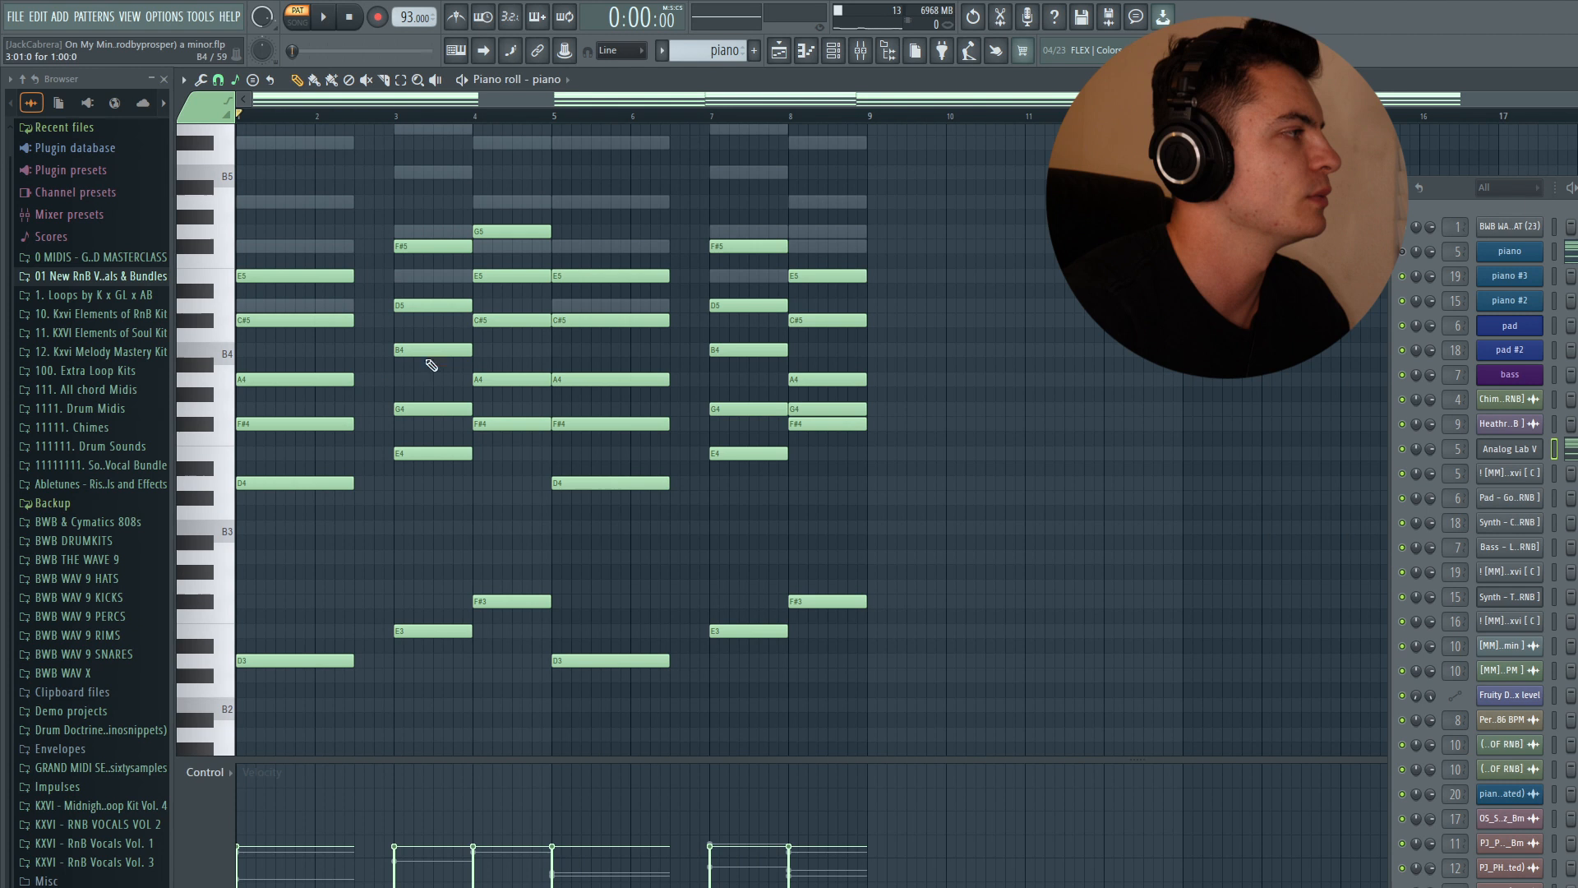
left_click_drag(297, 492, 322, 242)
left_click_drag(458, 475, 444, 227)
left_click_drag(502, 429, 526, 224)
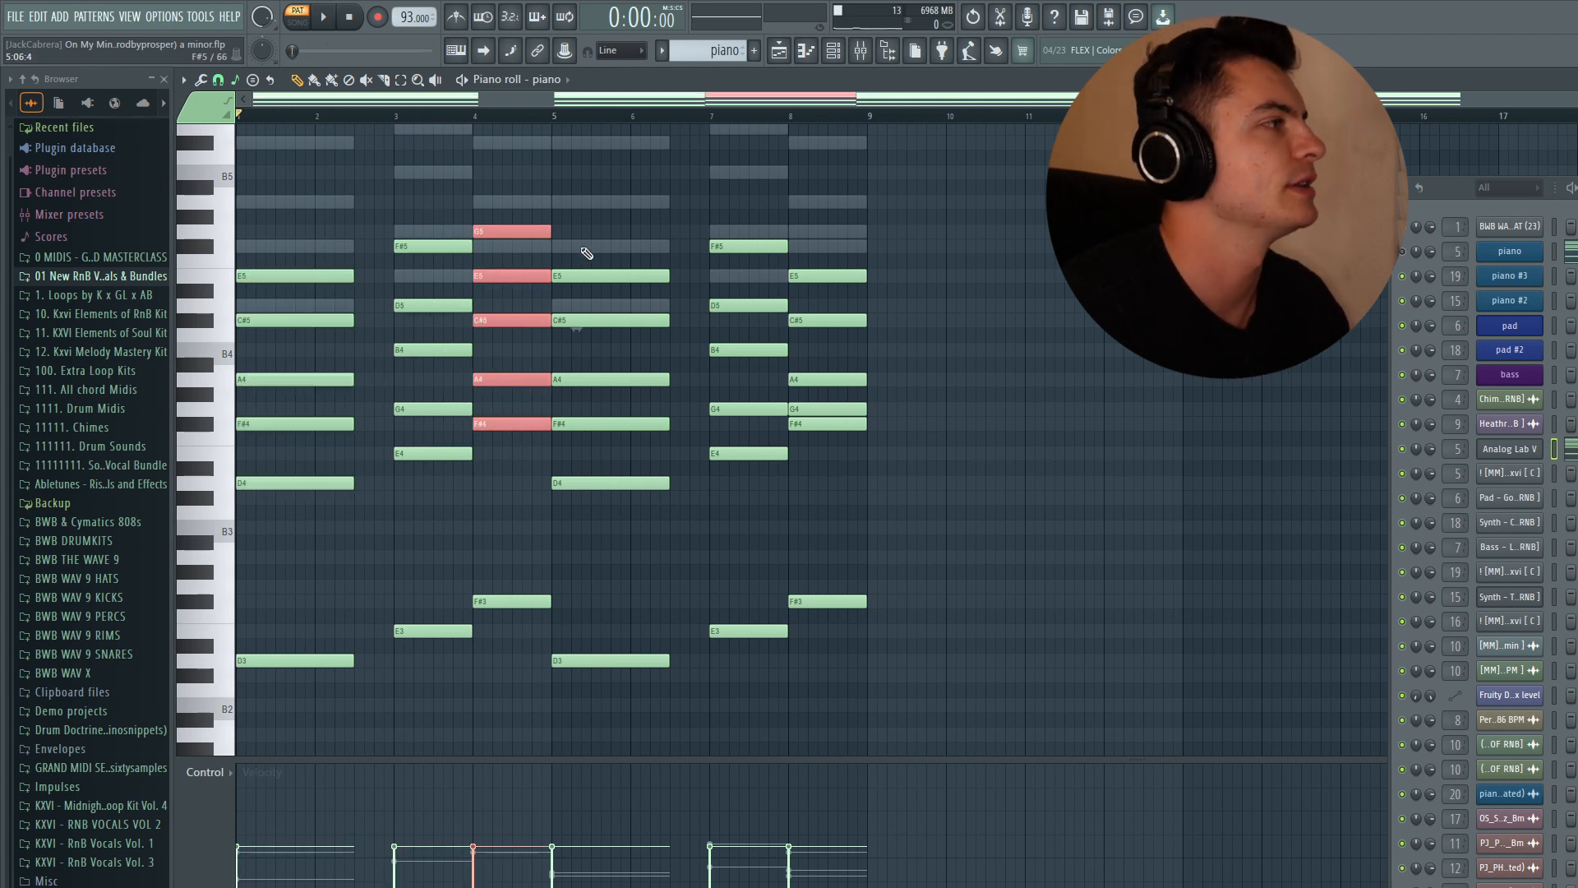
left_click_drag(595, 271, 568, 557)
left_click(675, 159, "ctrl")
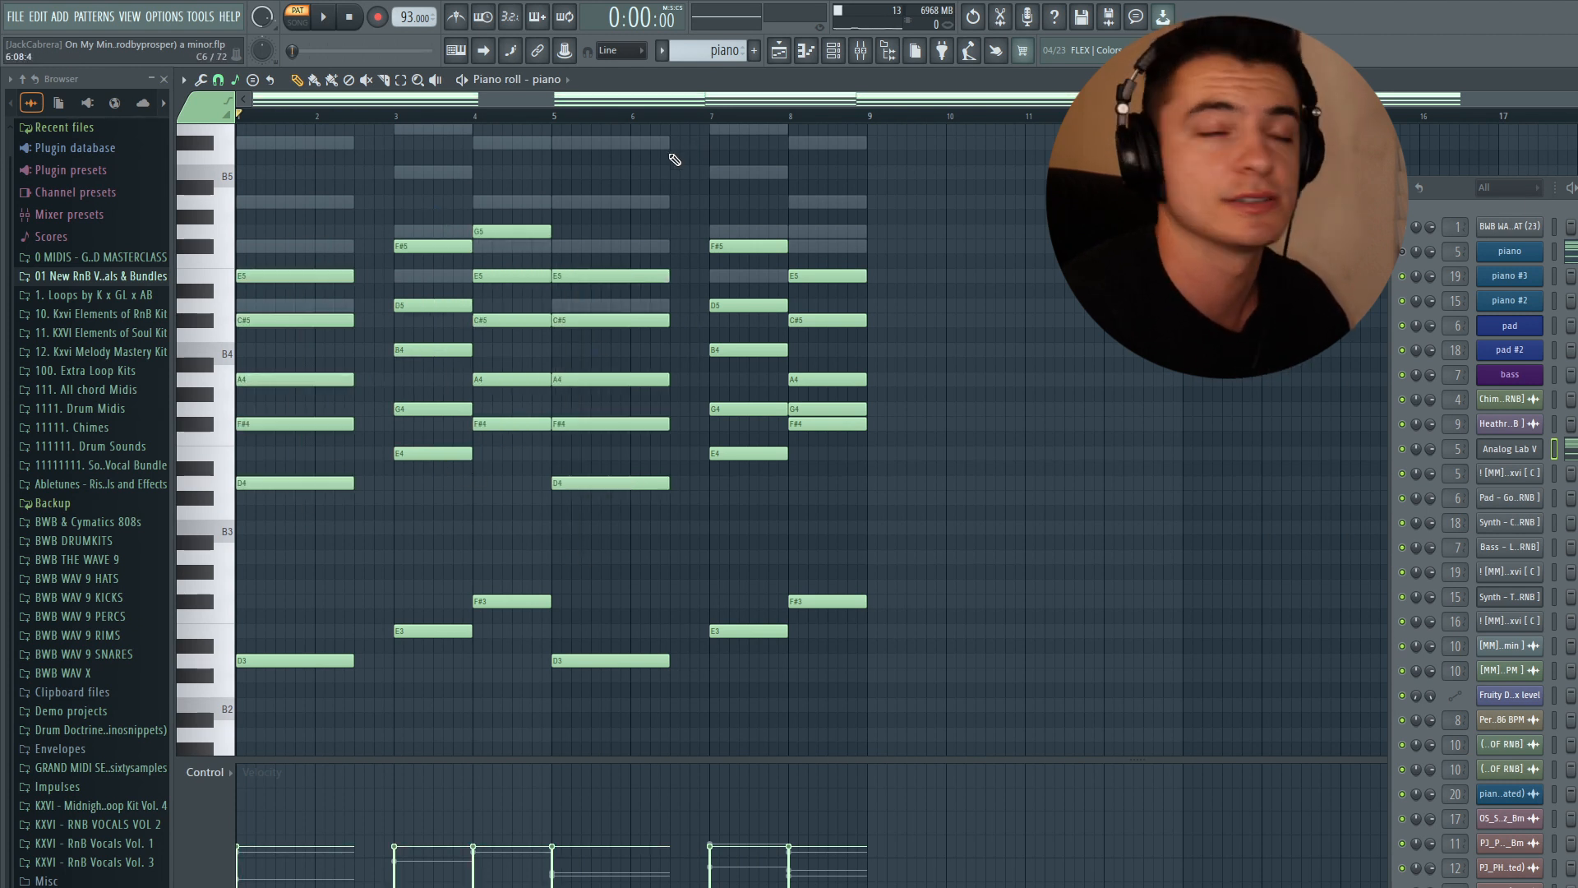
left_click_drag(564, 115, 242, 119)
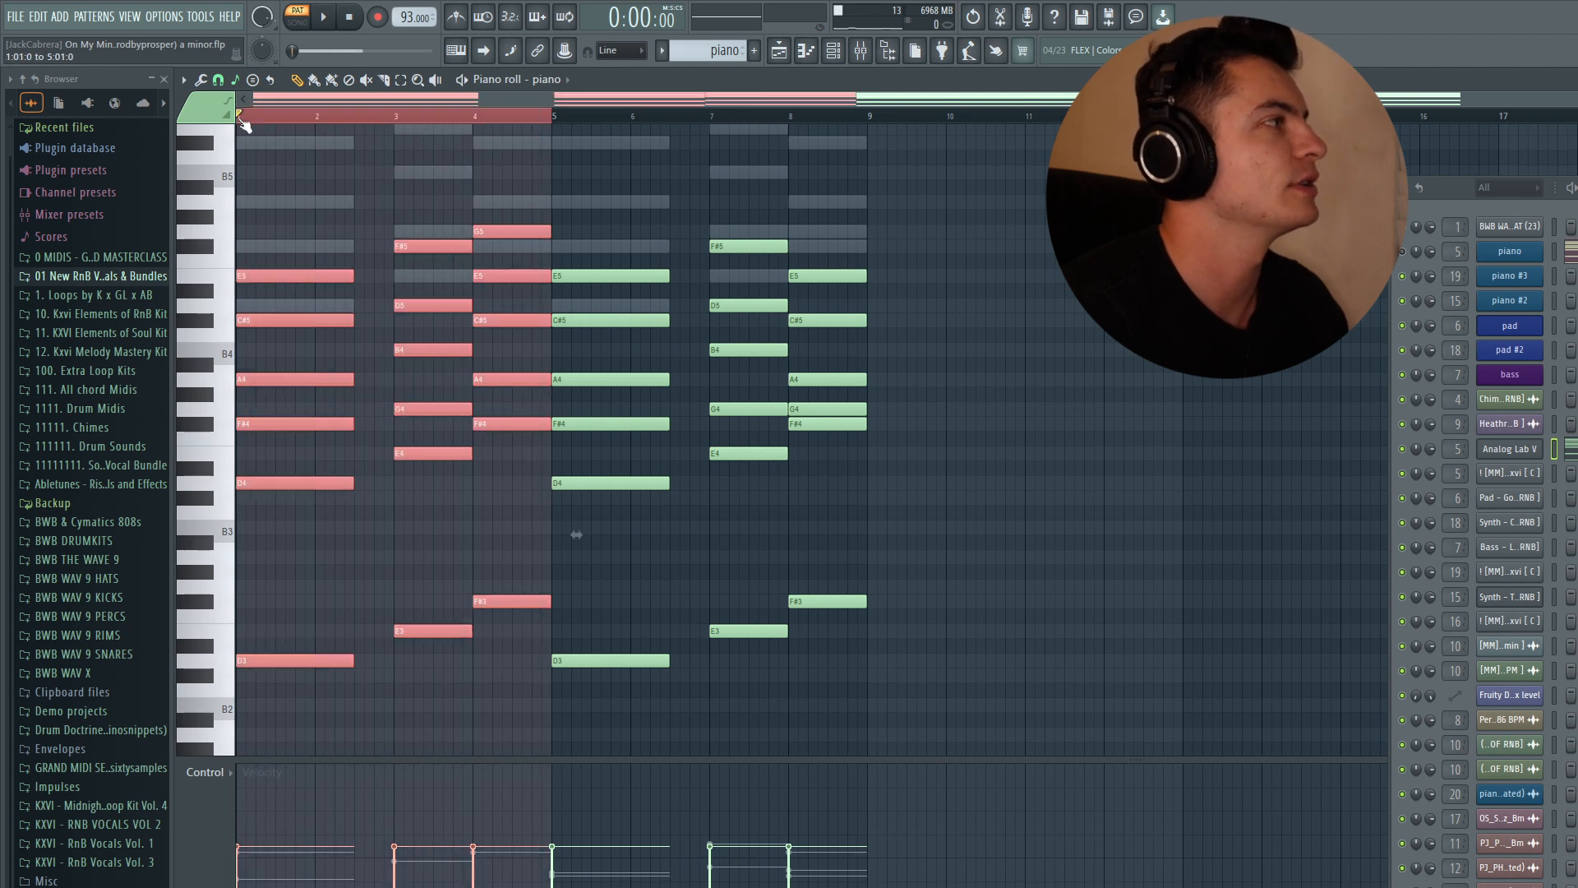
left_click(605, 173, "ctrl")
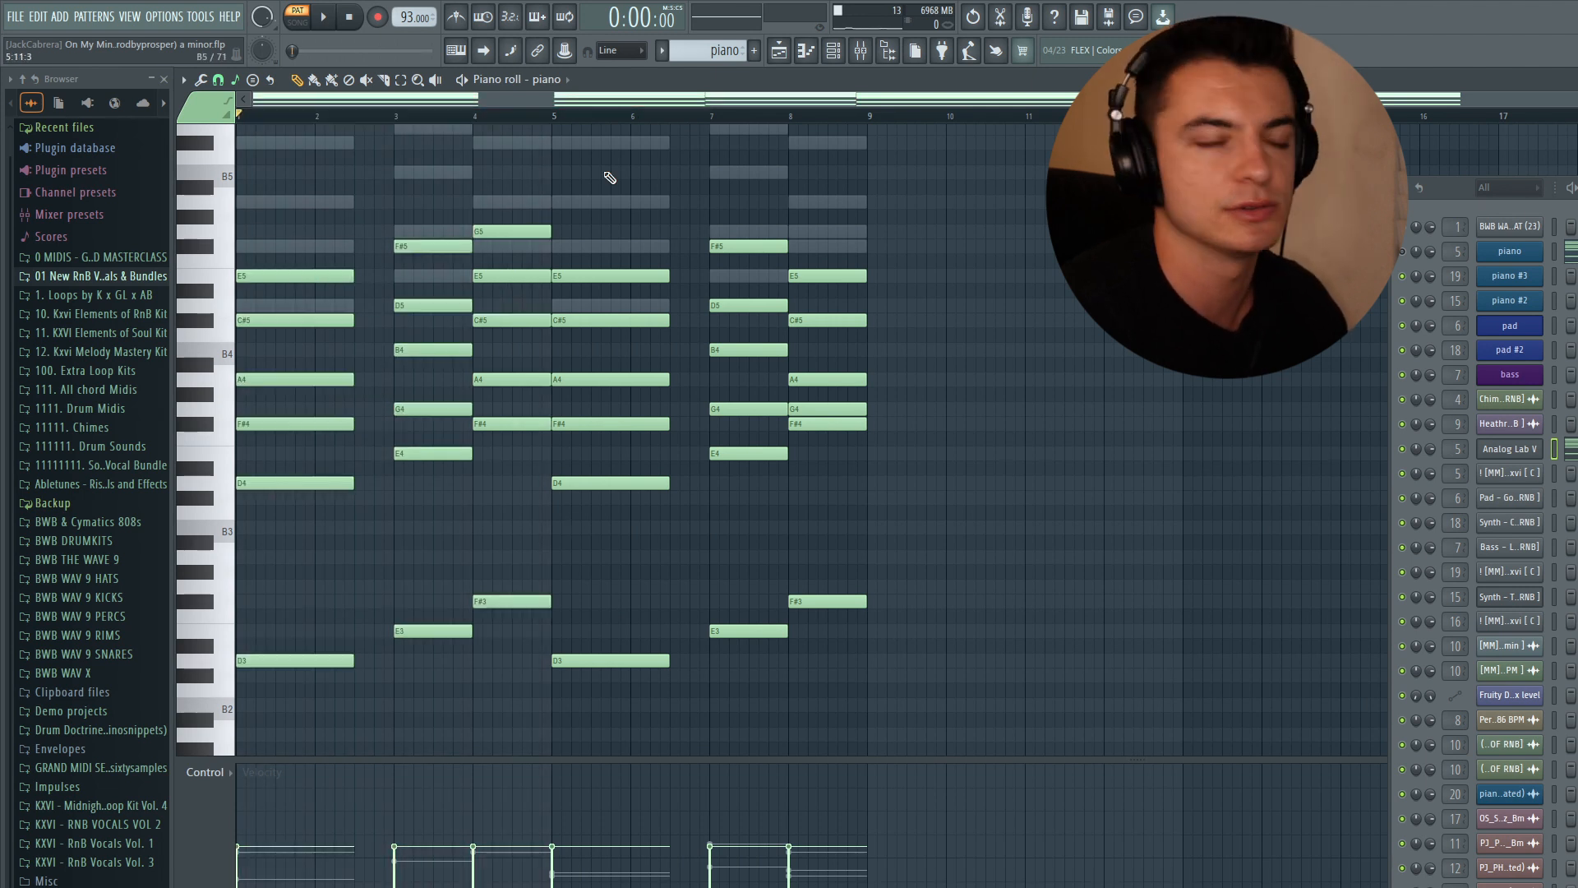
- Transpose the top G5 note of the bar 8 chord down one octave
left_click_drag(552, 116, 870, 123)
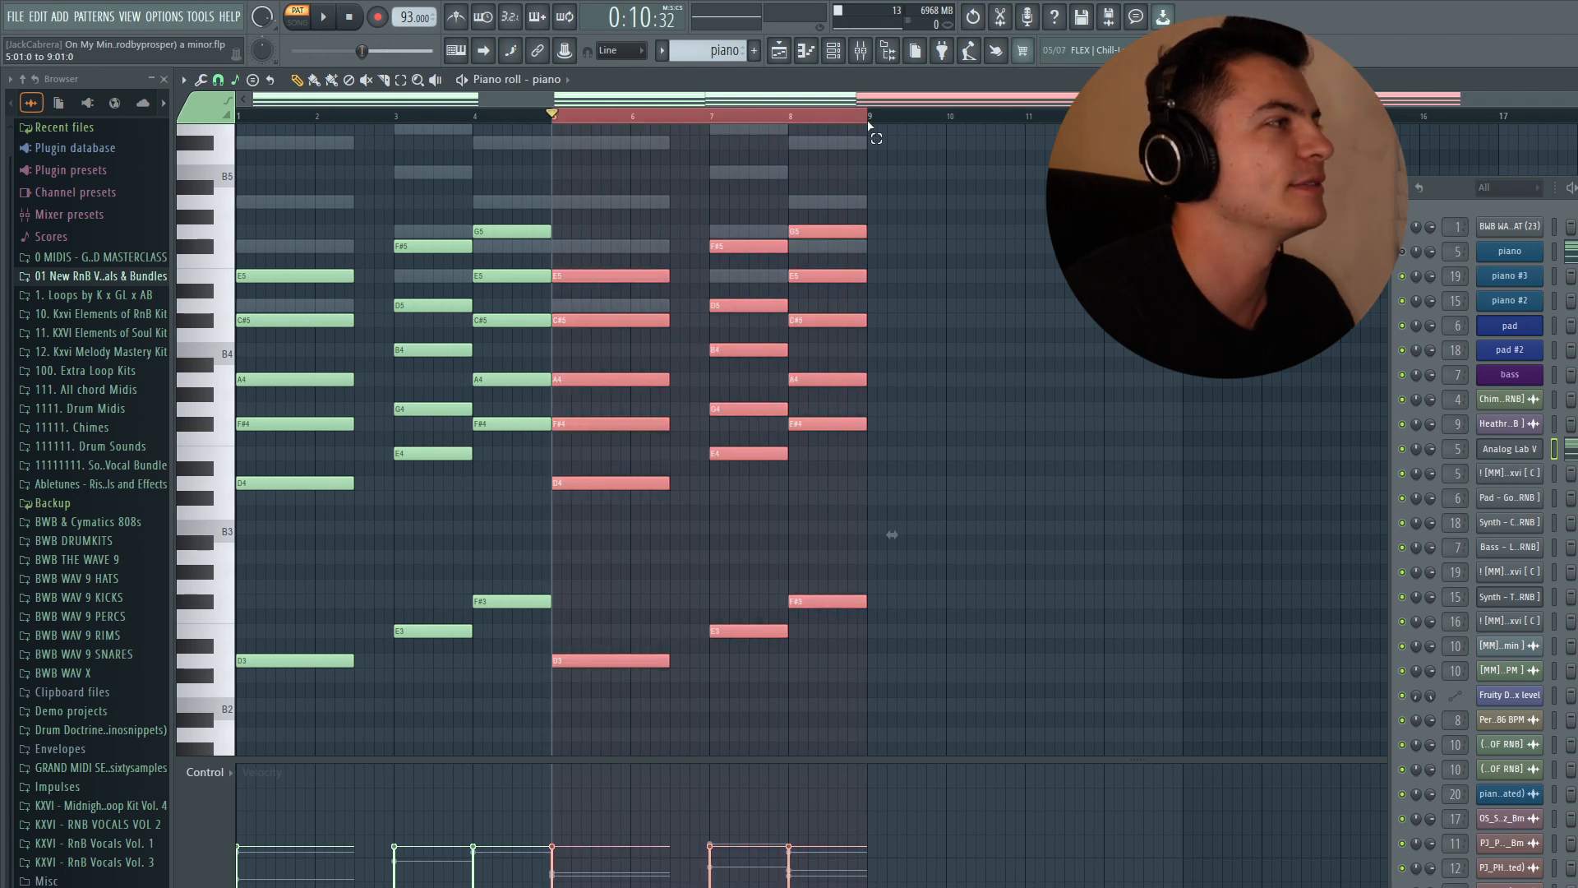
left_click(831, 233)
key("ctrl+Down")
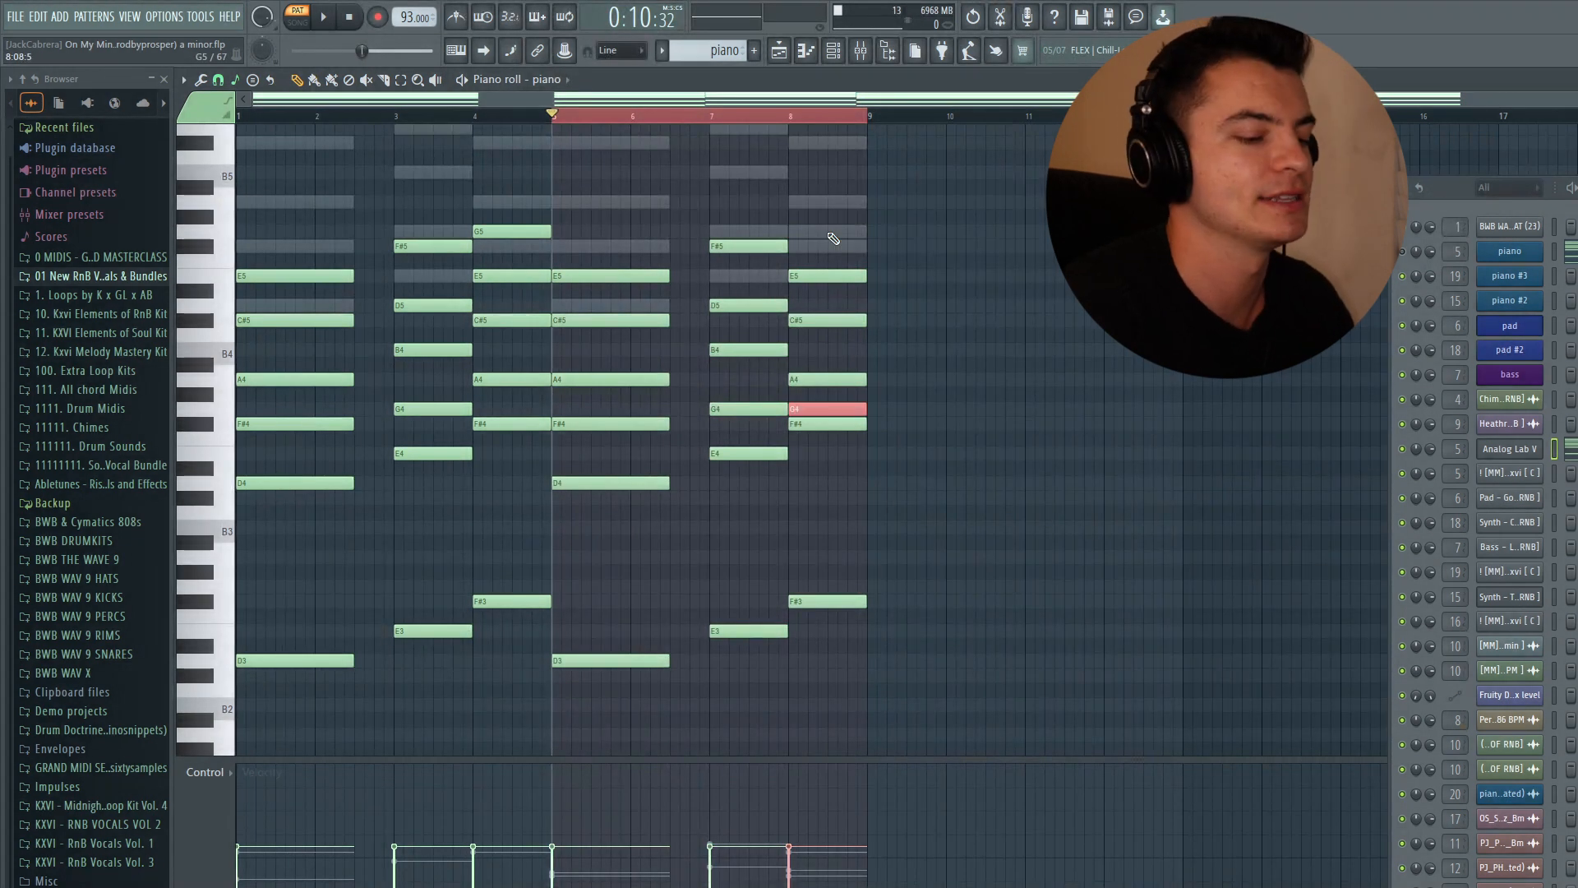
key("ctrl+Up")
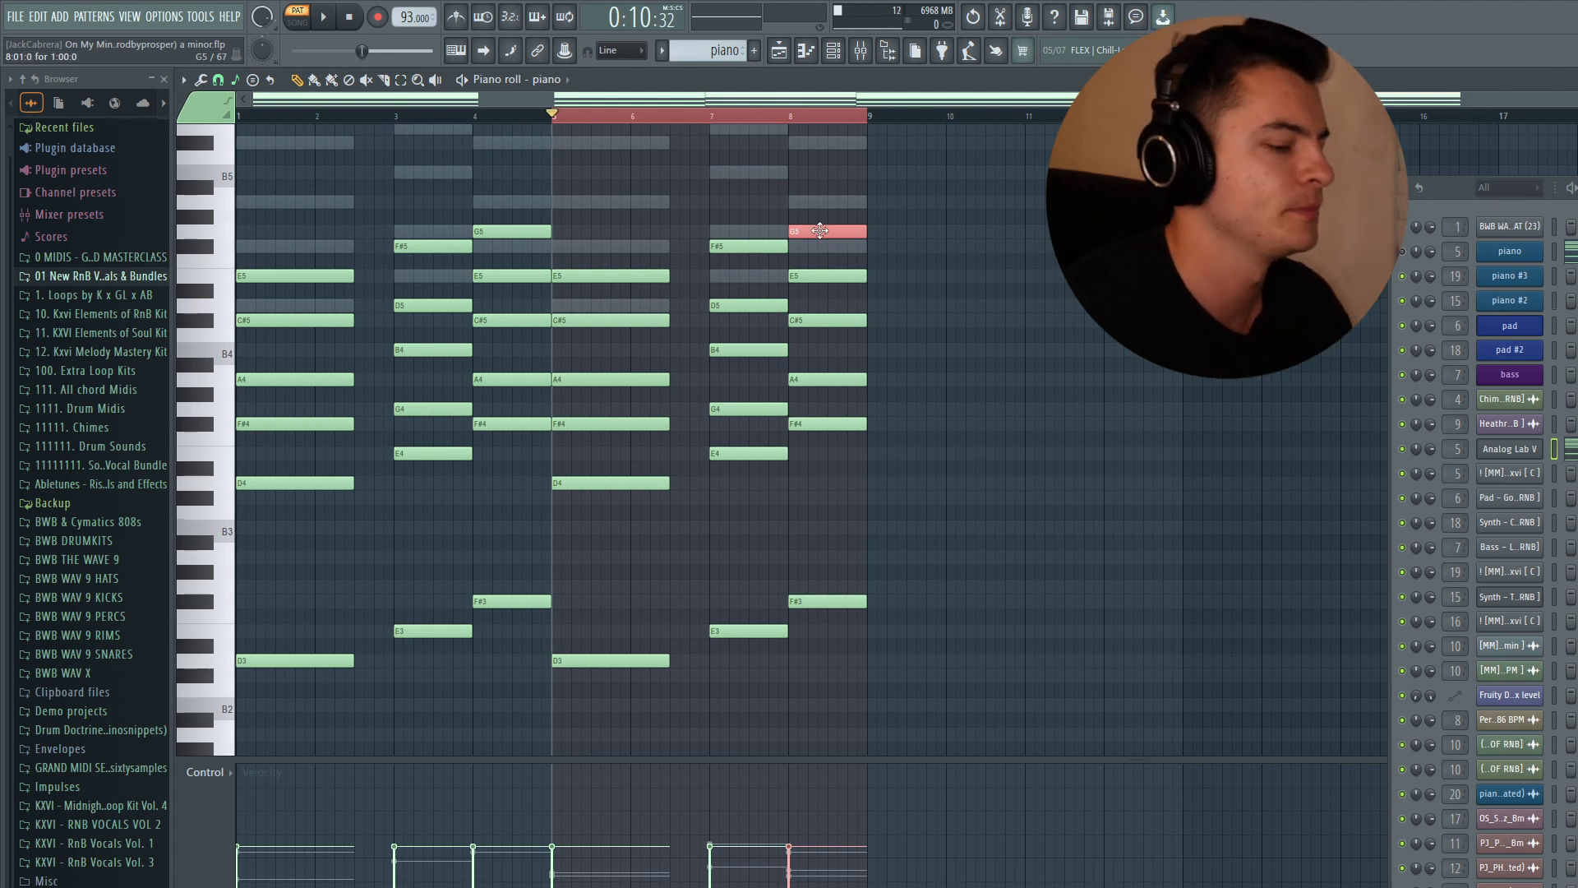
key("ctrl+Down")
left_click(826, 238, "ctrl")
left_click(628, 179, "ctrl")
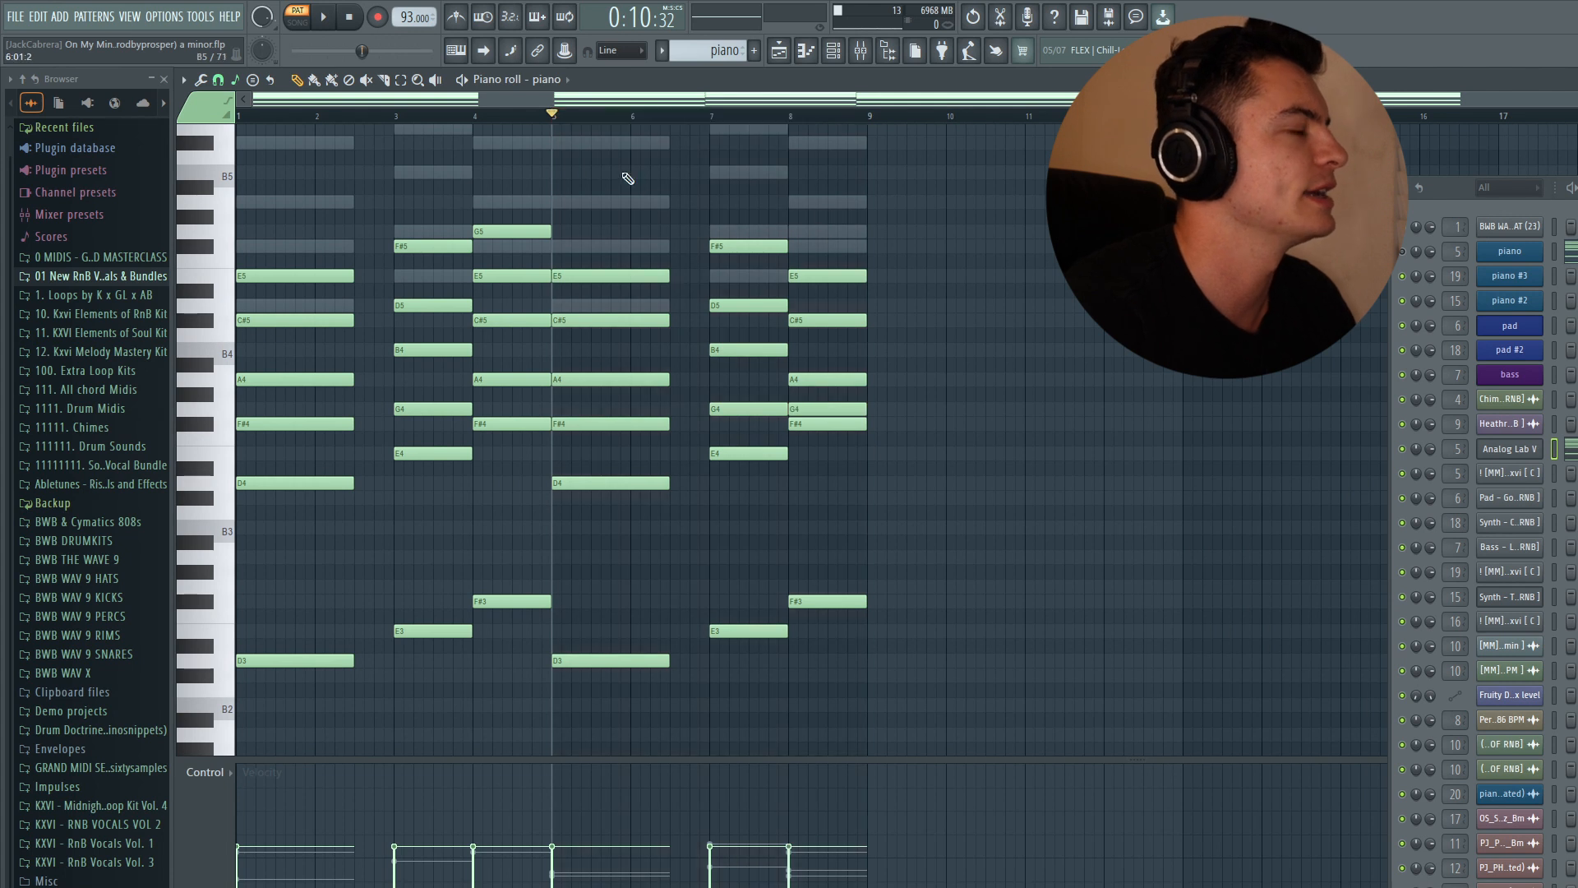
- Select the bass notes and the lowest tone of each chord in turn to audition them
scroll(901, 493, "down", 3)
left_click_drag(975, 679, 236, 377)
scroll(505, 360, "up", 2)
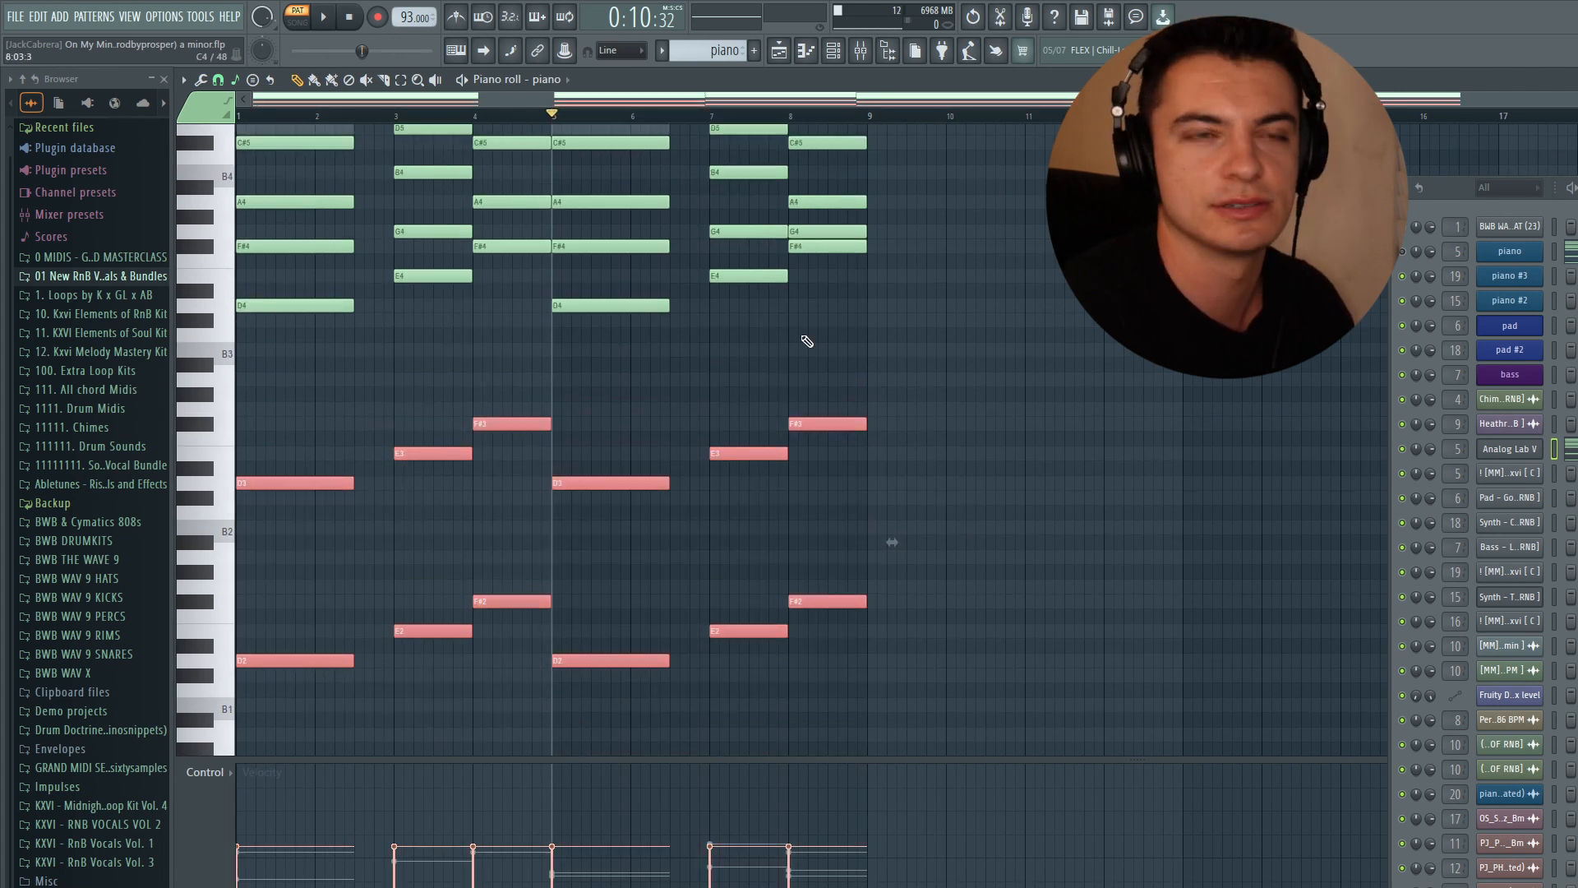
left_click(304, 305, "ctrl")
left_click(436, 276, "ctrl+shift")
left_click(497, 248, "ctrl+shift")
left_click(604, 306, "ctrl+shift")
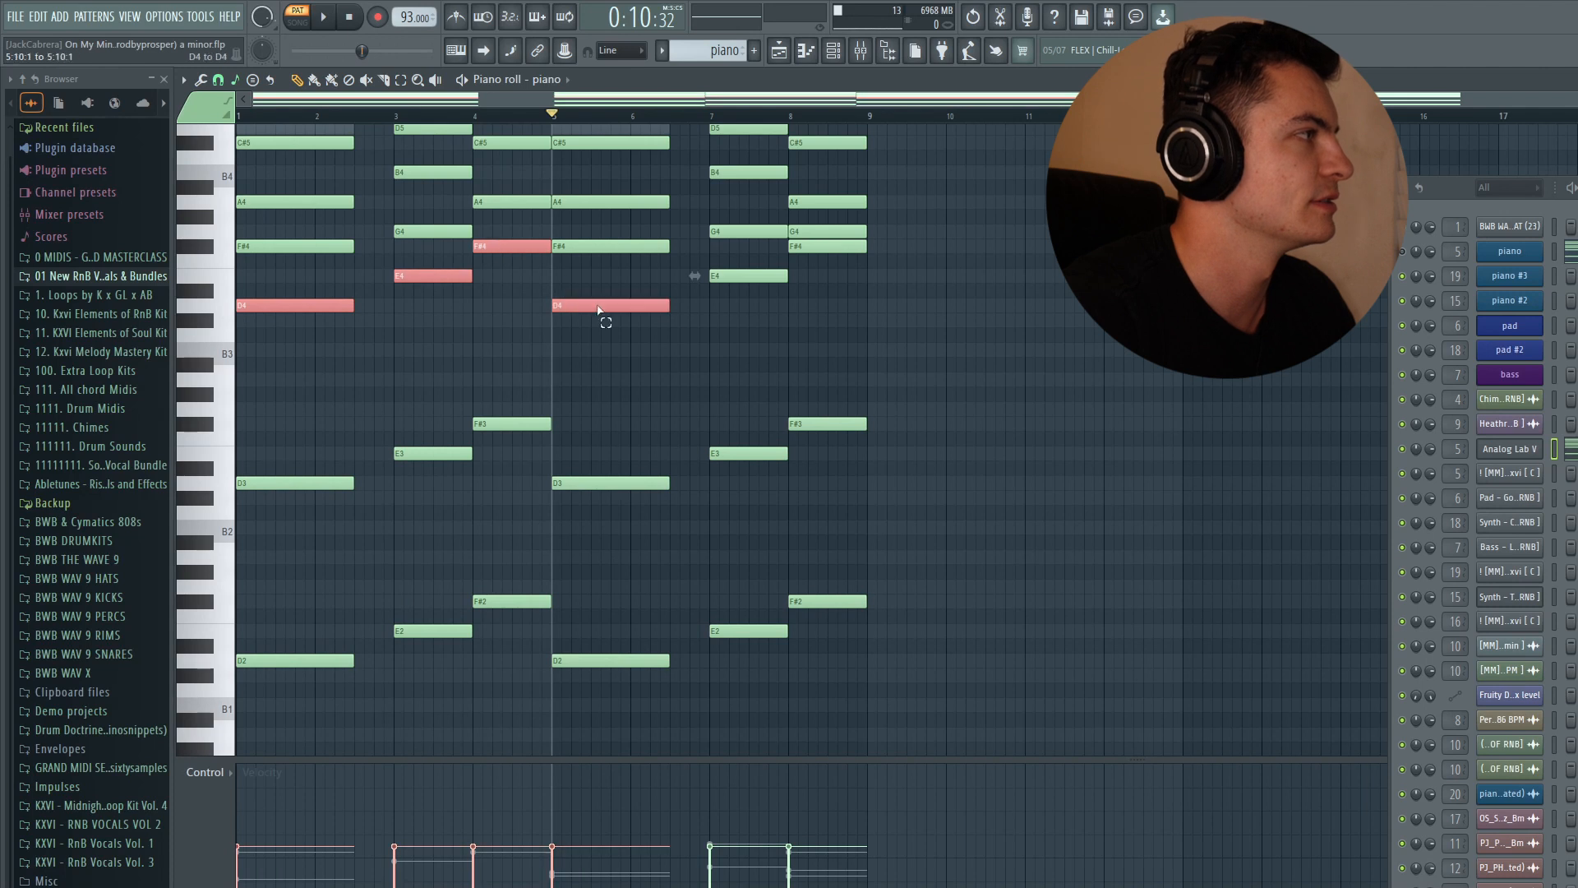
left_click(1037, 357, "ctrl")
scroll(969, 279, "up", 4)
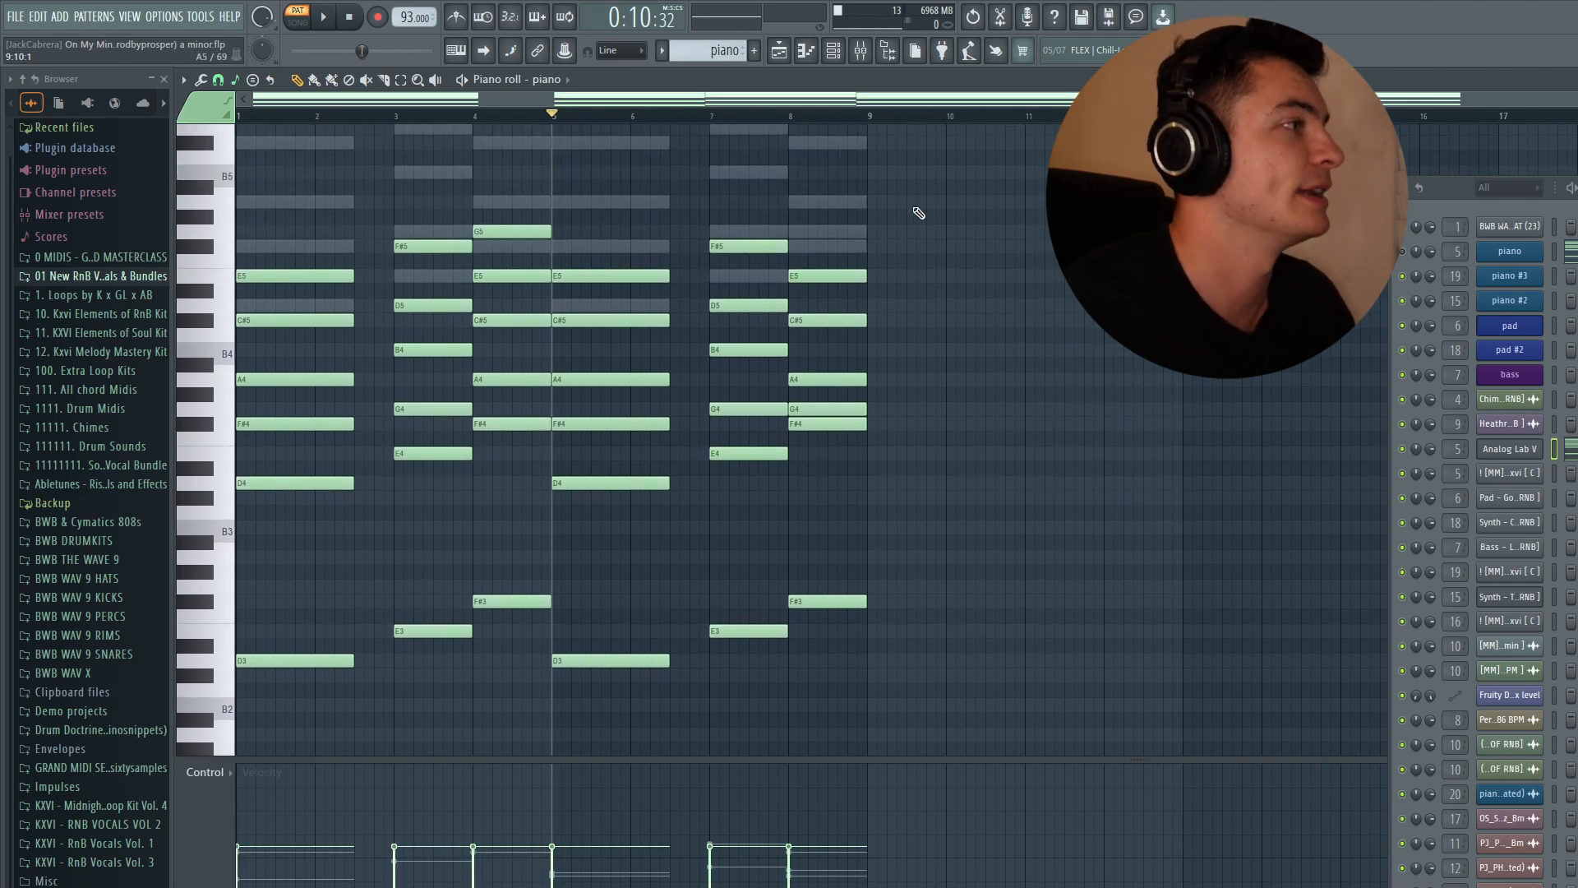
scroll(918, 212, "up", 2)
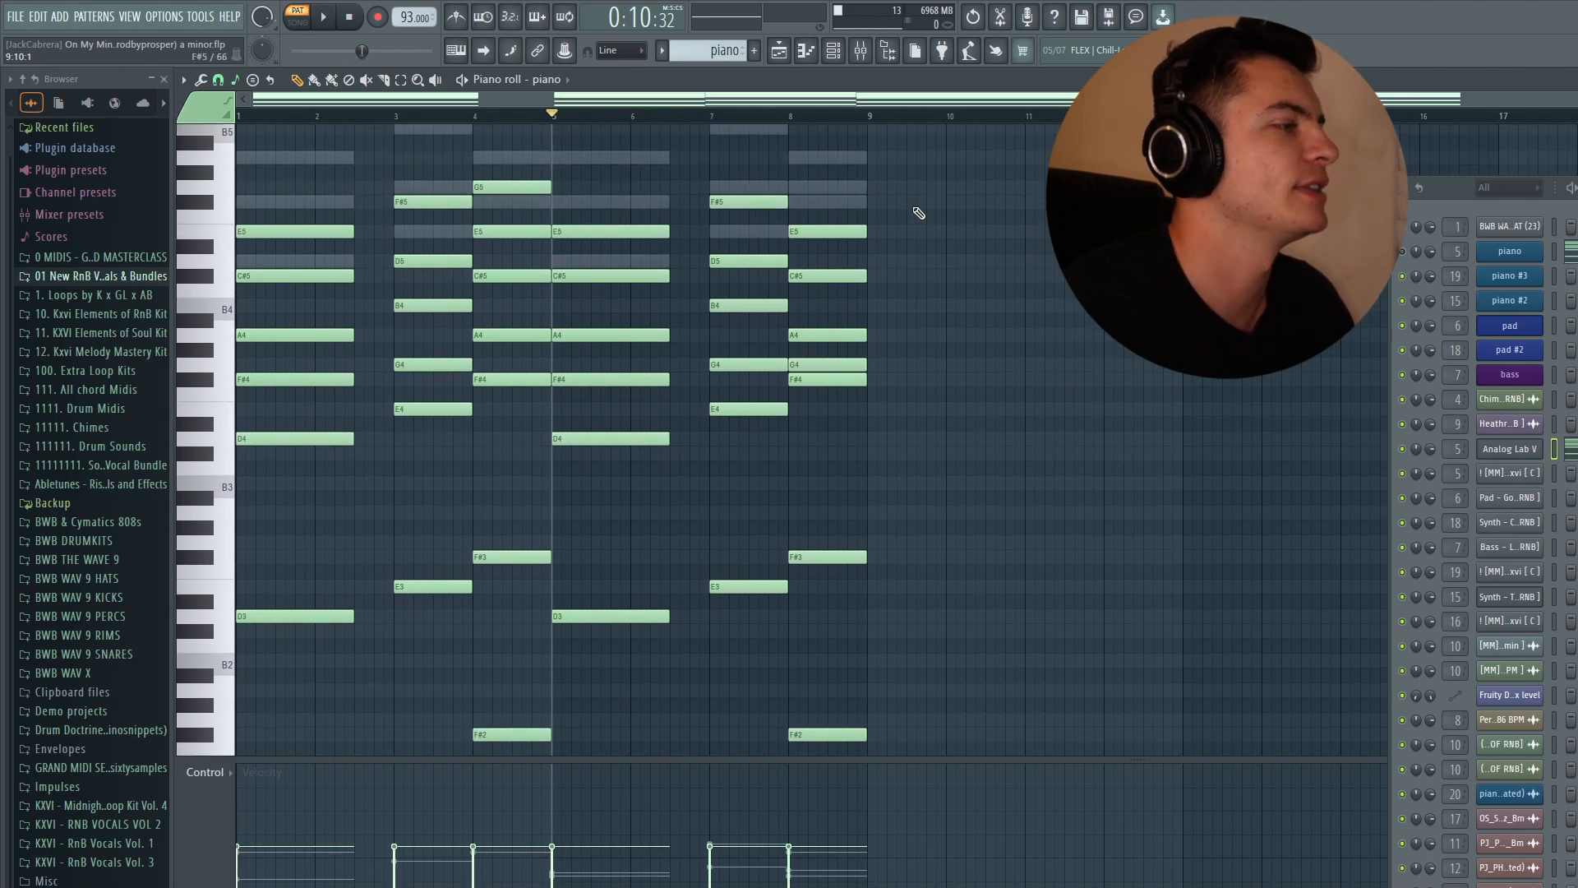
- Open the mixer and inspect the Keyscape channel's parametric EQ, then close it
left_click(781, 53)
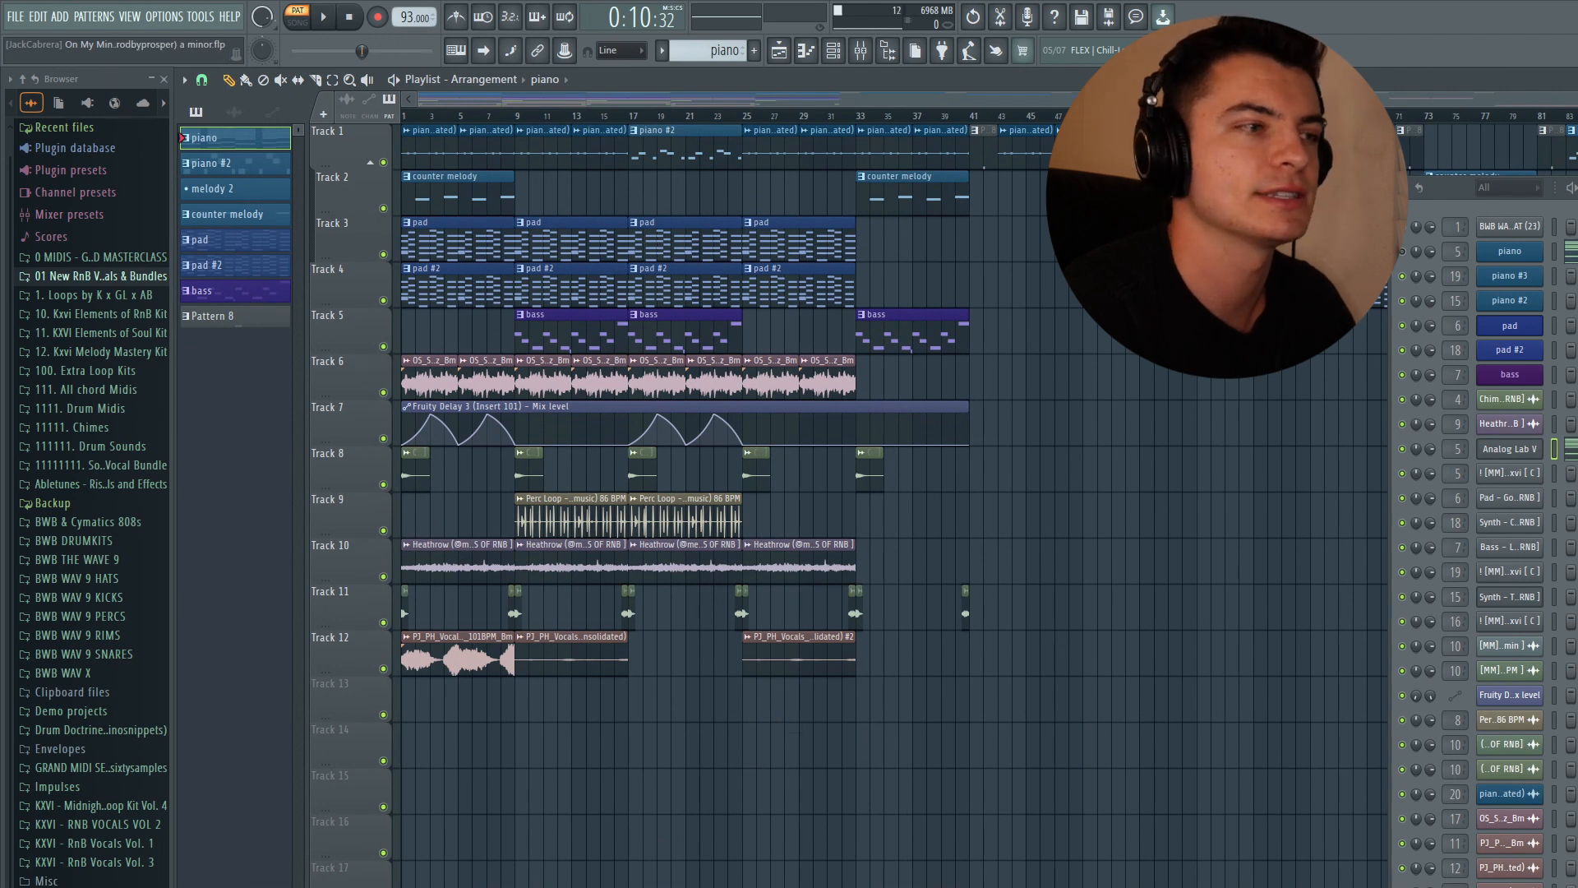
key("F9")
left_click_drag(496, 428, 539, 256)
left_click(1080, 258)
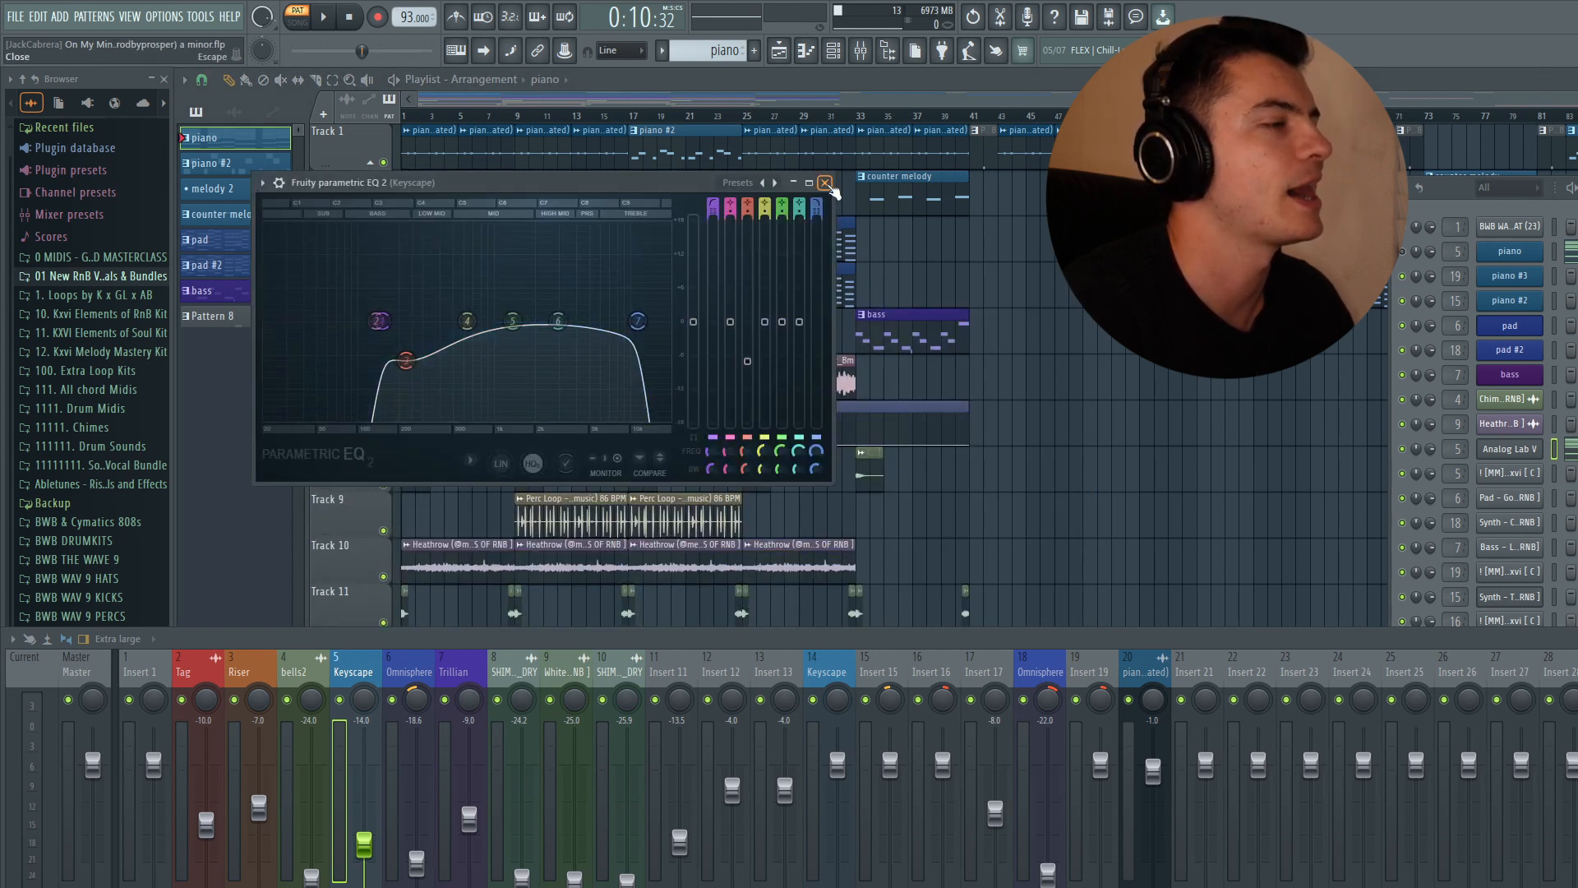
left_click(825, 183)
key("F9")
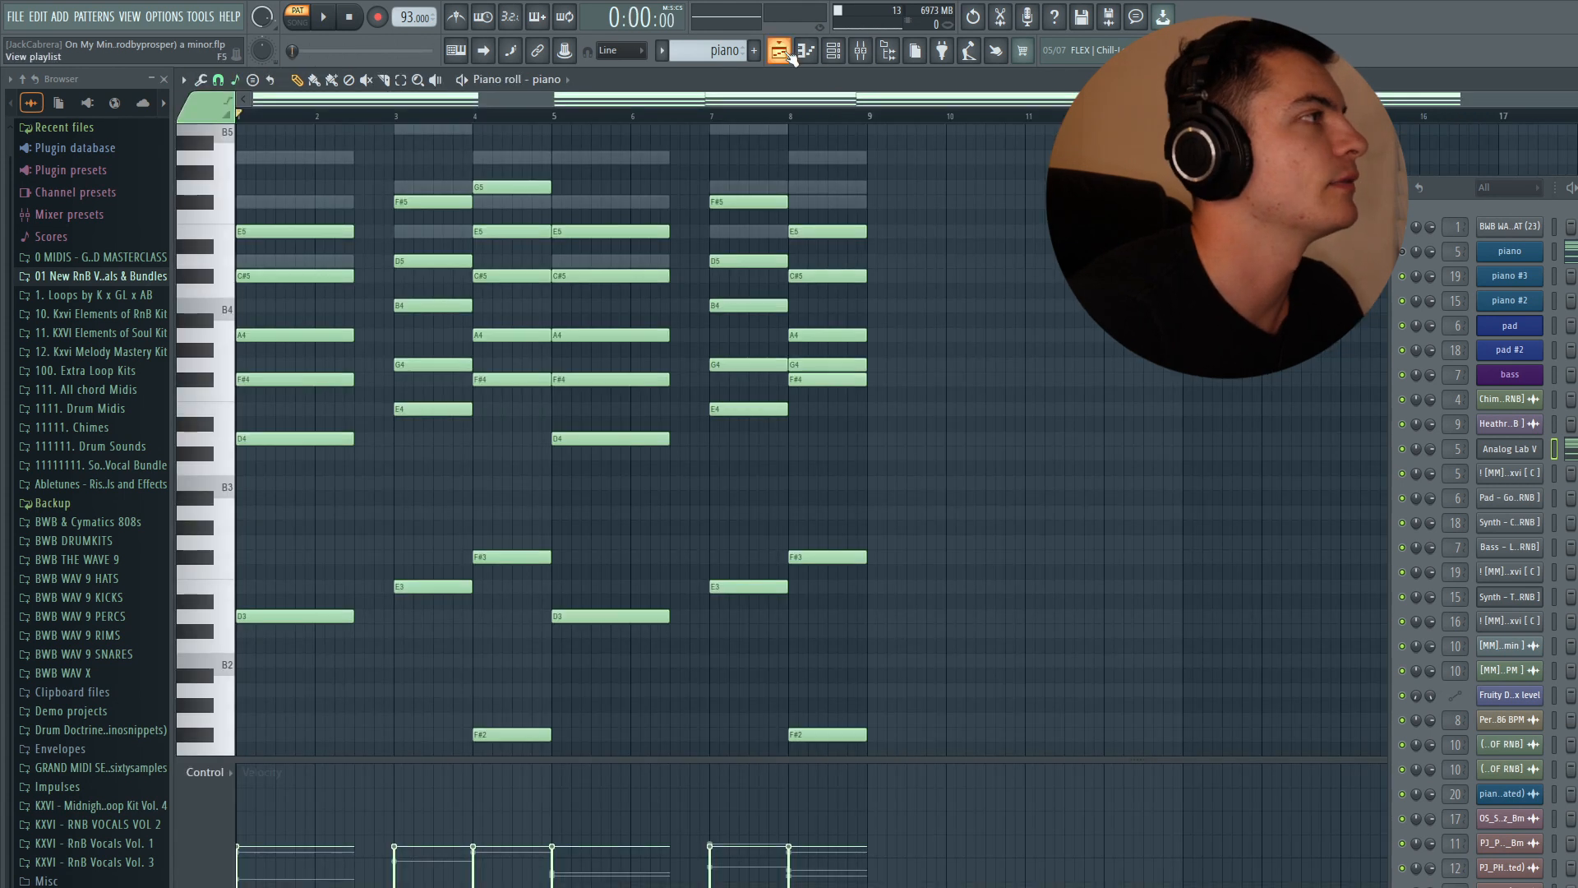
- Open the consolidated piano audio clip's properties to inspect them
left_click(780, 51)
left_click(234, 112)
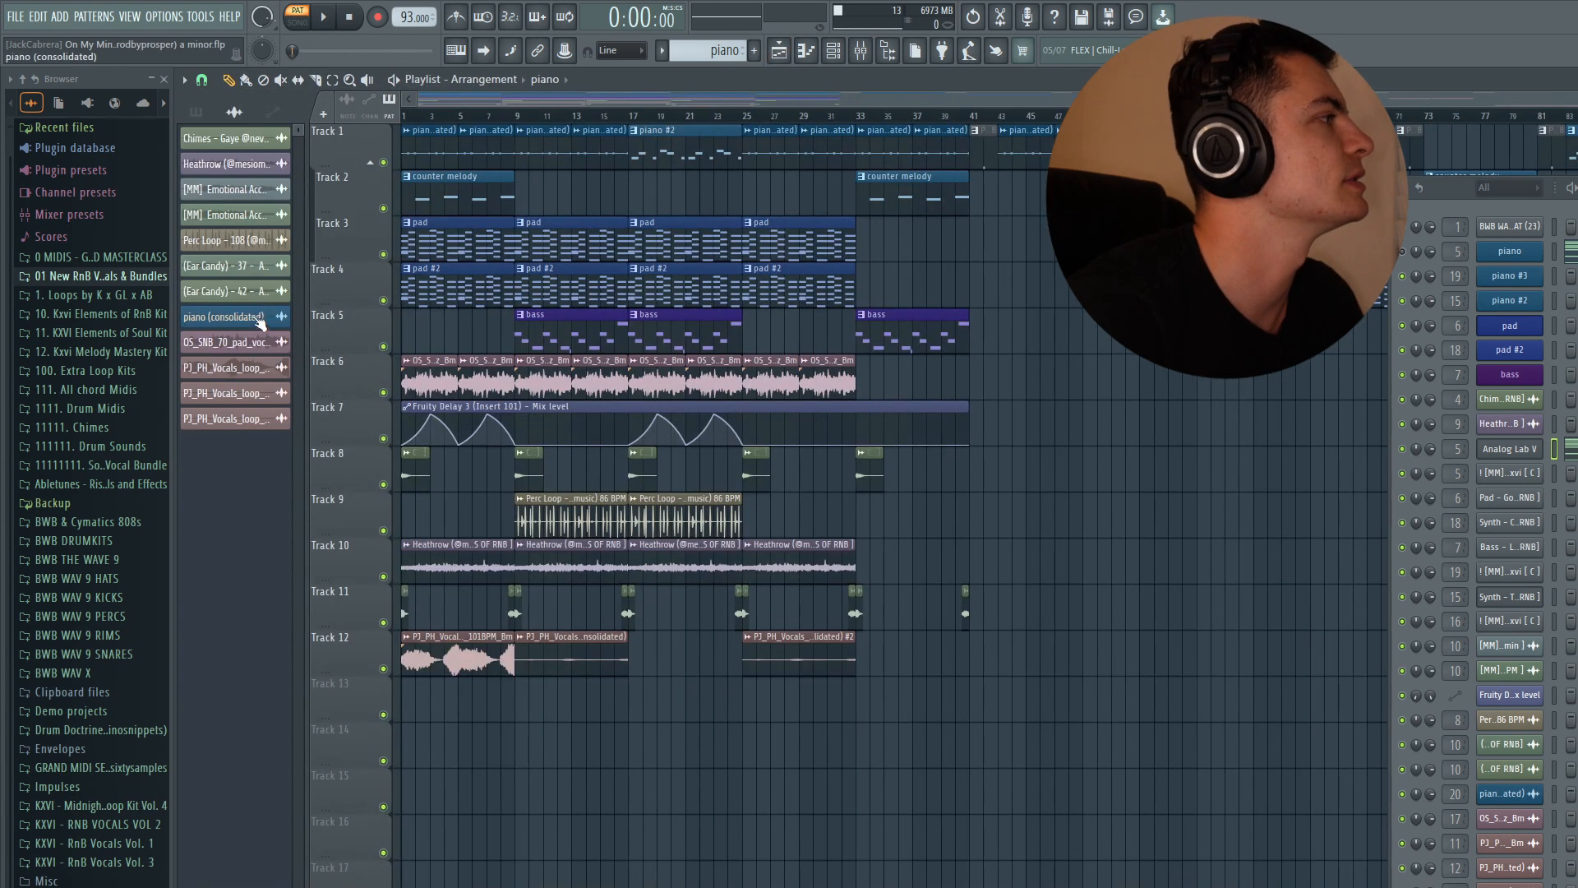
left_click(256, 321)
double_click(255, 321)
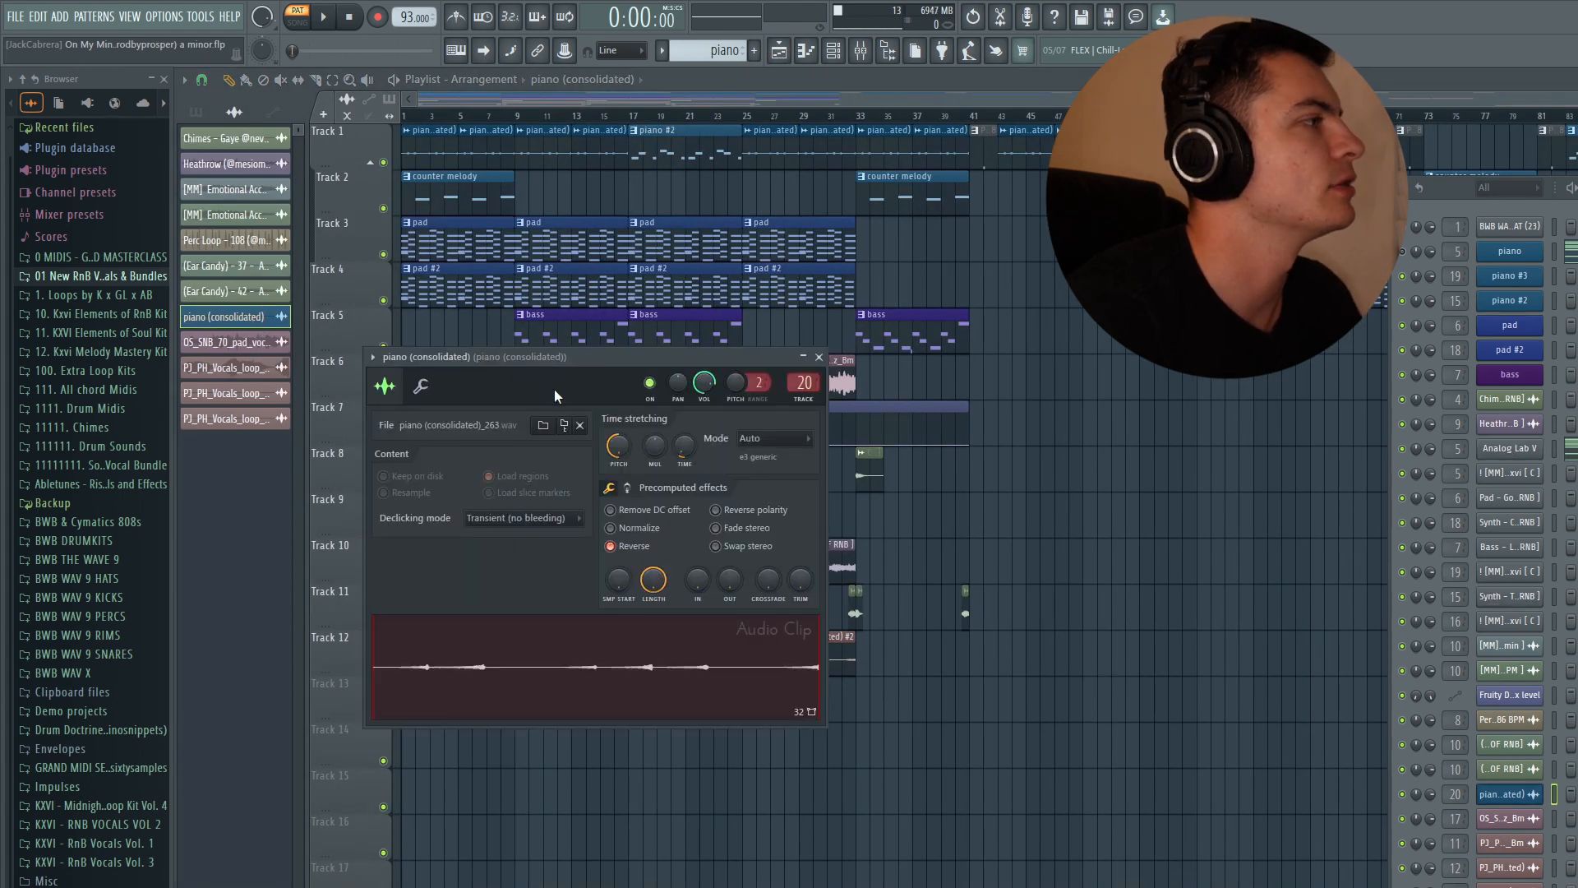
left_click_drag(418, 152, 521, 161)
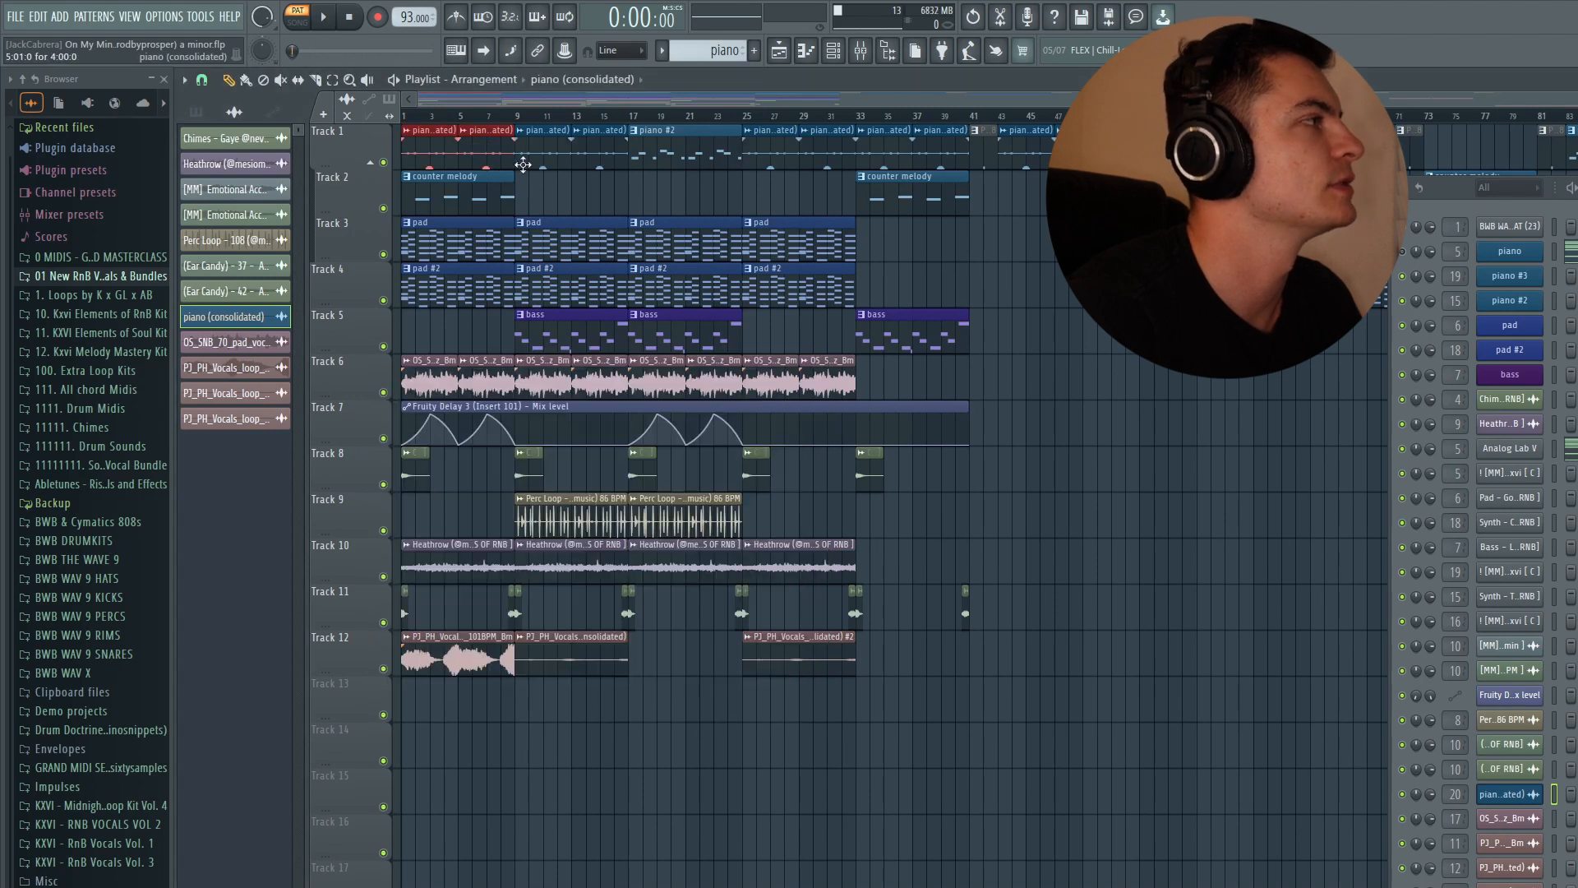
- Solo the piano track and play the arrangement to listen to it
double_click(284, 318)
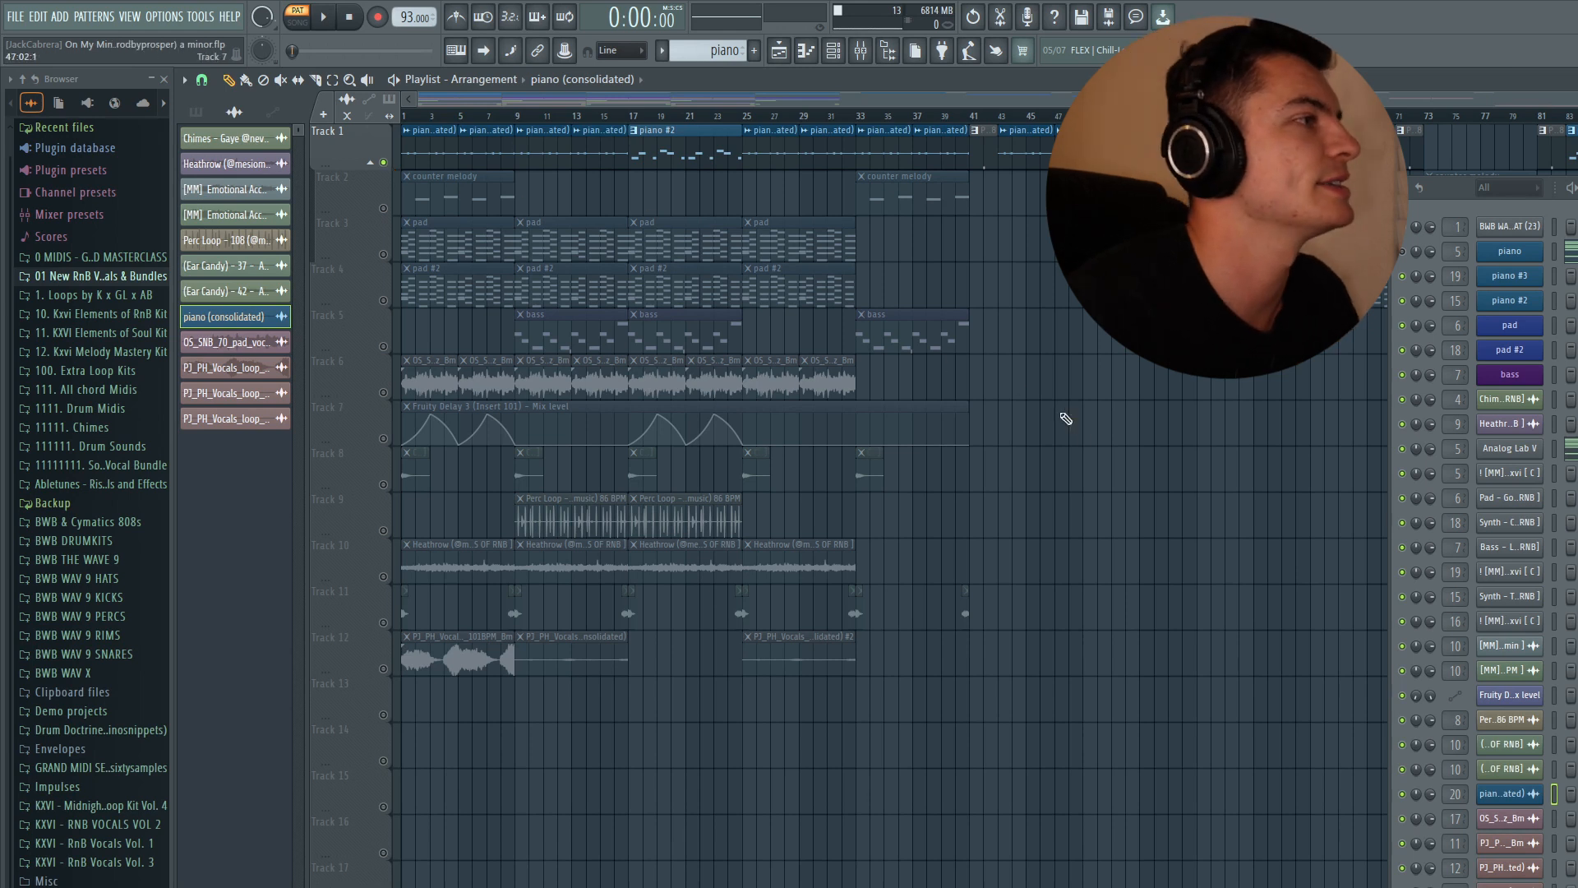
key("space")
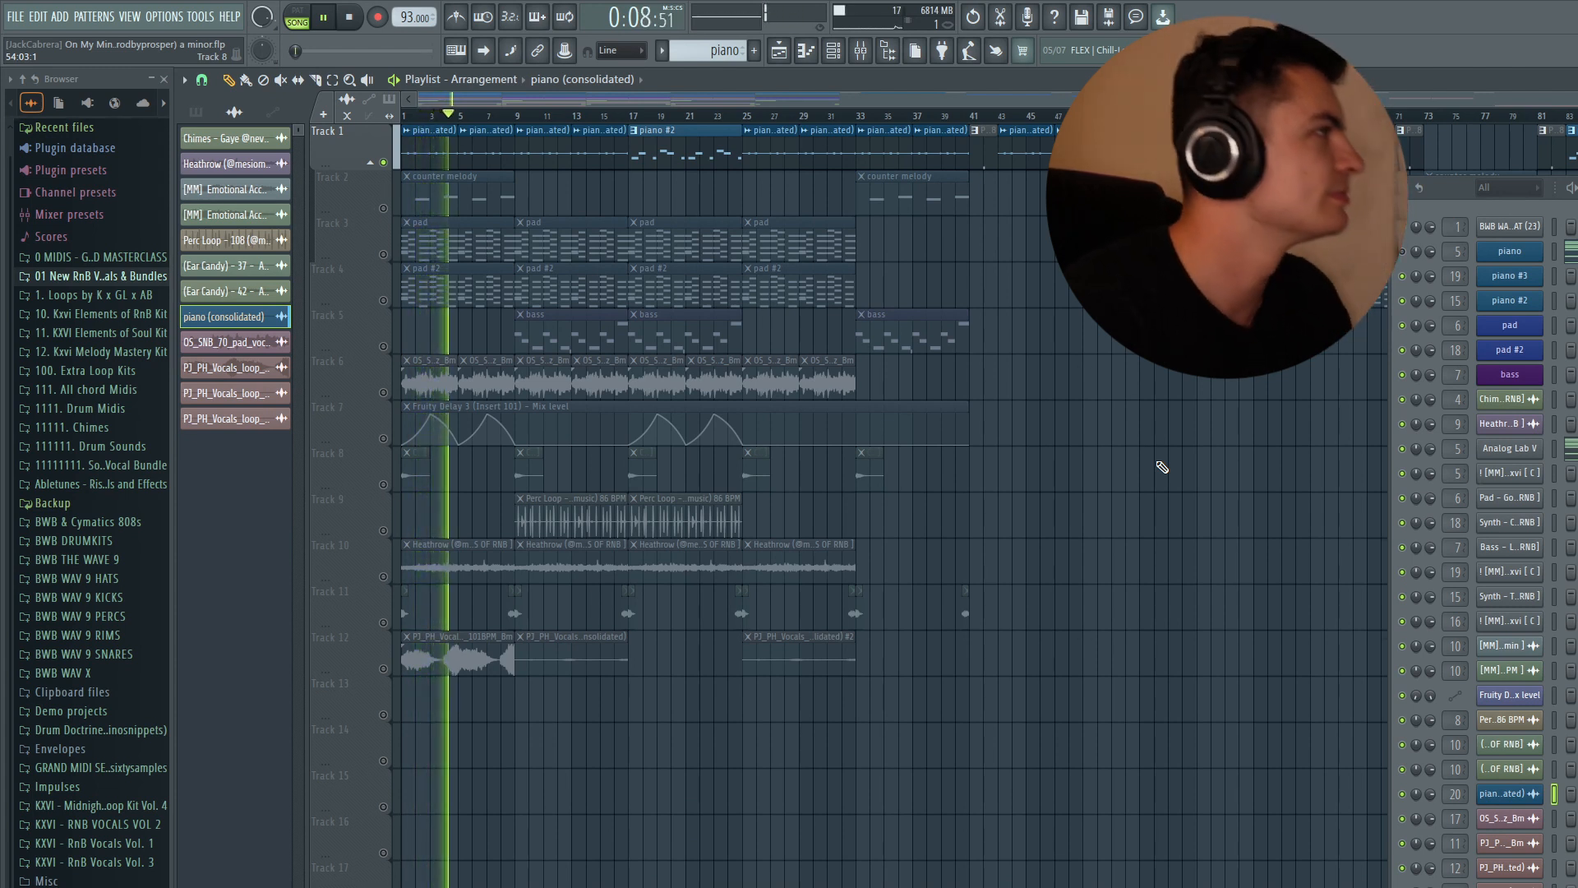
key("space")
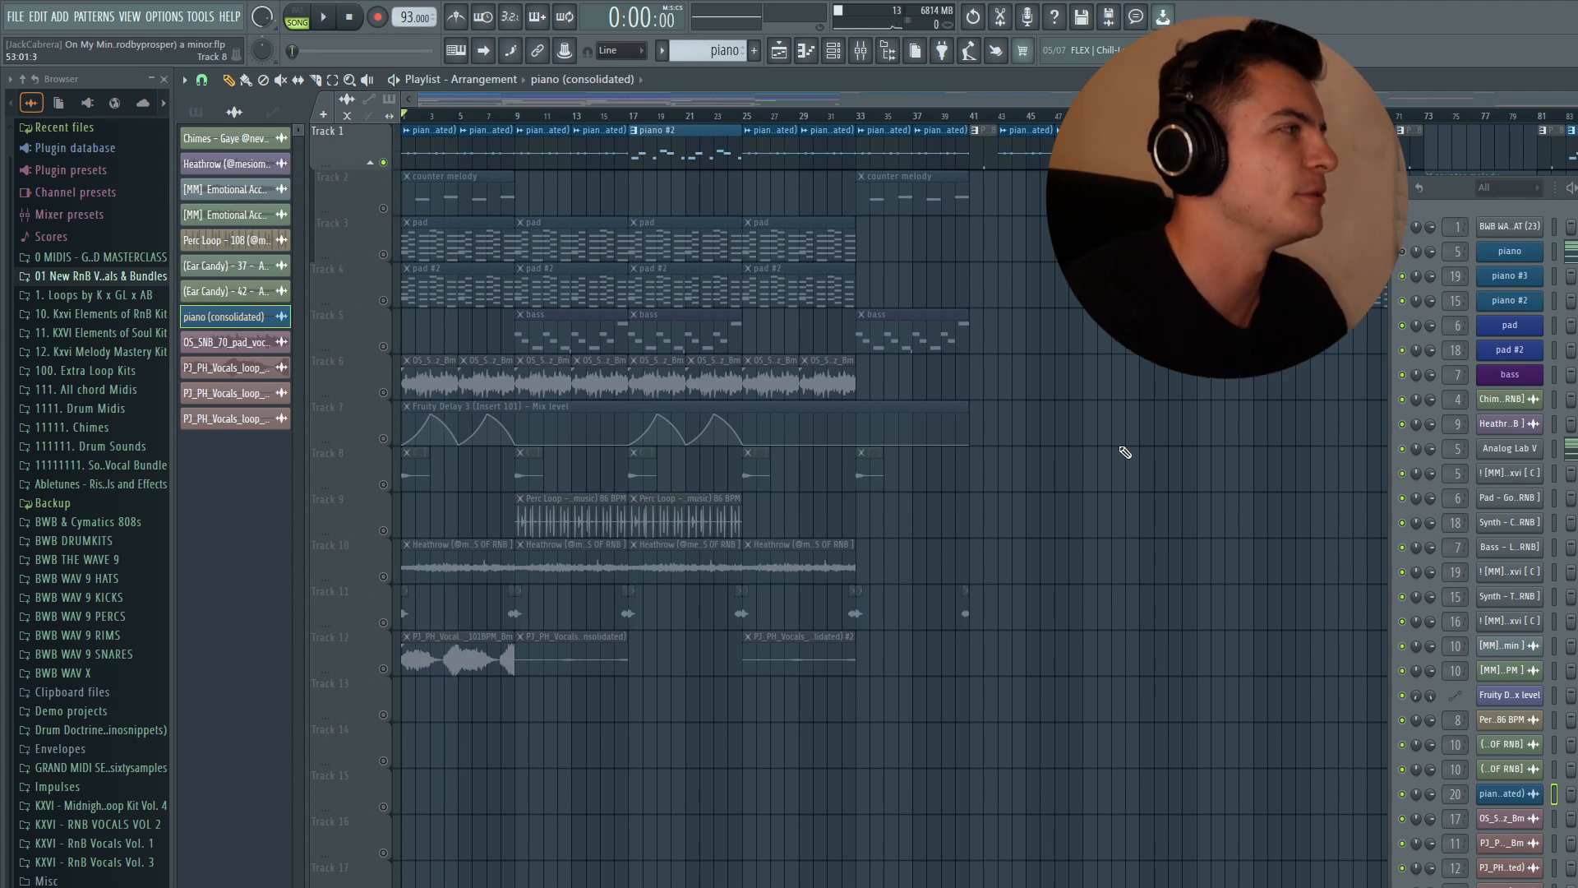
- Solo the pad track and select the pad pattern
right_click(384, 255)
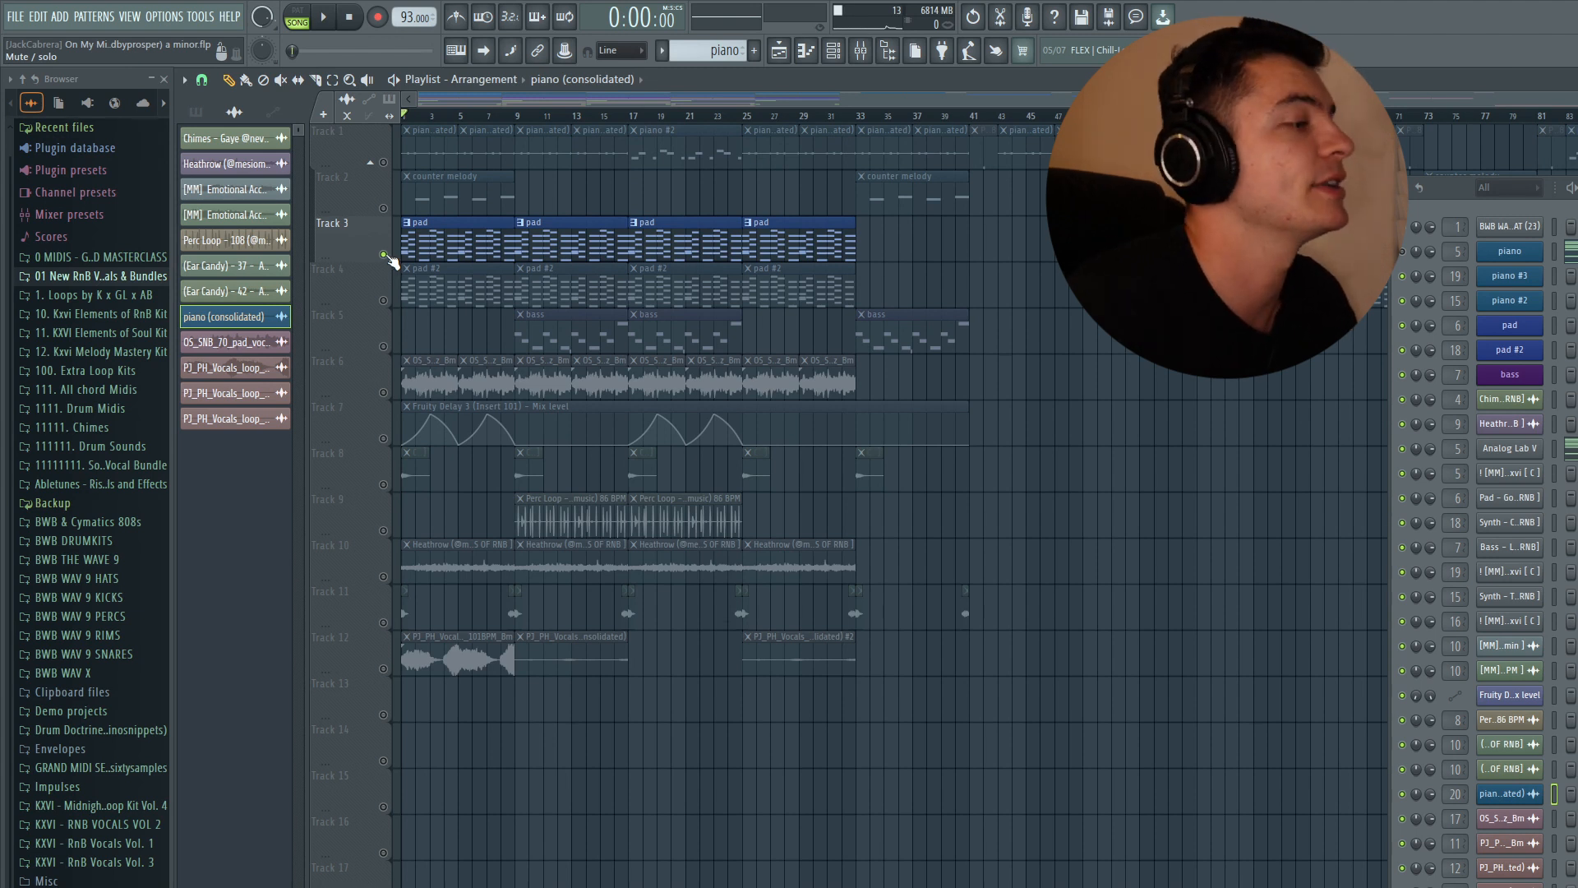
left_click(196, 113)
left_click(448, 240)
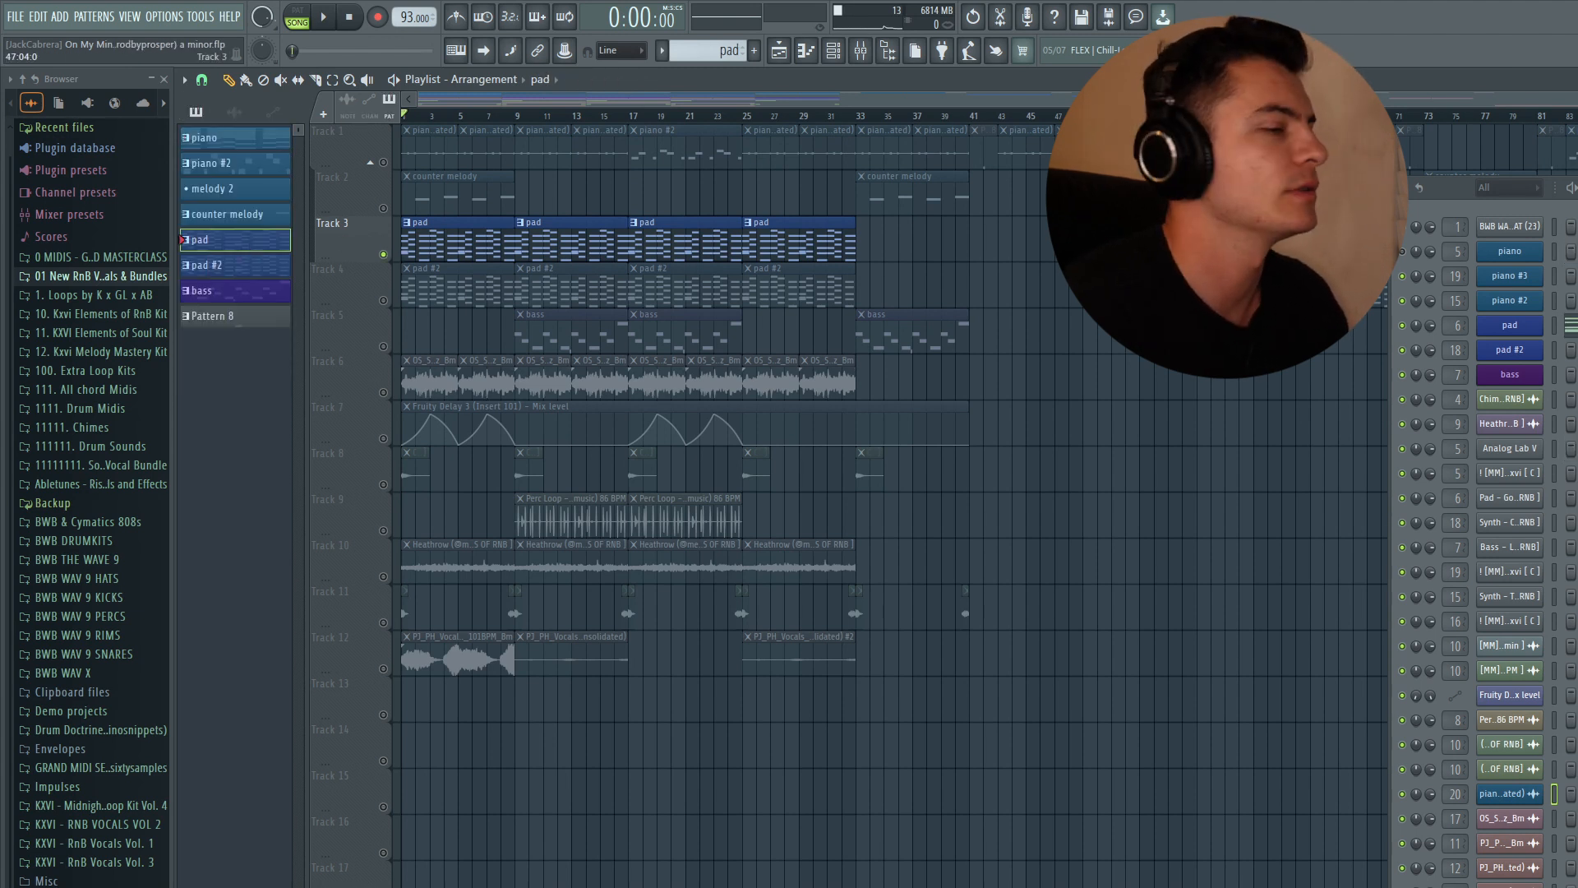
- Open the pad's Analog Lab instrument and its piano roll to examine the Pad - Ambient Soothe preset and notes
left_click(1460, 326)
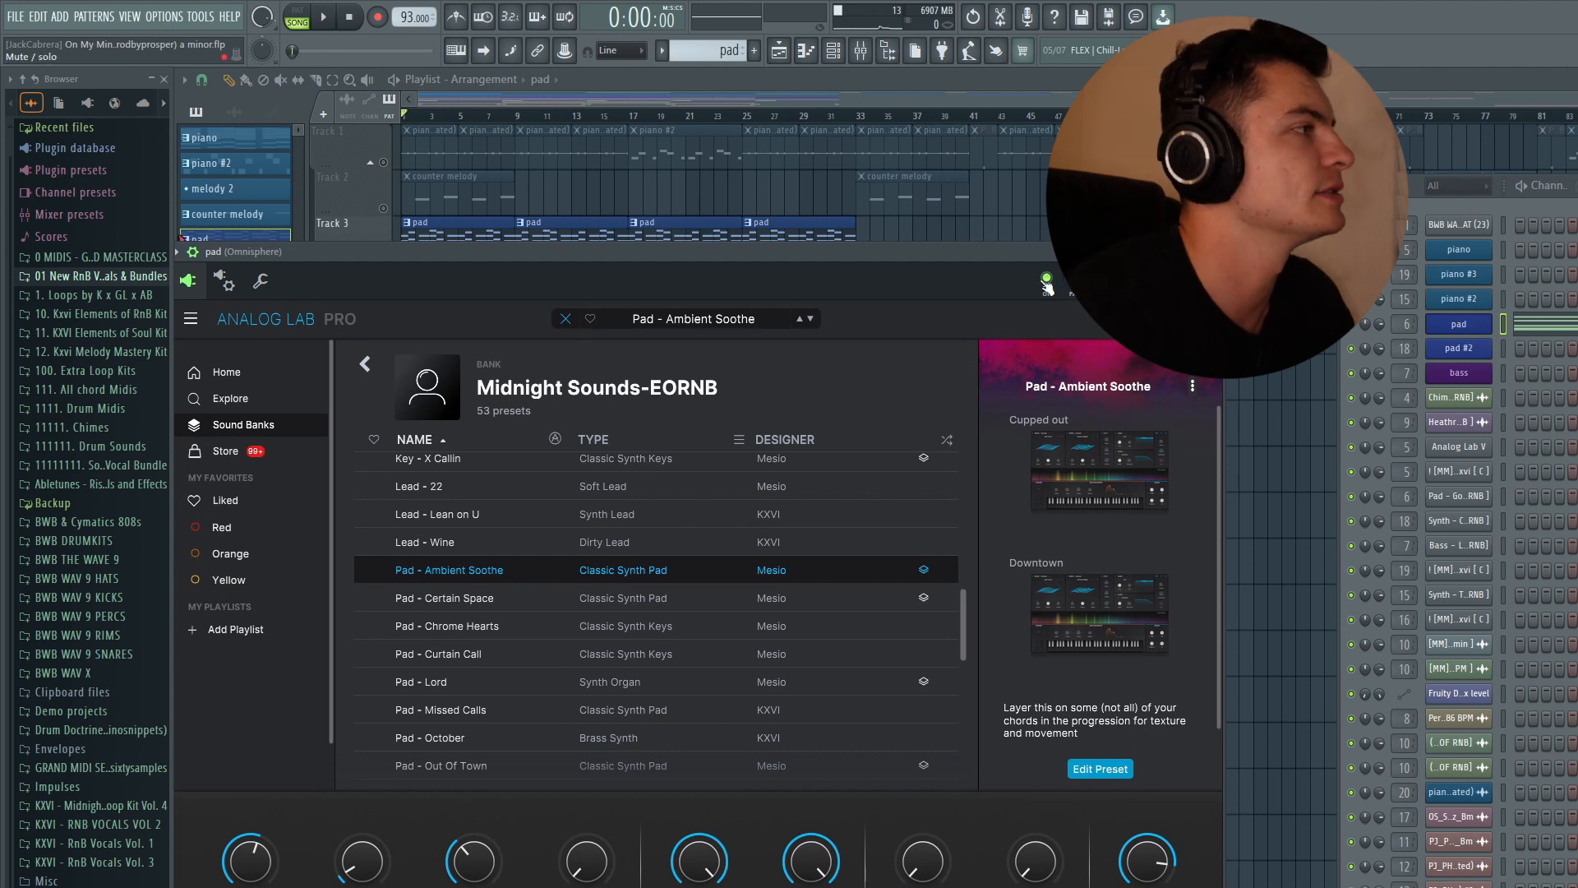
left_click_drag(412, 252, 485, 182)
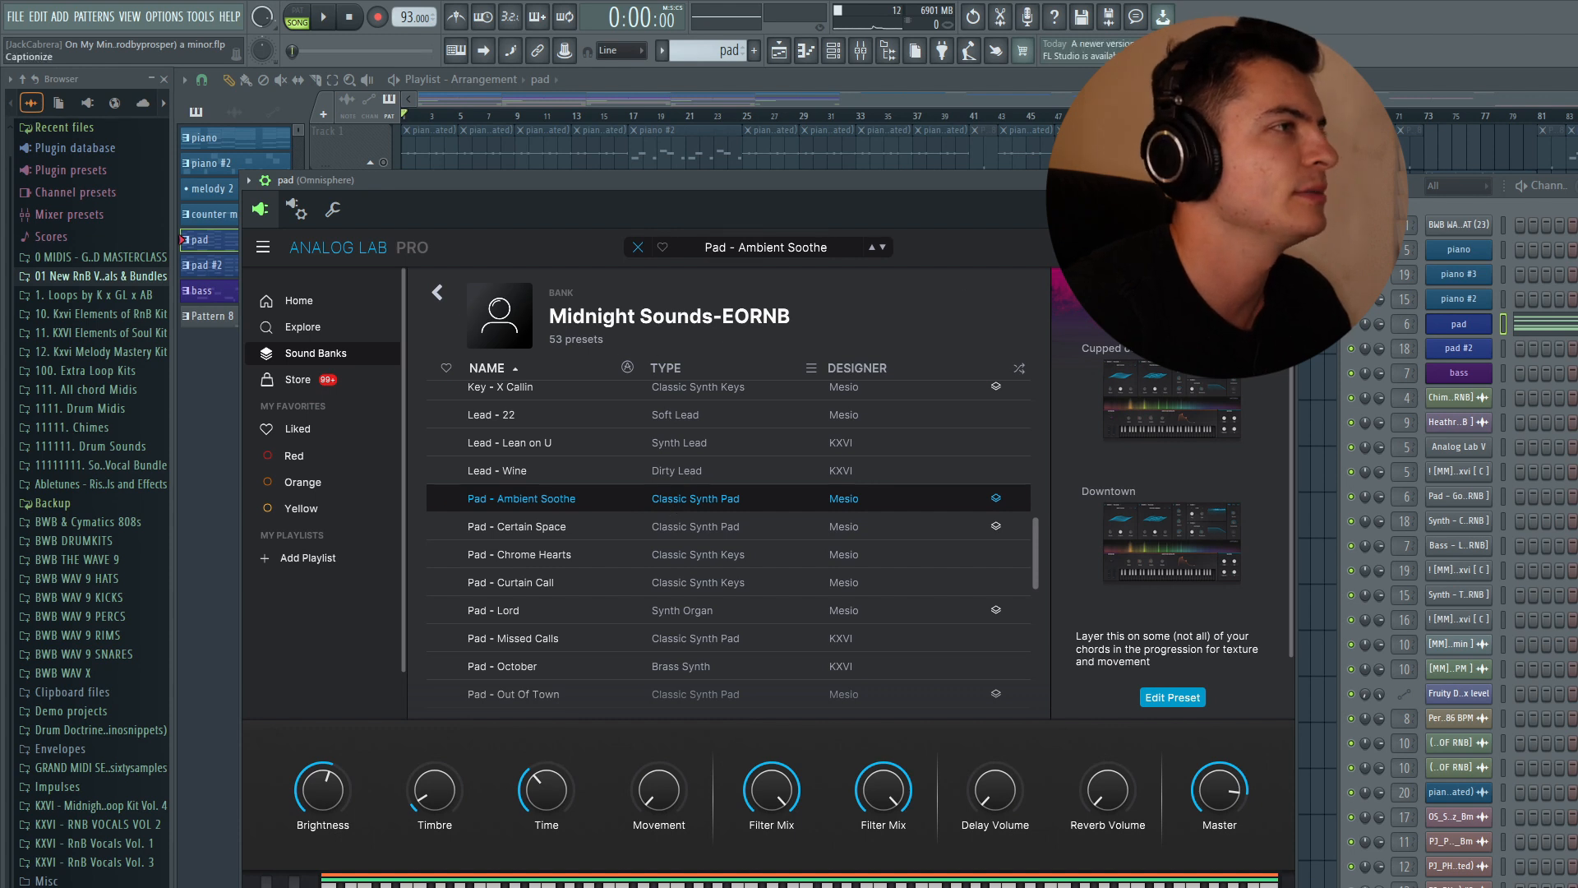
key("F7")
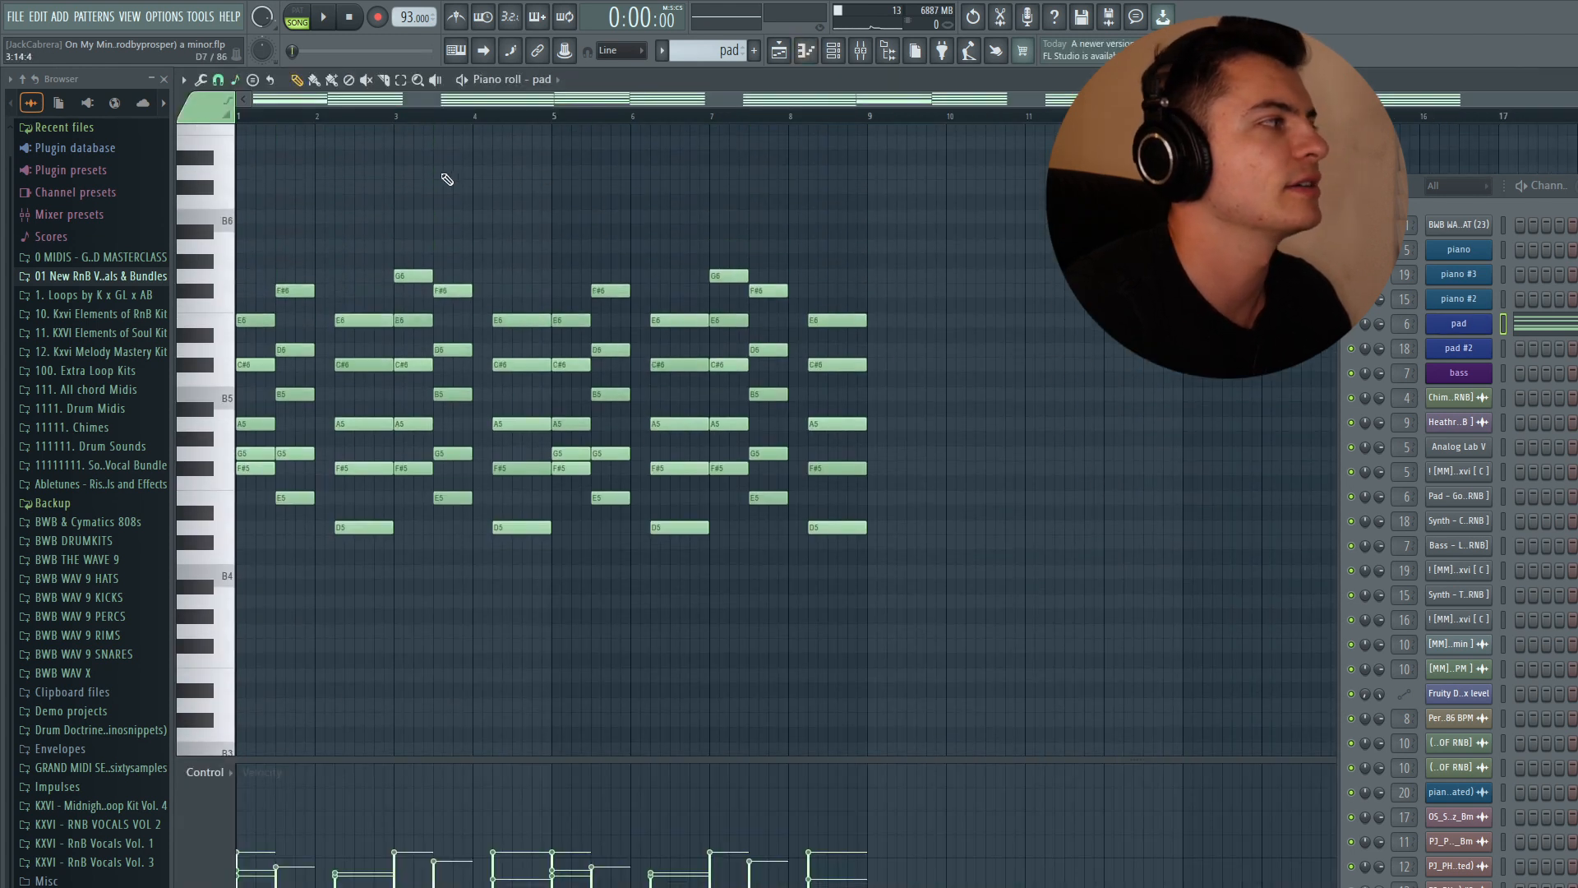
scroll(697, 381, "down", 3)
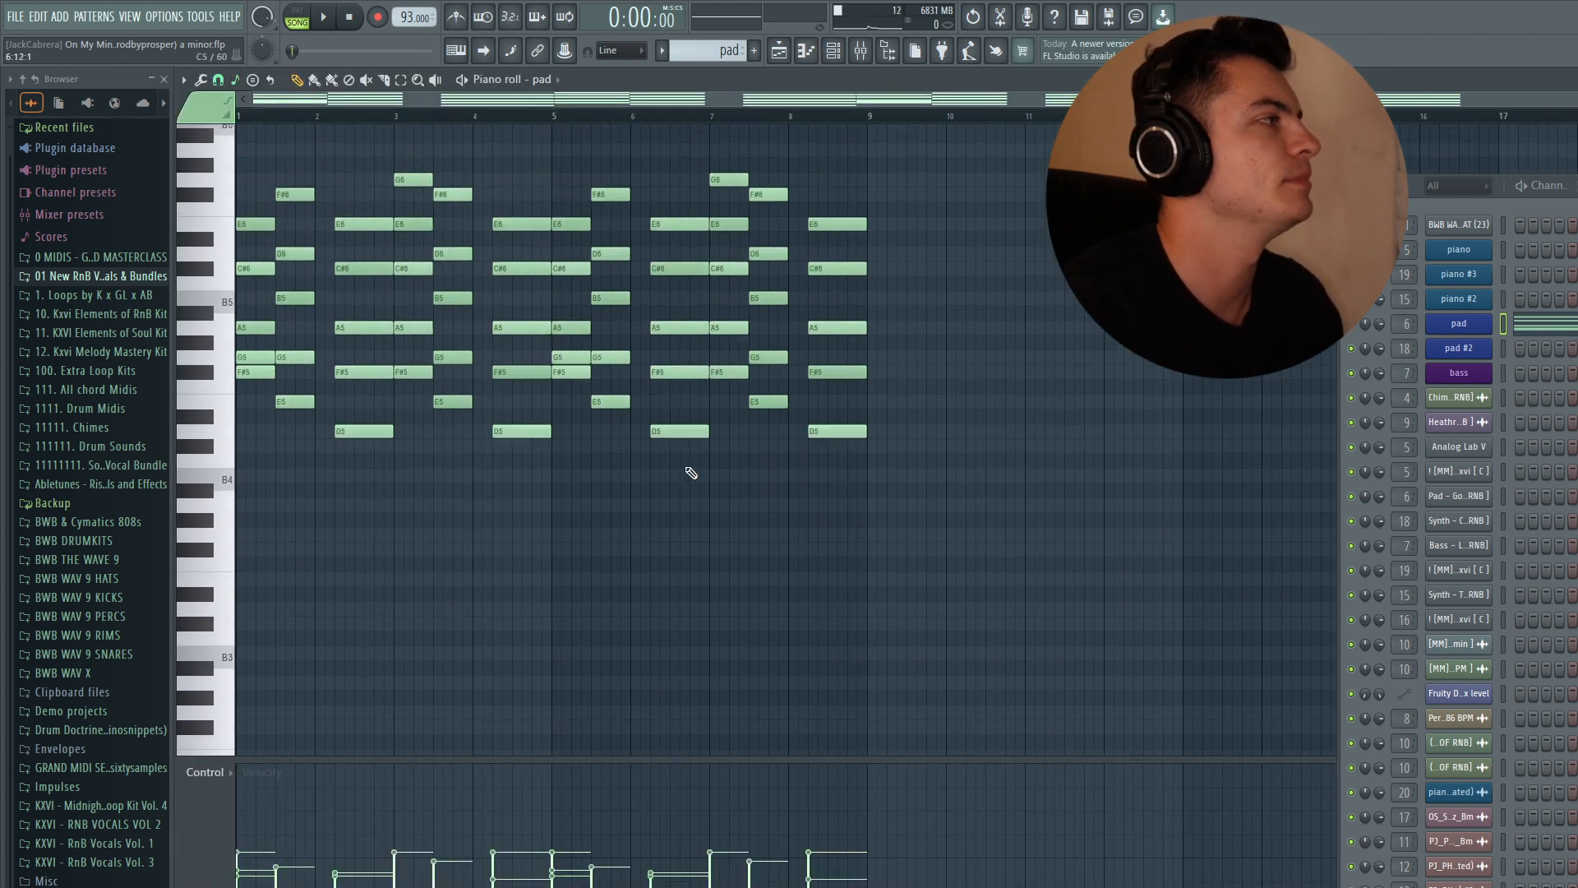
scroll(691, 472, "up", 2)
scroll(735, 519, "down", 2)
scroll(735, 519, "up", 3)
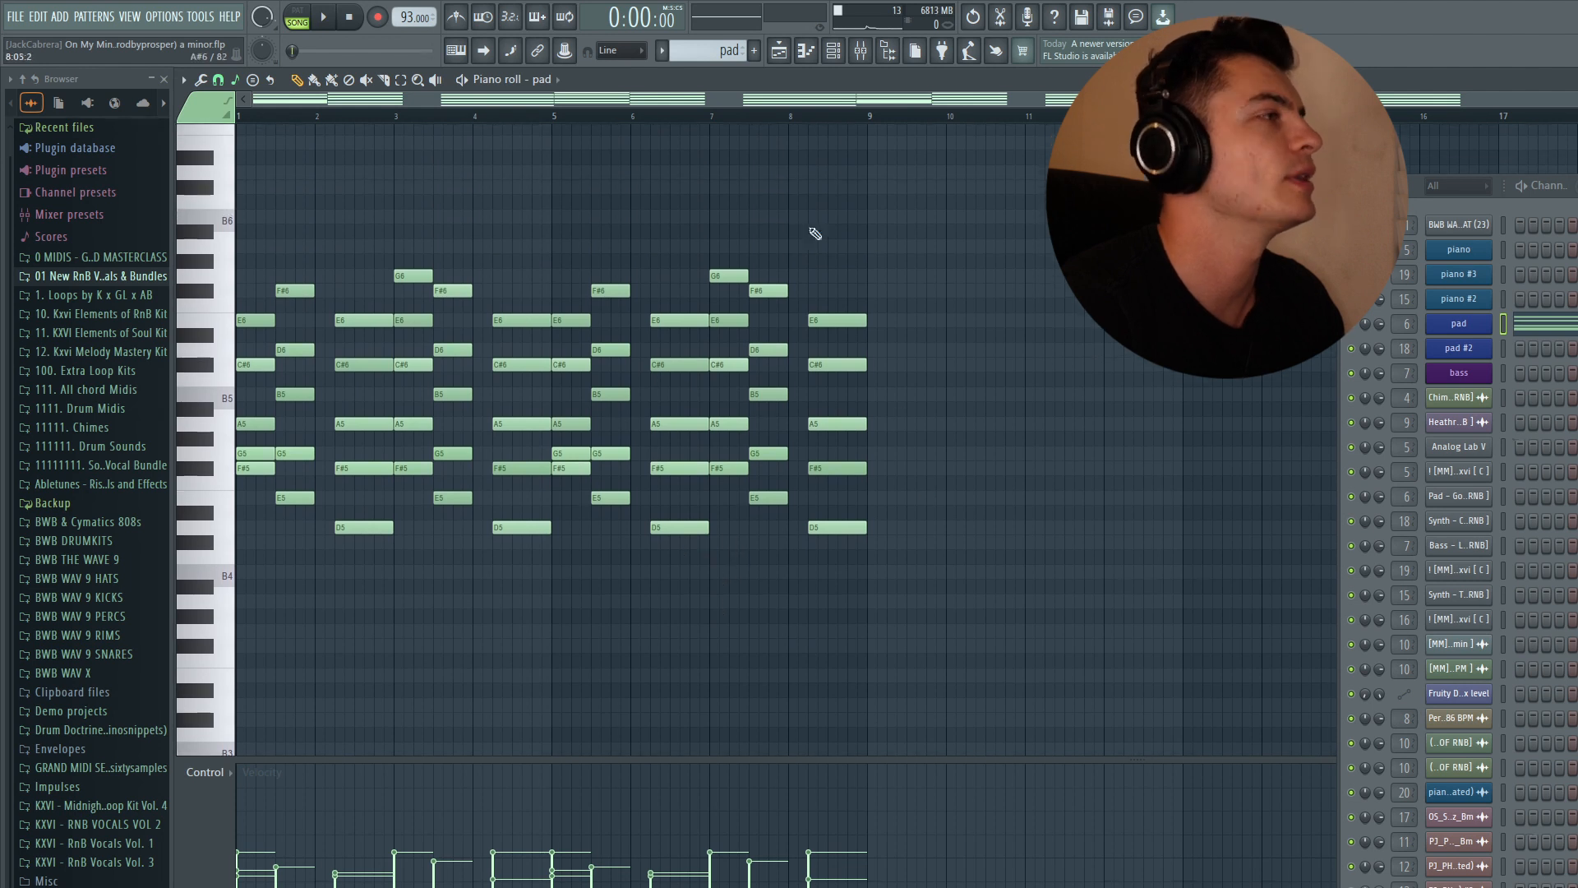
- Open the pad pattern in the piano roll and delete its low bass notes
left_click(779, 51)
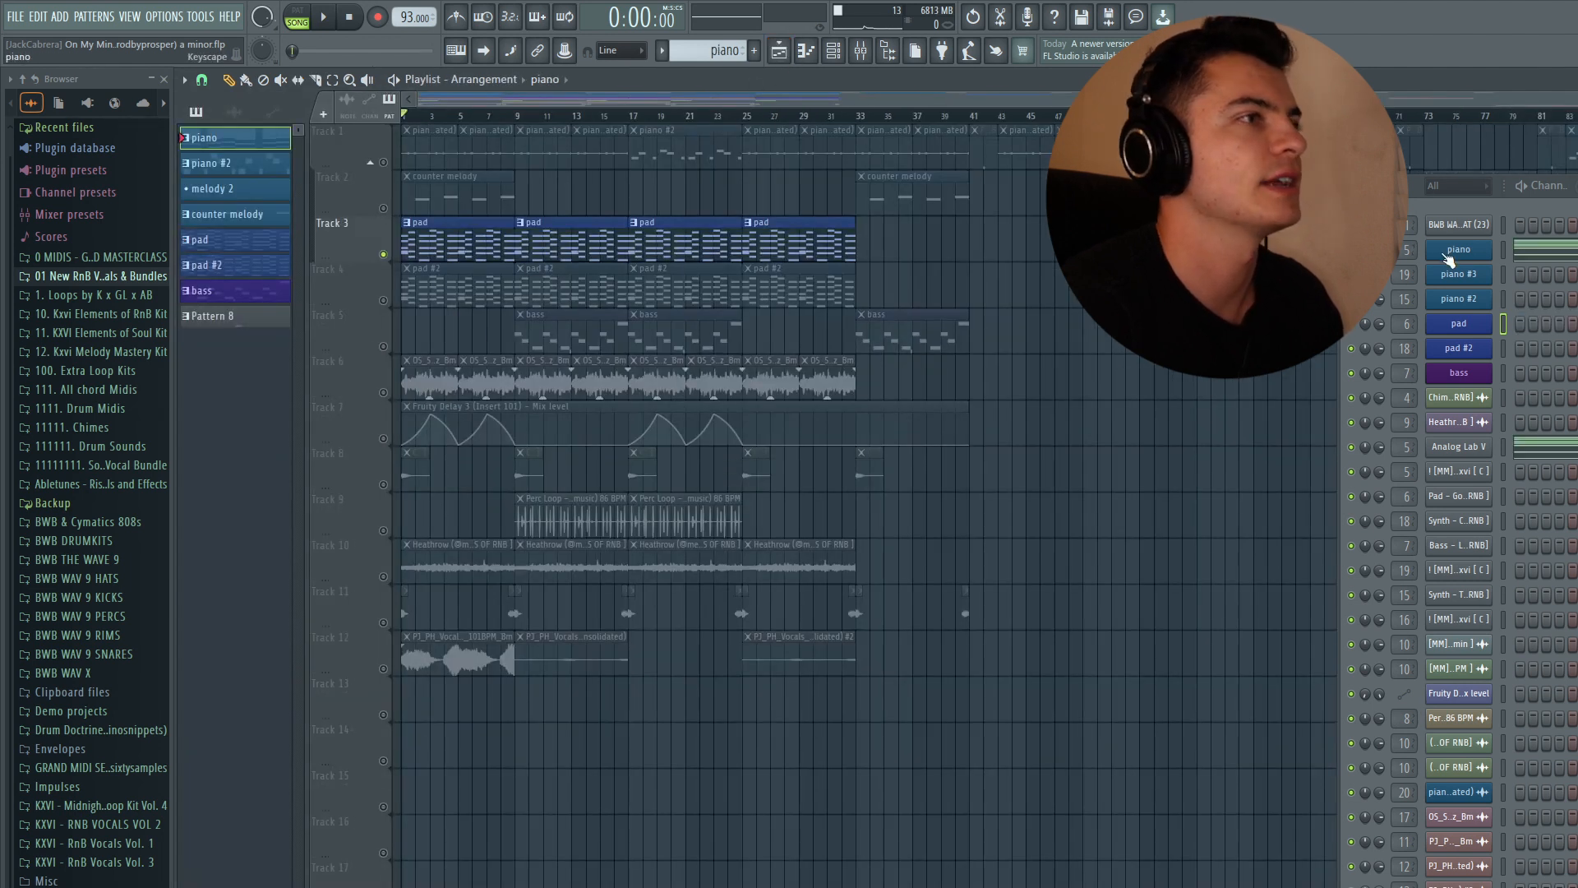
left_click(431, 253)
right_click(1458, 327)
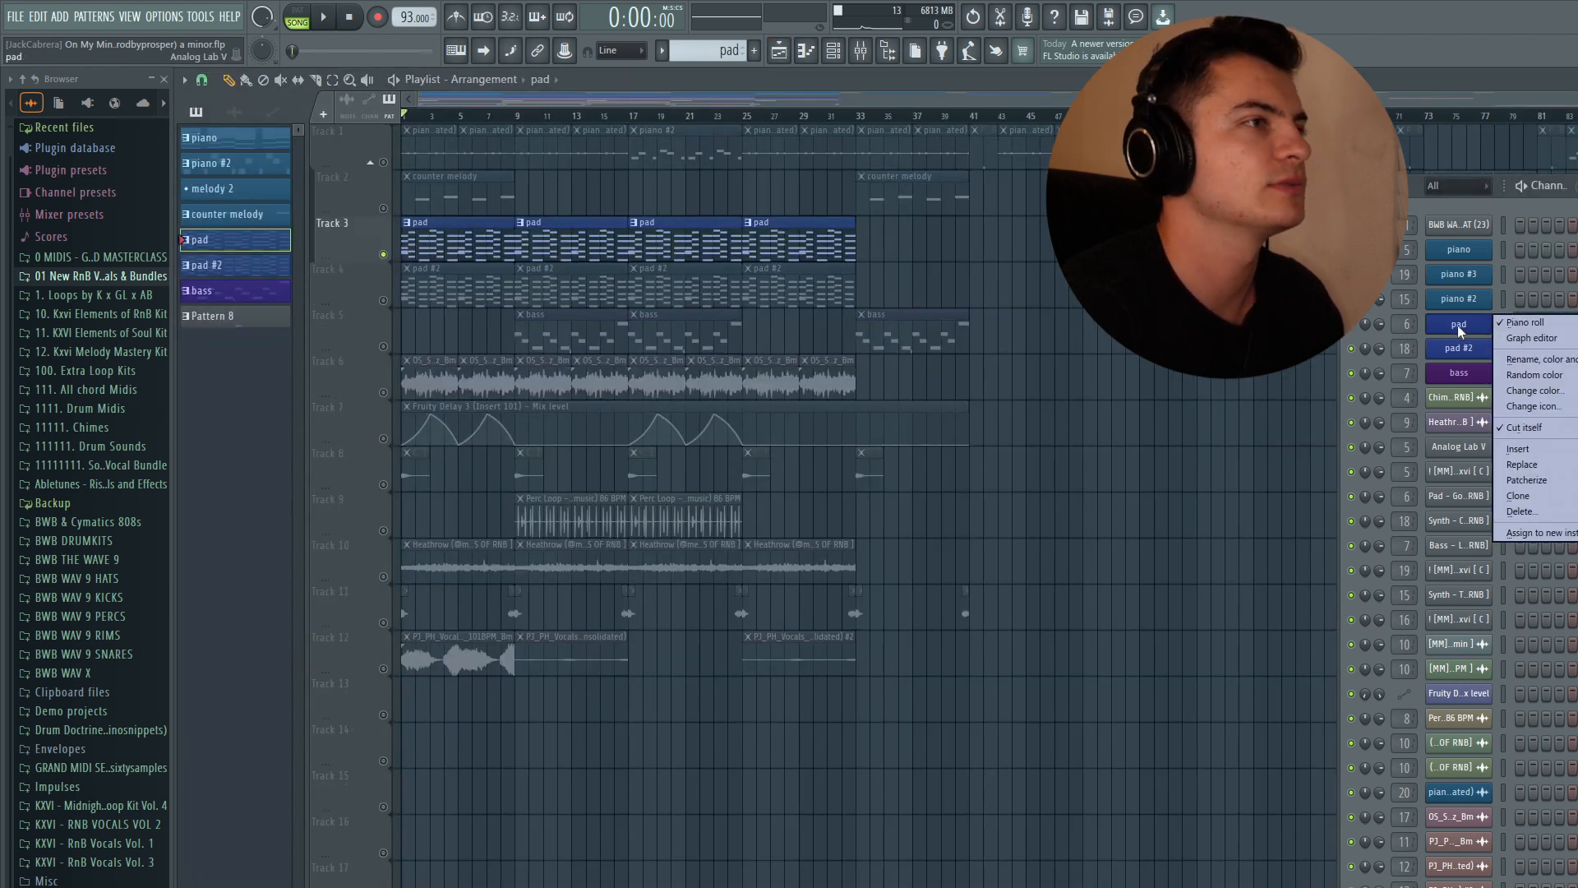
left_click(1526, 322)
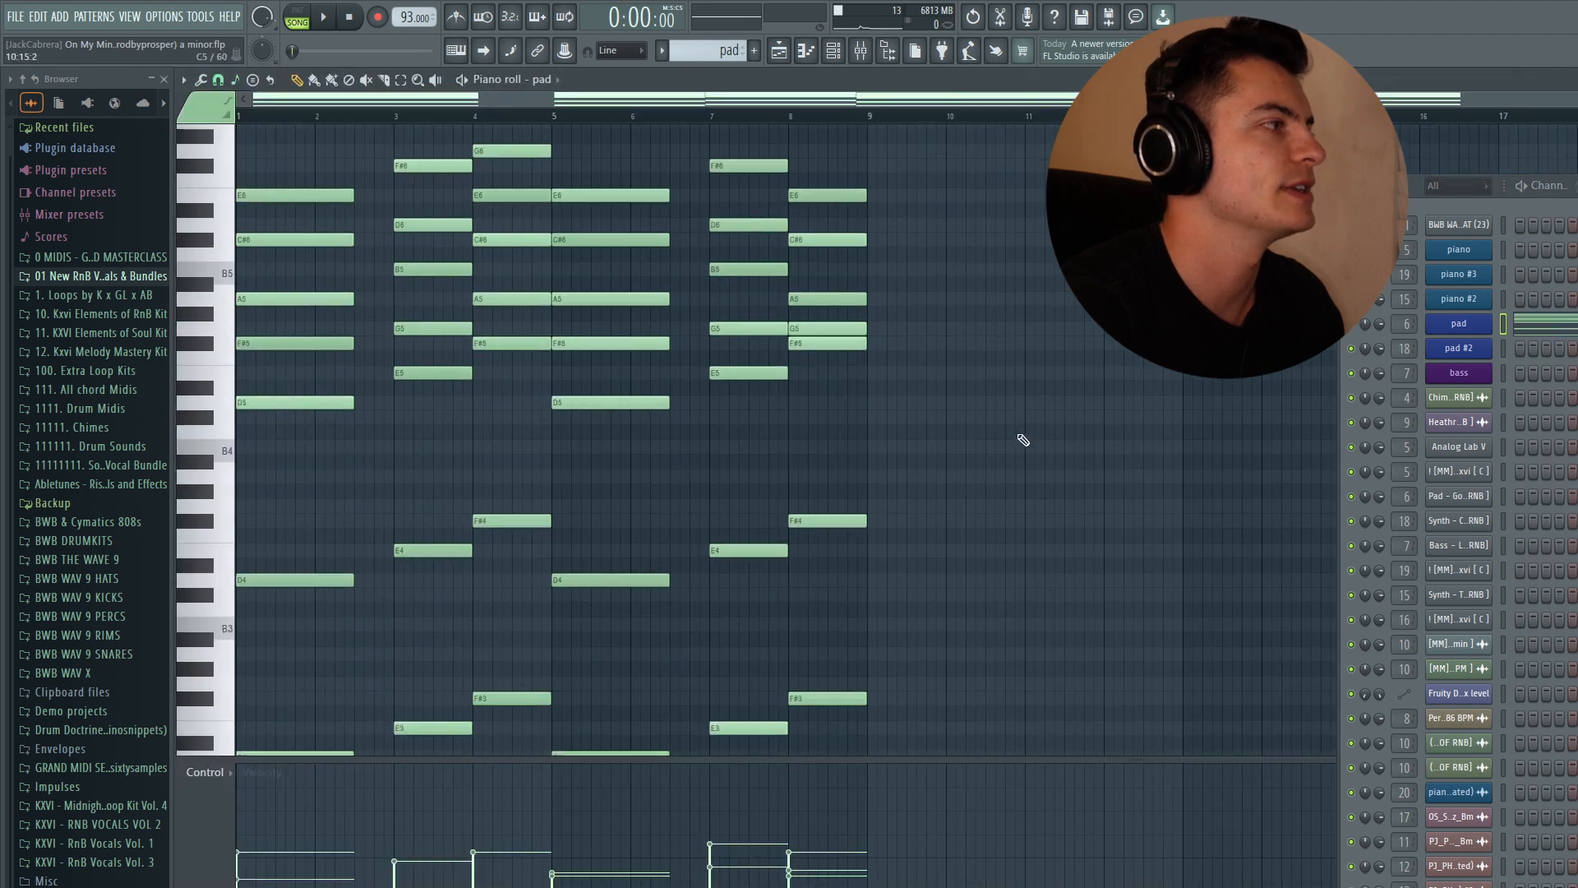
left_click_drag(973, 587, 310, 354)
key("Delete")
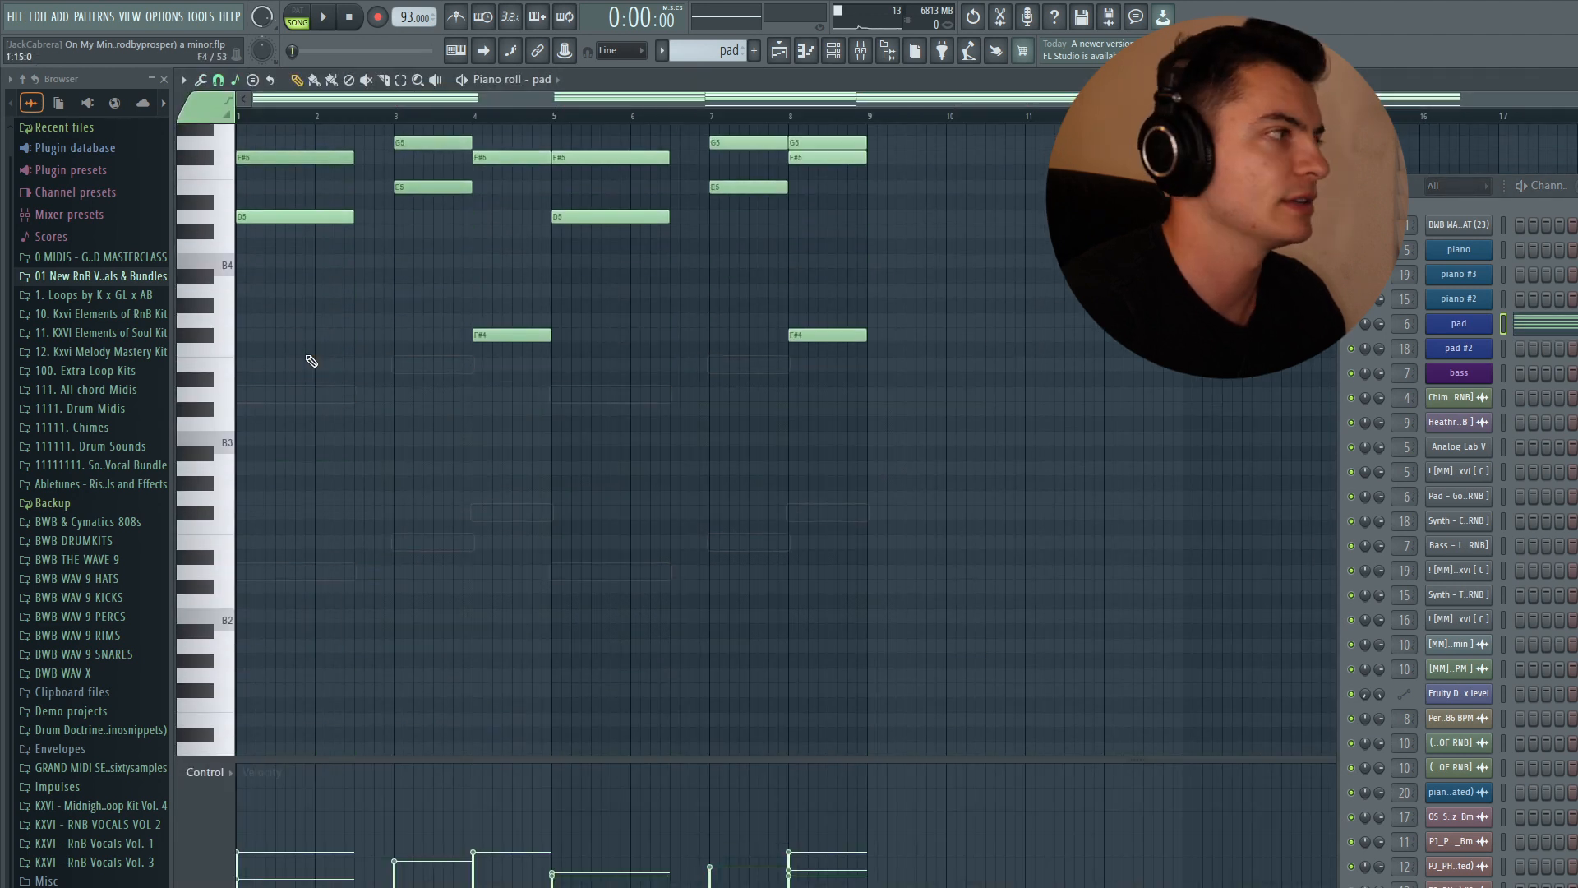
- Delete the two F#4 notes in bars 4 and 8 of the pad pattern
right_click(495, 337)
right_click(809, 335)
scroll(944, 260, "up", 4)
- Flip all pad notes horizontally with the score flipper
key("ctrl+a")
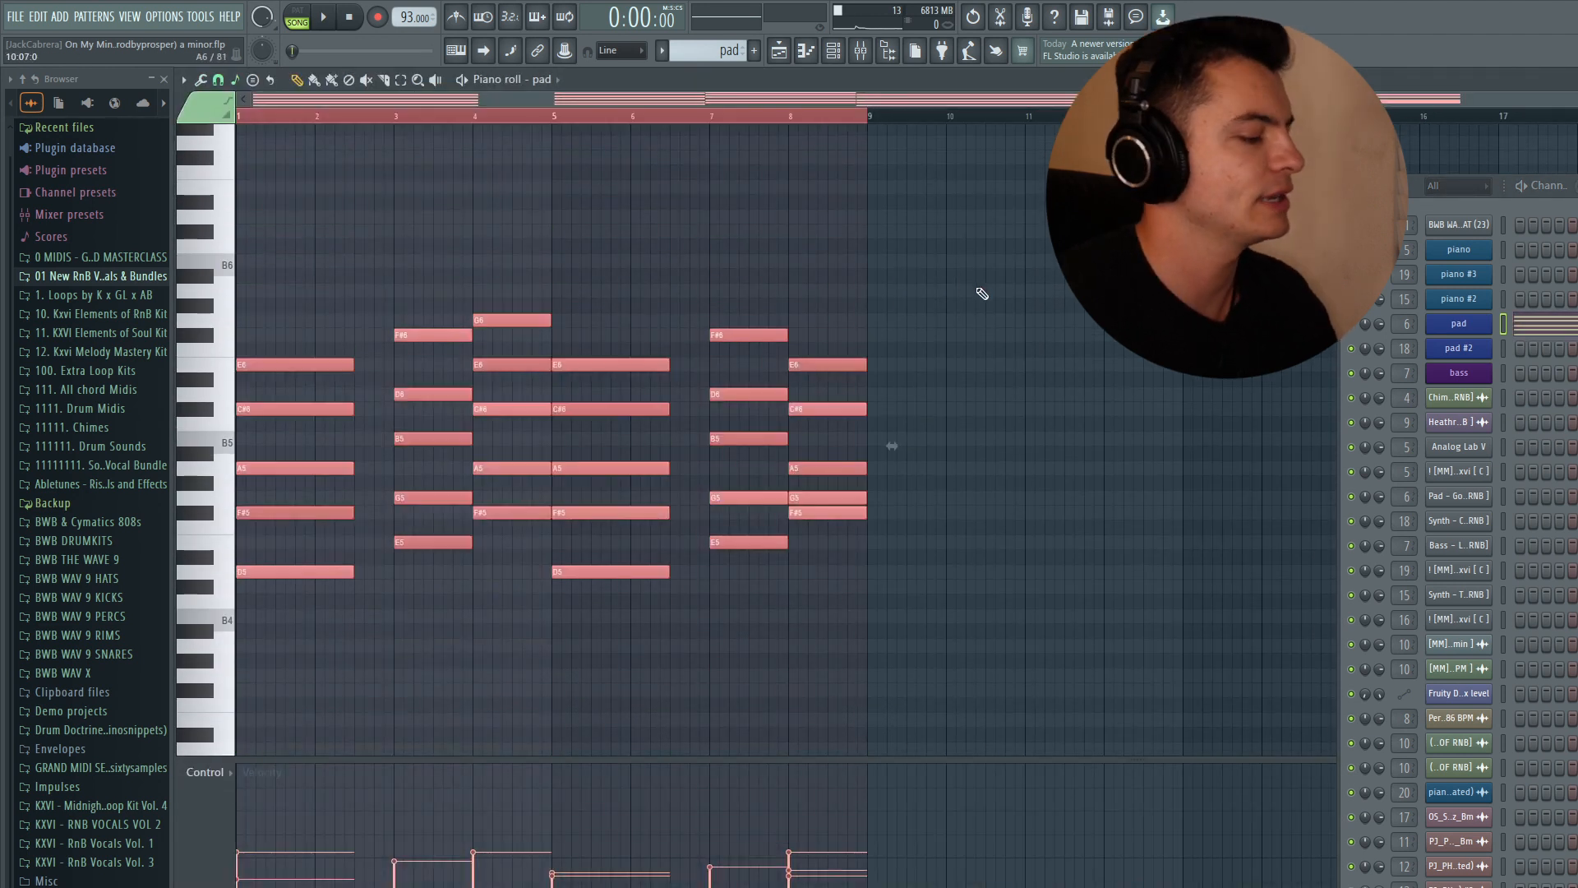
key("alt+y")
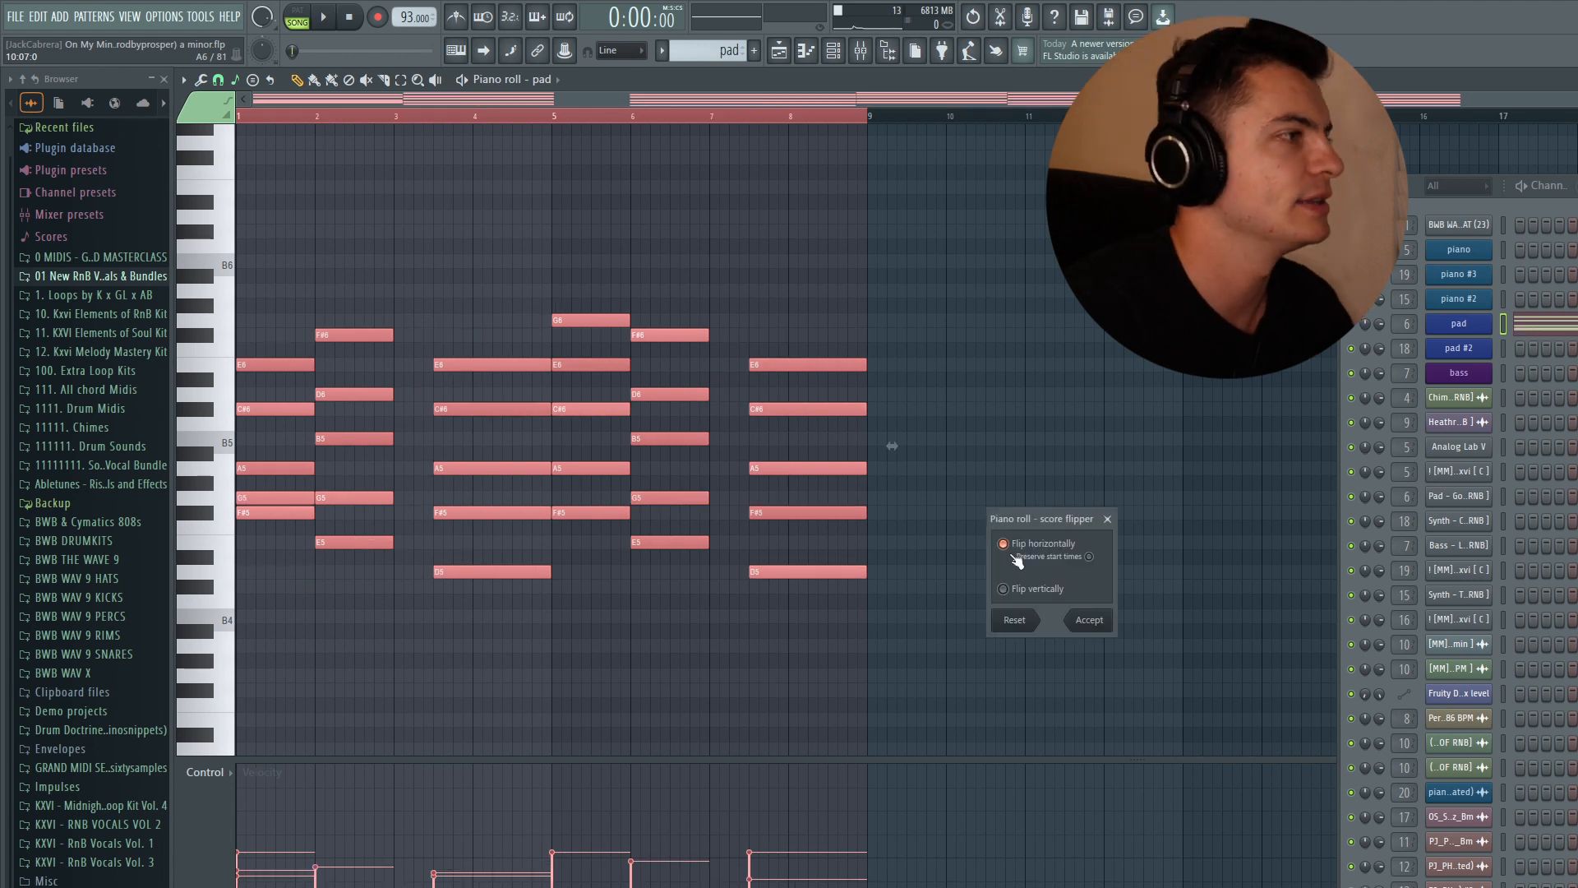
left_click(1091, 622)
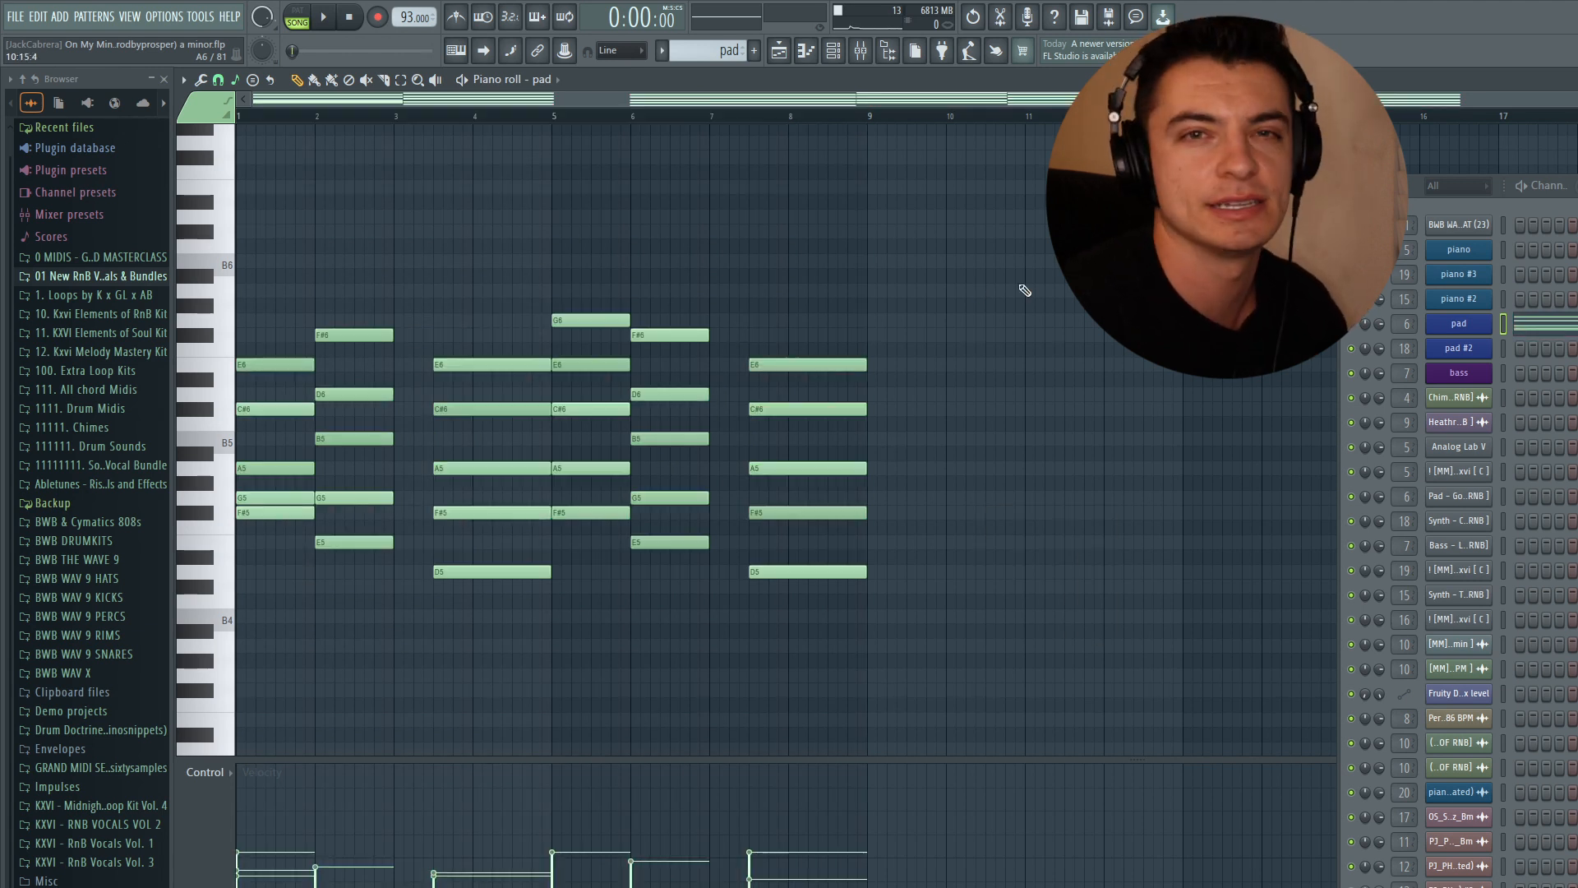
- Compress all pad notes to half length and duplicate them so the chords fill bars 1 to 8
key("F5")
key("F7")
key("ctrl+a")
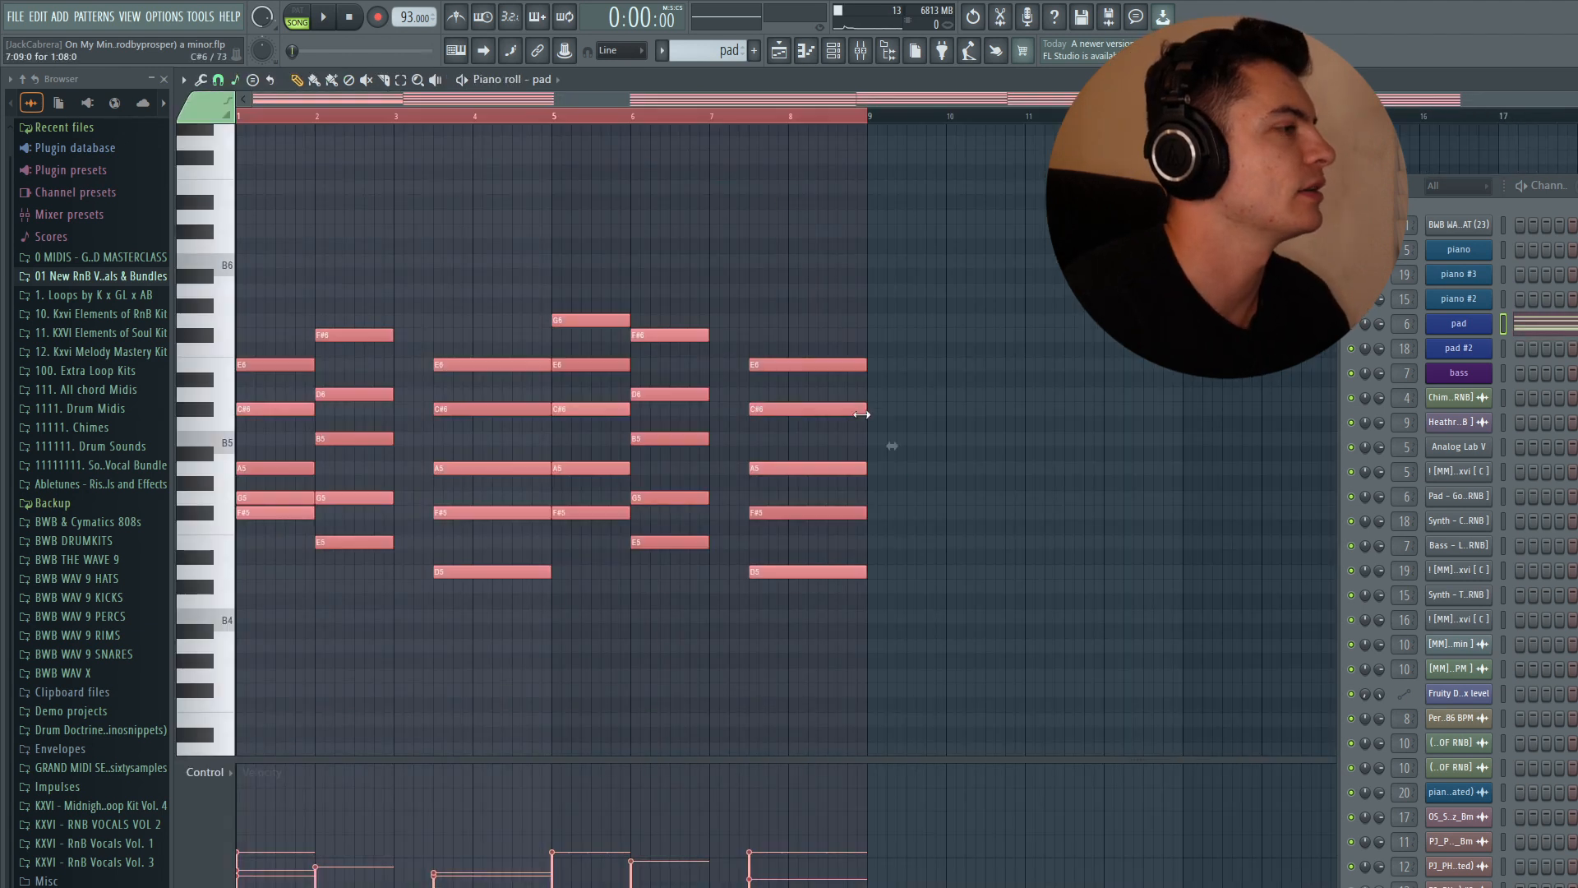
left_click_drag(892, 449, 576, 449)
key("ctrl+b")
left_click(632, 225, "ctrl")
left_click(1323, 315)
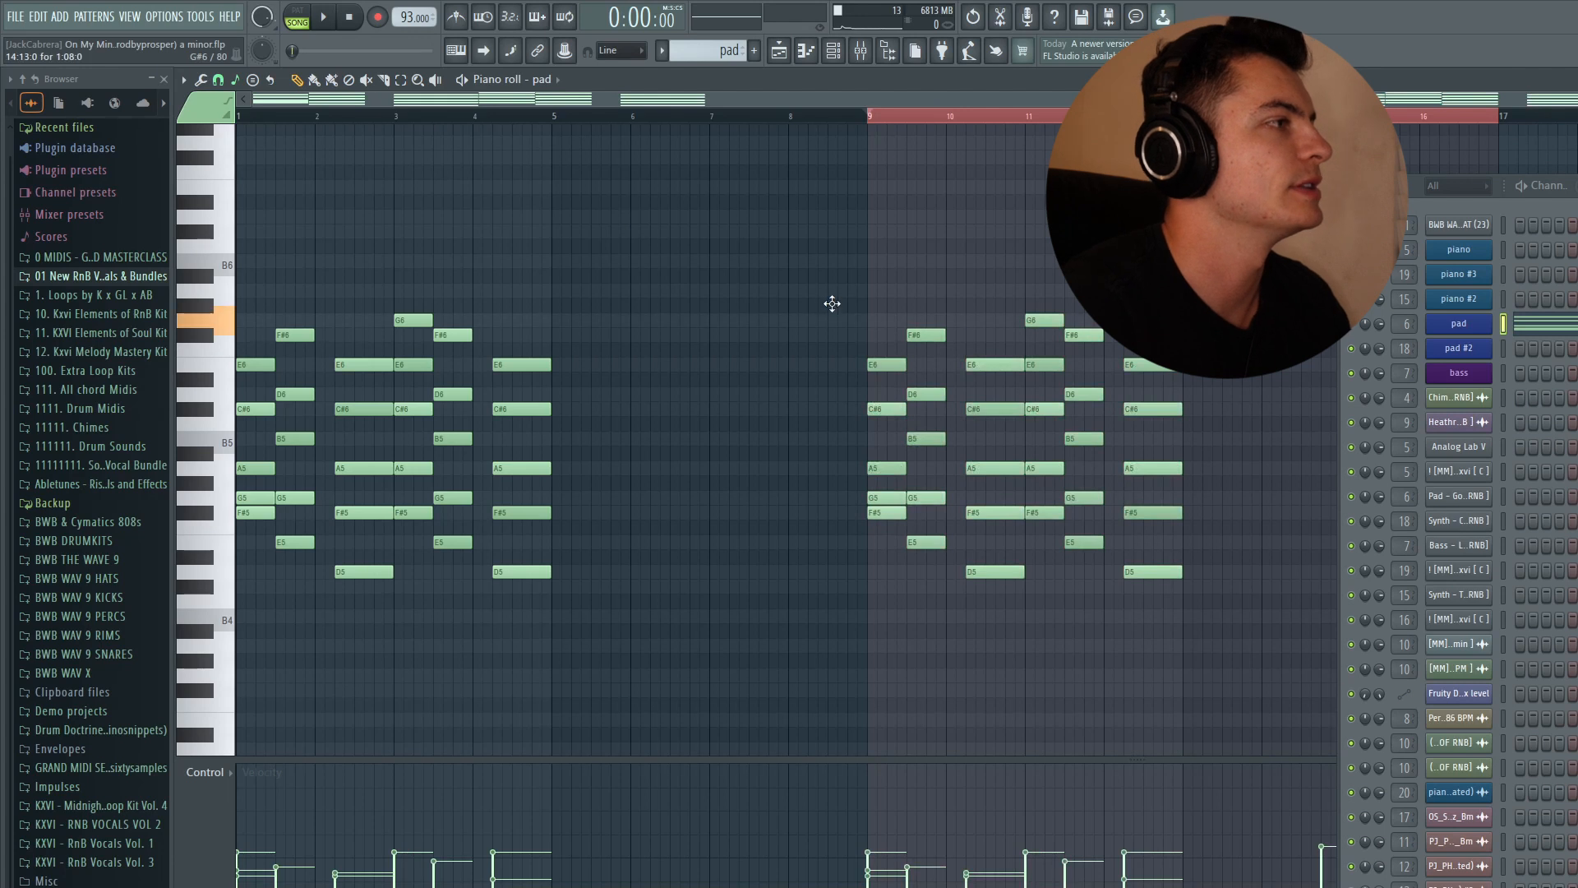
left_click_drag(810, 240, 1162, 633)
key("F5")
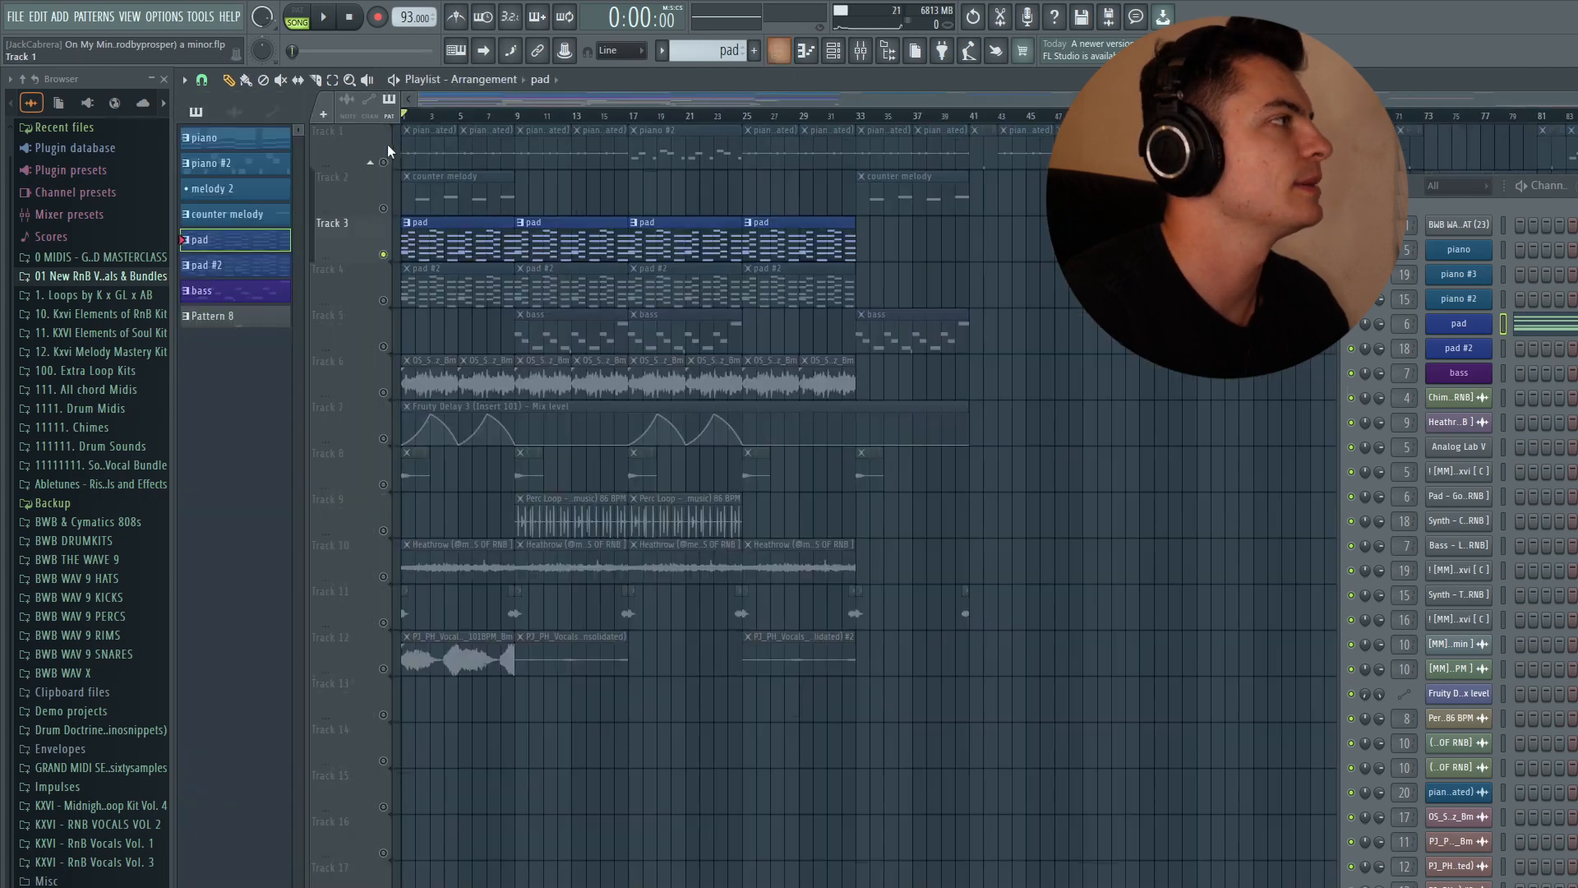
- Reopen the pad pattern in the piano roll and examine its second half
left_click_drag(413, 156, 493, 156)
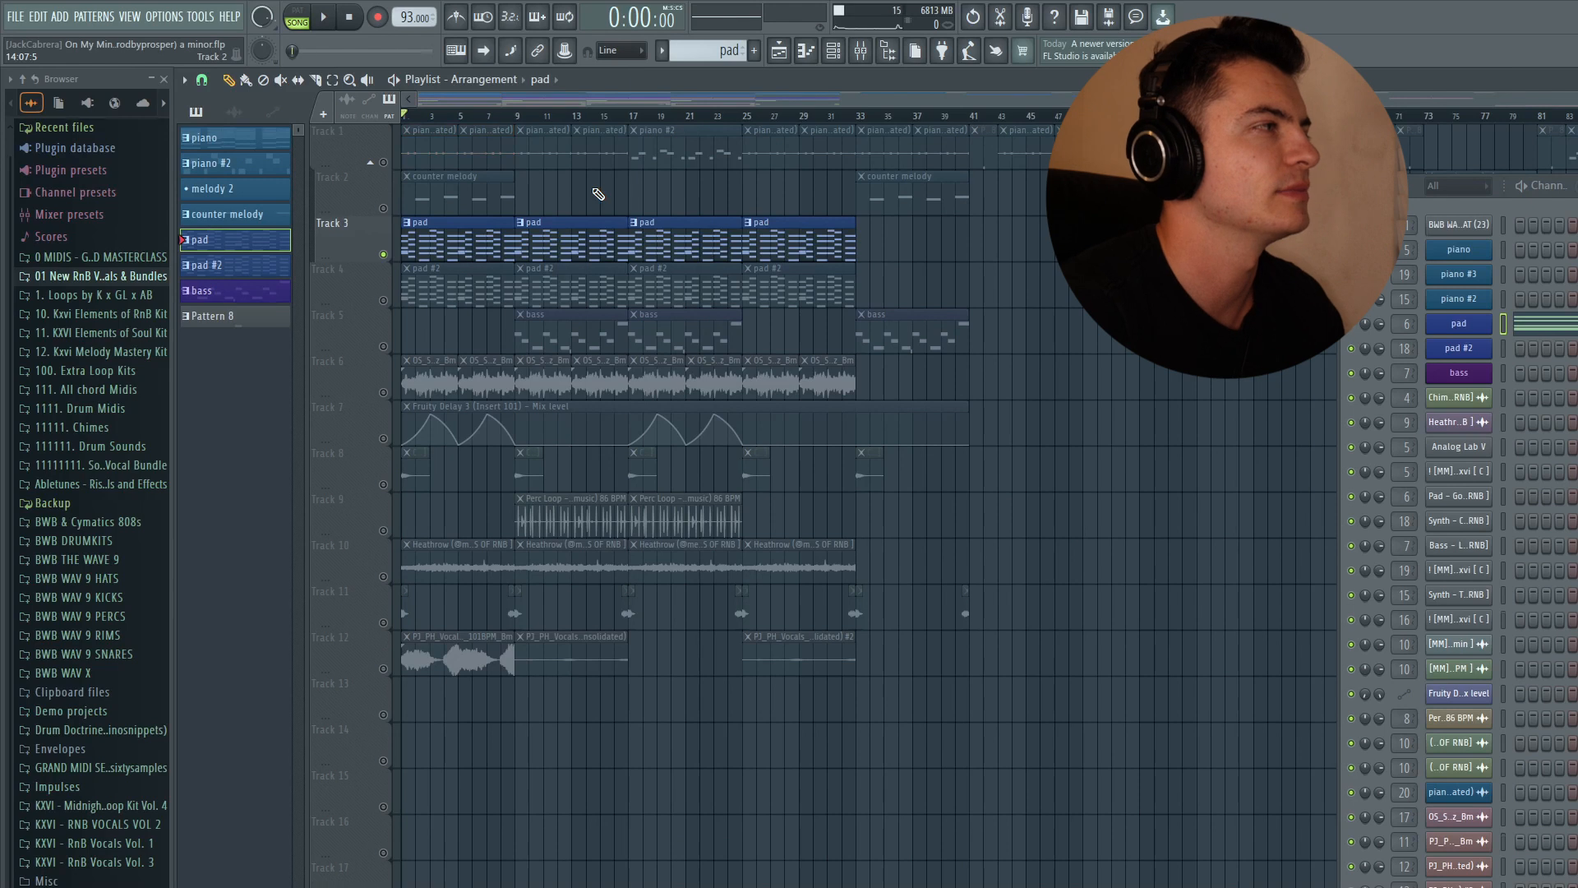
double_click(478, 231)
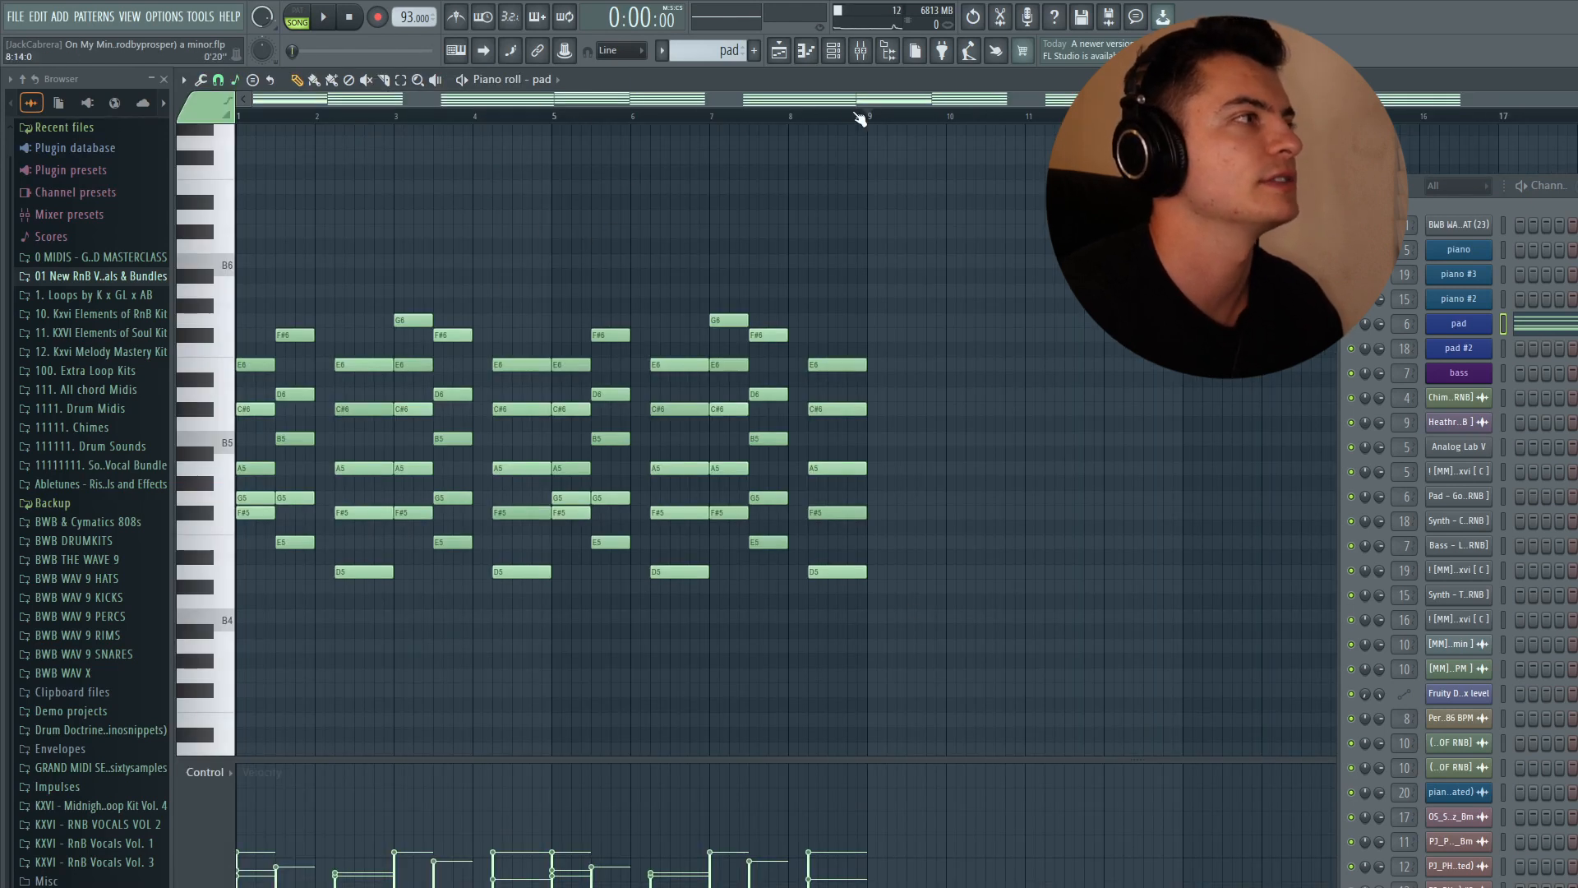
left_click_drag(572, 120, 868, 120)
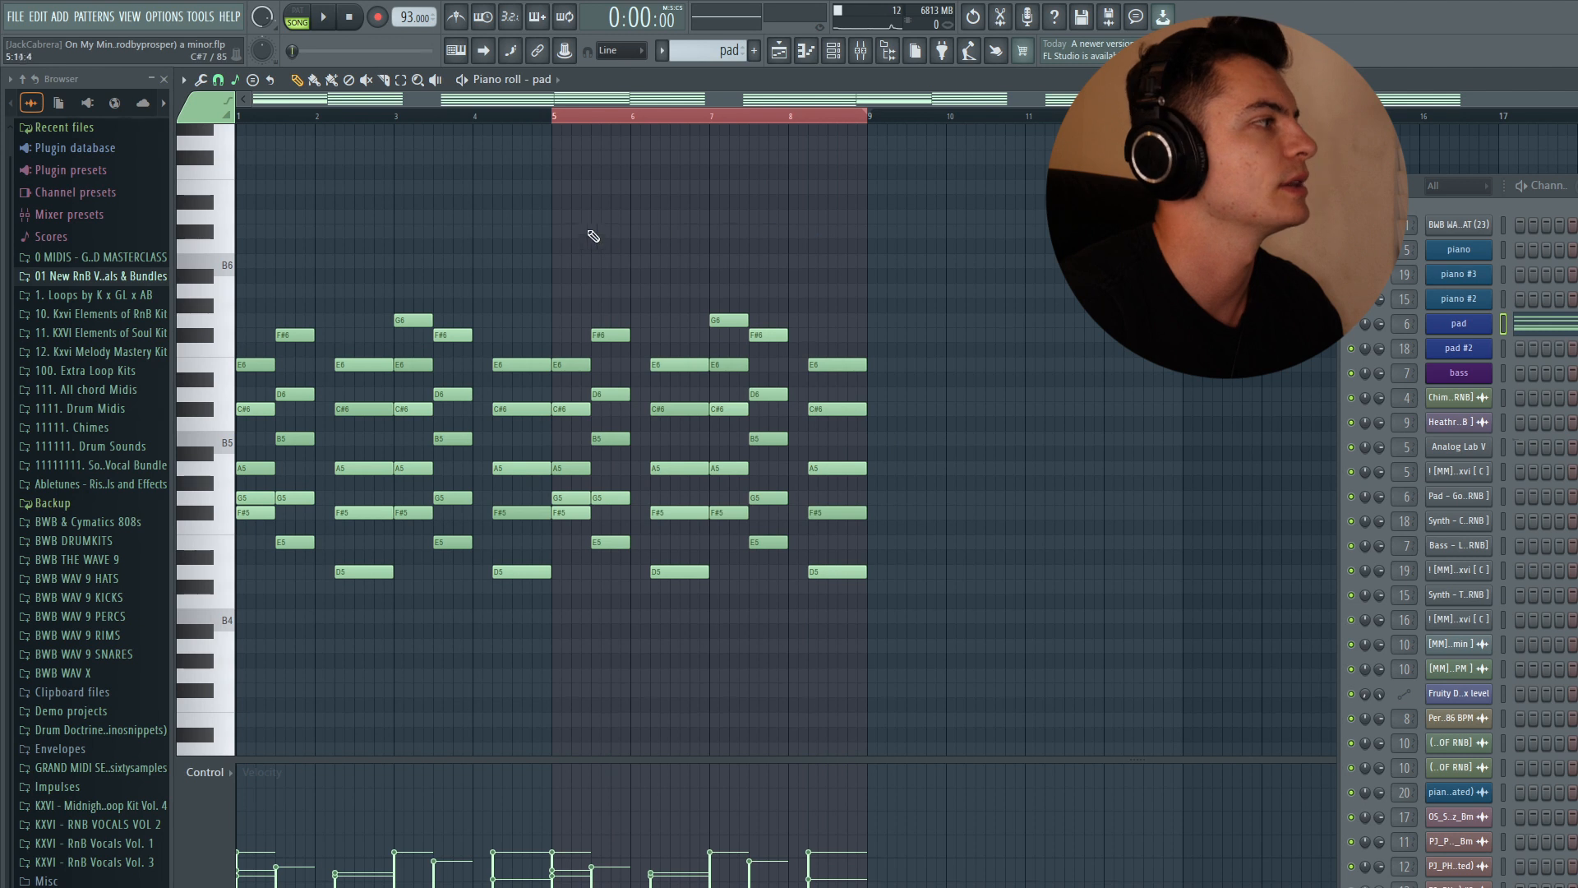
left_click(271, 121)
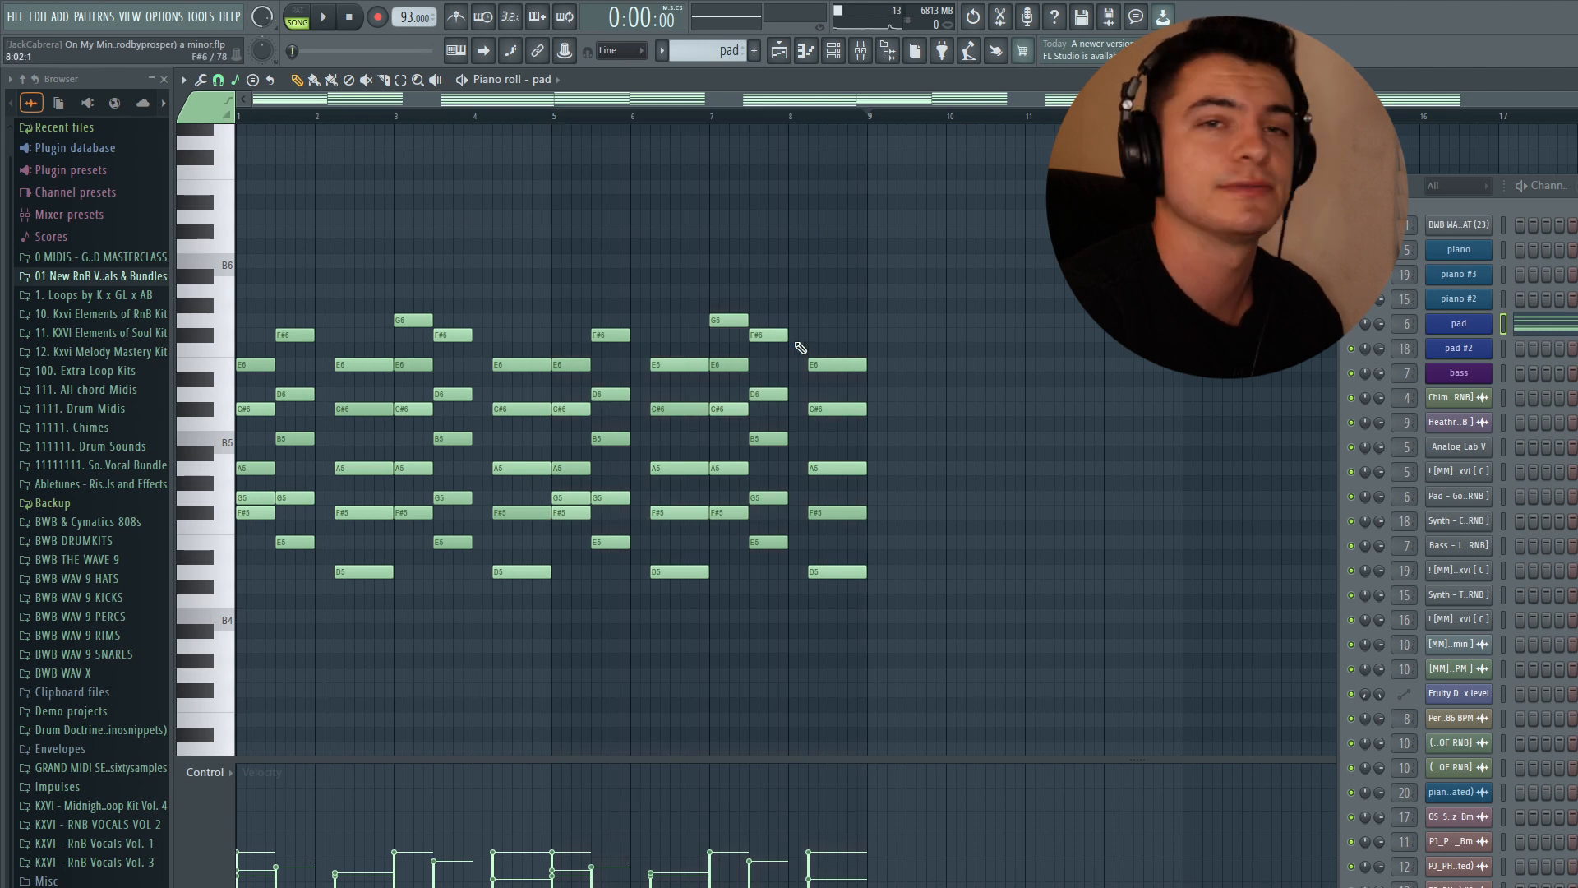
- Select all pad notes, flip them horizontally with the score flipper, and compress them to half length
key("ctrl+a")
key("alt+y")
left_click(1005, 545)
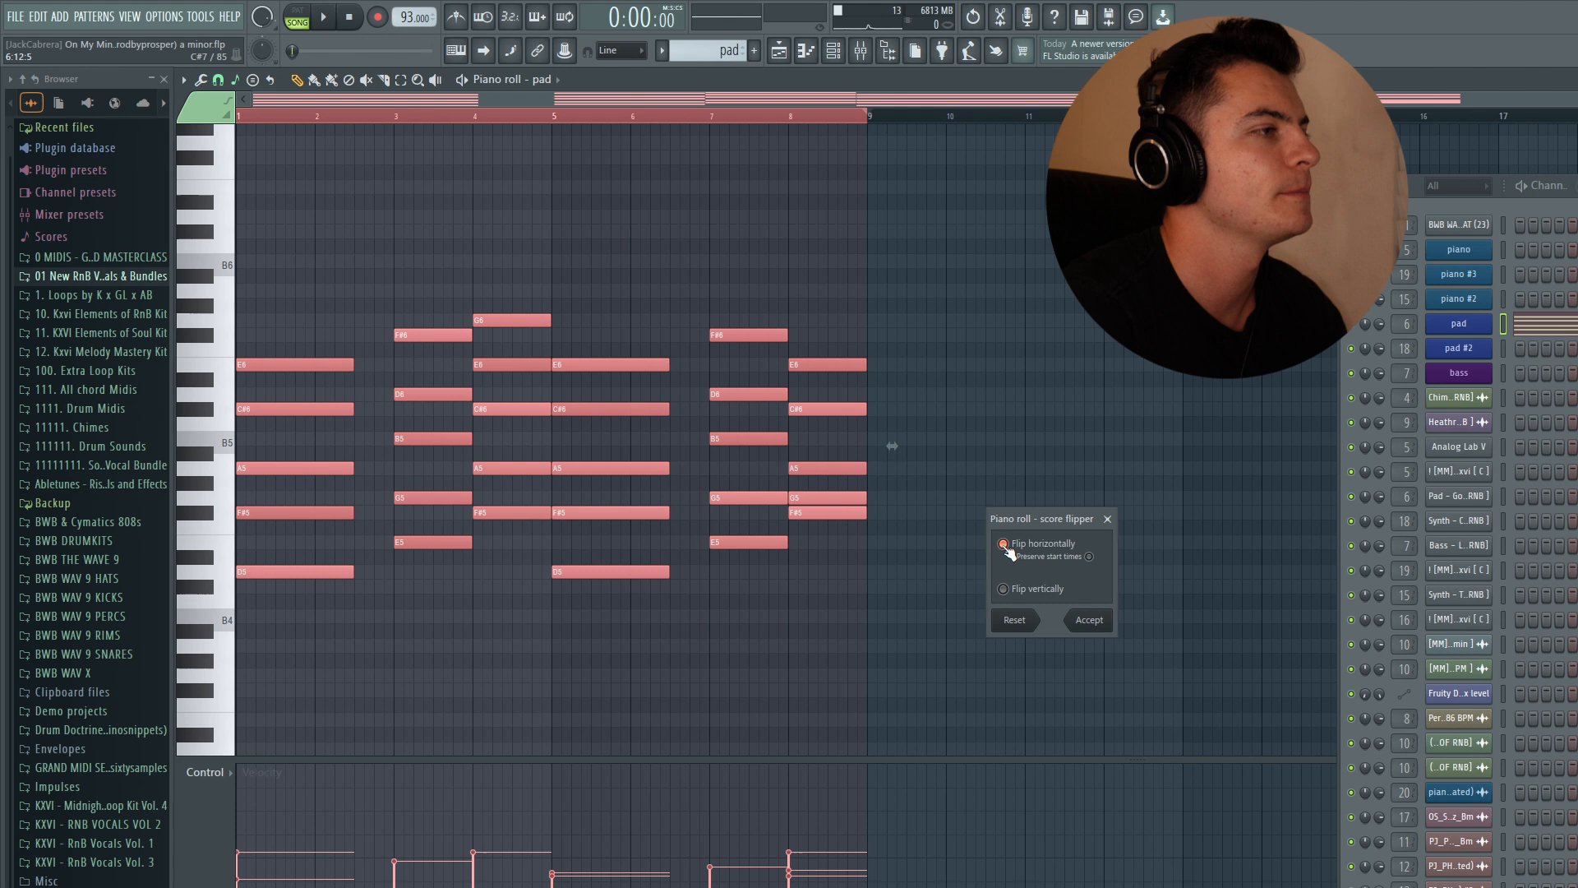
left_click(1004, 545)
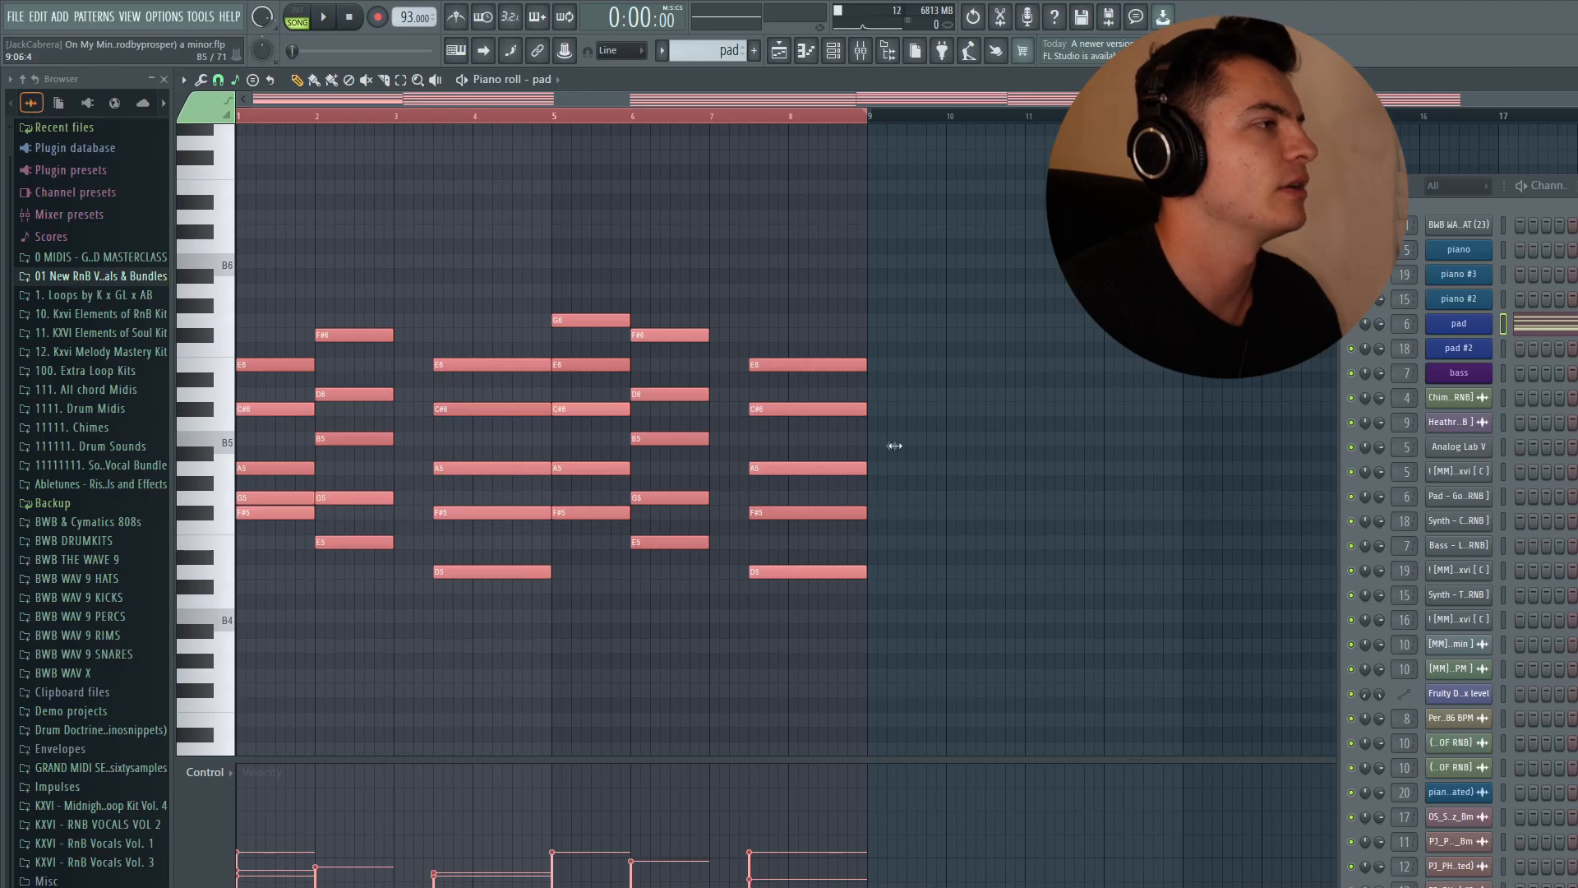
left_click_drag(895, 445, 585, 445)
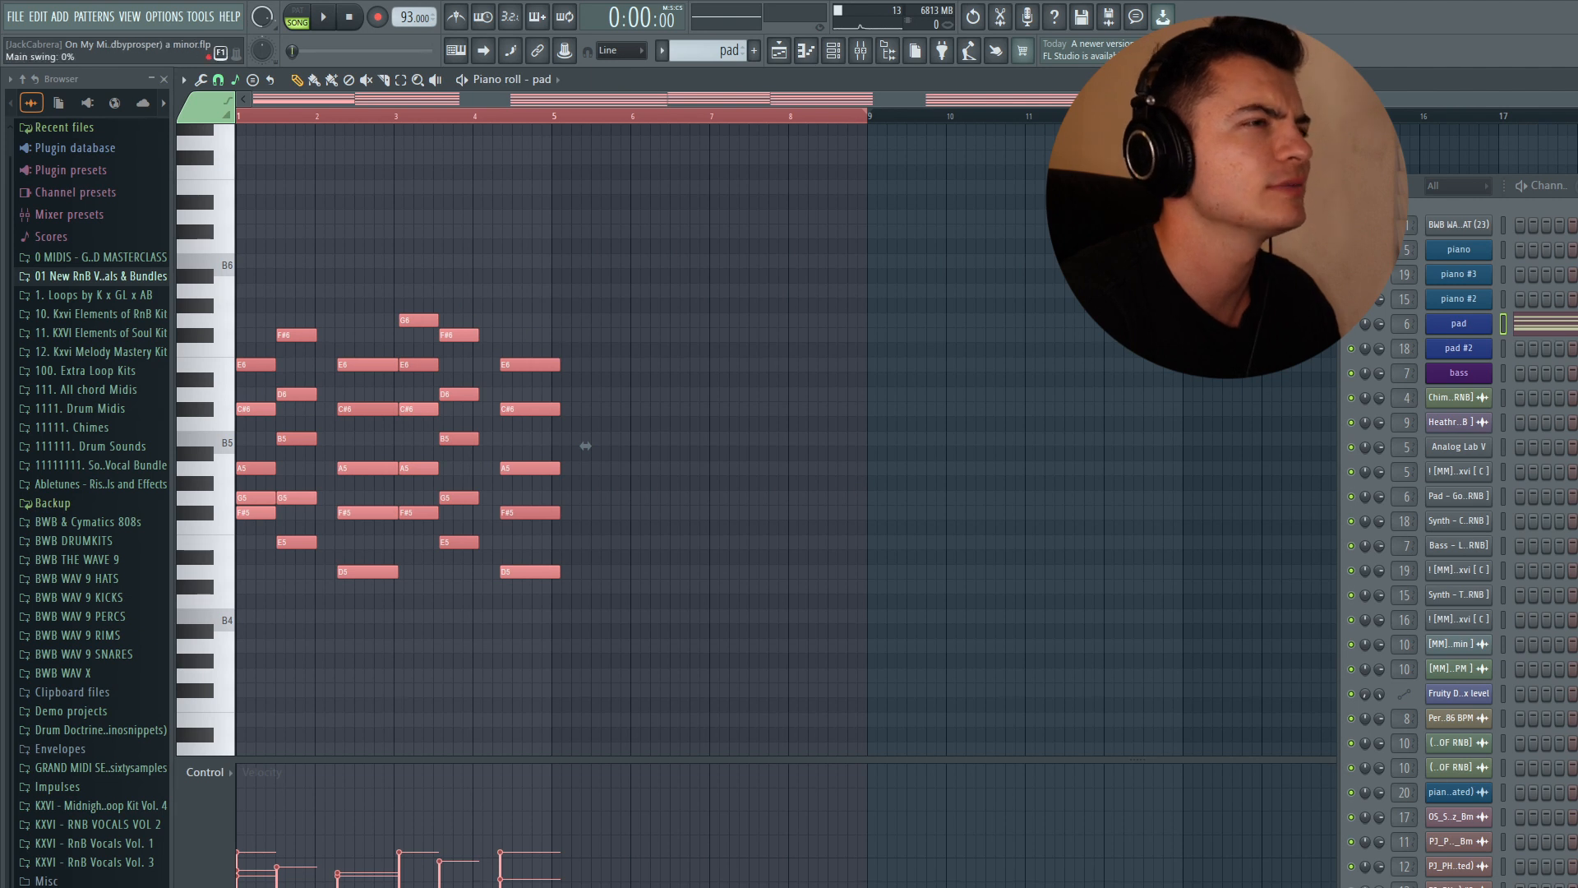
- Undo the last four piano roll edits and deselect the pad notes
key("ctrl+alt+z")
key("ctrl+alt+z")
key("ctrl+alt+z")
key("ctrl+alt+z")
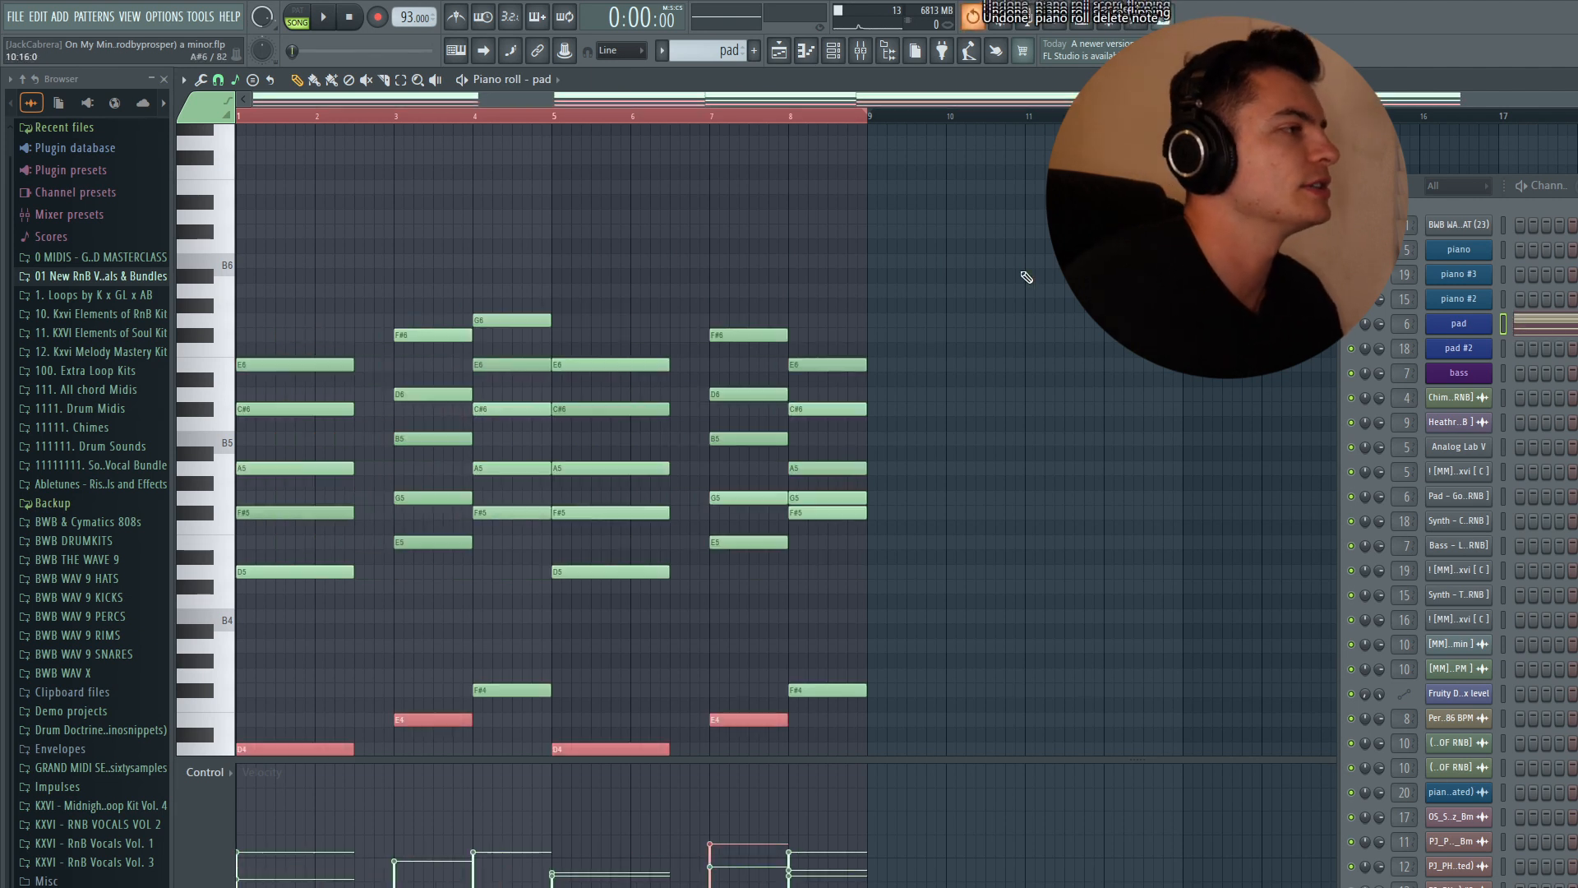
key("ctrl+d")
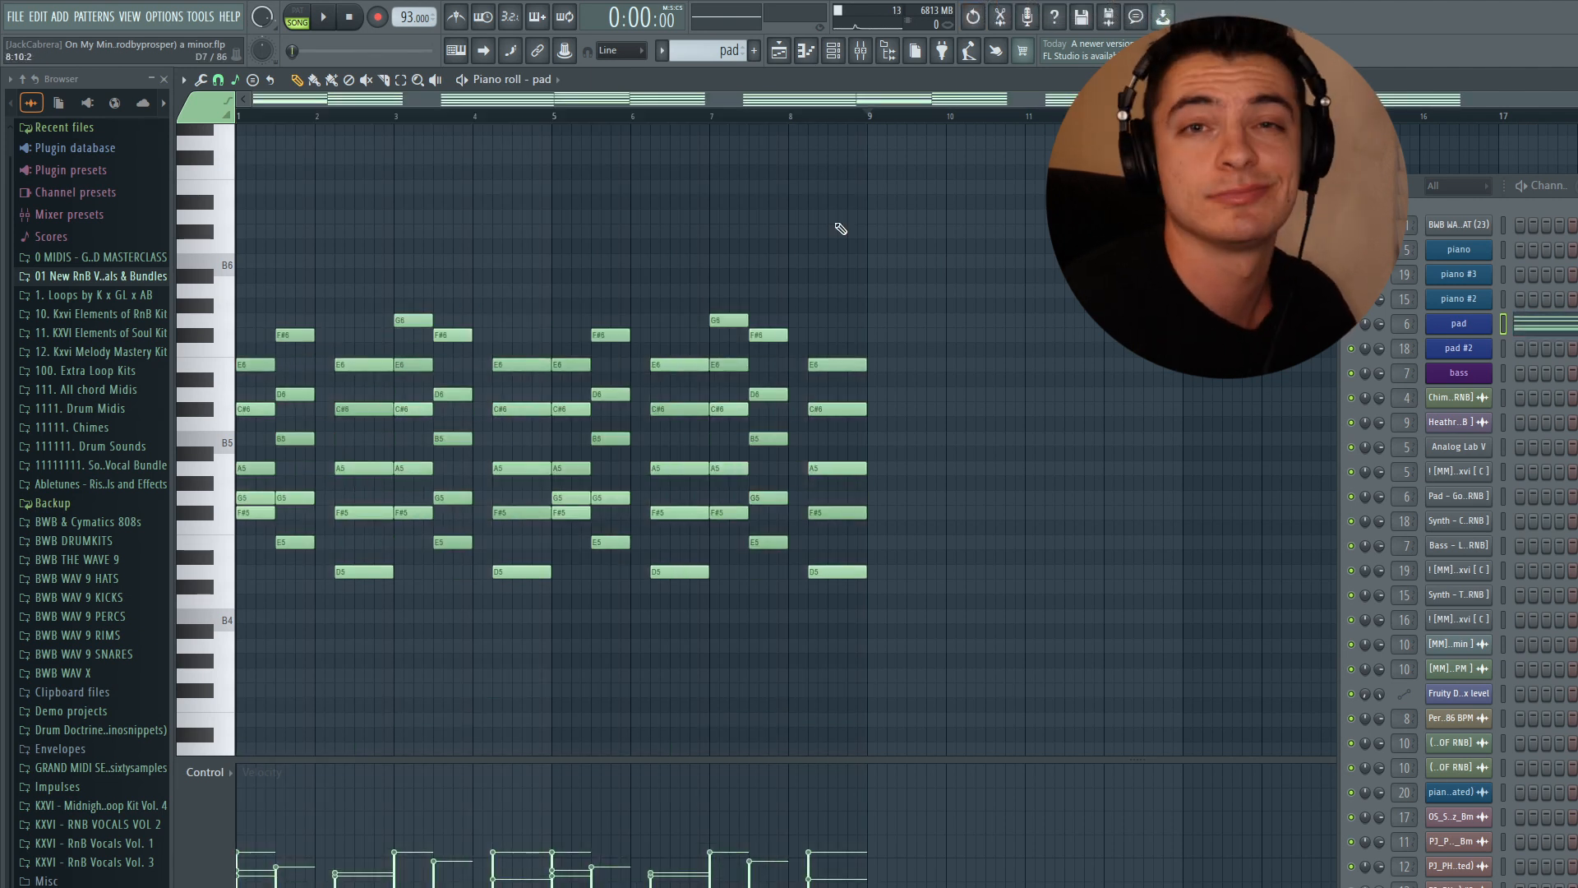
- Switch to the playlist, solo the pad track, and play the arrangement
left_click(779, 53)
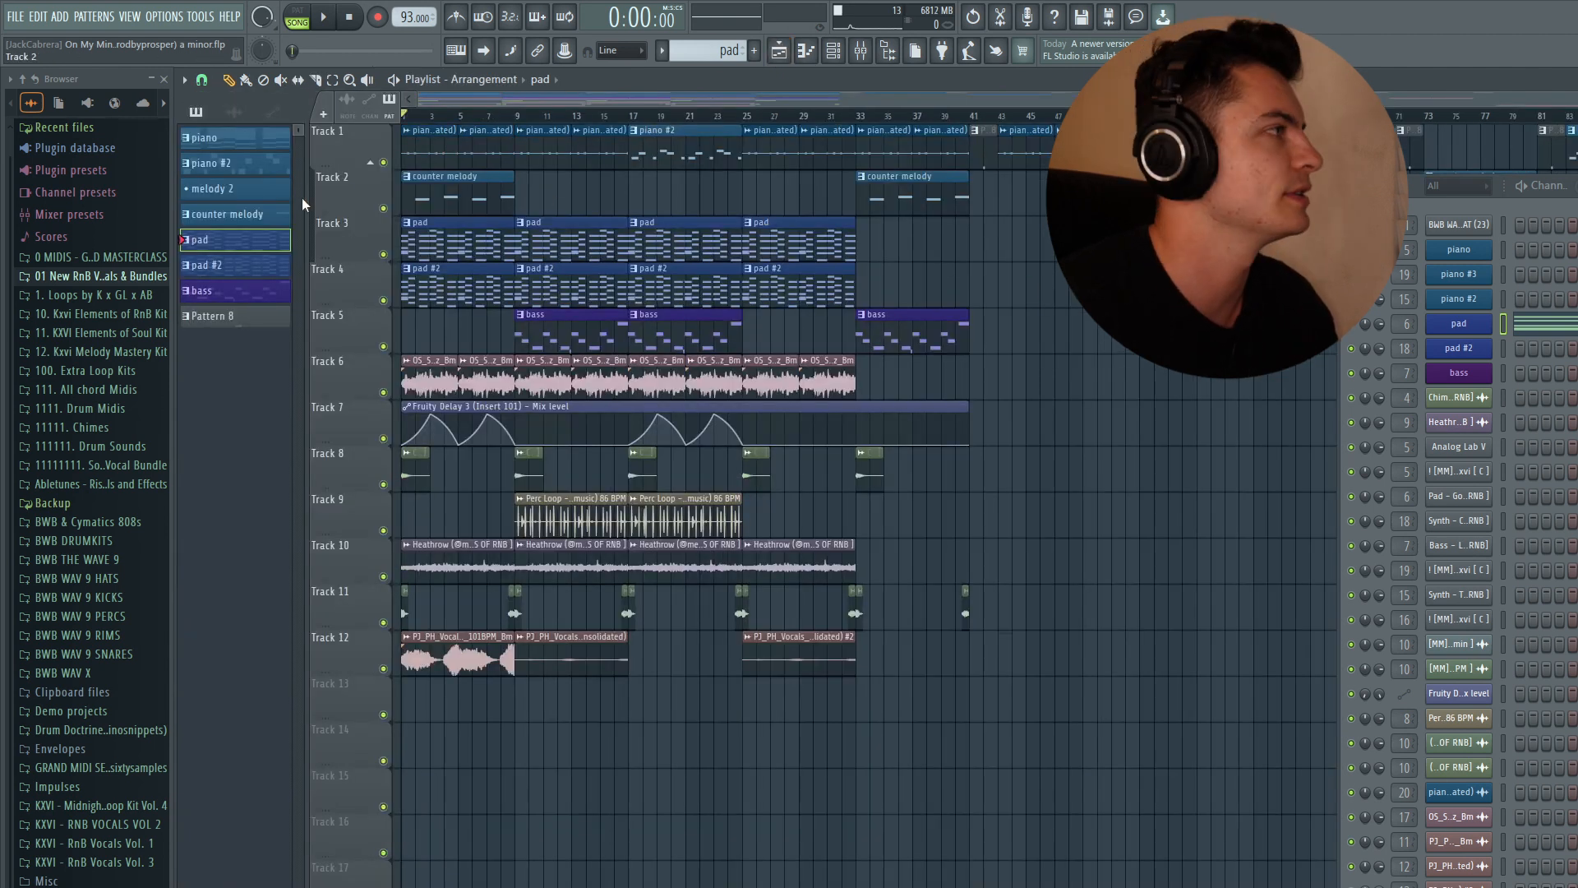
right_click(383, 254)
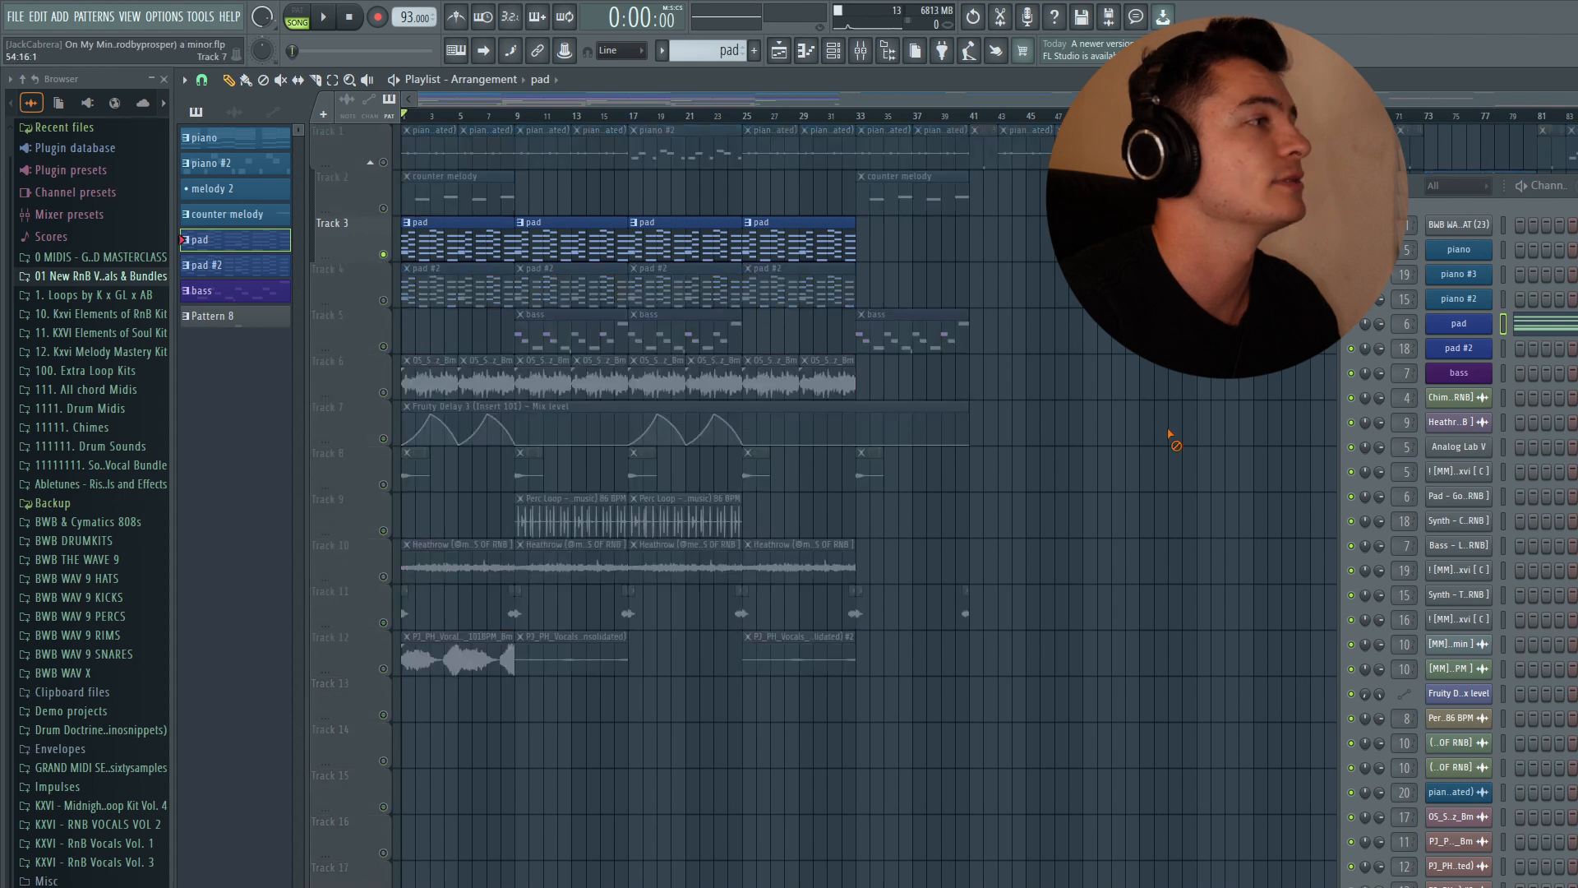
key("space")
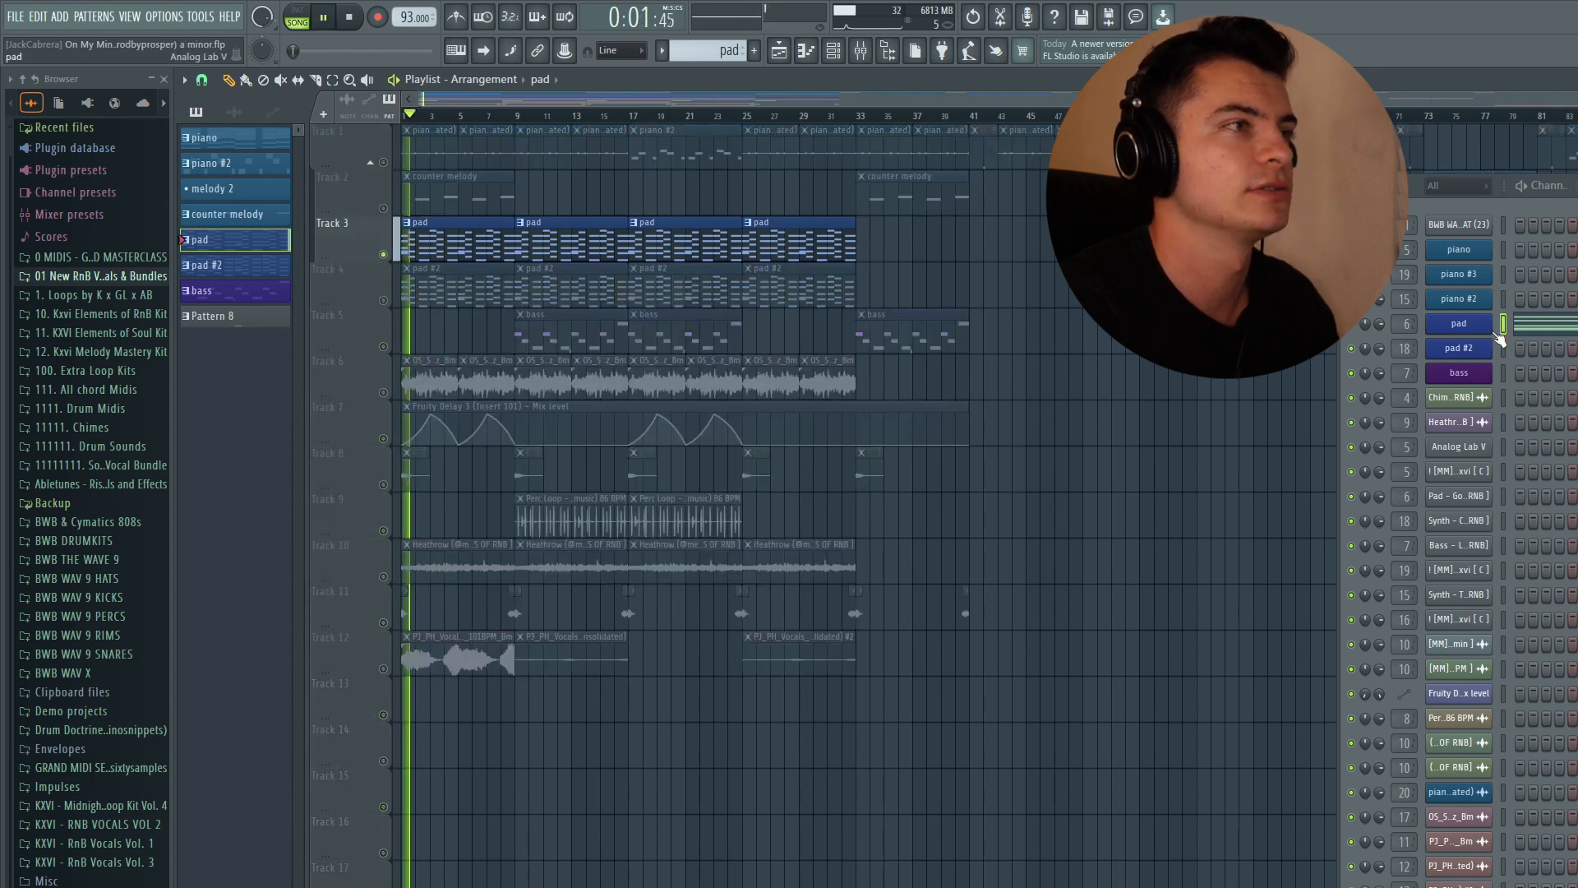
- View the pad pattern in the piano roll during playback, then return to the playlist and stop
left_click(1546, 329)
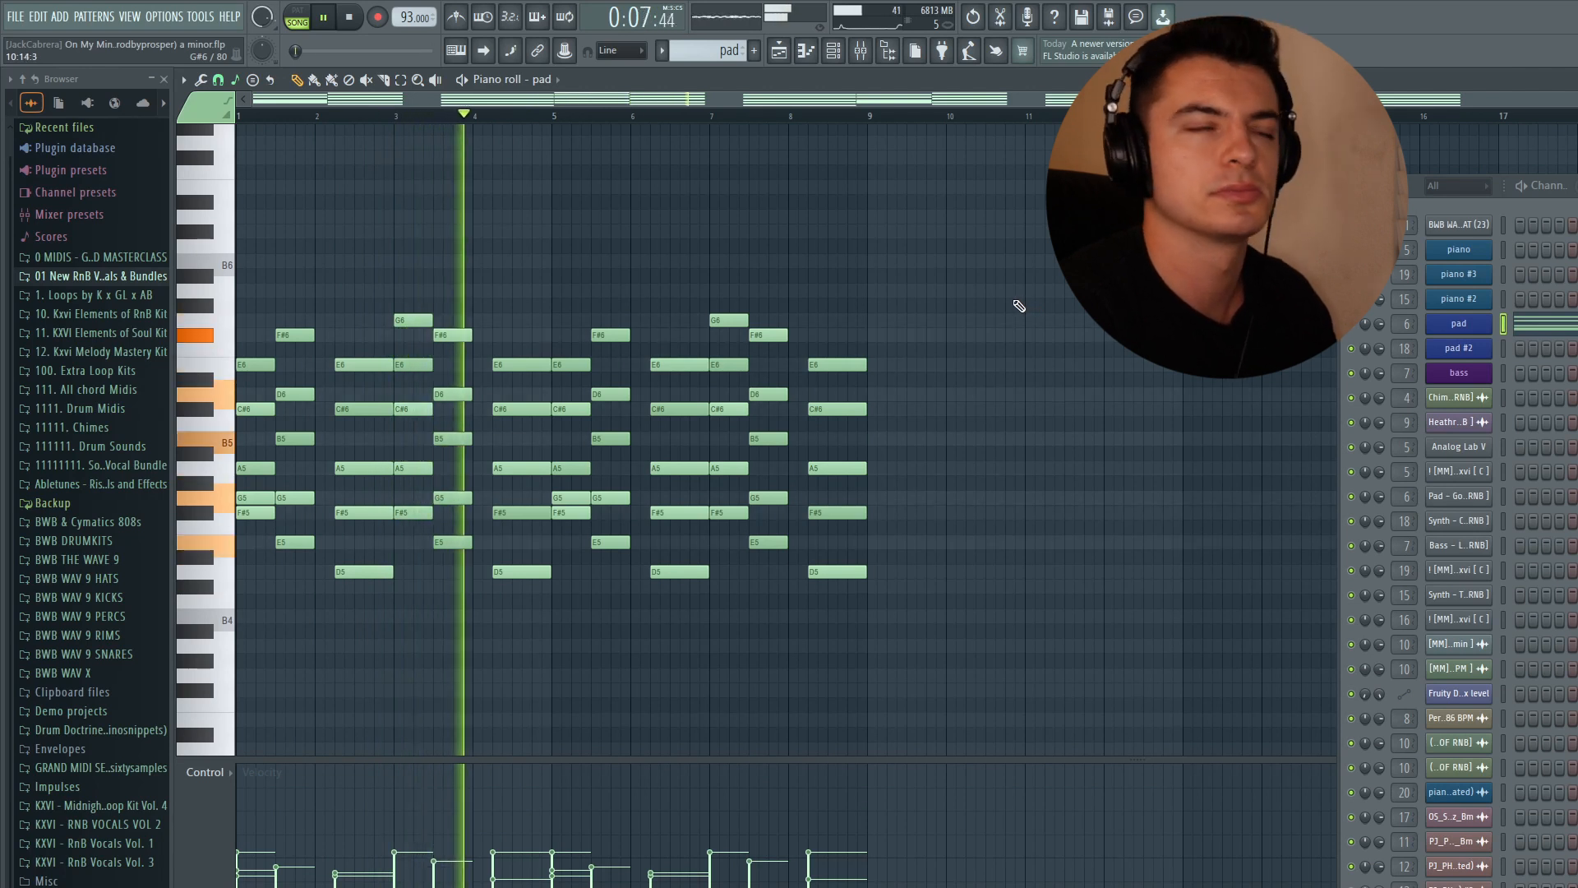
left_click(780, 52)
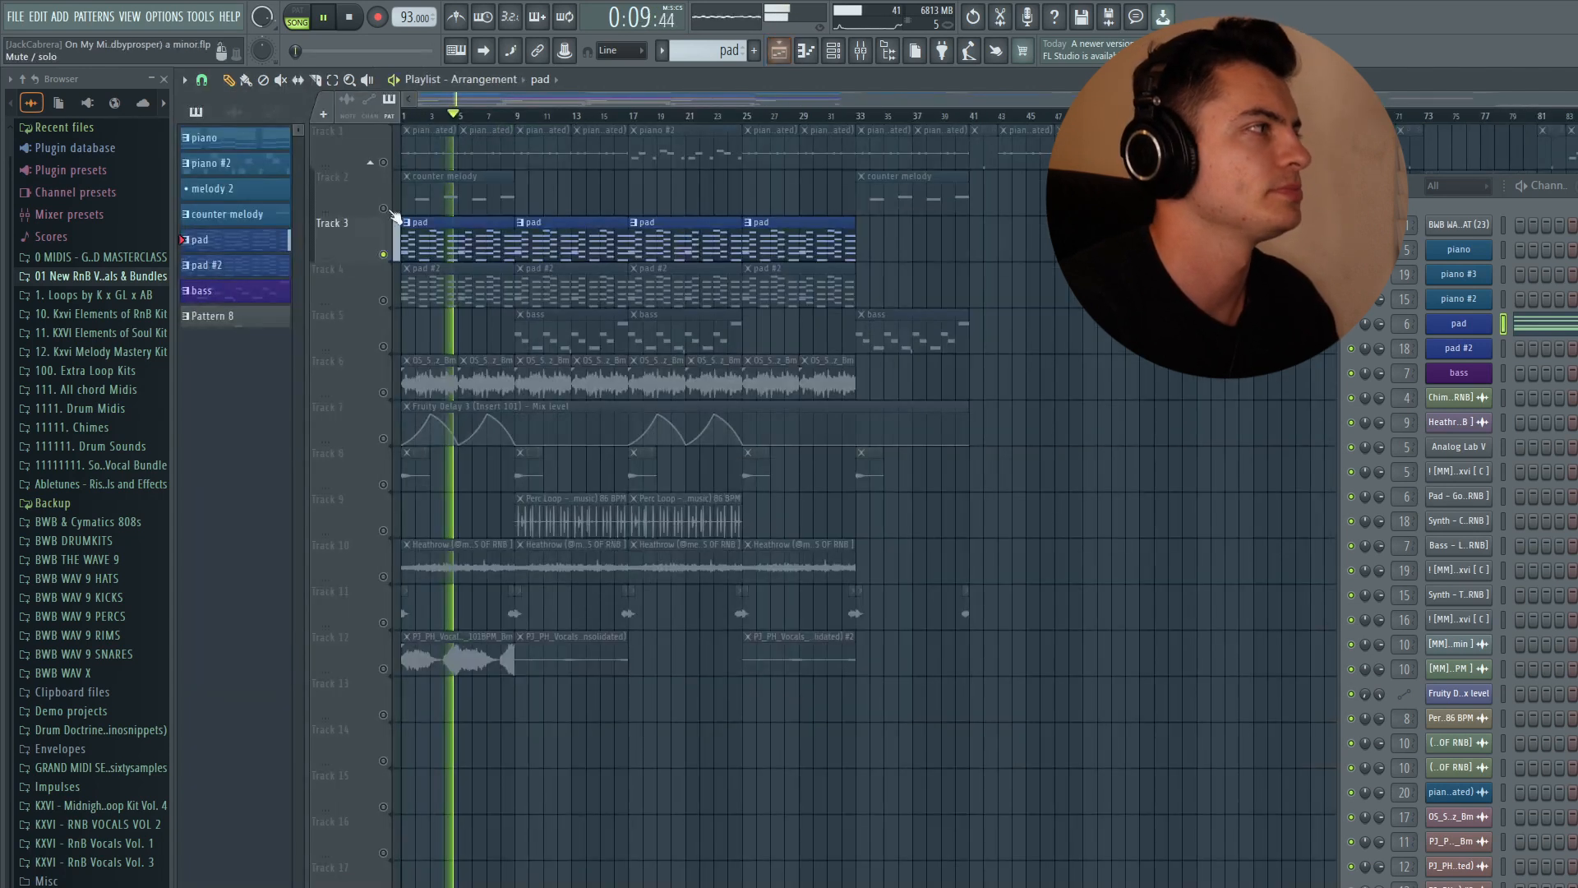
key("space")
- Select the pad #2 track and open its Analog Lab instrument, then close it
left_click(394, 304)
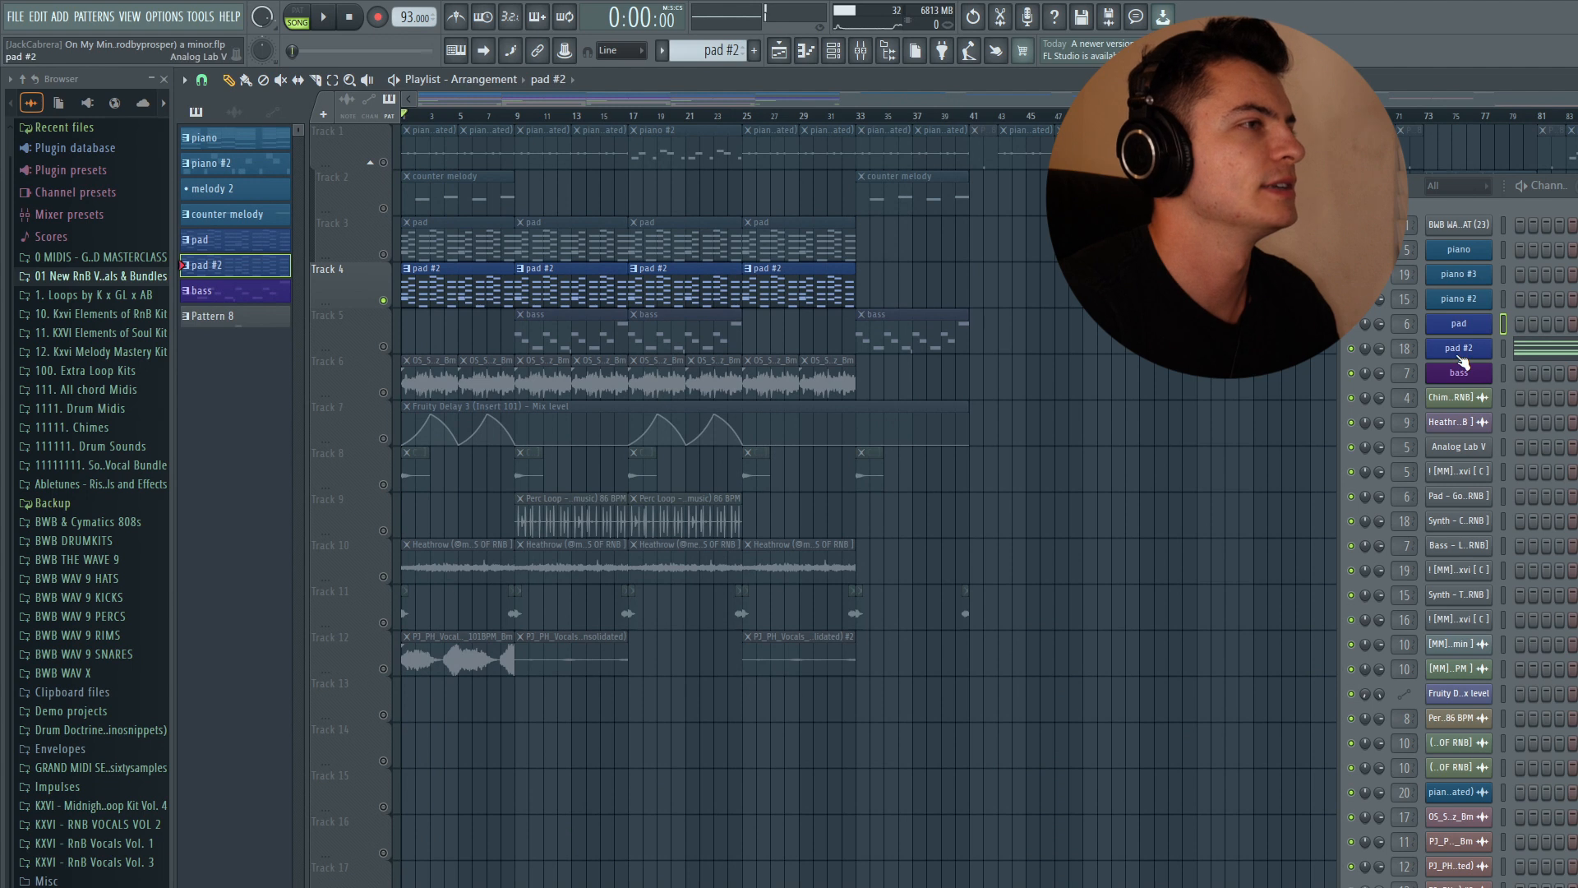
left_click(1459, 354)
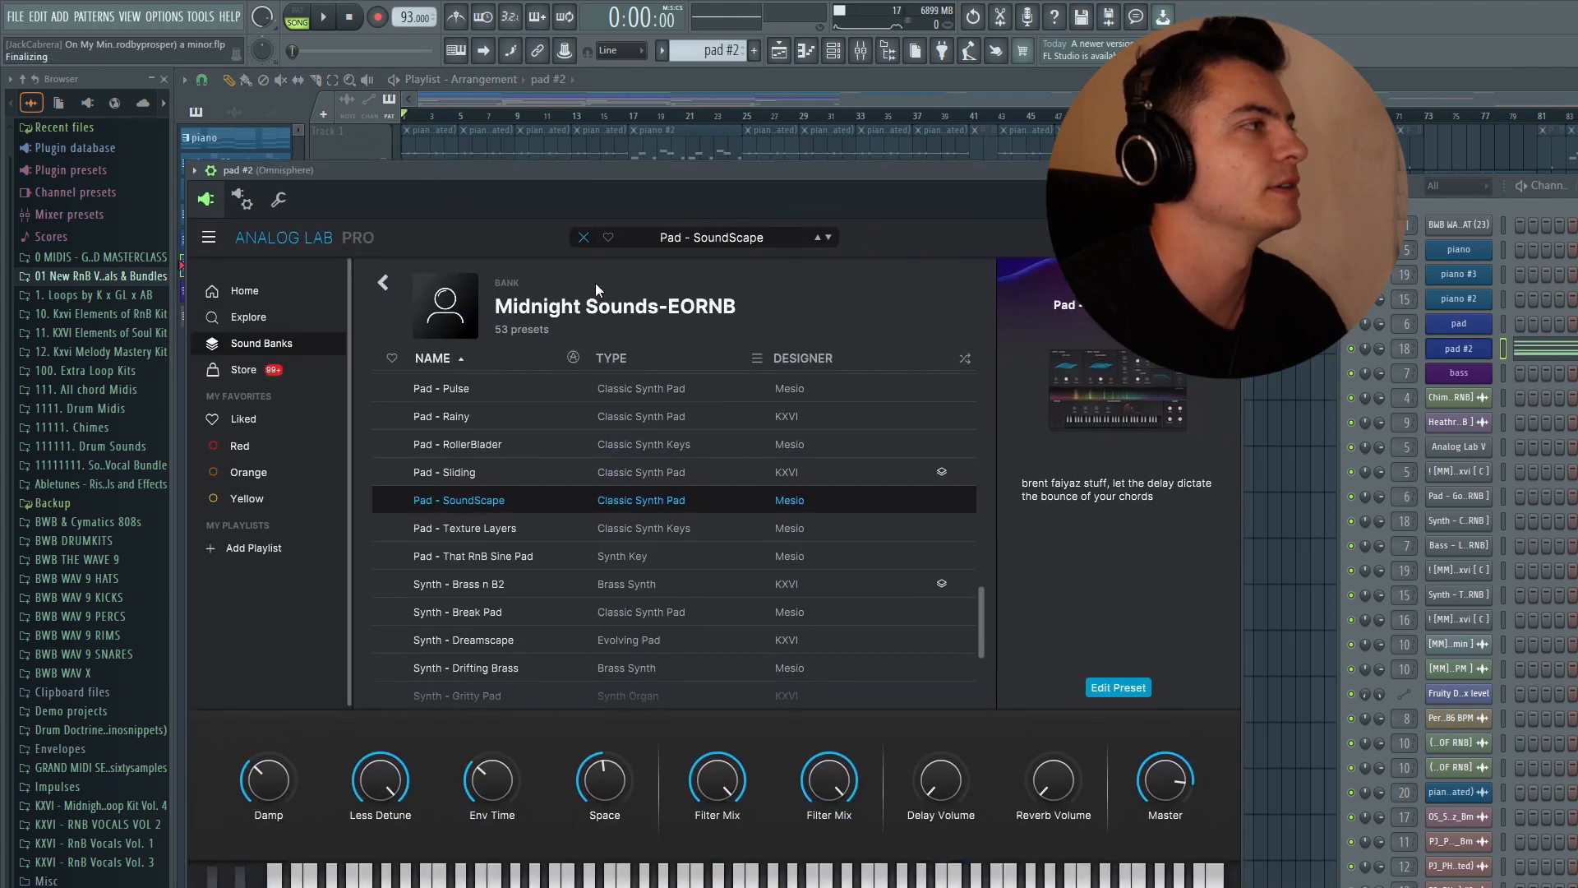
left_click(1230, 170)
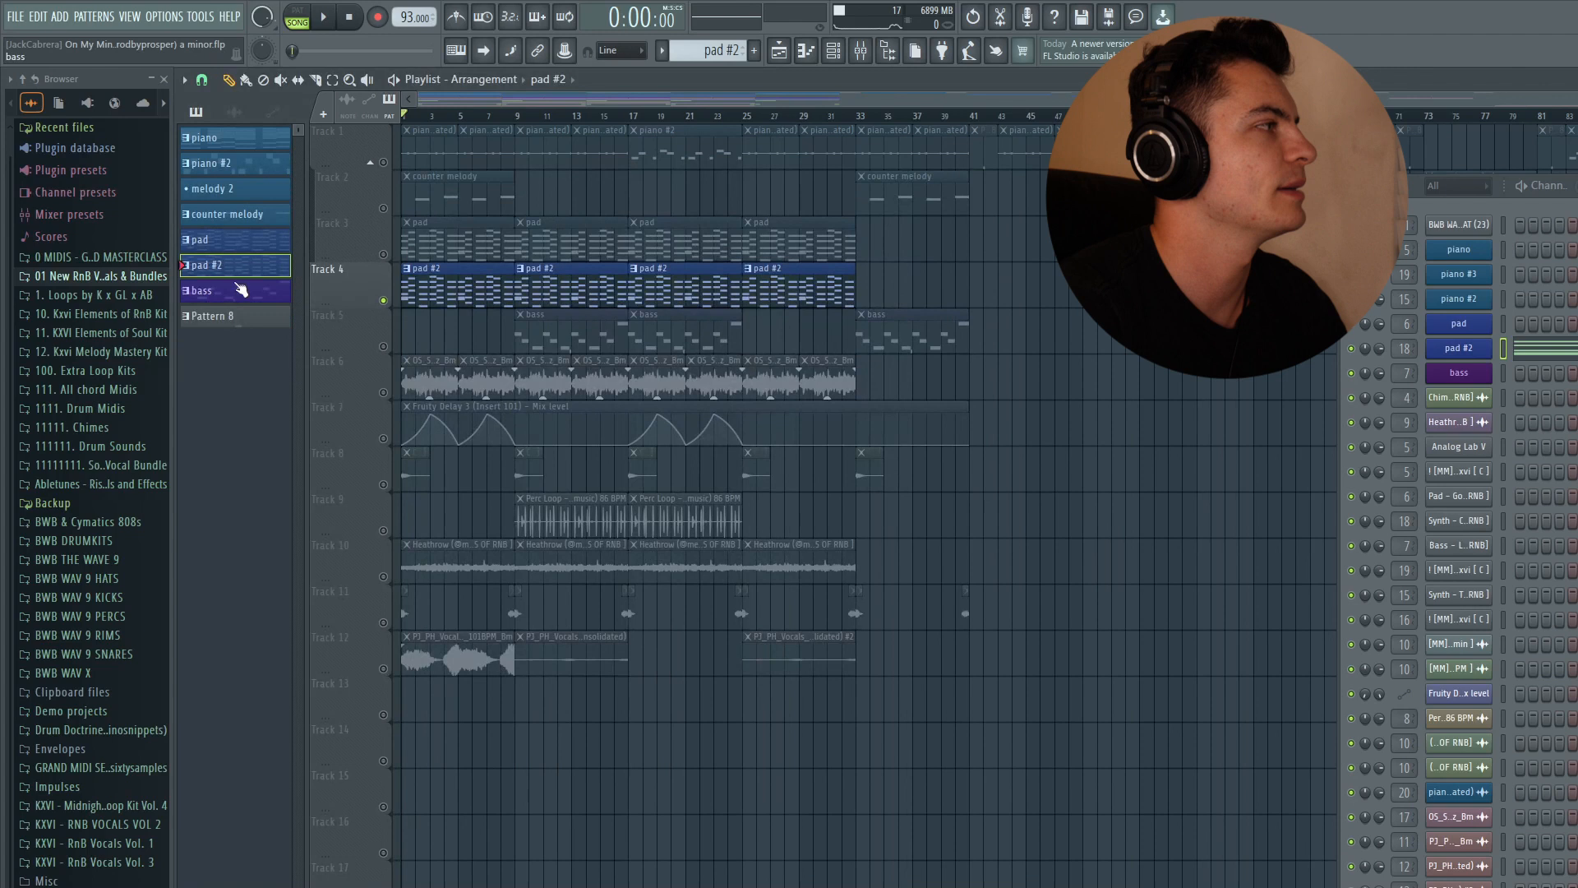
- View the pad #2 pattern in the piano roll, return to the playlist, and audition it
left_click(1551, 355)
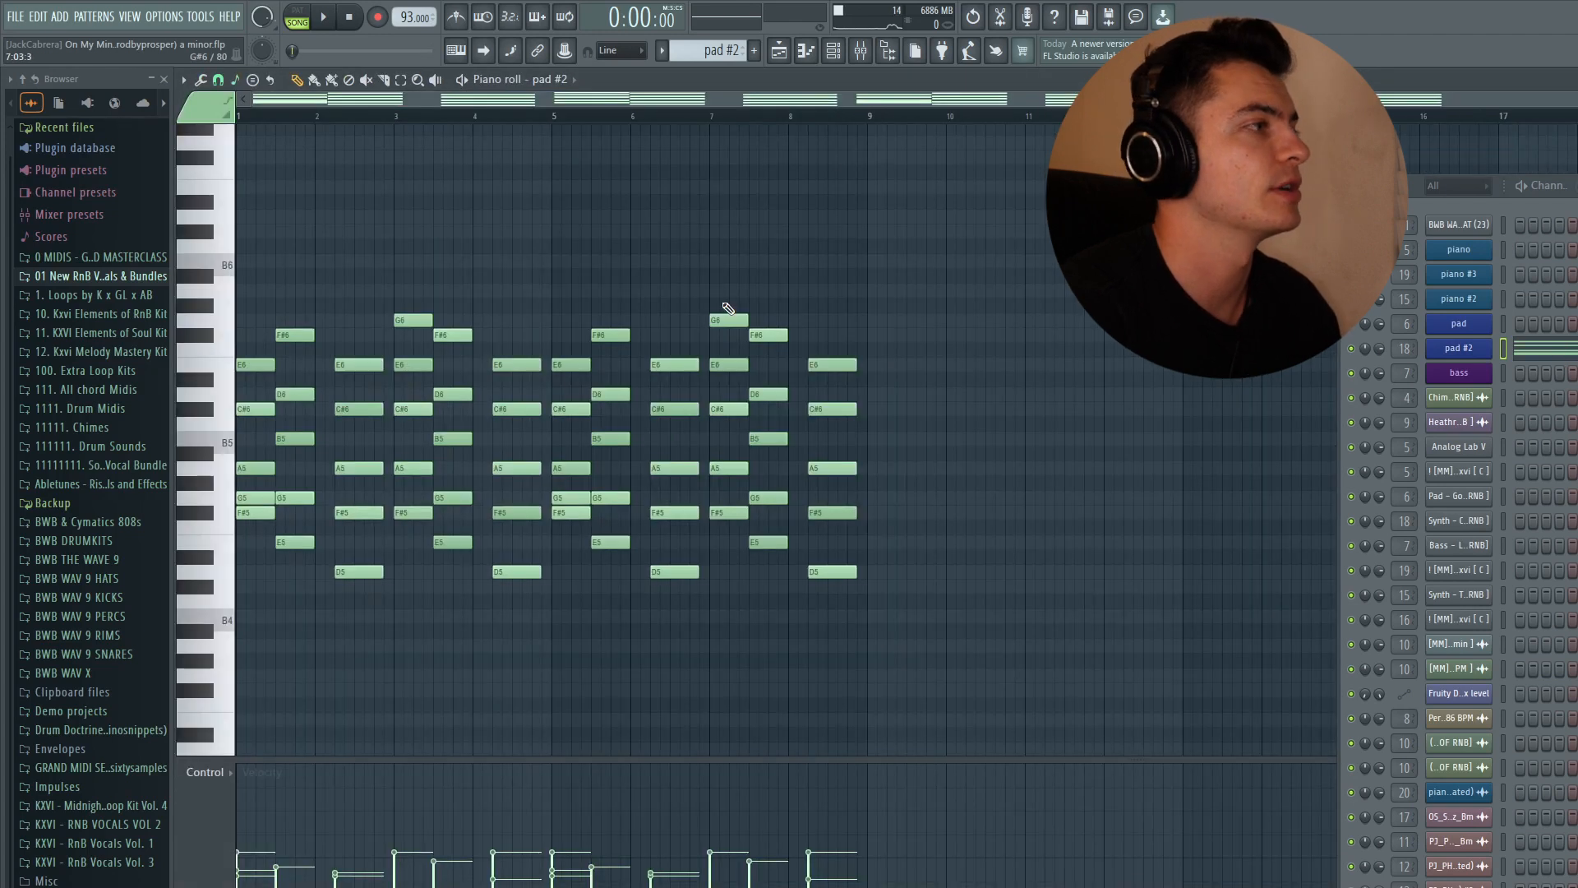
key("F5")
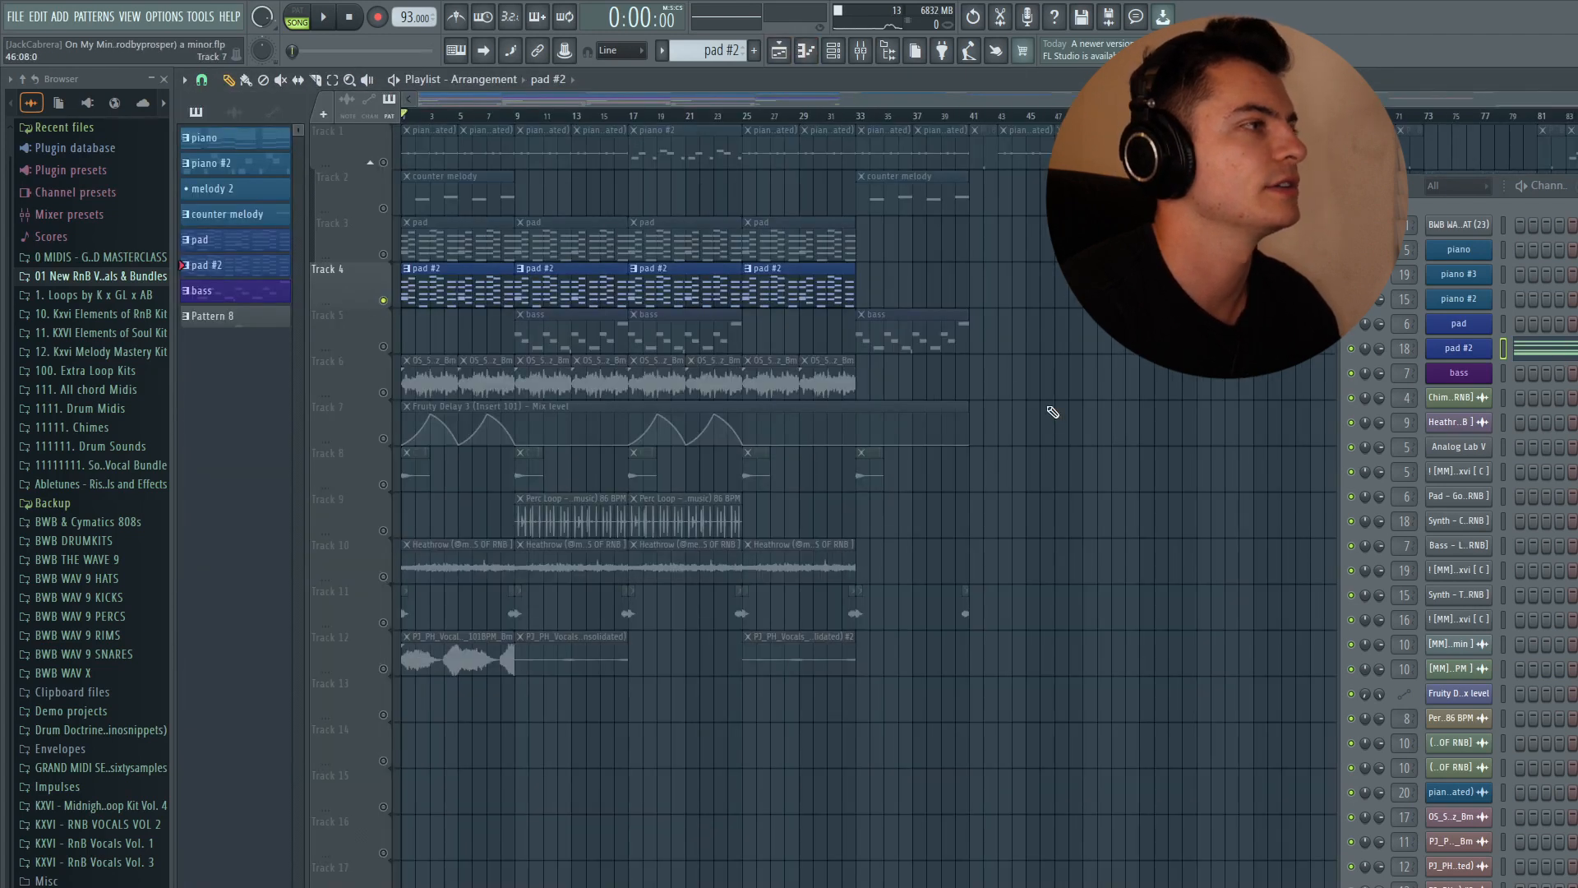
key("space")
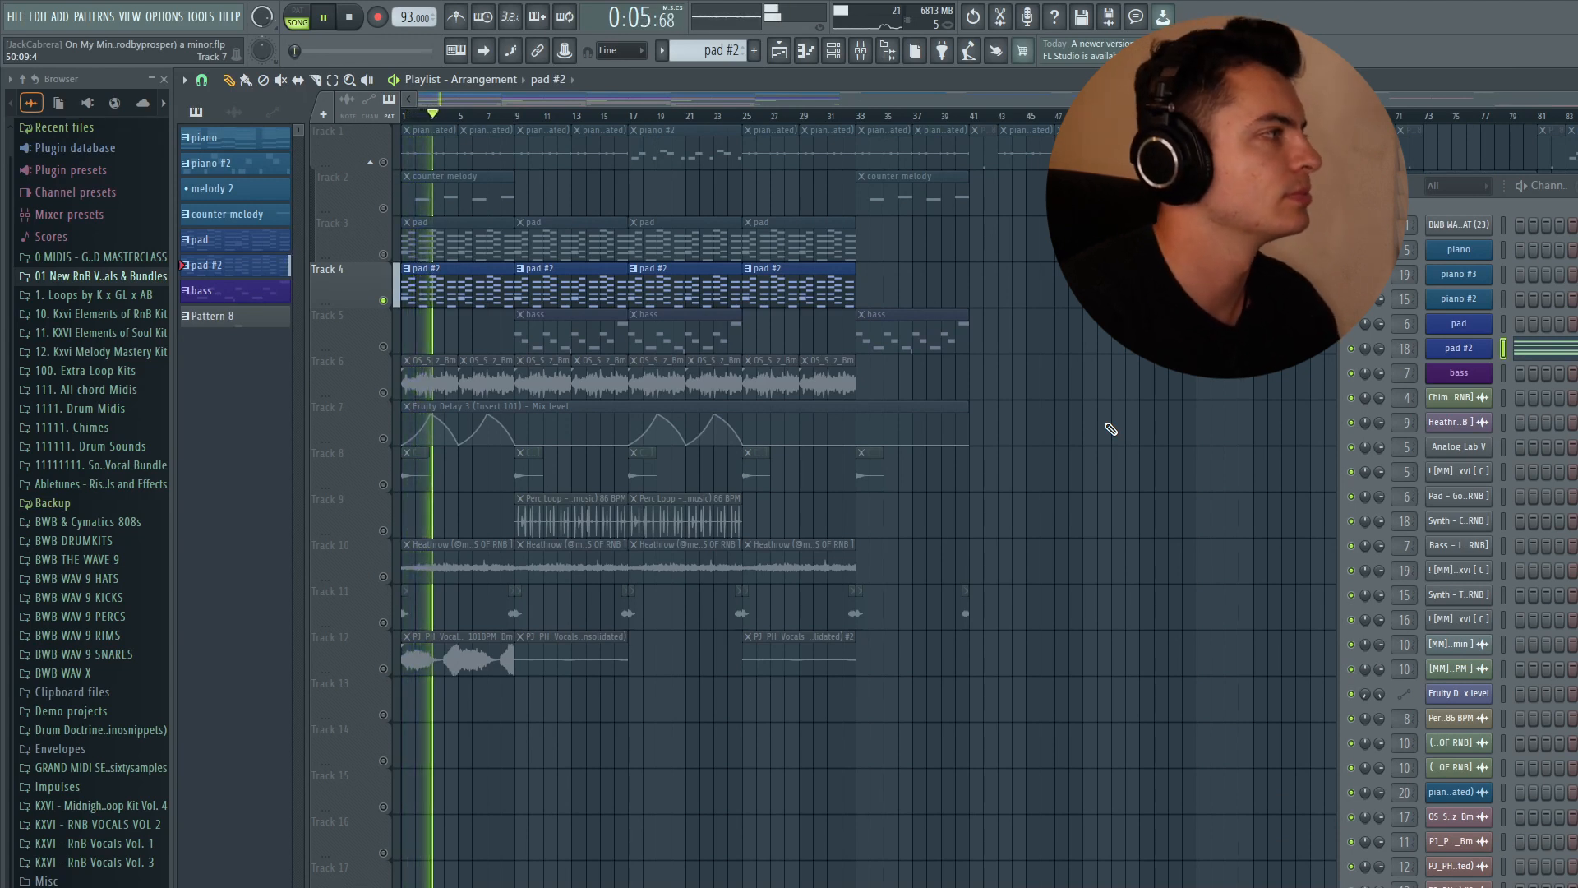
key("space")
- Select the bass track, move the playhead to about bar 7, and open the mixer
left_click(386, 352)
left_click(514, 116)
left_click(860, 51)
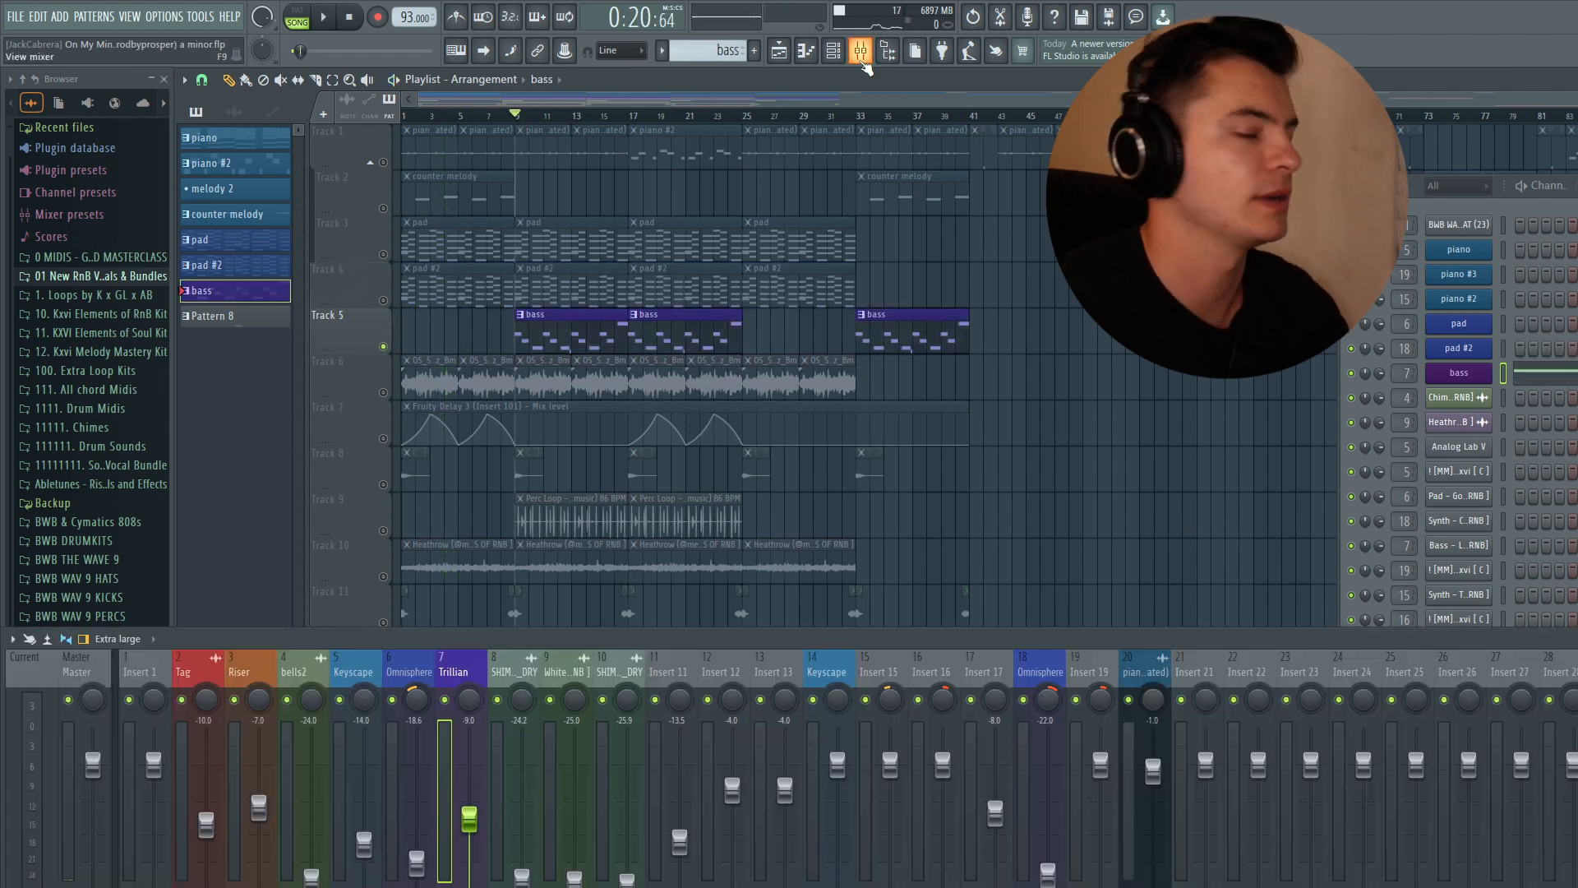
- Open the Omnisphere insert's Valhalla VintageVerb, then solo the pad track and audition it
double_click(418, 672)
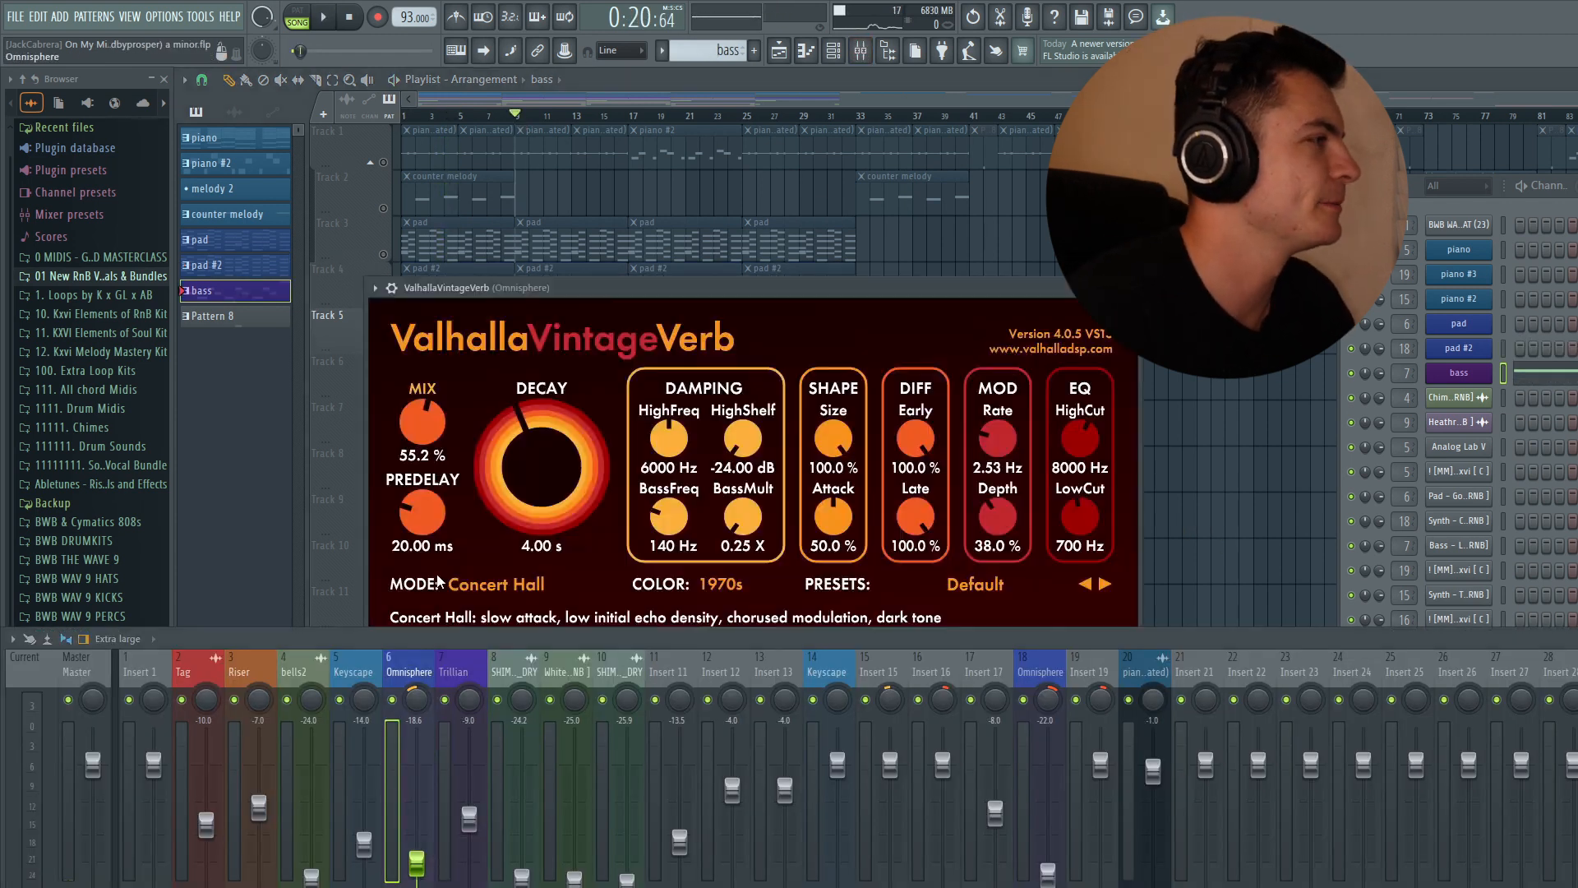
left_click_drag(529, 290, 693, 187)
right_click(384, 255)
key("space")
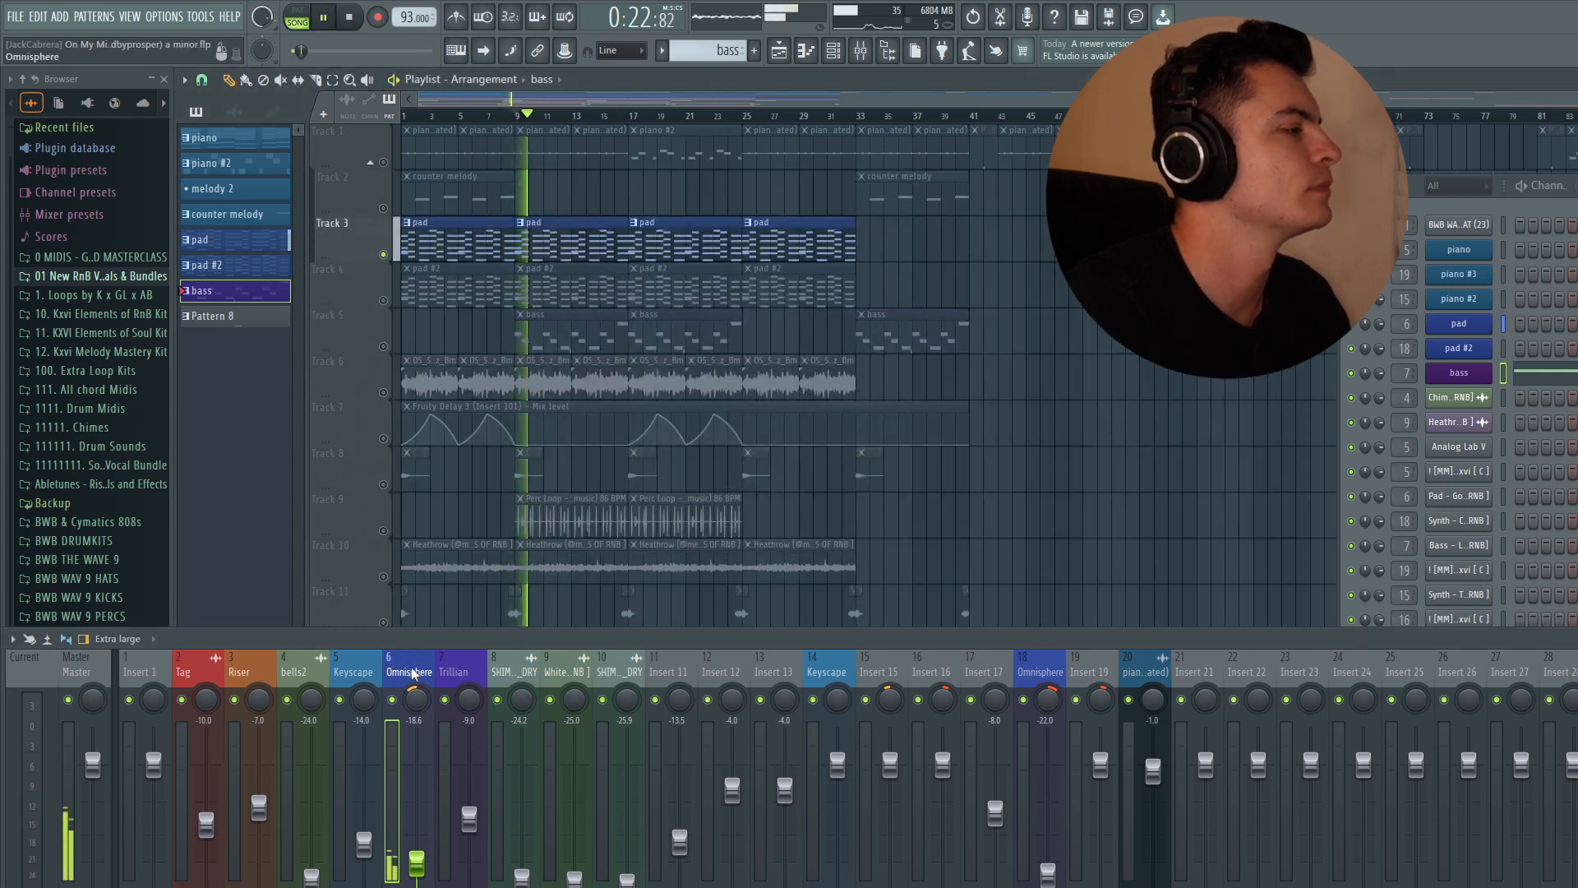
key("space")
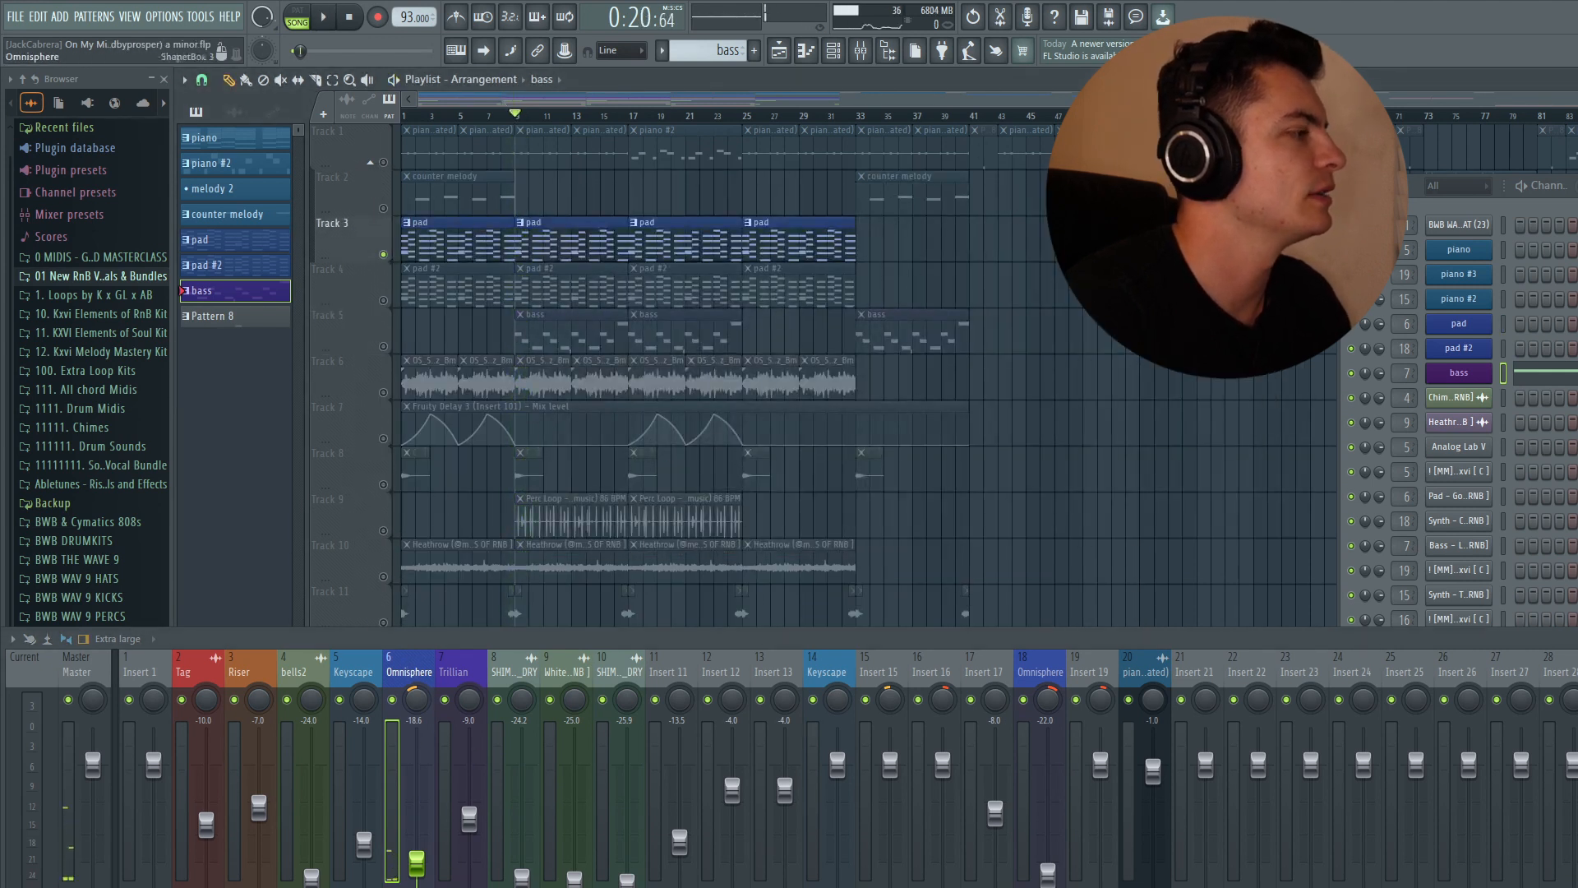
- Inspect the Omnisphere insert's effect chain: Valhalla VintageVerb, Fruity Parametric EQ 2 and ShaperBox 3
left_click(1575, 764)
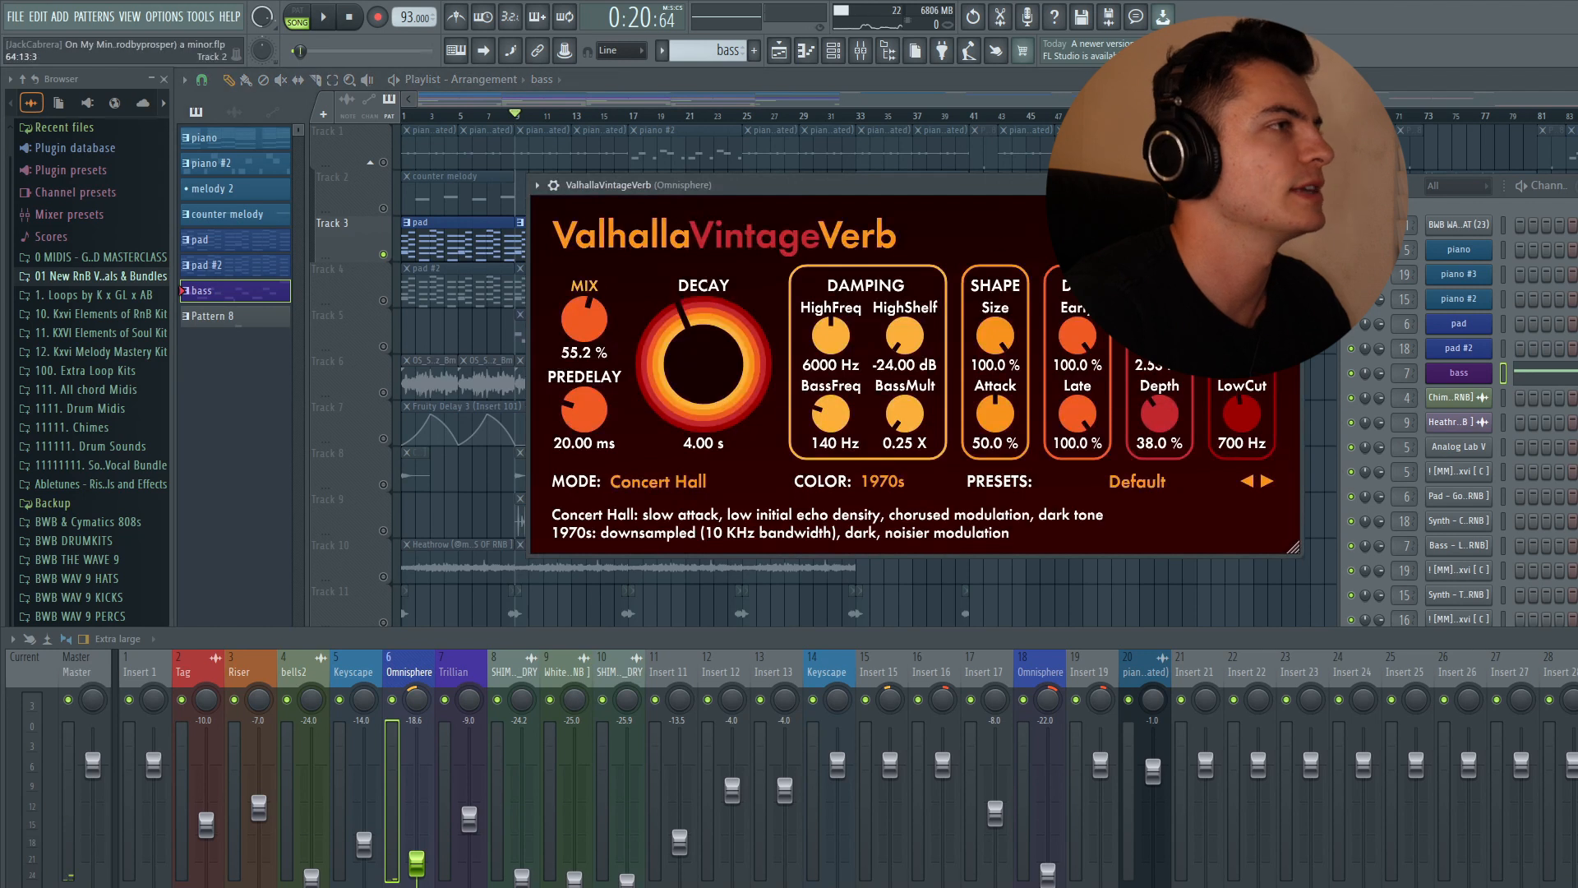
left_click(1294, 184)
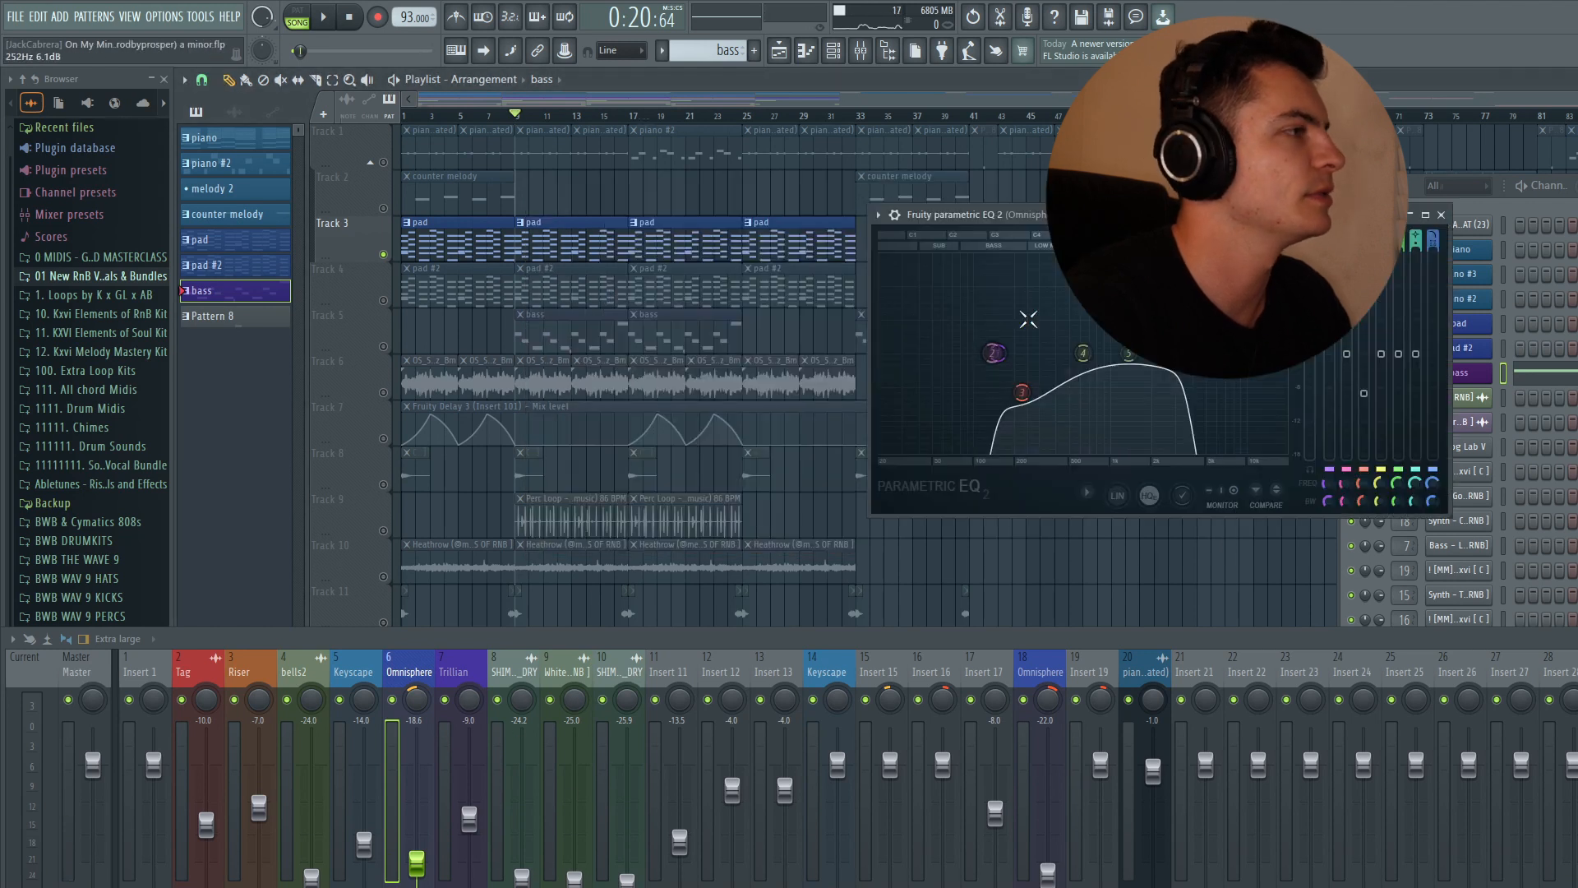
left_click_drag(1134, 214, 951, 177)
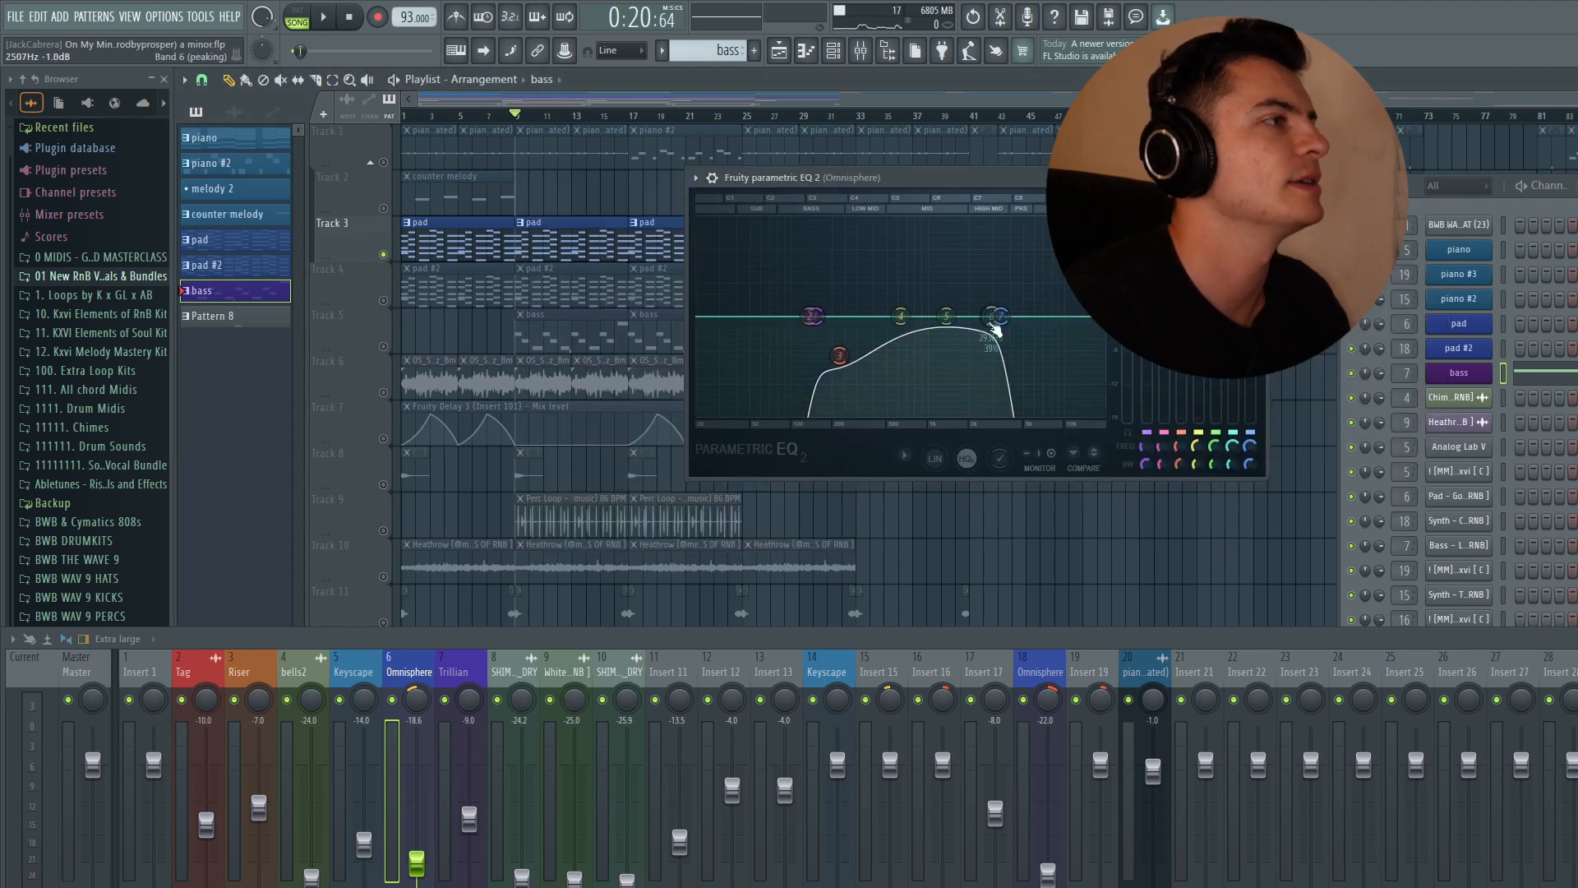
left_click(1258, 177)
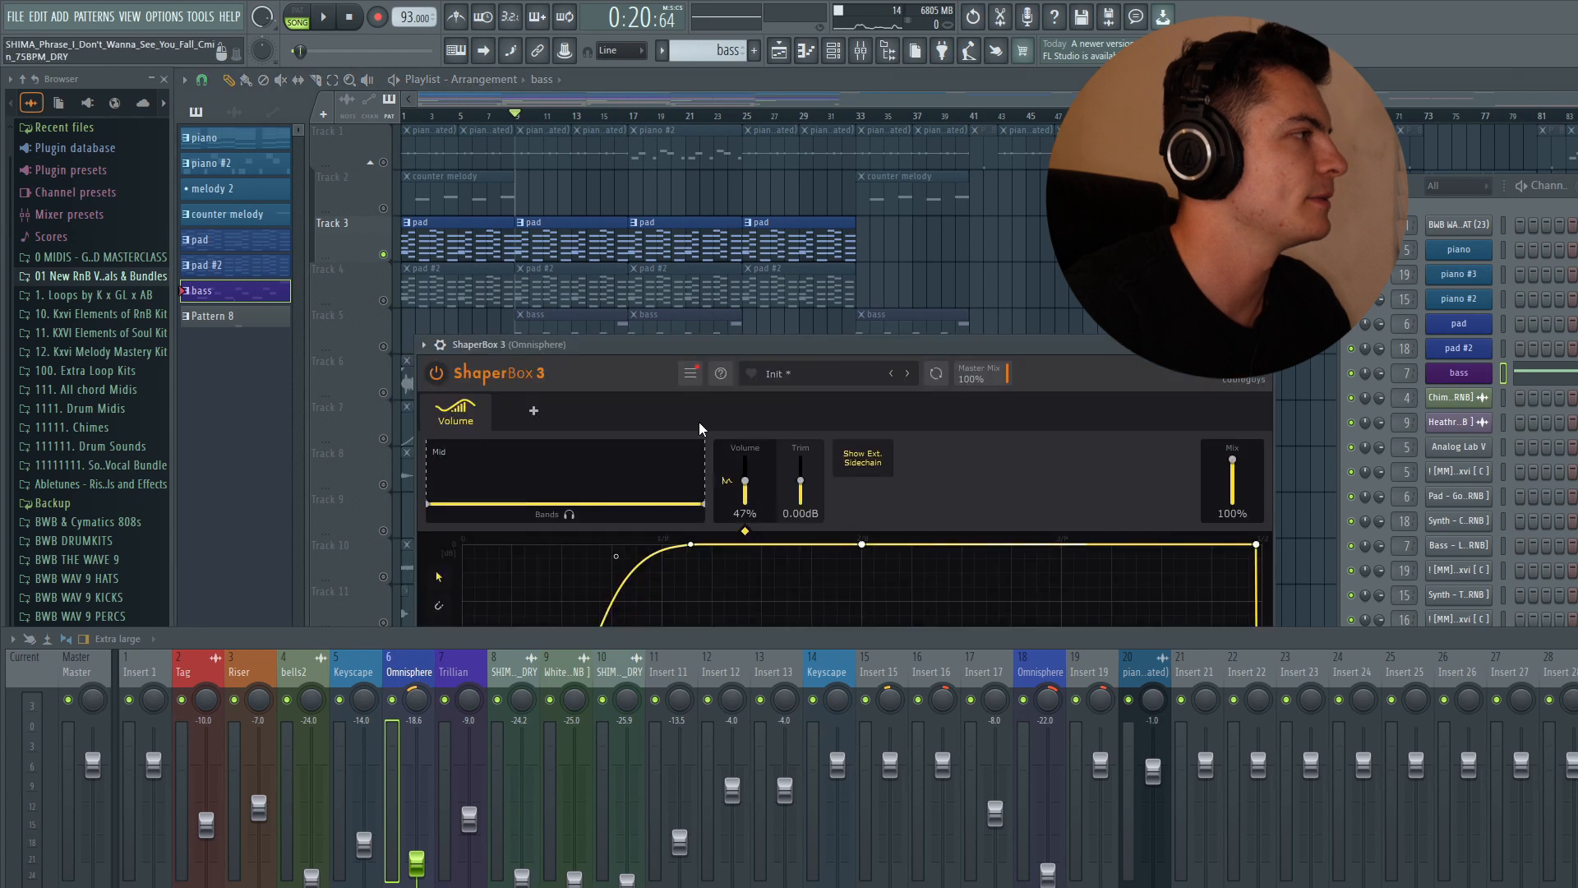
left_click_drag(659, 348, 562, 99)
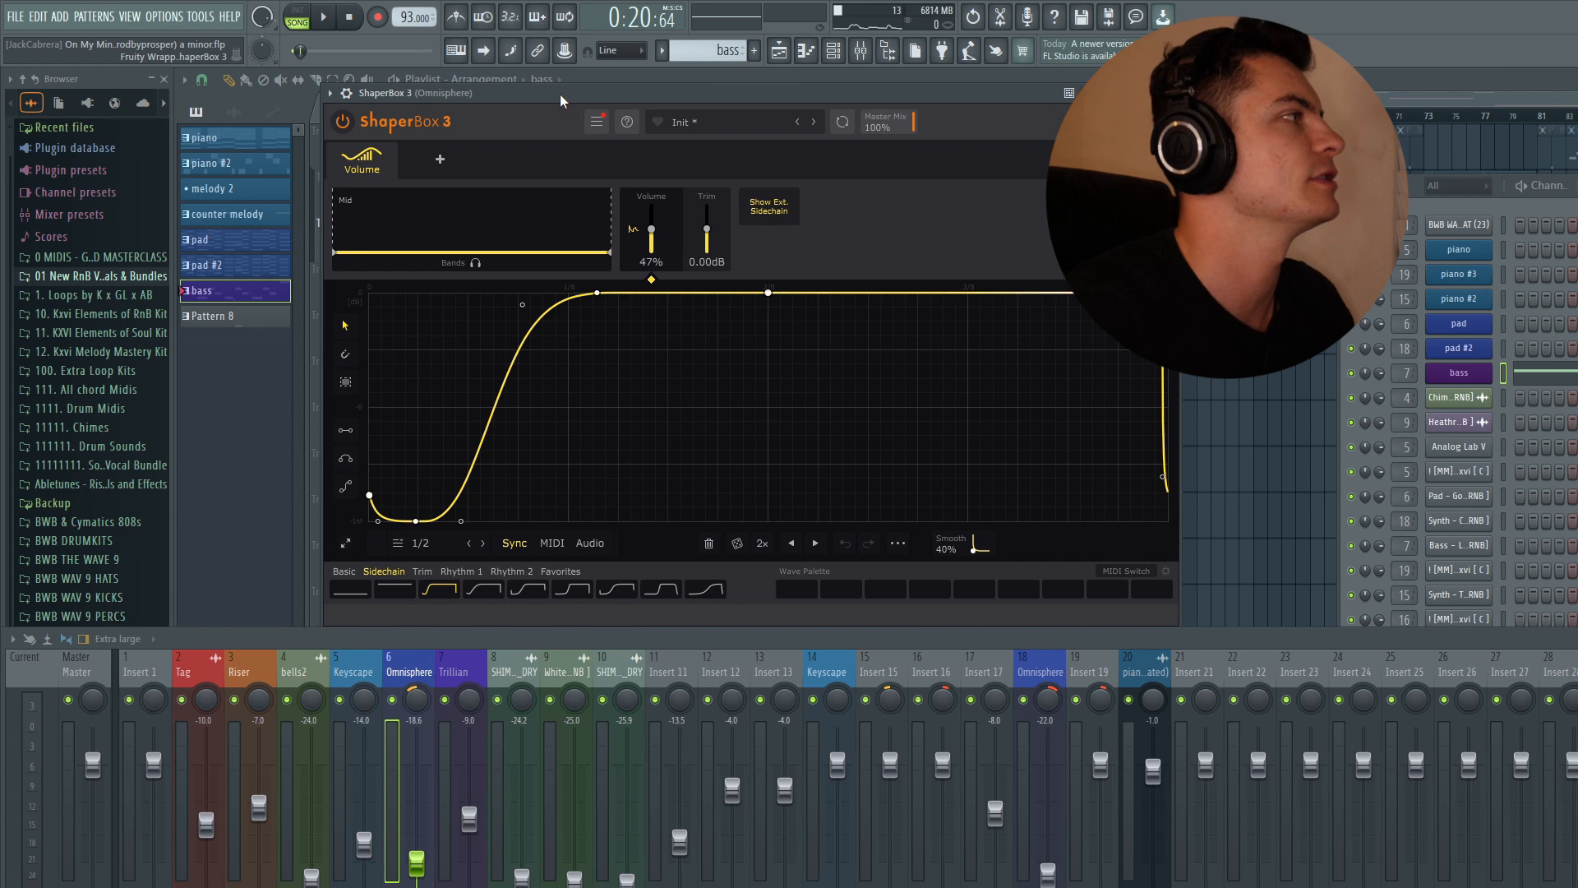
left_click_drag(562, 100, 552, 75)
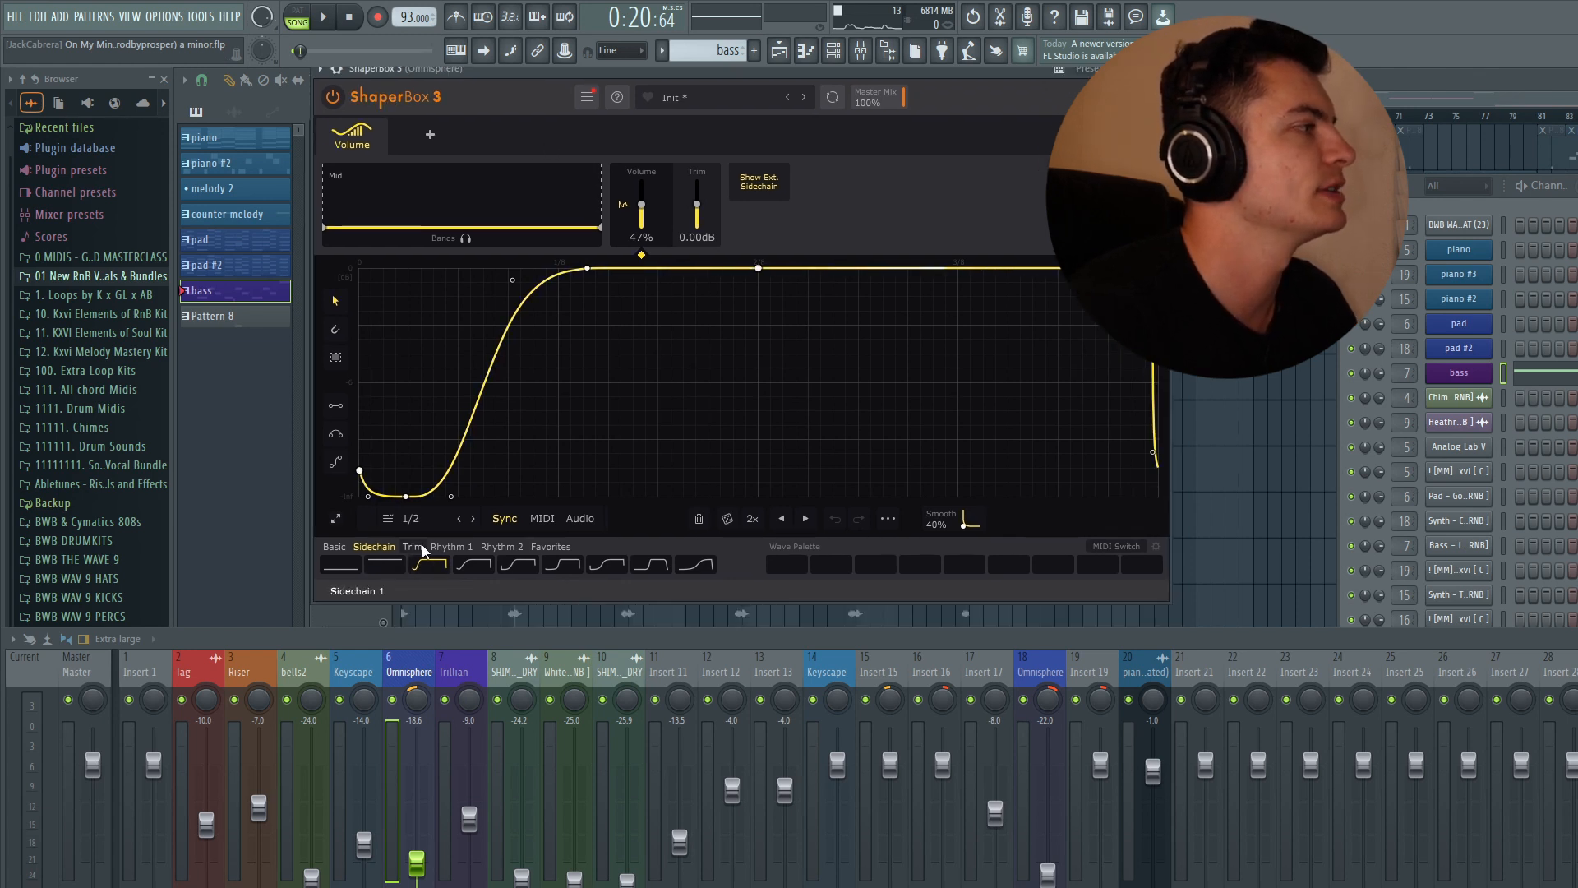
left_click(1159, 69)
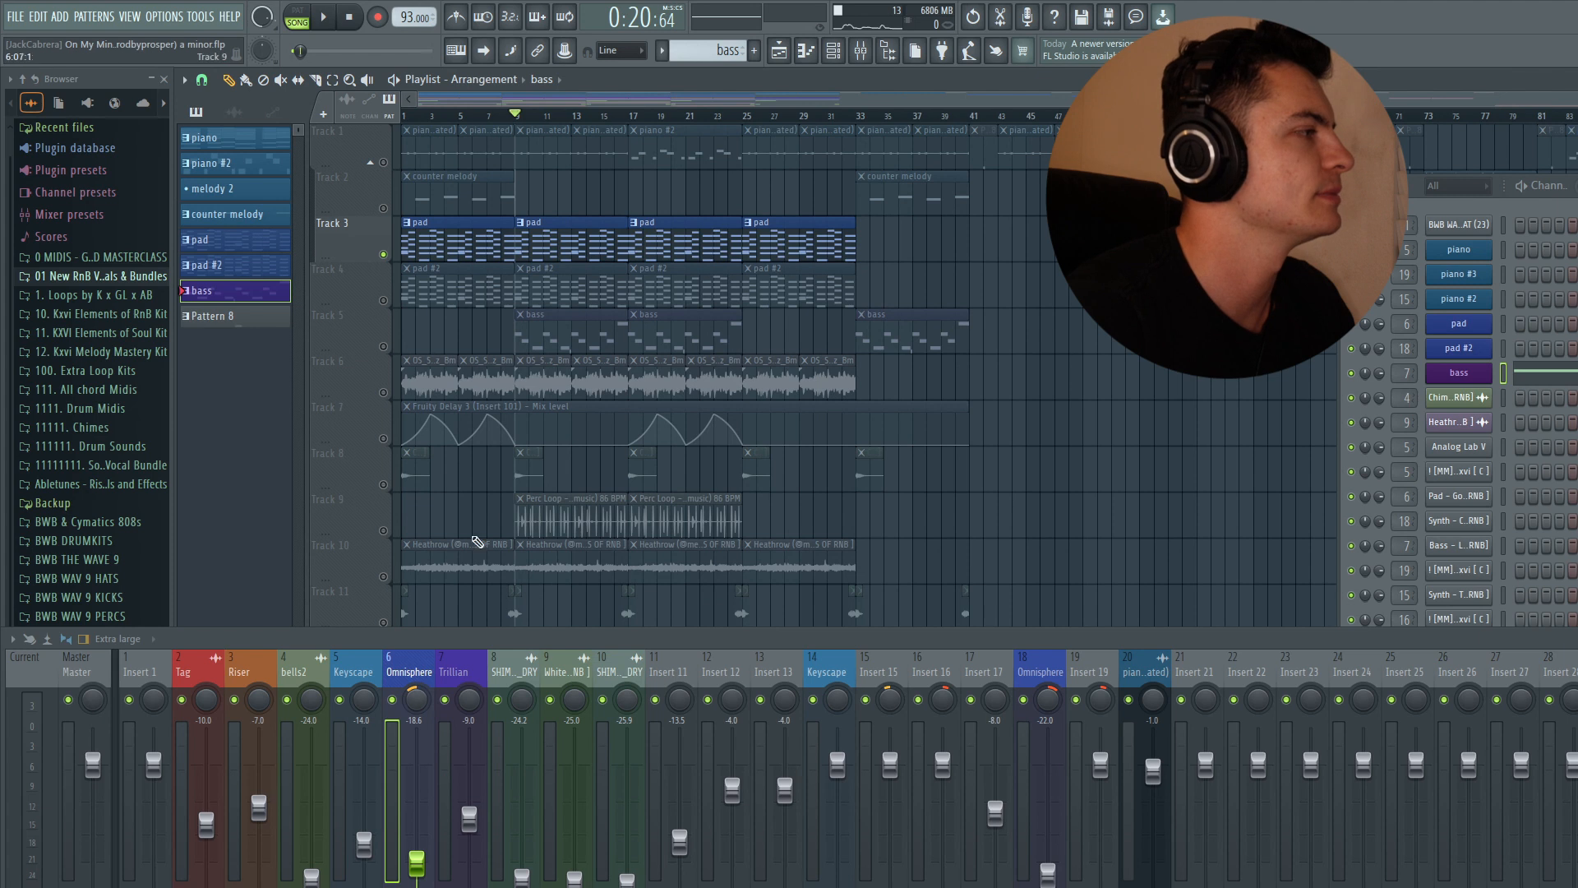
- Solo the pad #2 track and audition the playback
right_click(383, 300)
key("space")
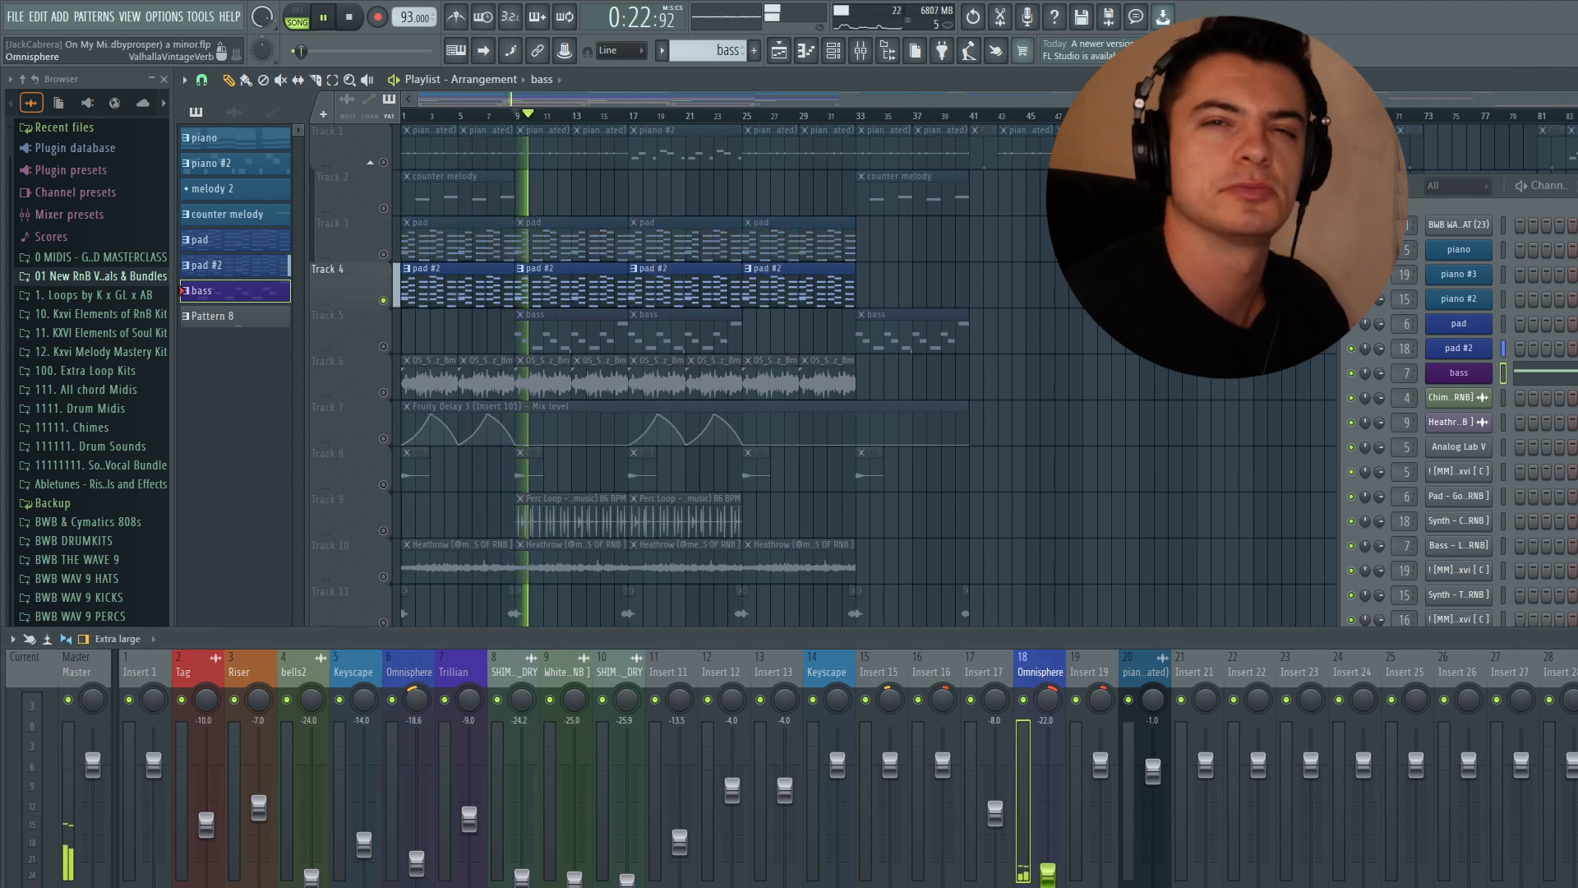
key("space")
- Inspect the second Omnisphere insert's Valhalla VintageVerb, Parametric EQ 2 and ShaperBox 3, then close the mixer
left_click(1571, 822)
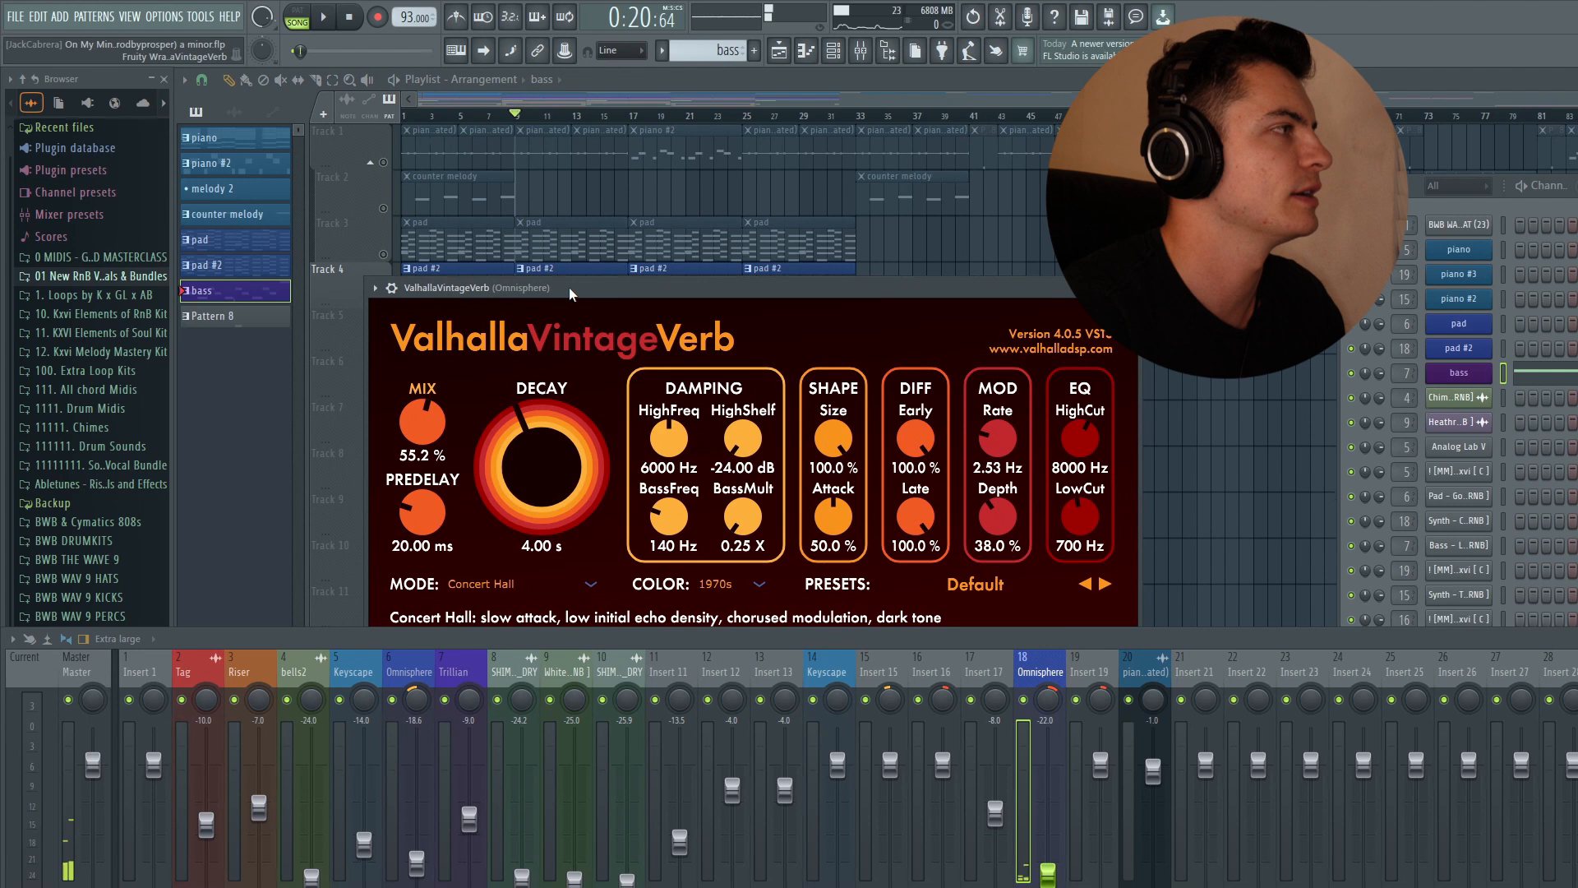
left_click_drag(1009, 287, 1006, 228)
left_click(1124, 227)
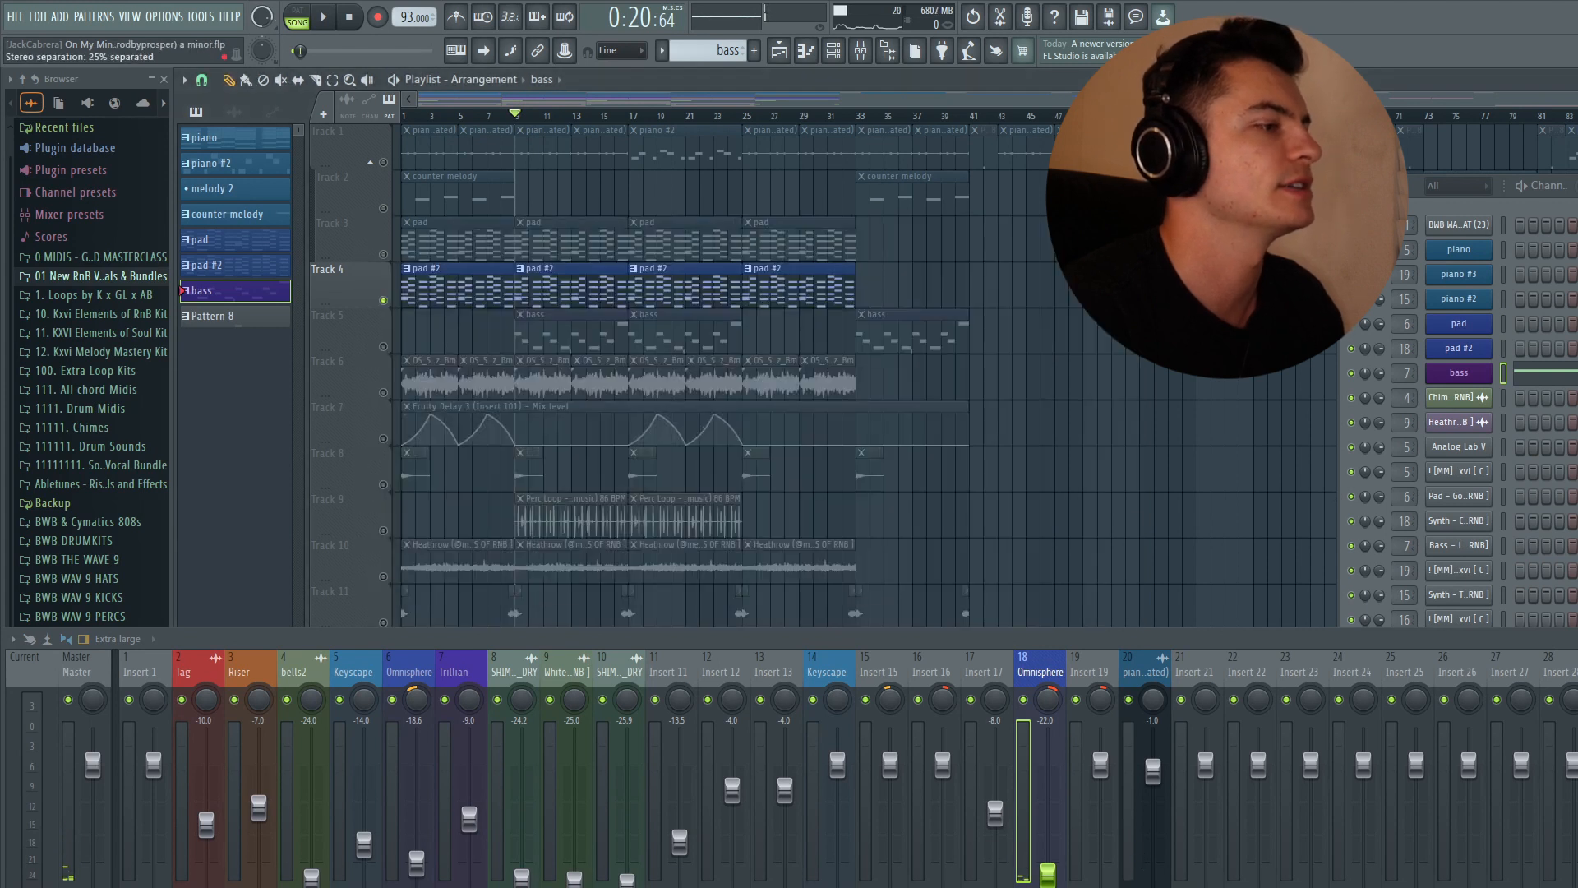
left_click(1572, 797)
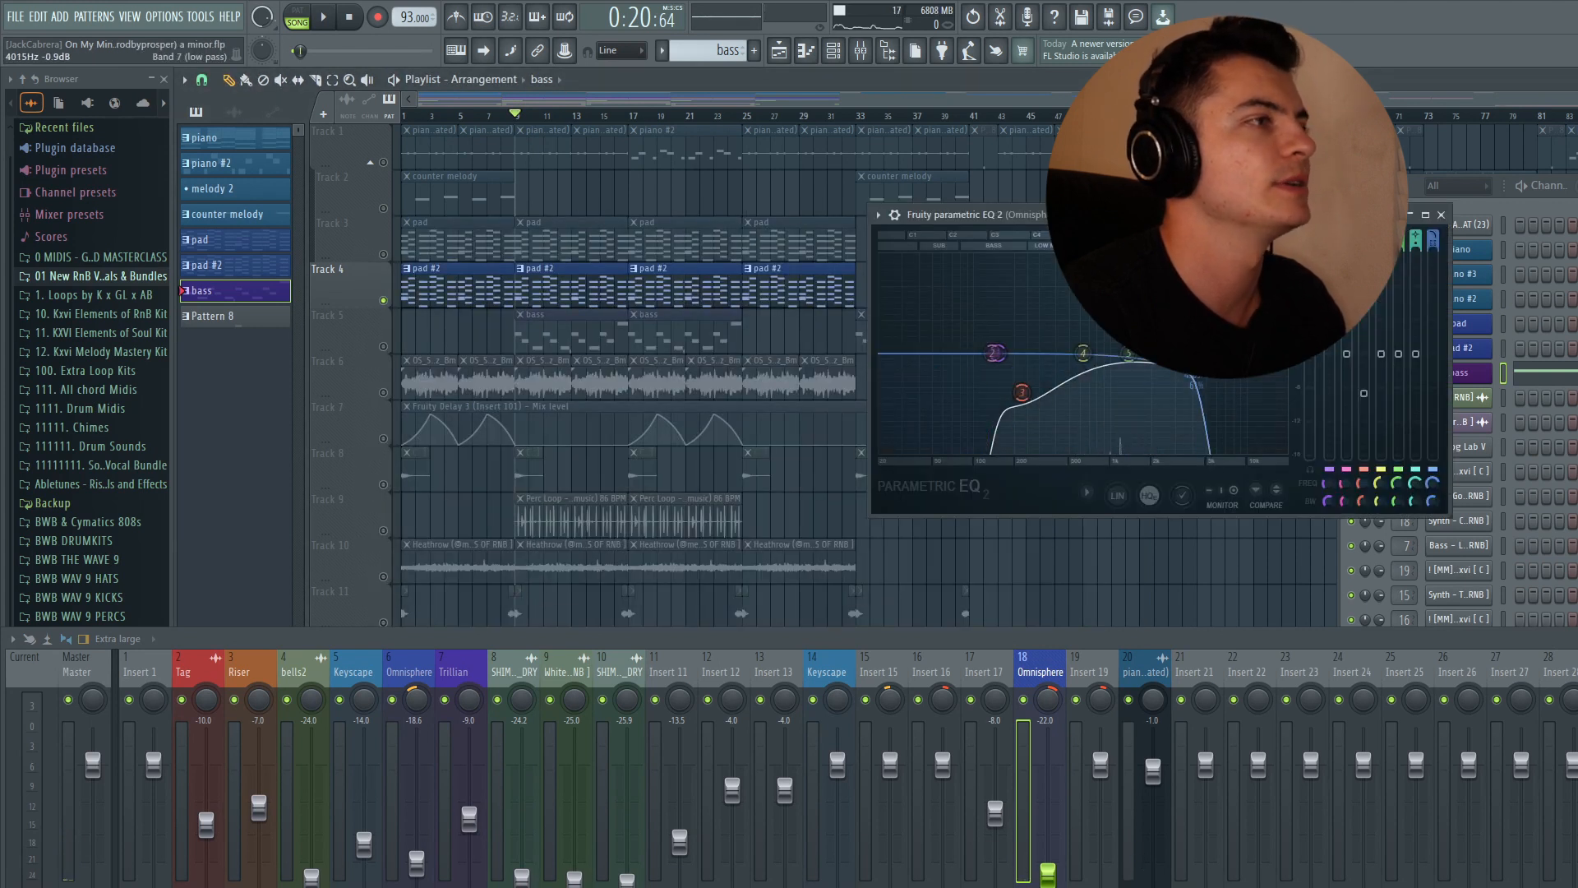
left_click(1425, 214)
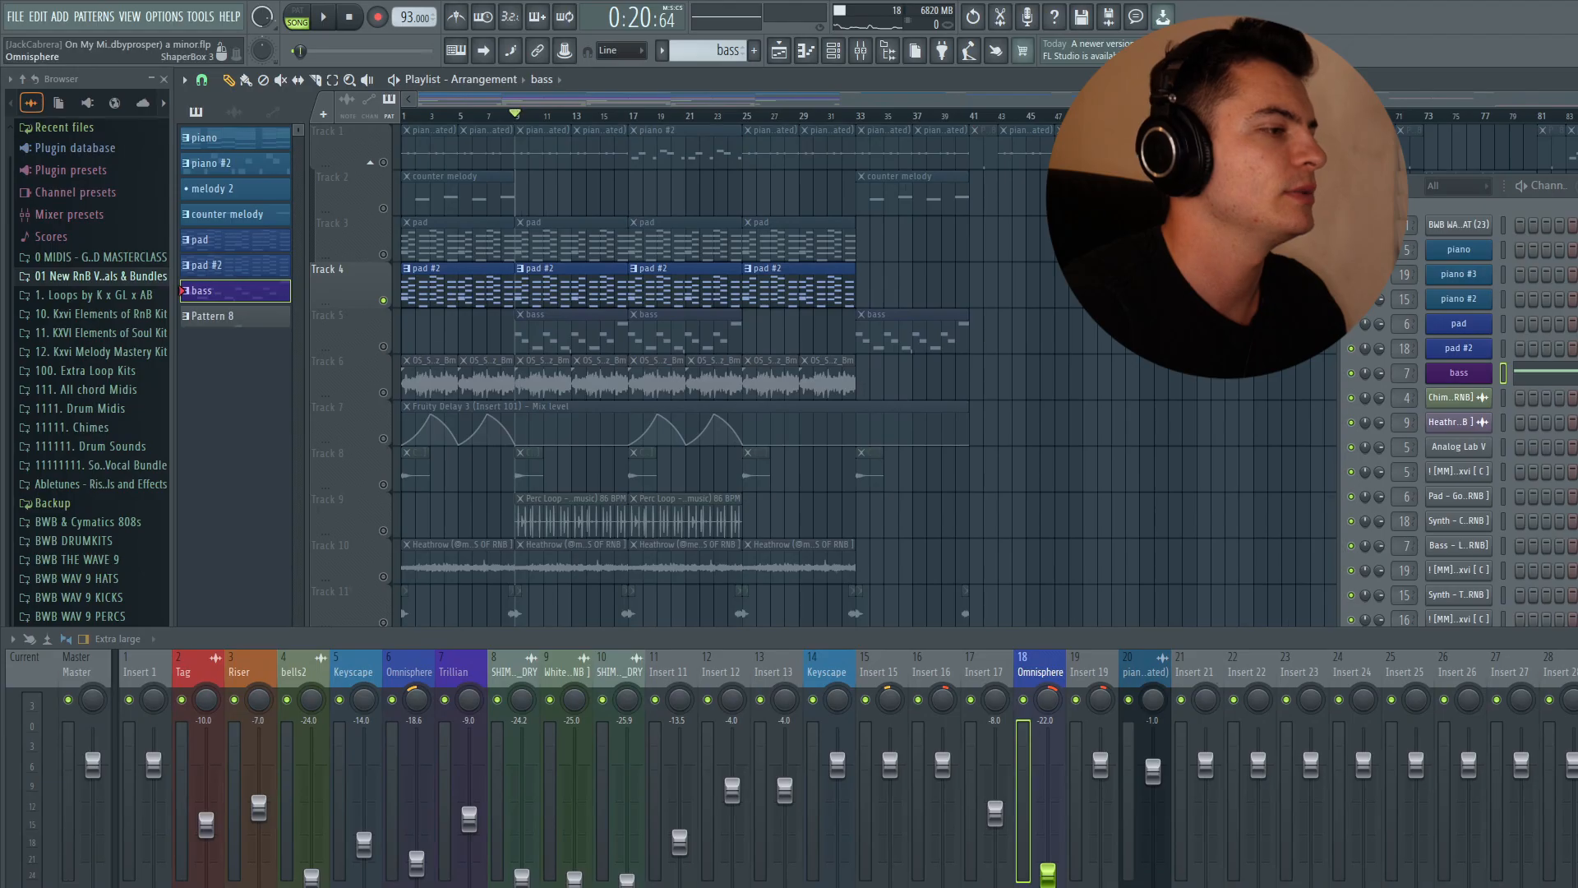
left_click_drag(615, 134, 817, 74)
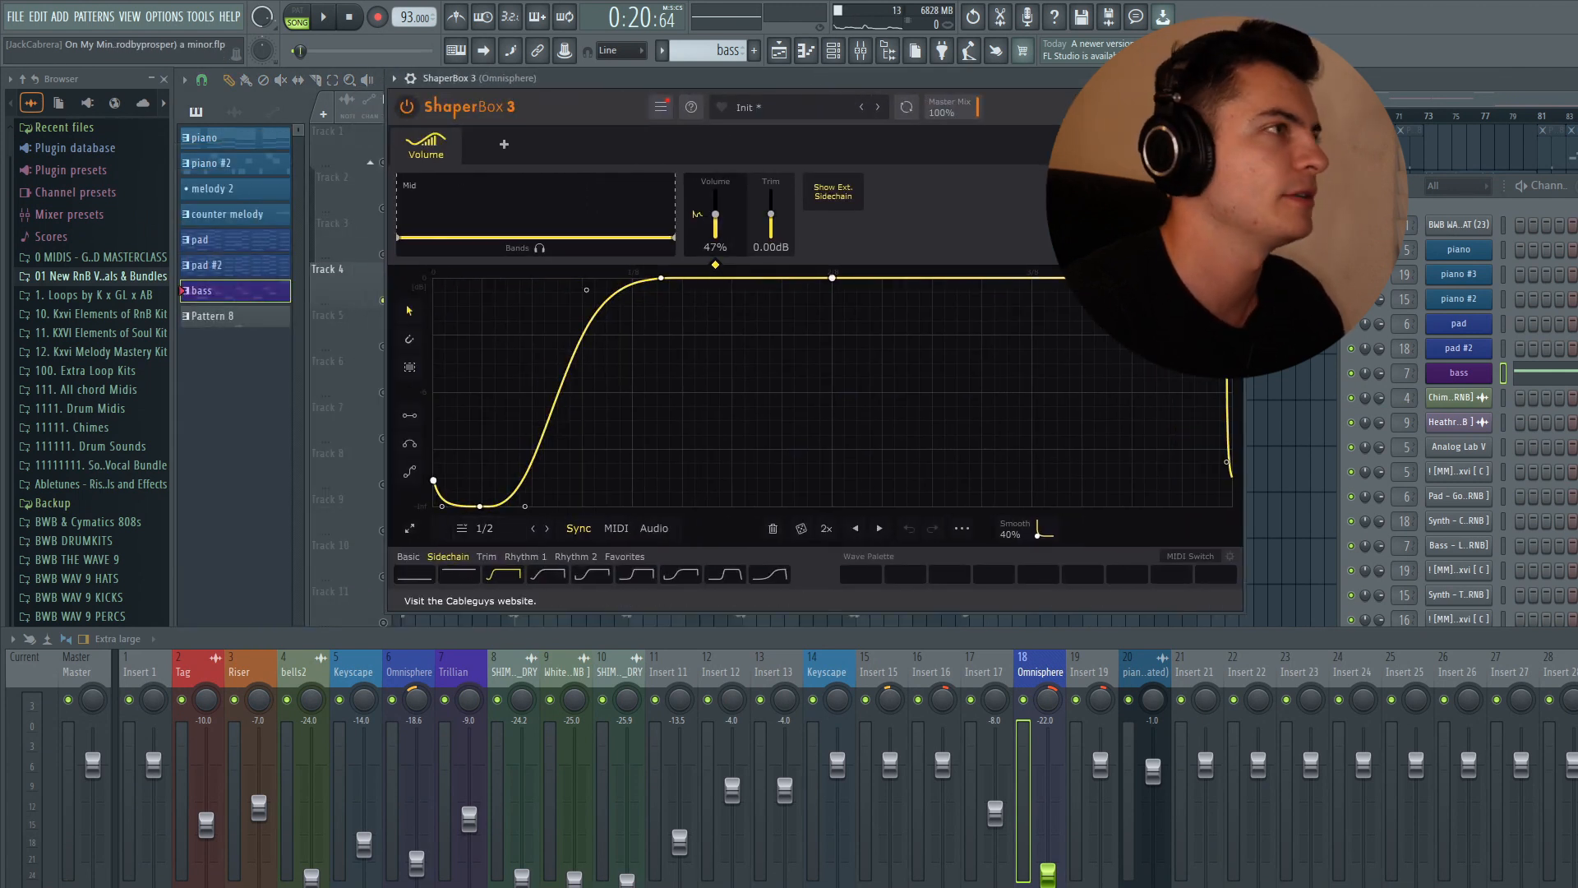
left_click(1232, 78)
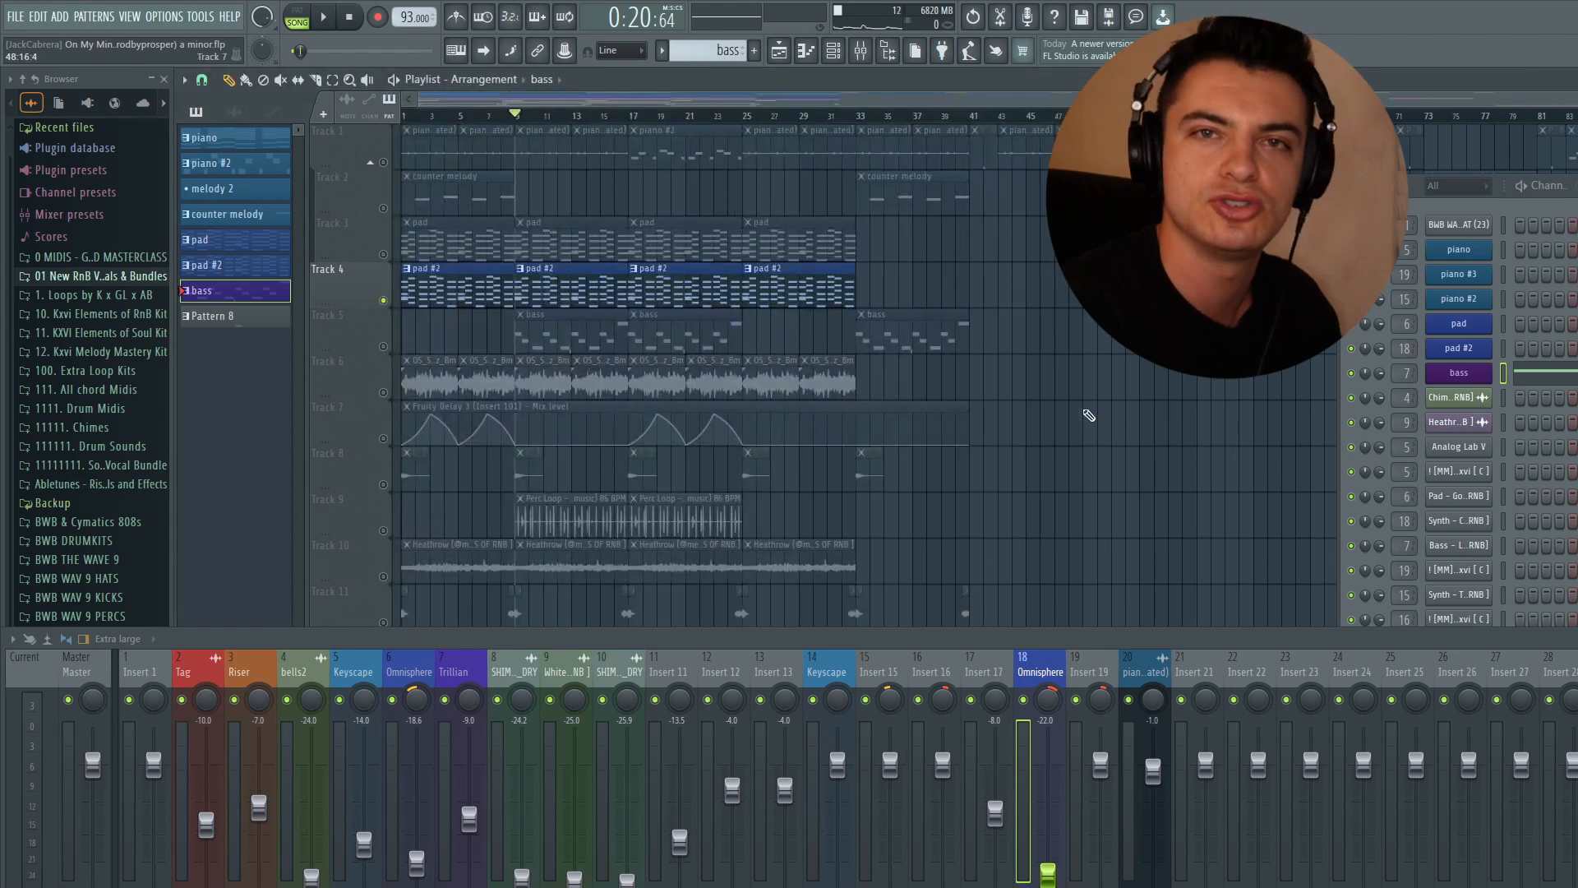
key("F9")
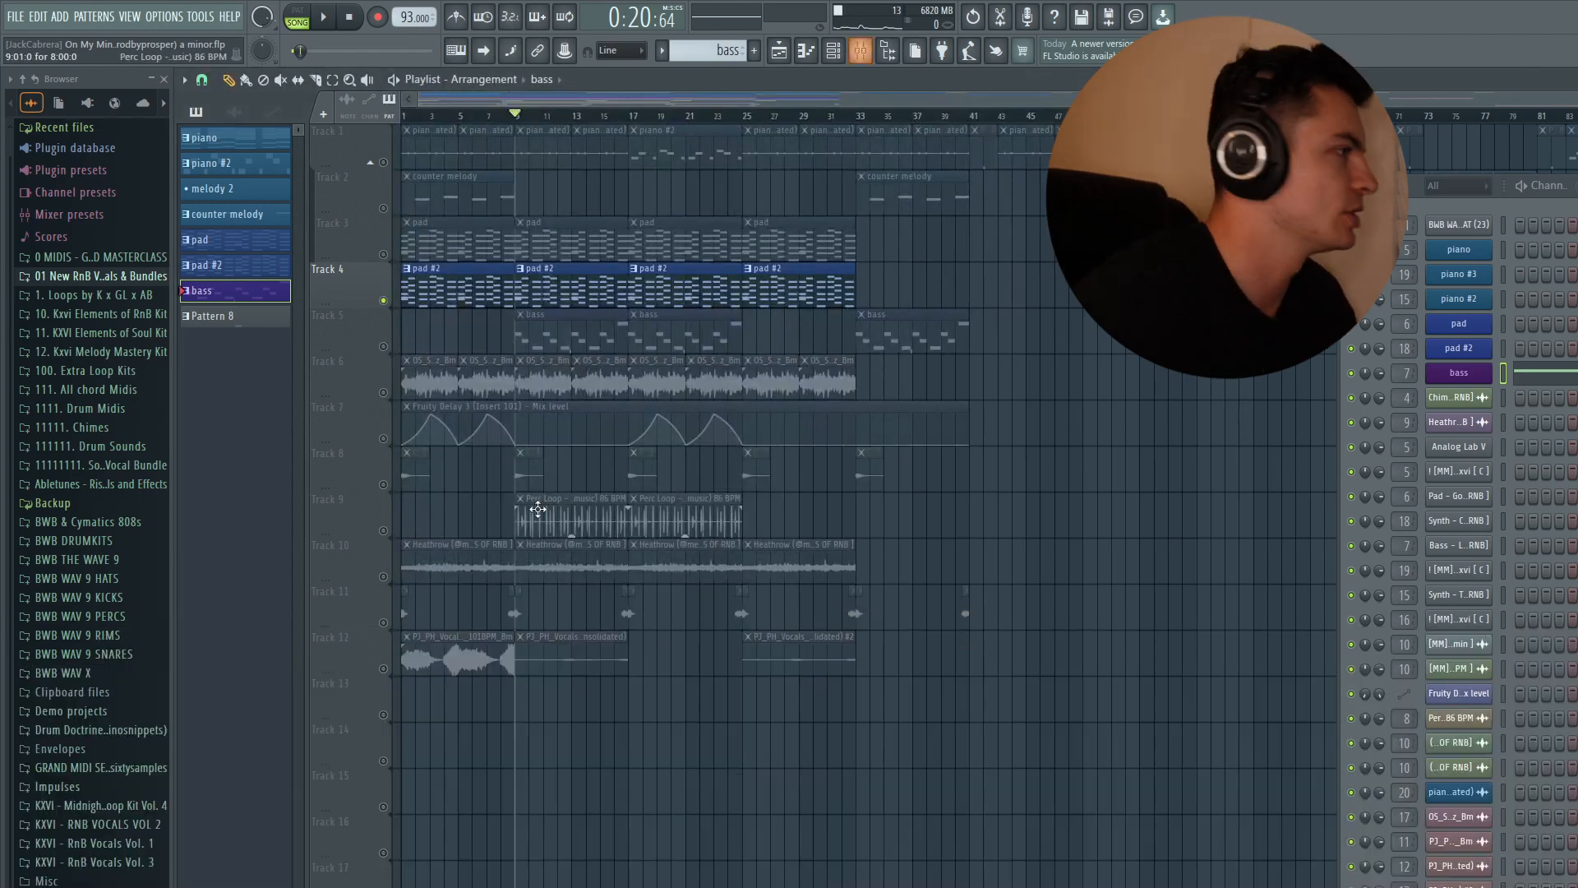
- Solo the bass track and view its Analog Lab instrument with the Bass - Reese preset
right_click(383, 347)
double_click(258, 297)
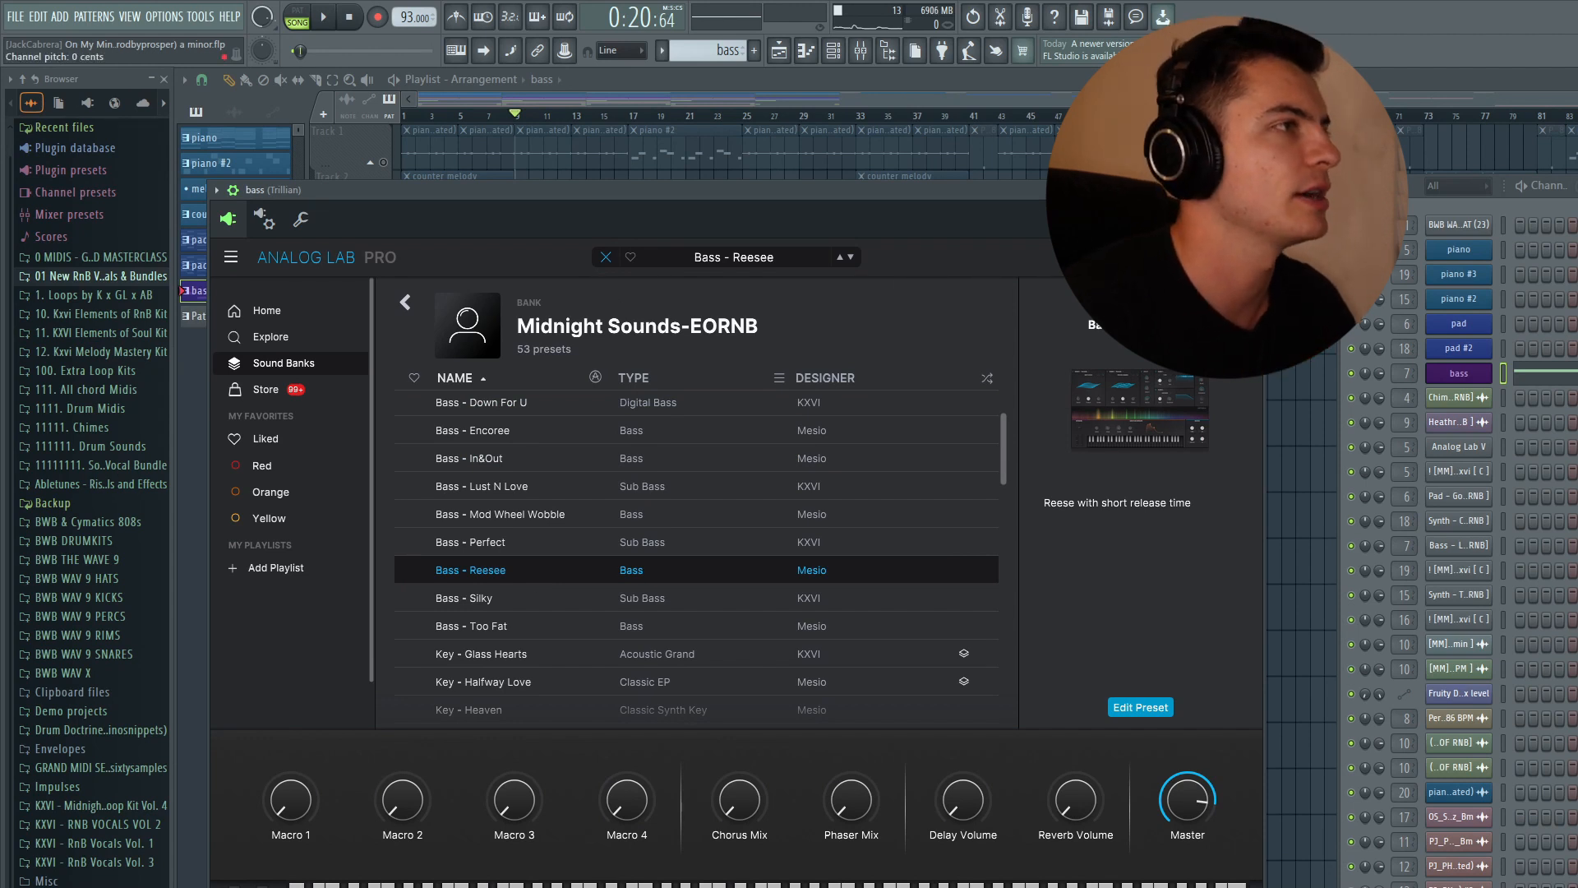
left_click(1252, 190)
- Open the bass pattern in the piano roll, select its A4 and D4 notes, and play it back
double_click(954, 336)
scroll(965, 342, "down", 5)
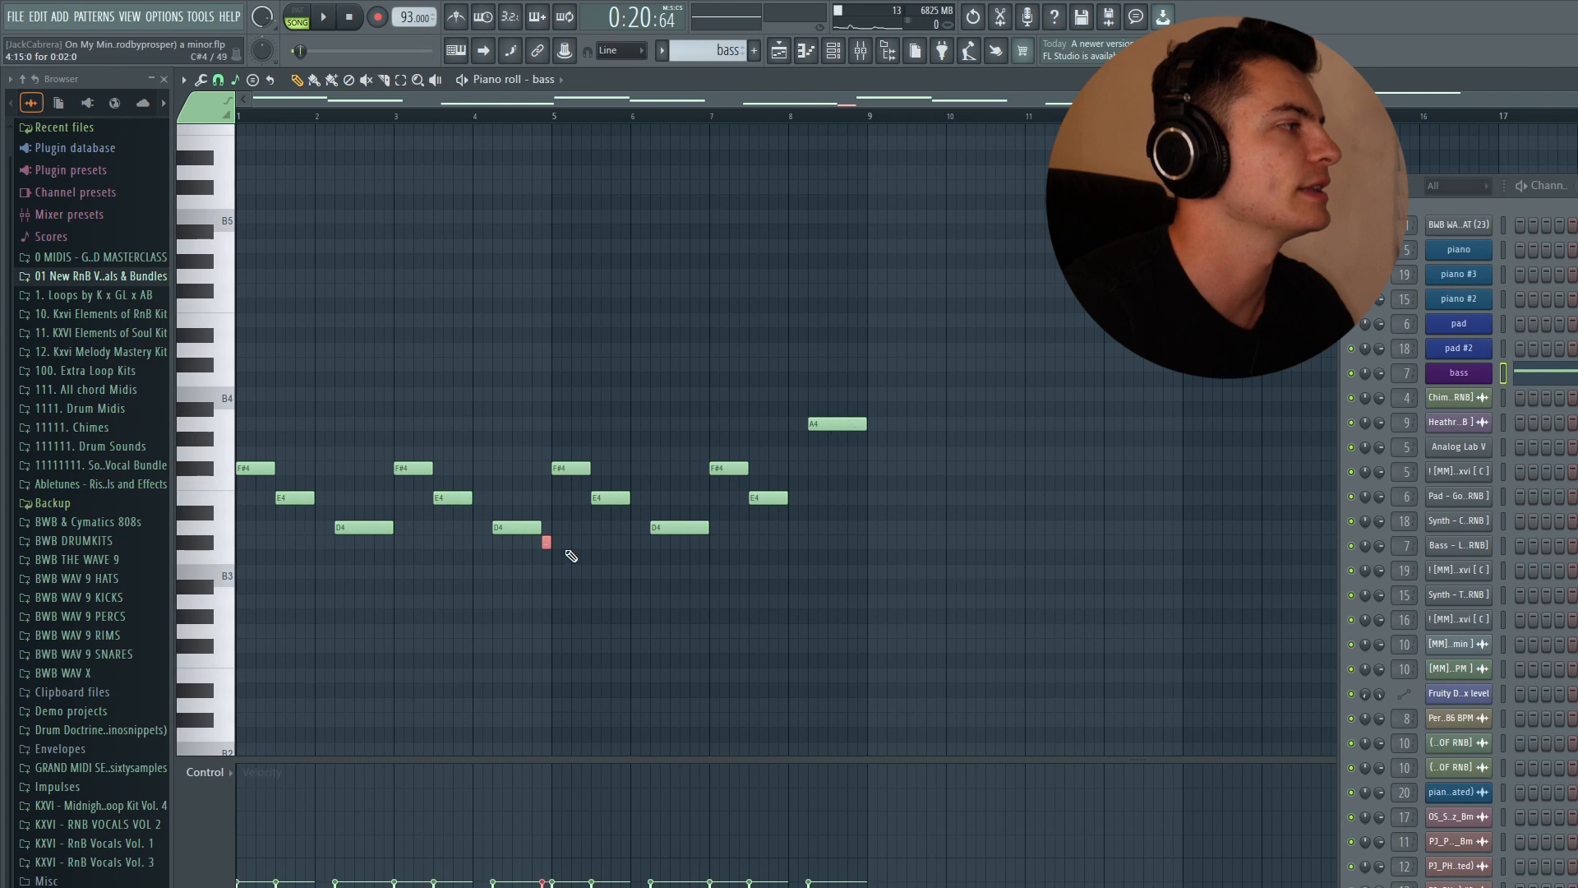
left_click(817, 422)
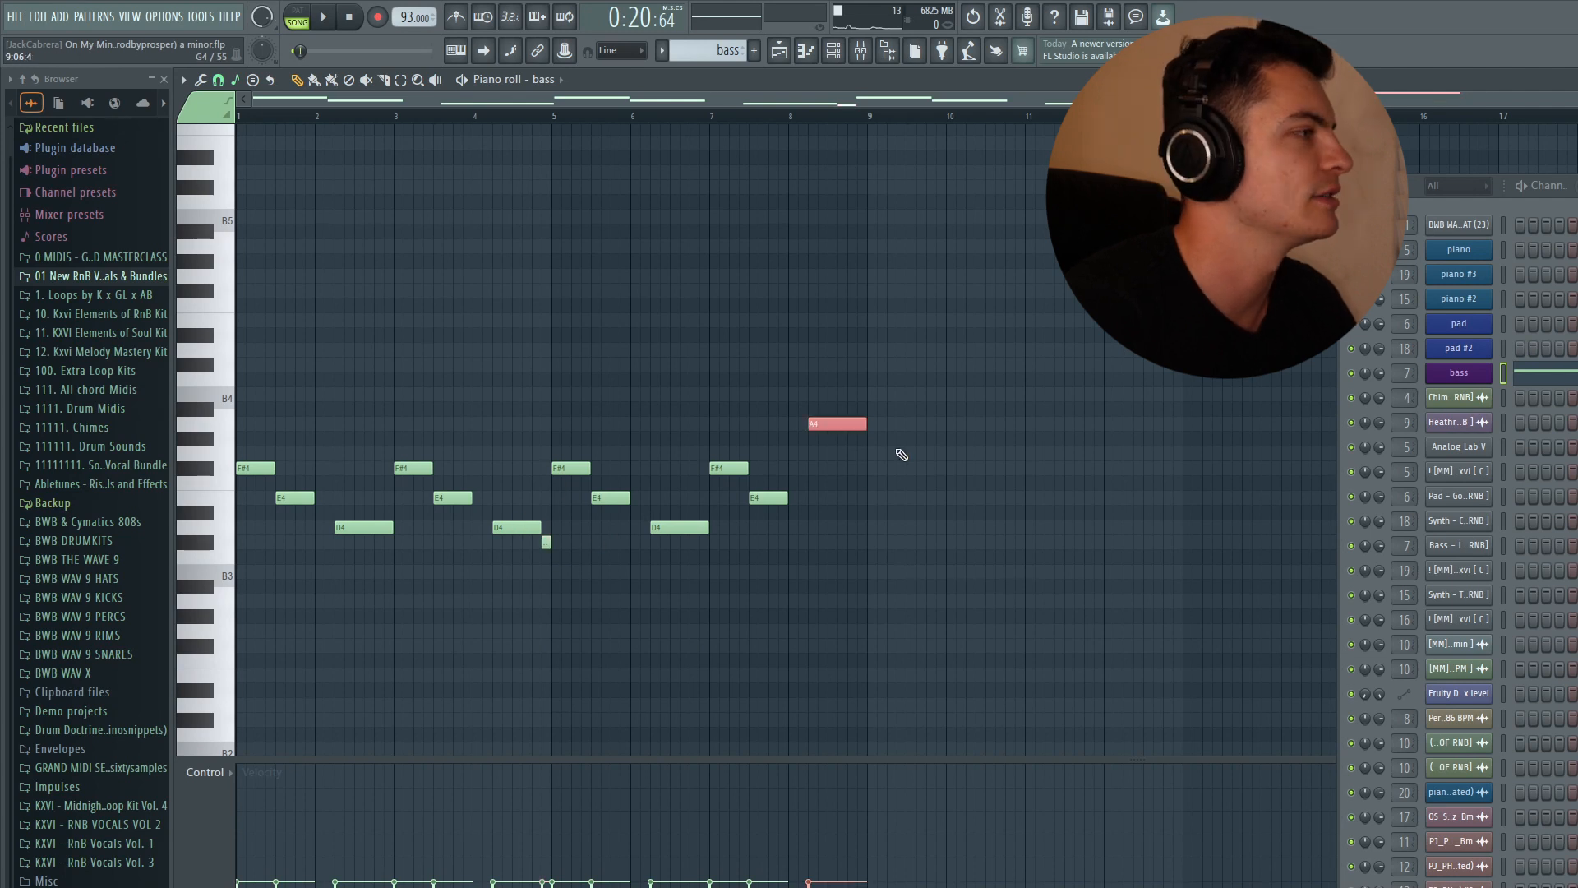
left_click(514, 527)
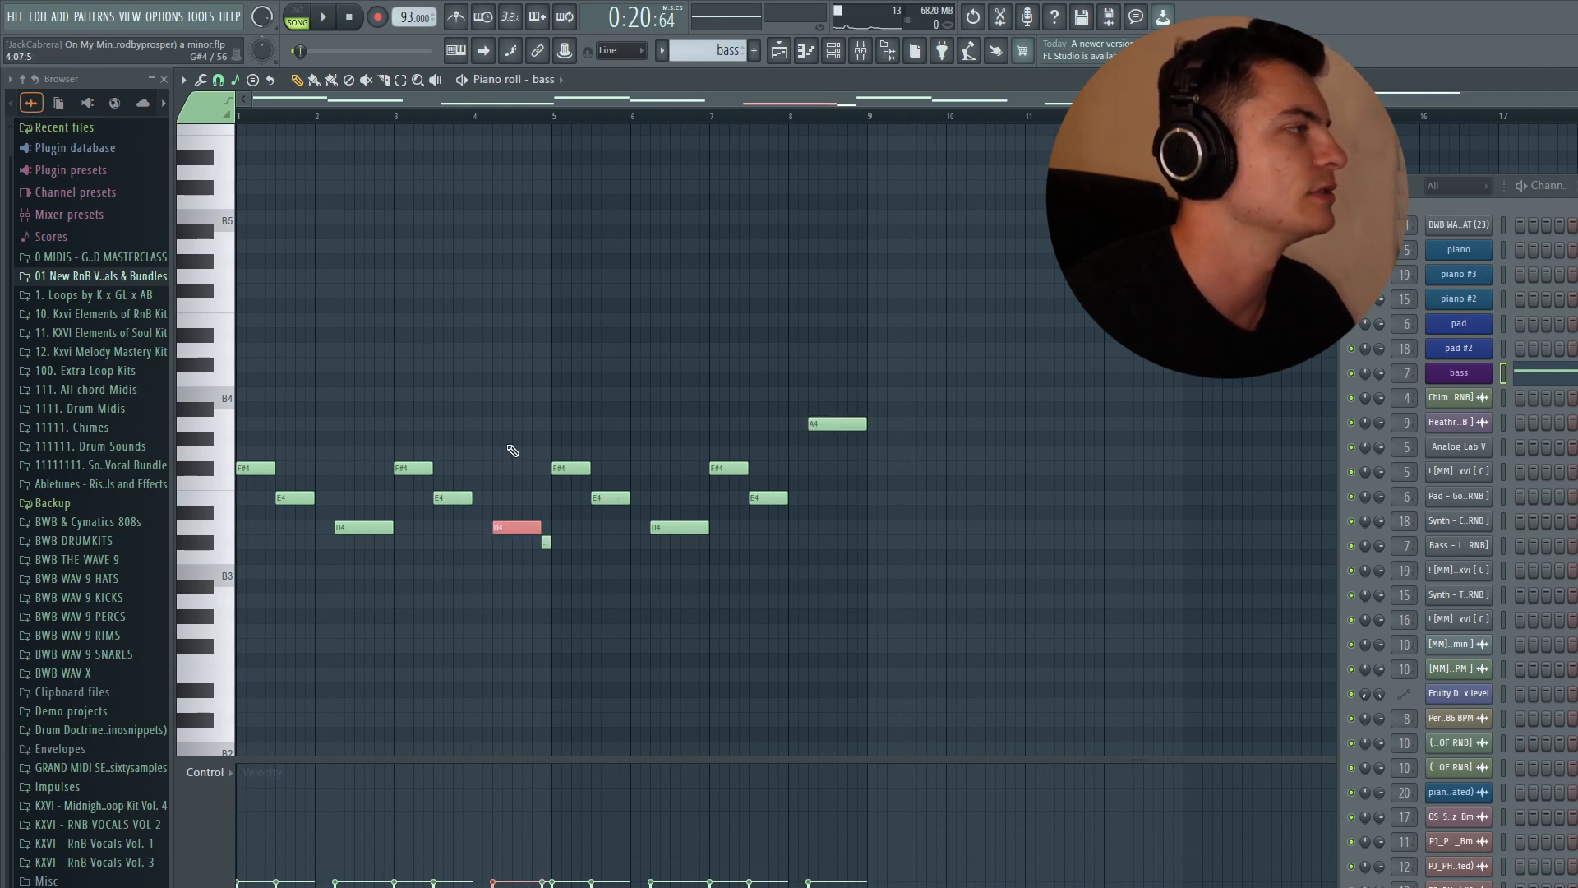
left_click(729, 340)
key("space")
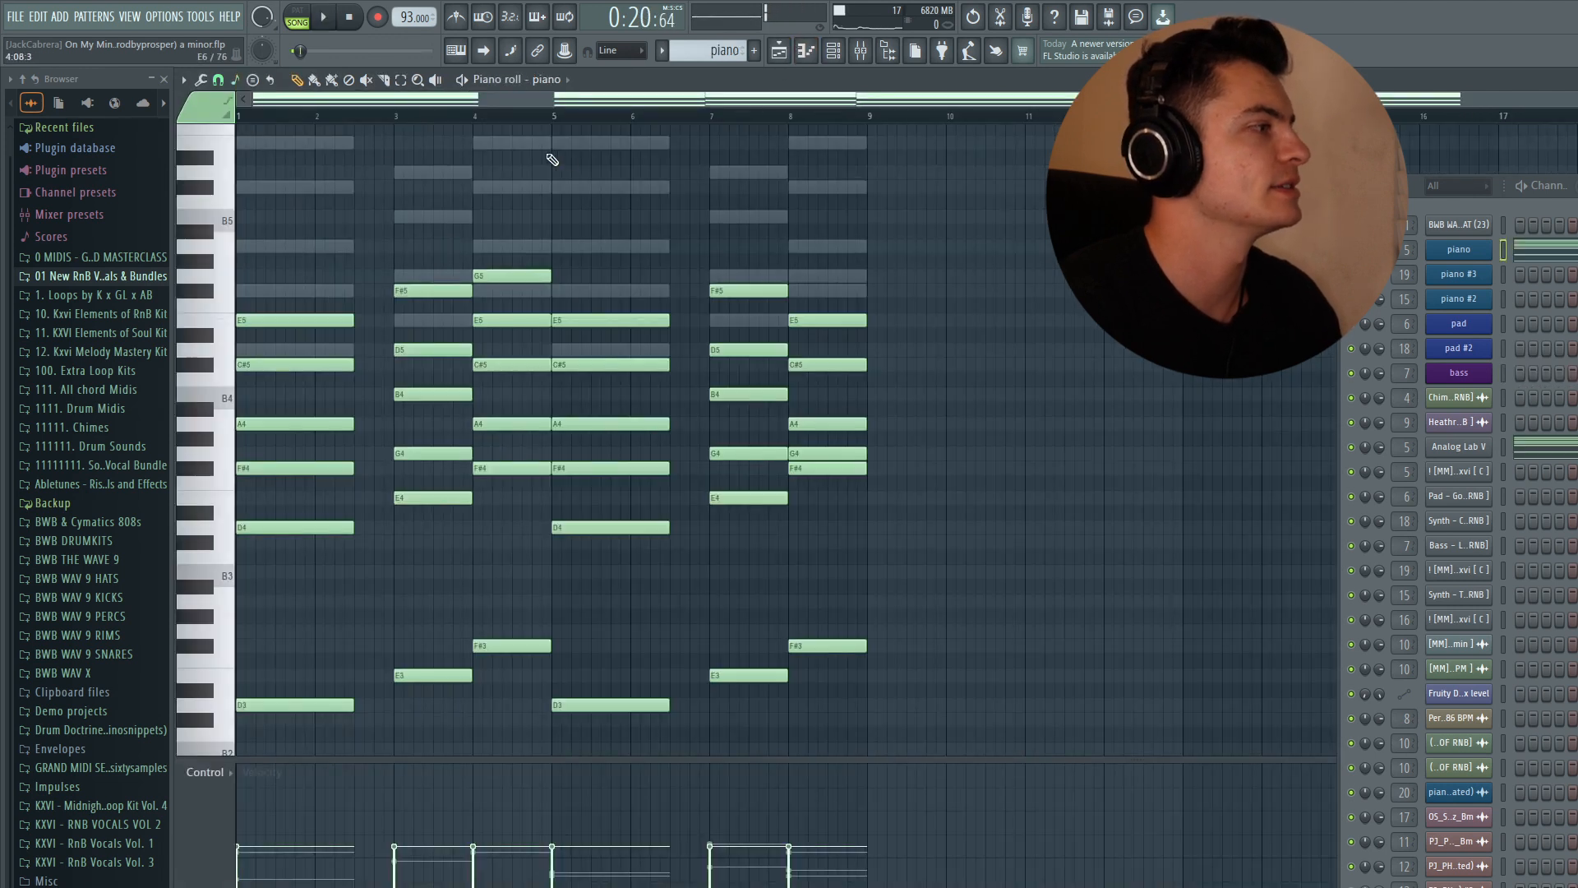
- Return to the playlist, unsolo the bass track and audition the full arrangement
scroll(725, 562, "down", 2)
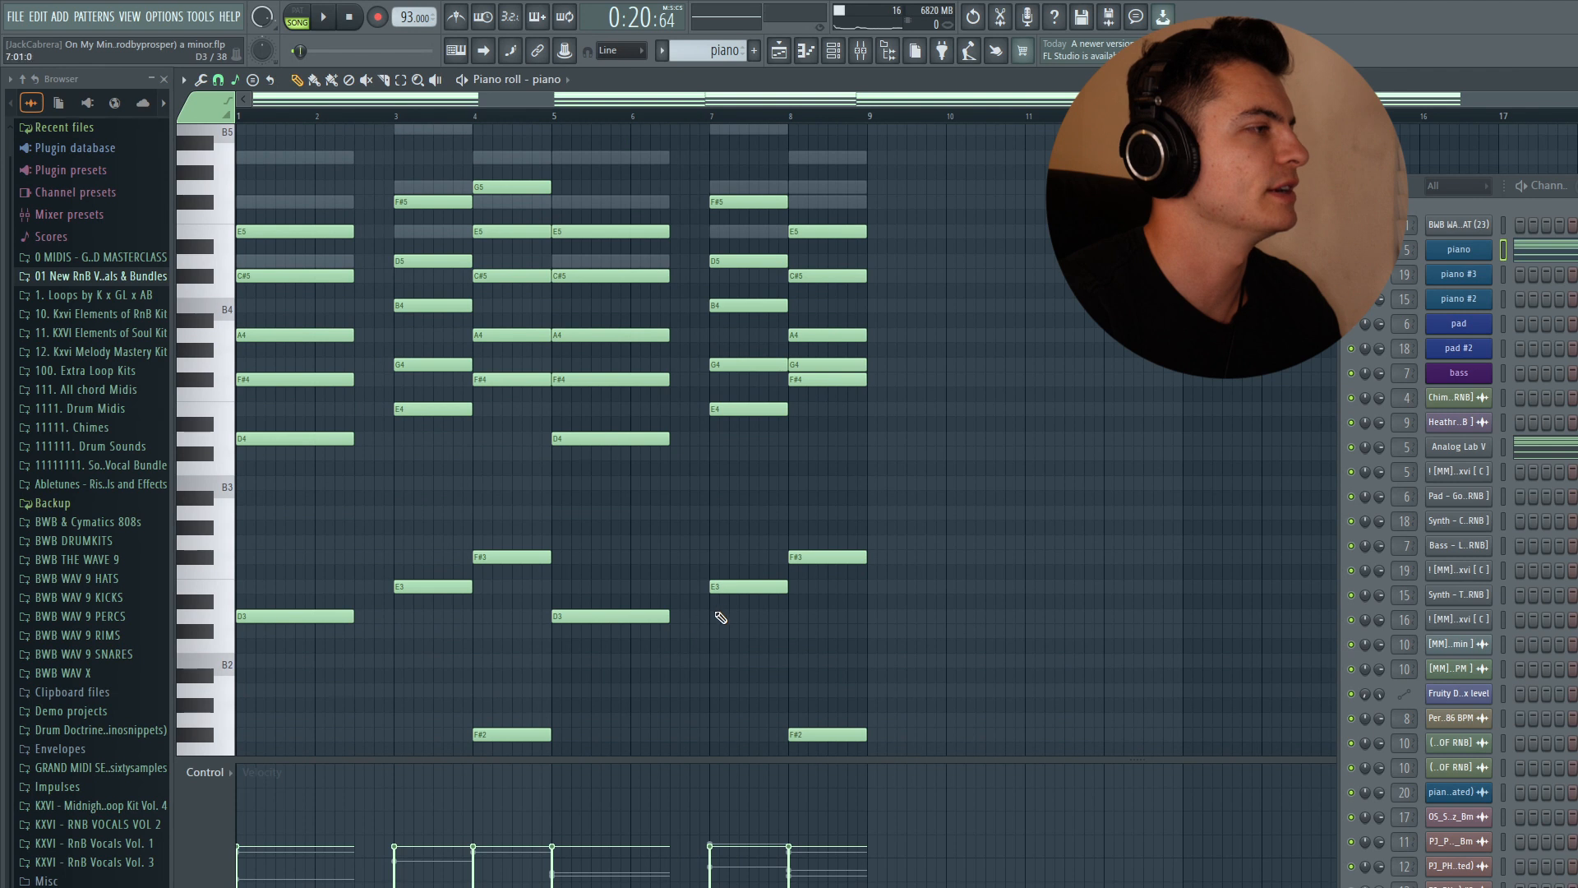
left_click(778, 51)
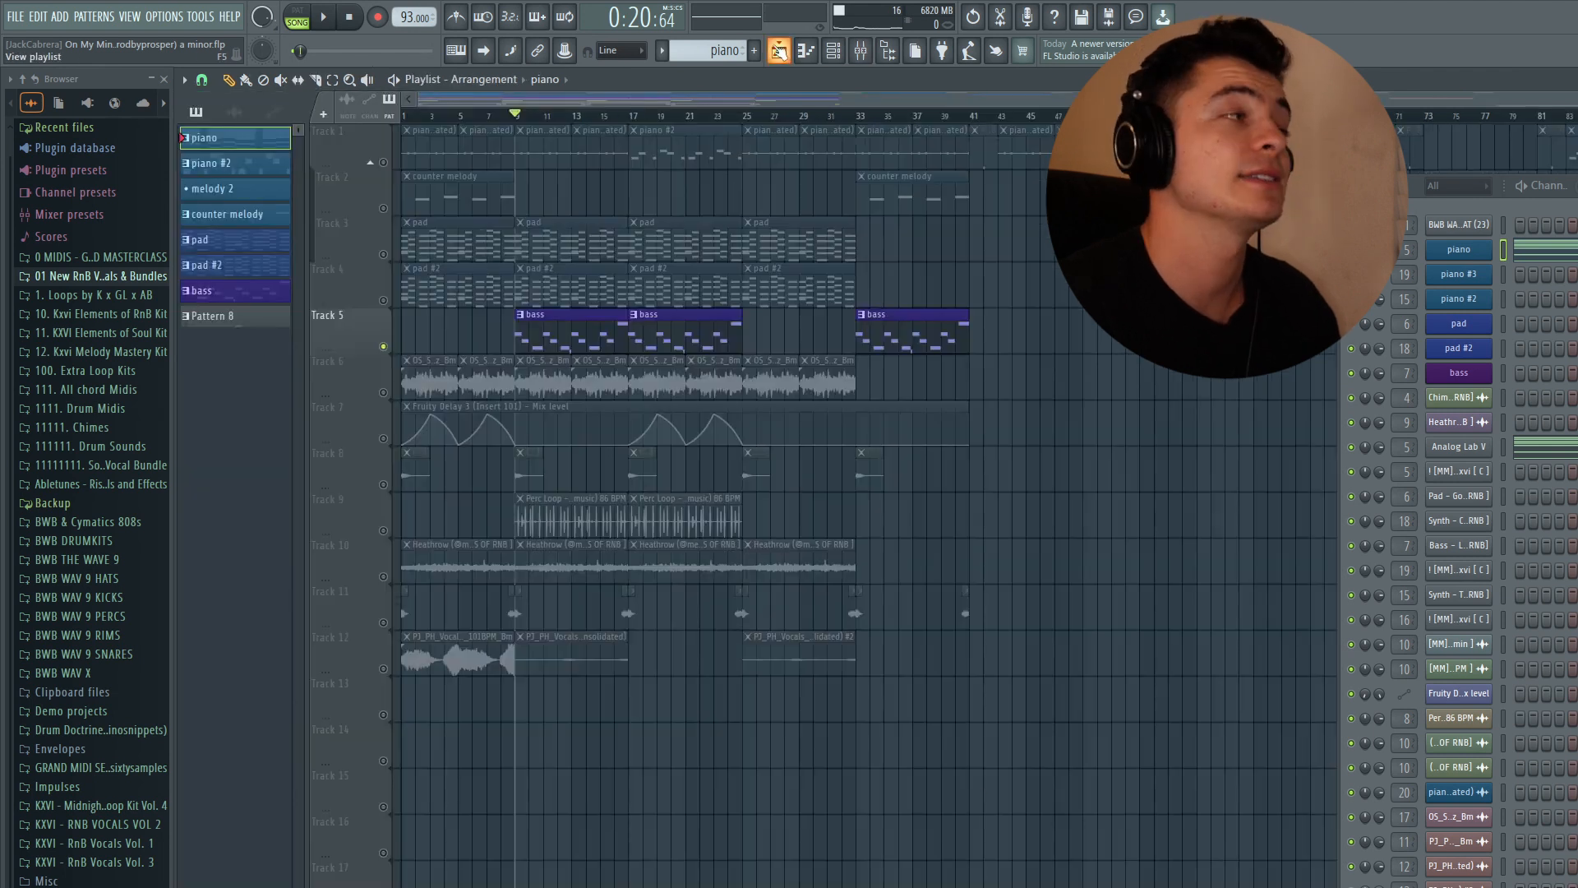
right_click(383, 346)
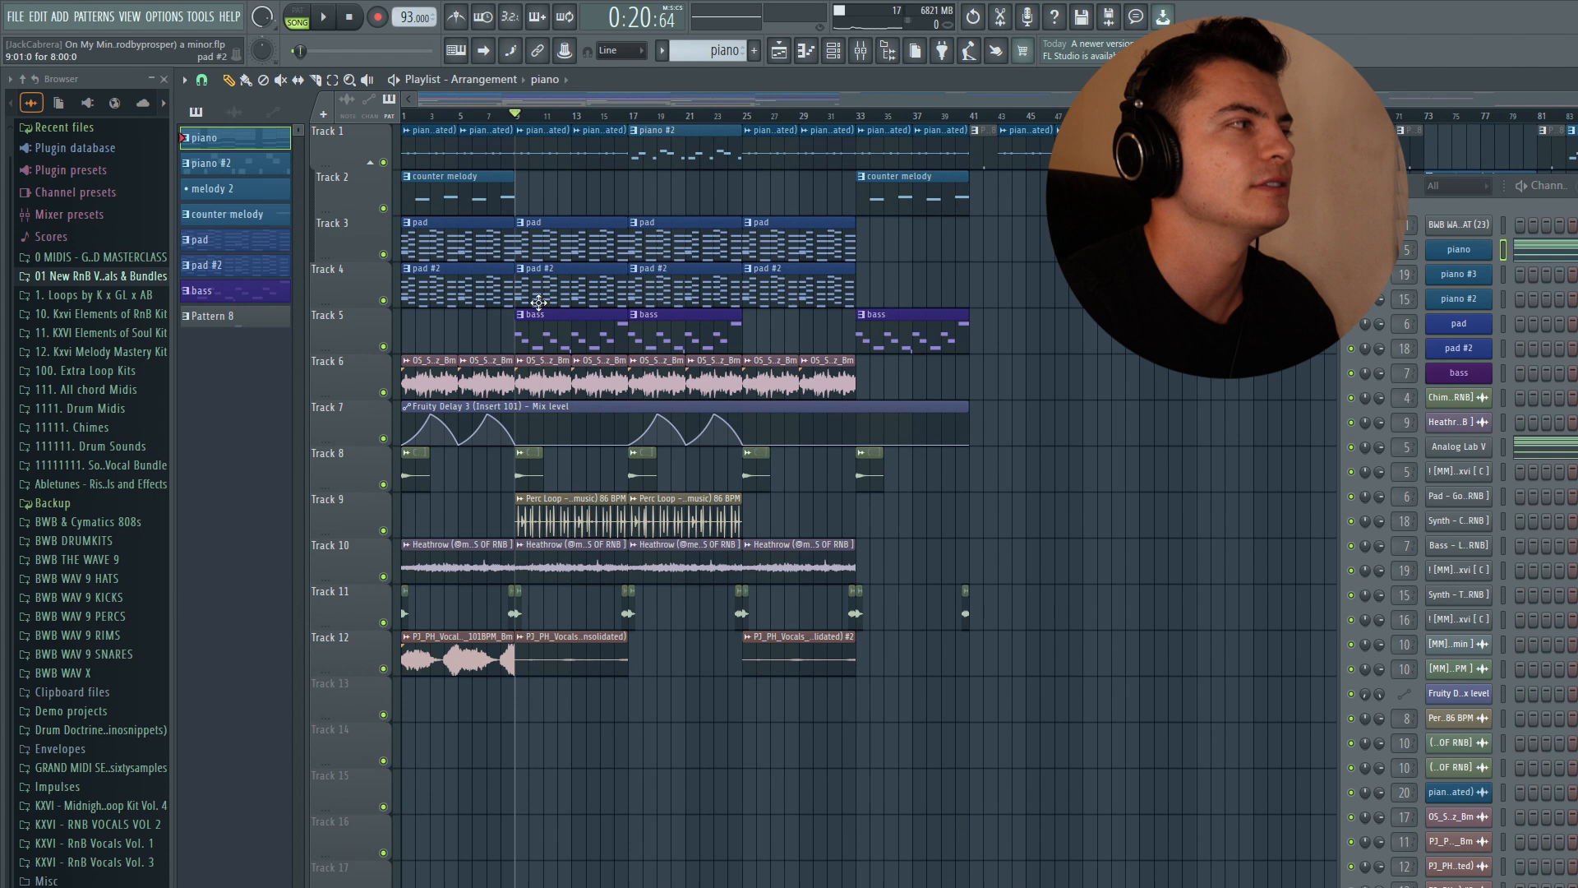
scroll(715, 274, "up", 5)
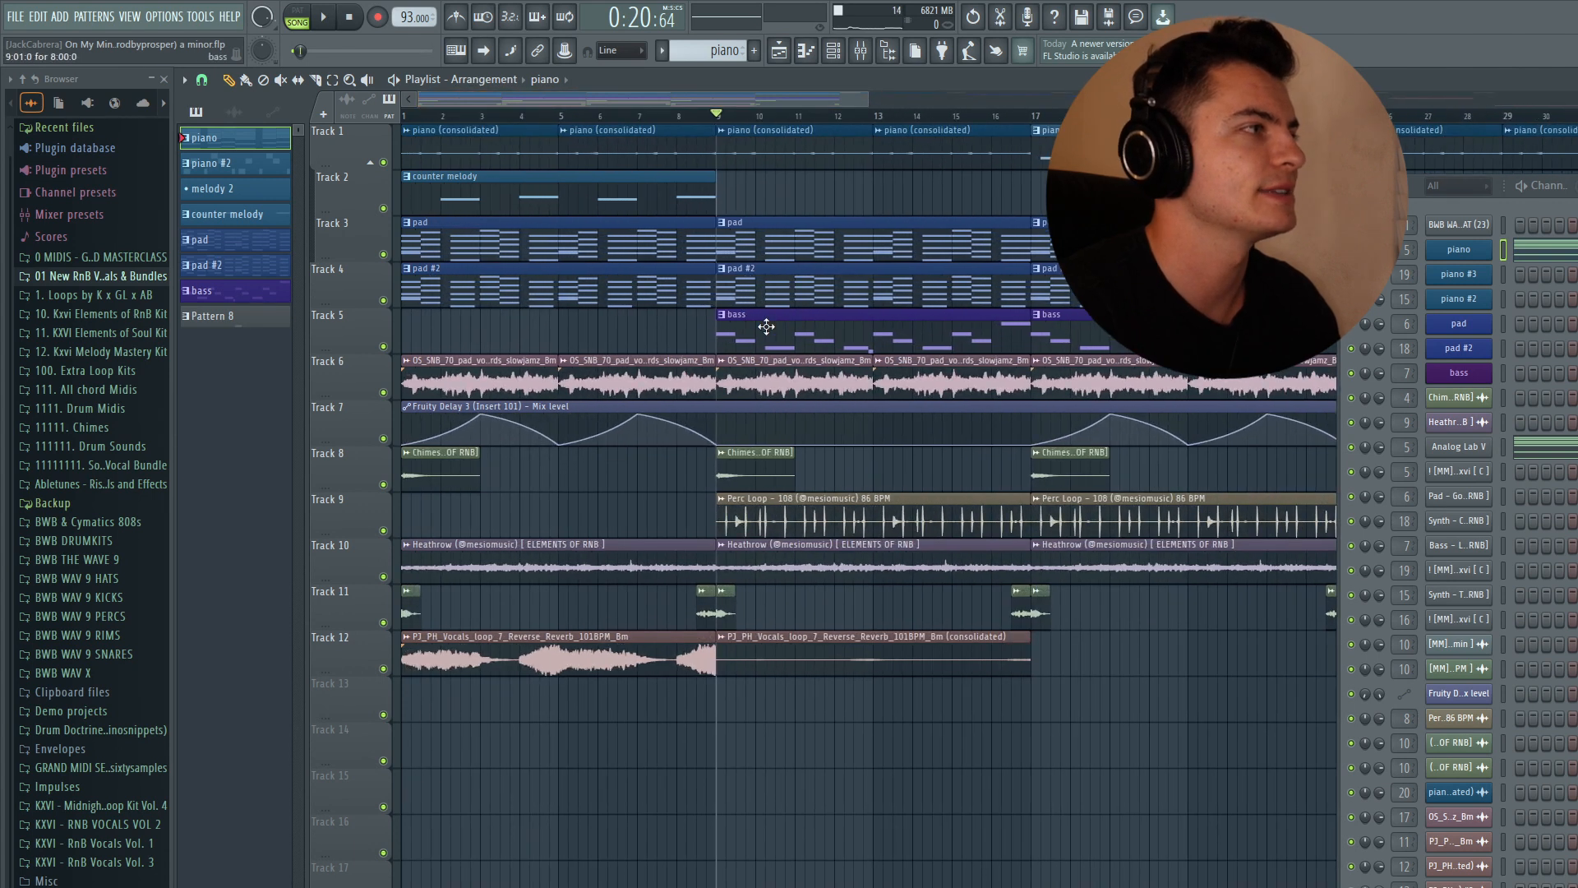
key("space")
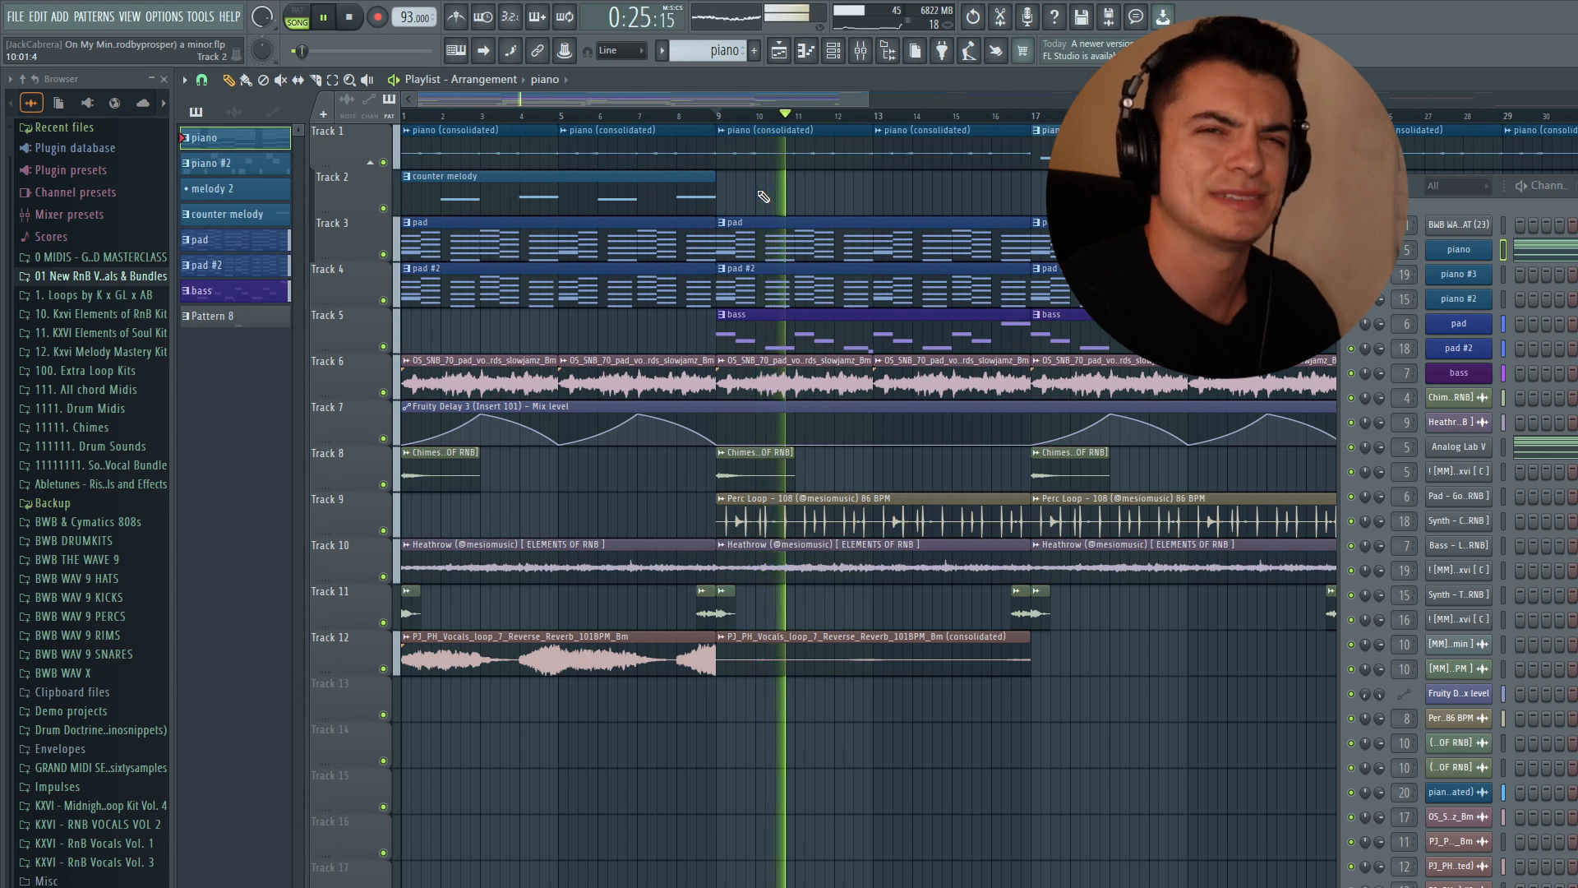
key("space")
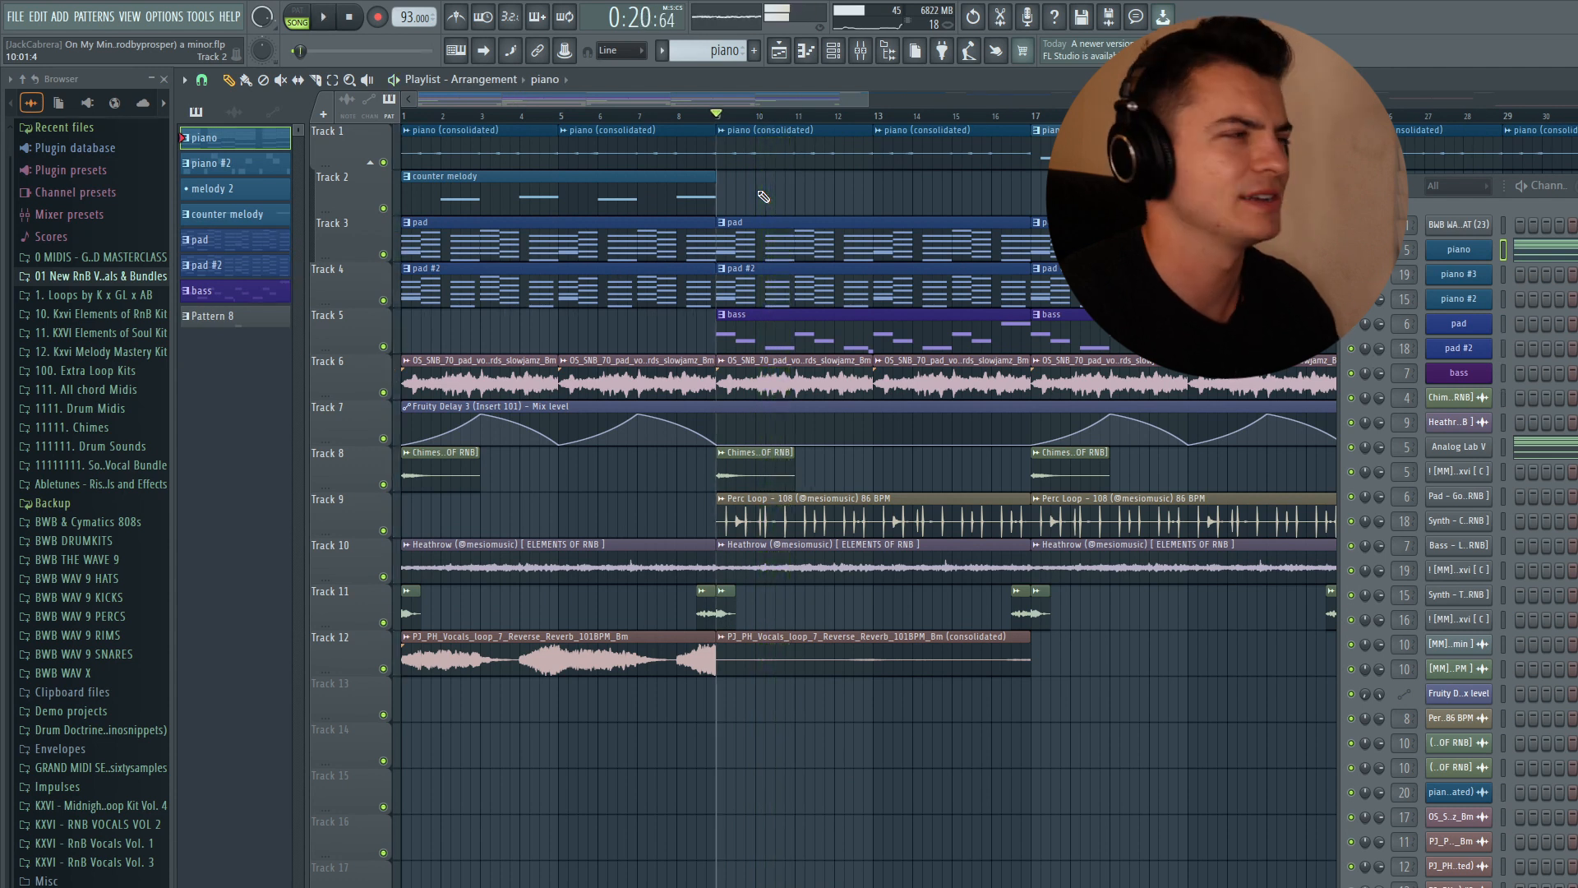
- Solo the piano track from bar 15, select the piano #2 pattern and audition the Synth - Turning notes
left_click_drag(493, 116, 345, 116)
scroll(567, 131, "down", 4)
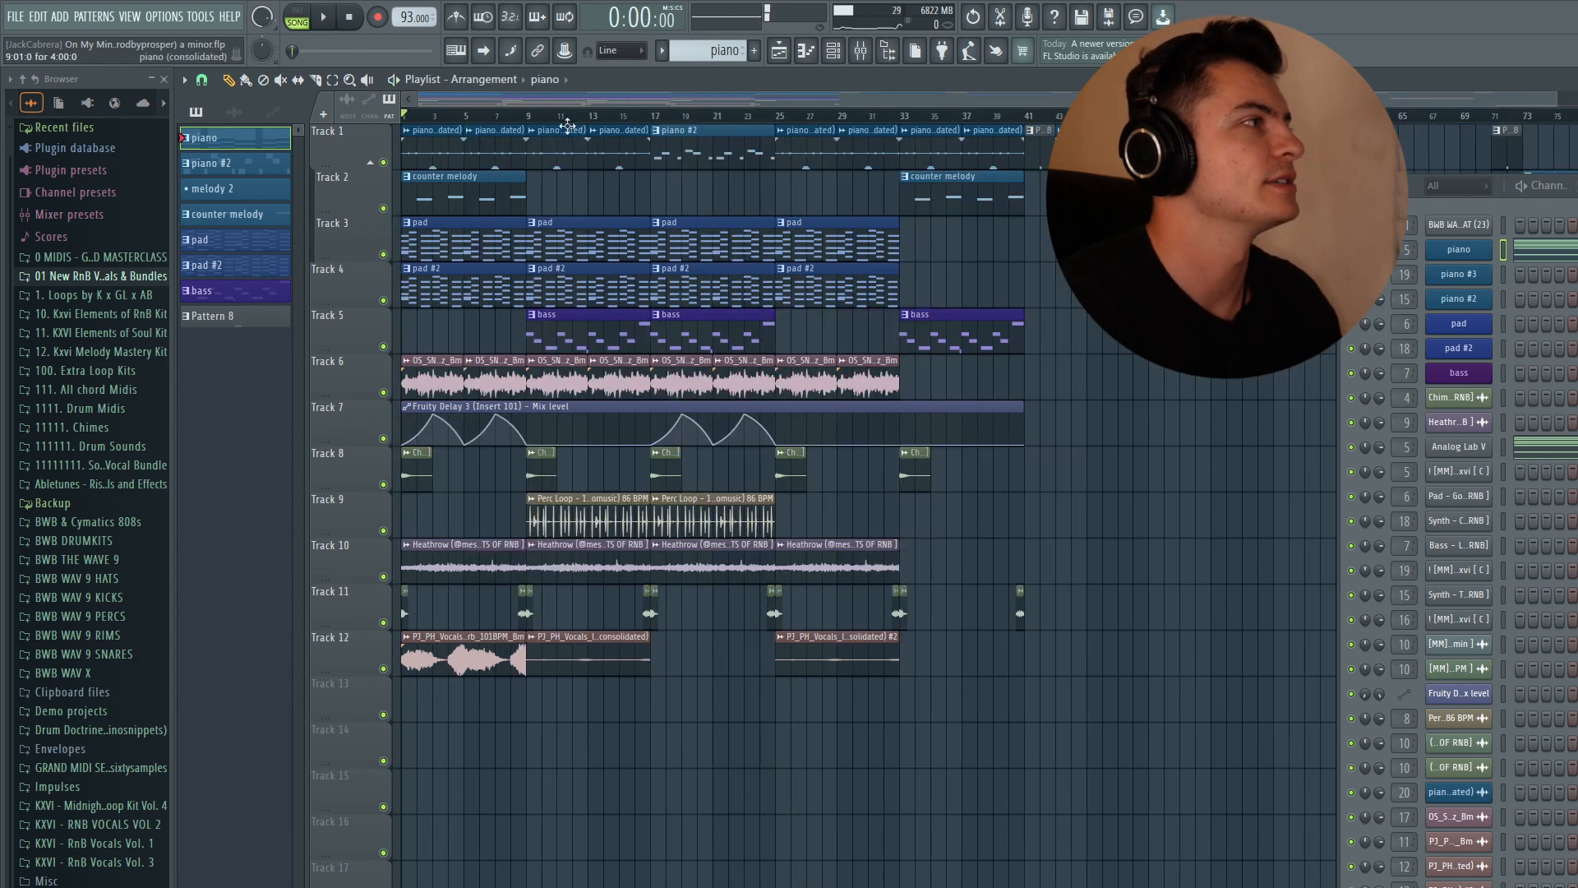
left_click(652, 116)
right_click(383, 163)
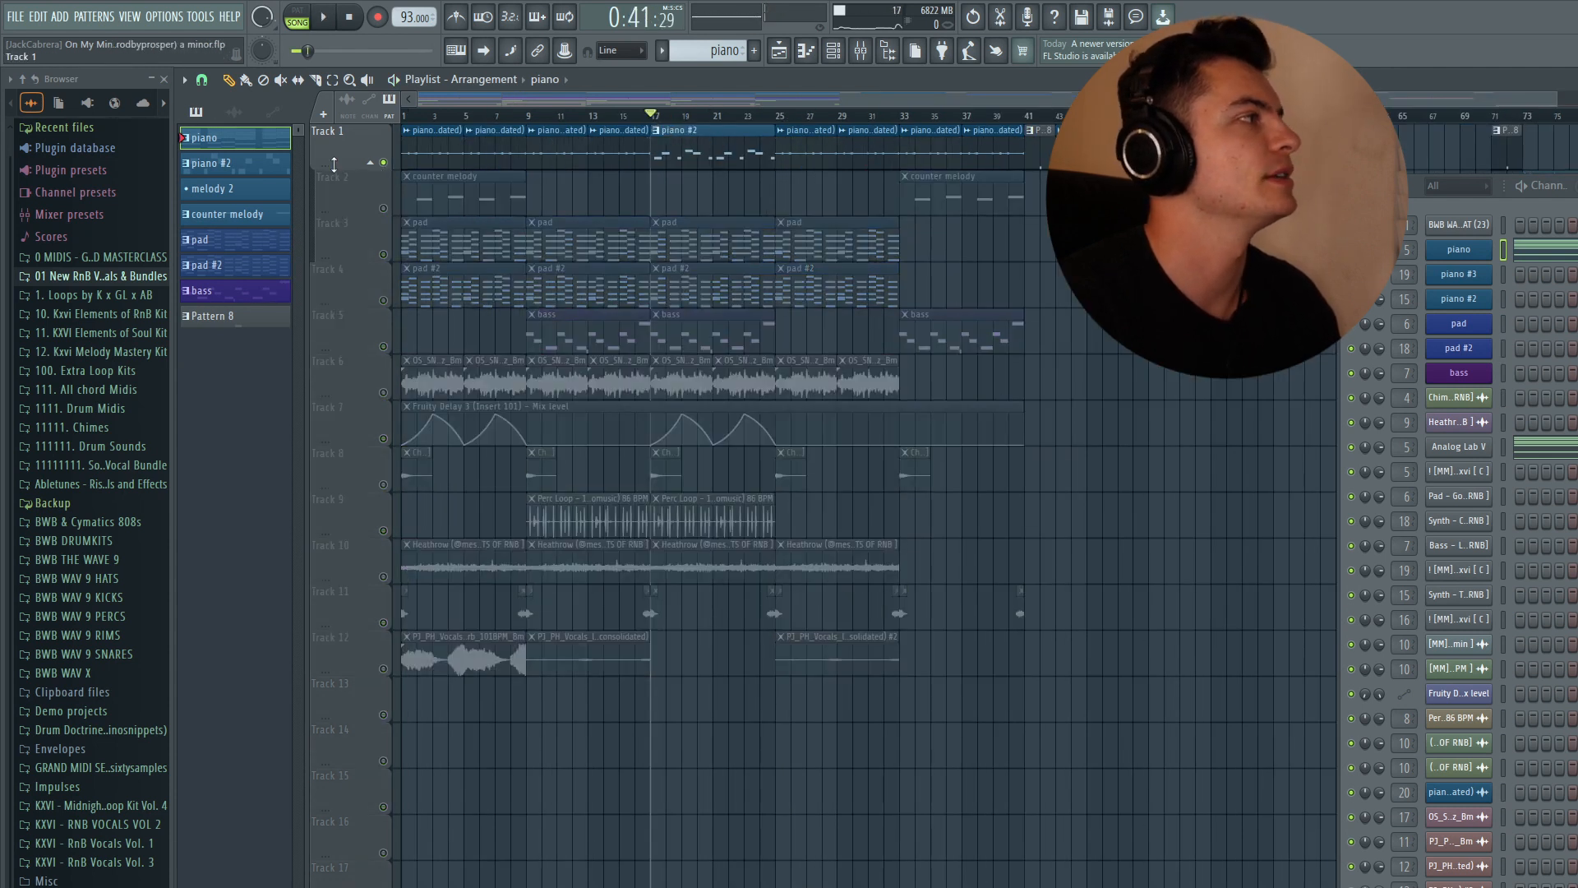
left_click(232, 163)
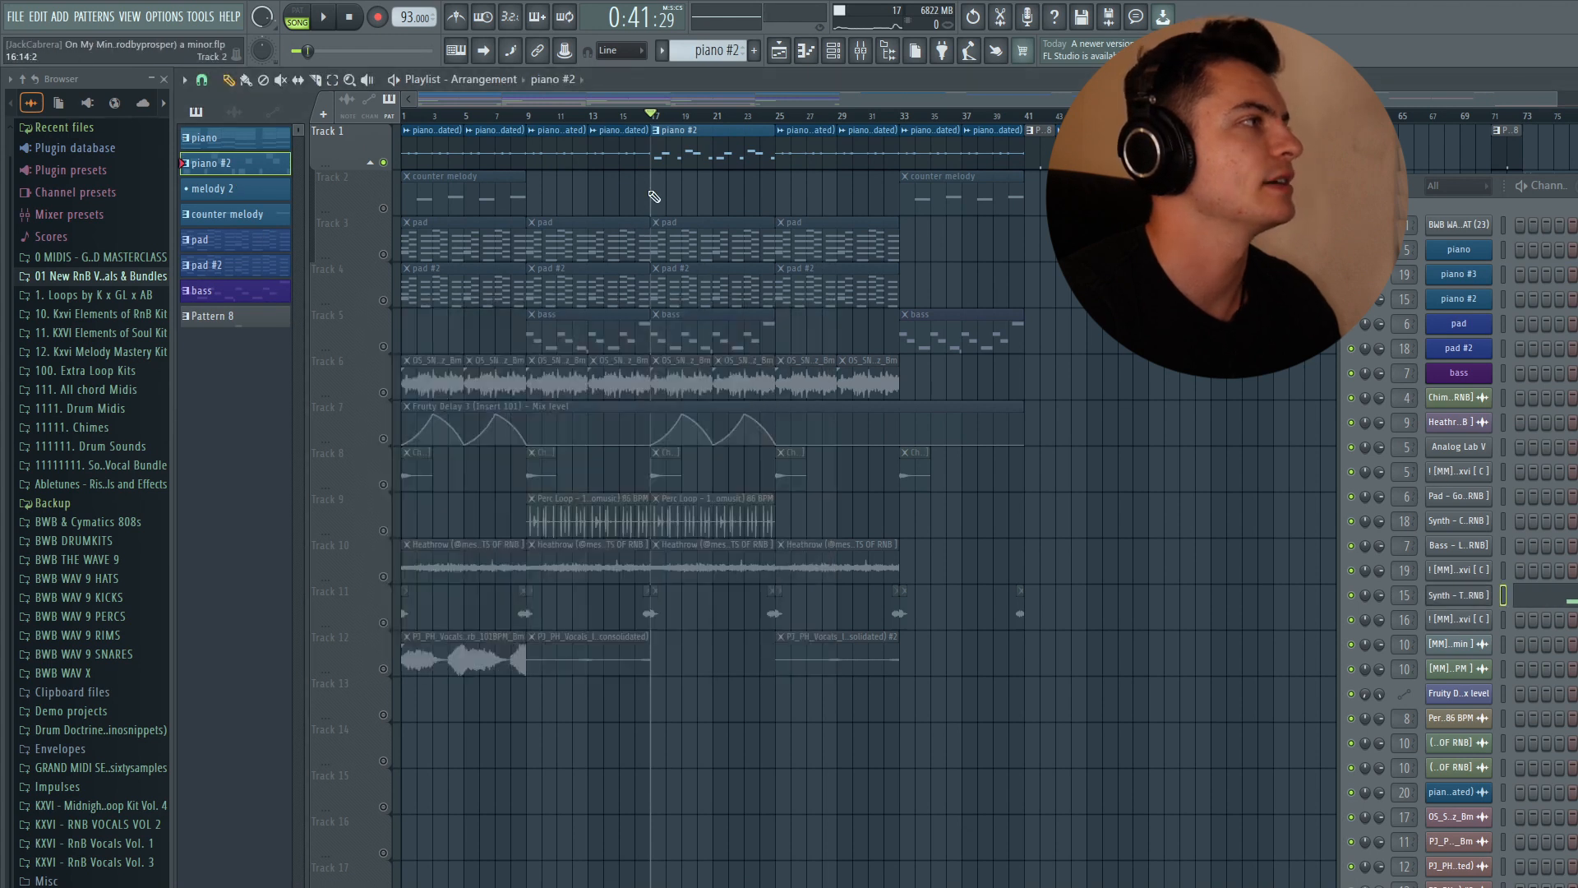
key("space")
left_click(1552, 599)
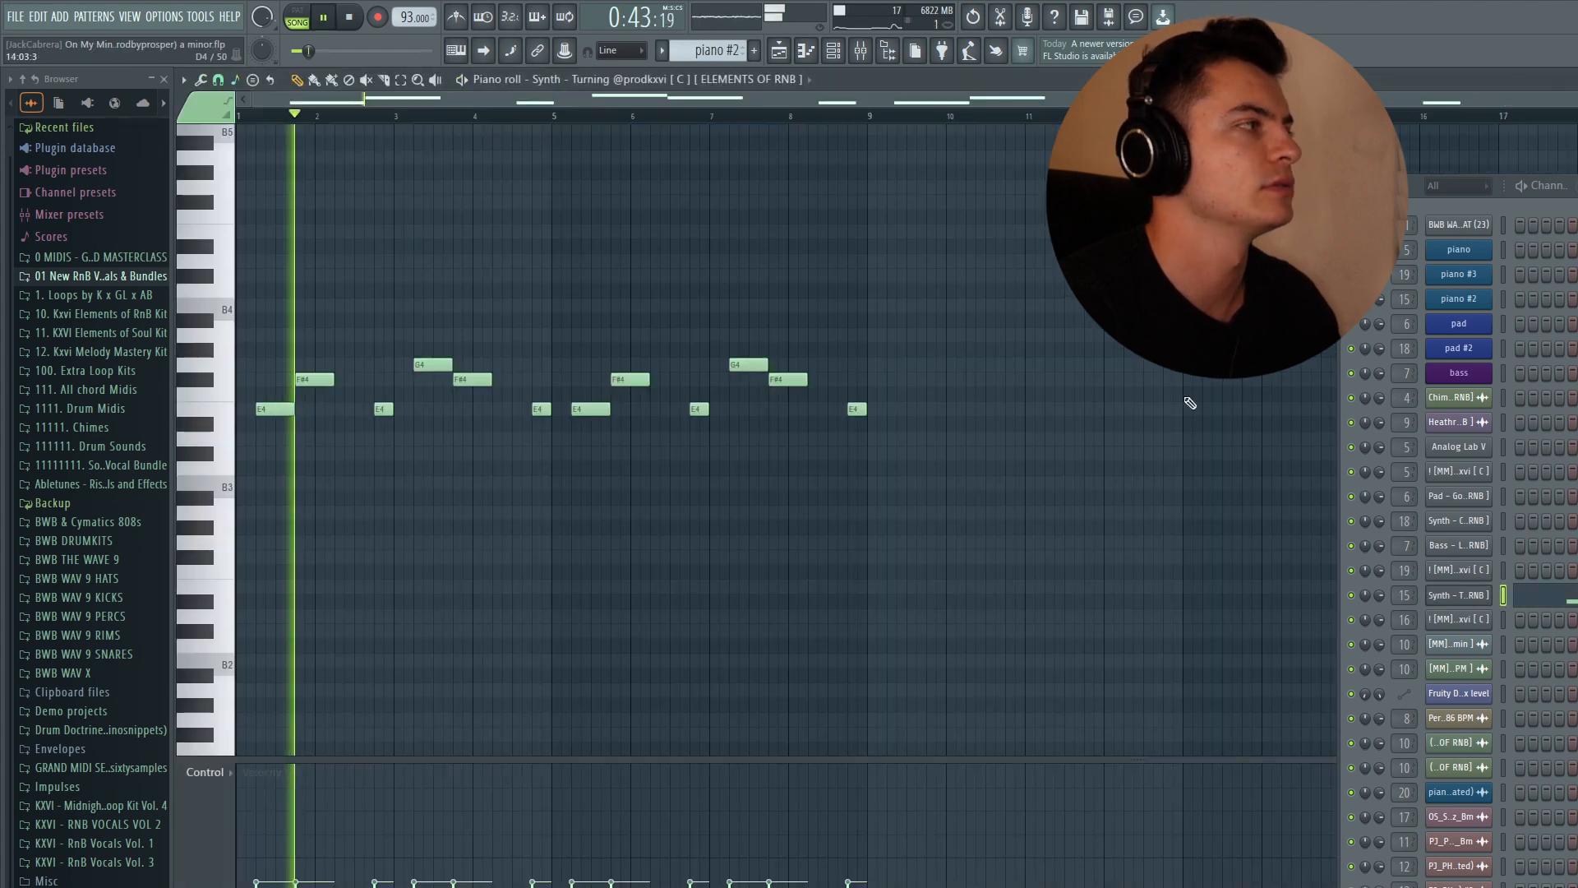
scroll(645, 282, "down", 2)
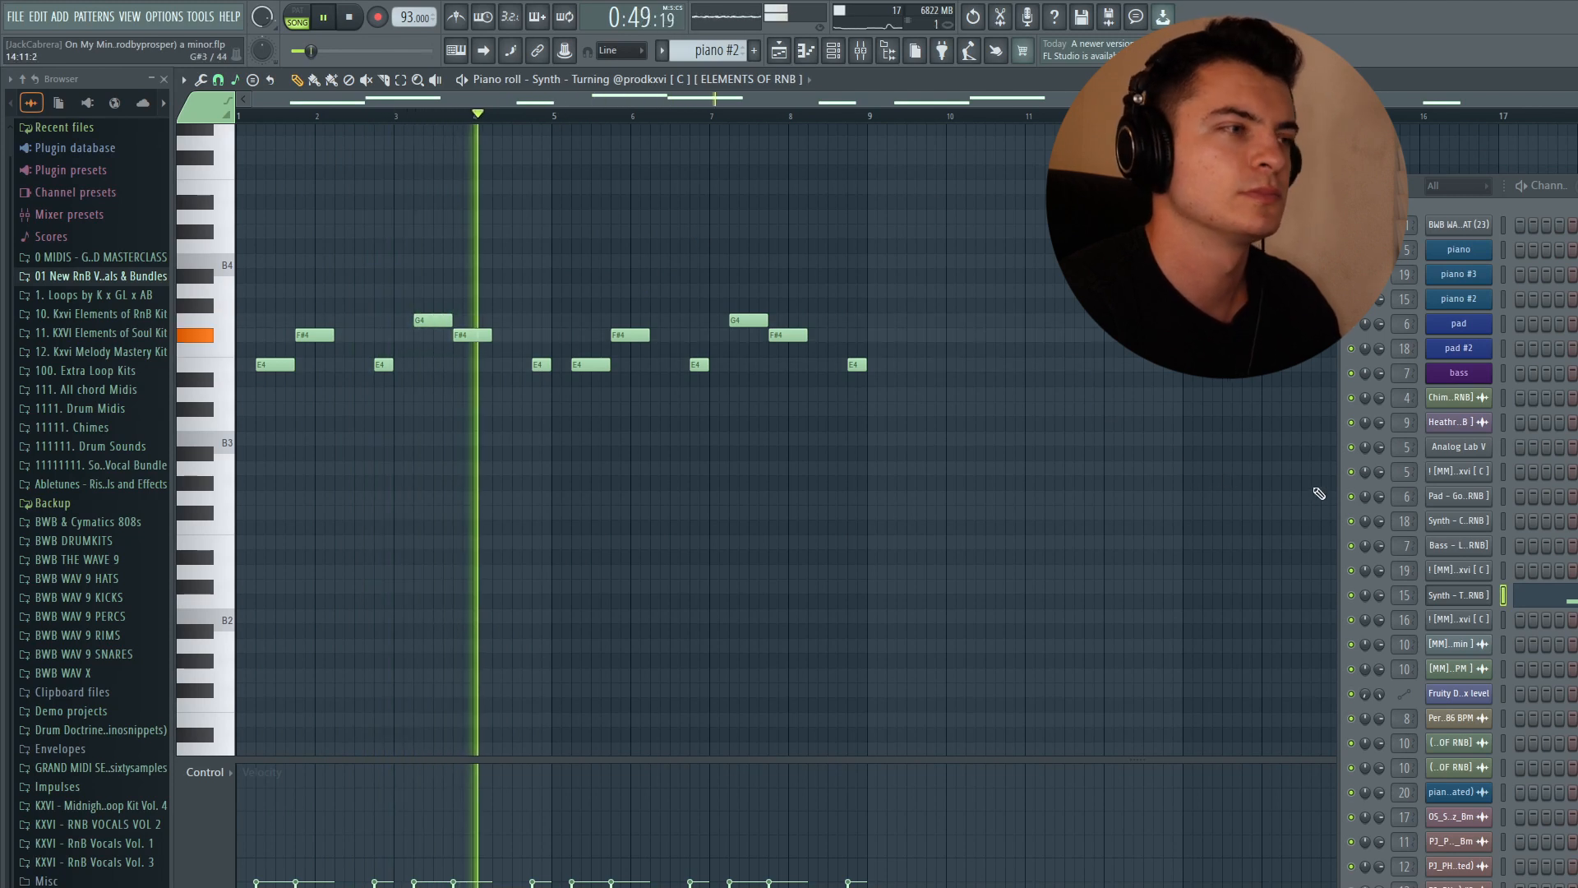
key("space")
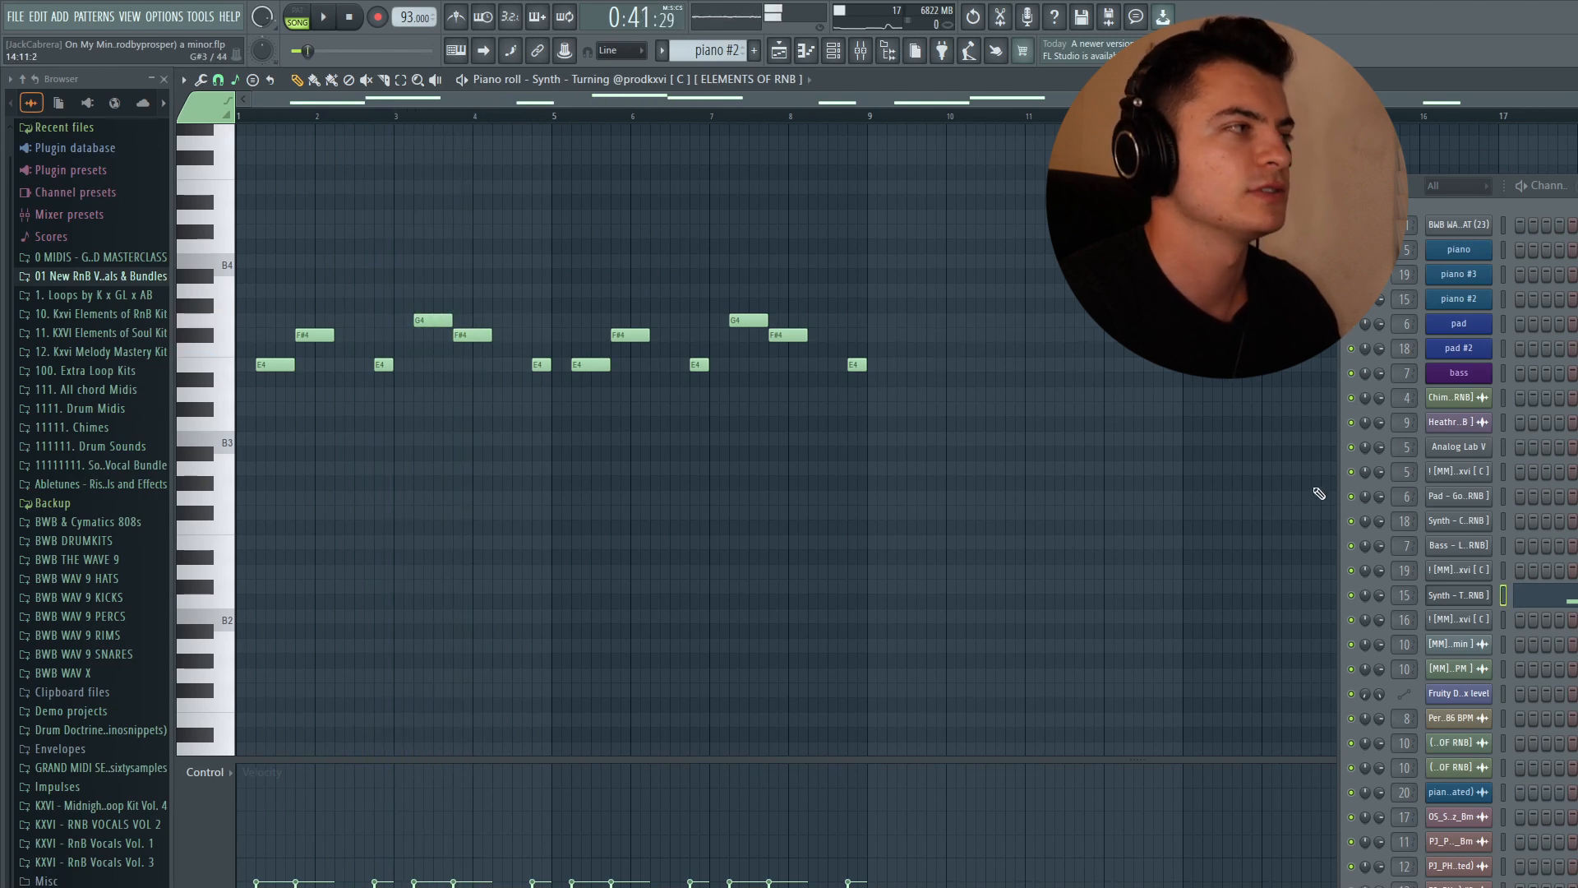
- Open the Synth - Turning sampler channel settings, then return to the playlist and open the mixer
left_click(1461, 595)
left_click_drag(483, 296, 634, 240)
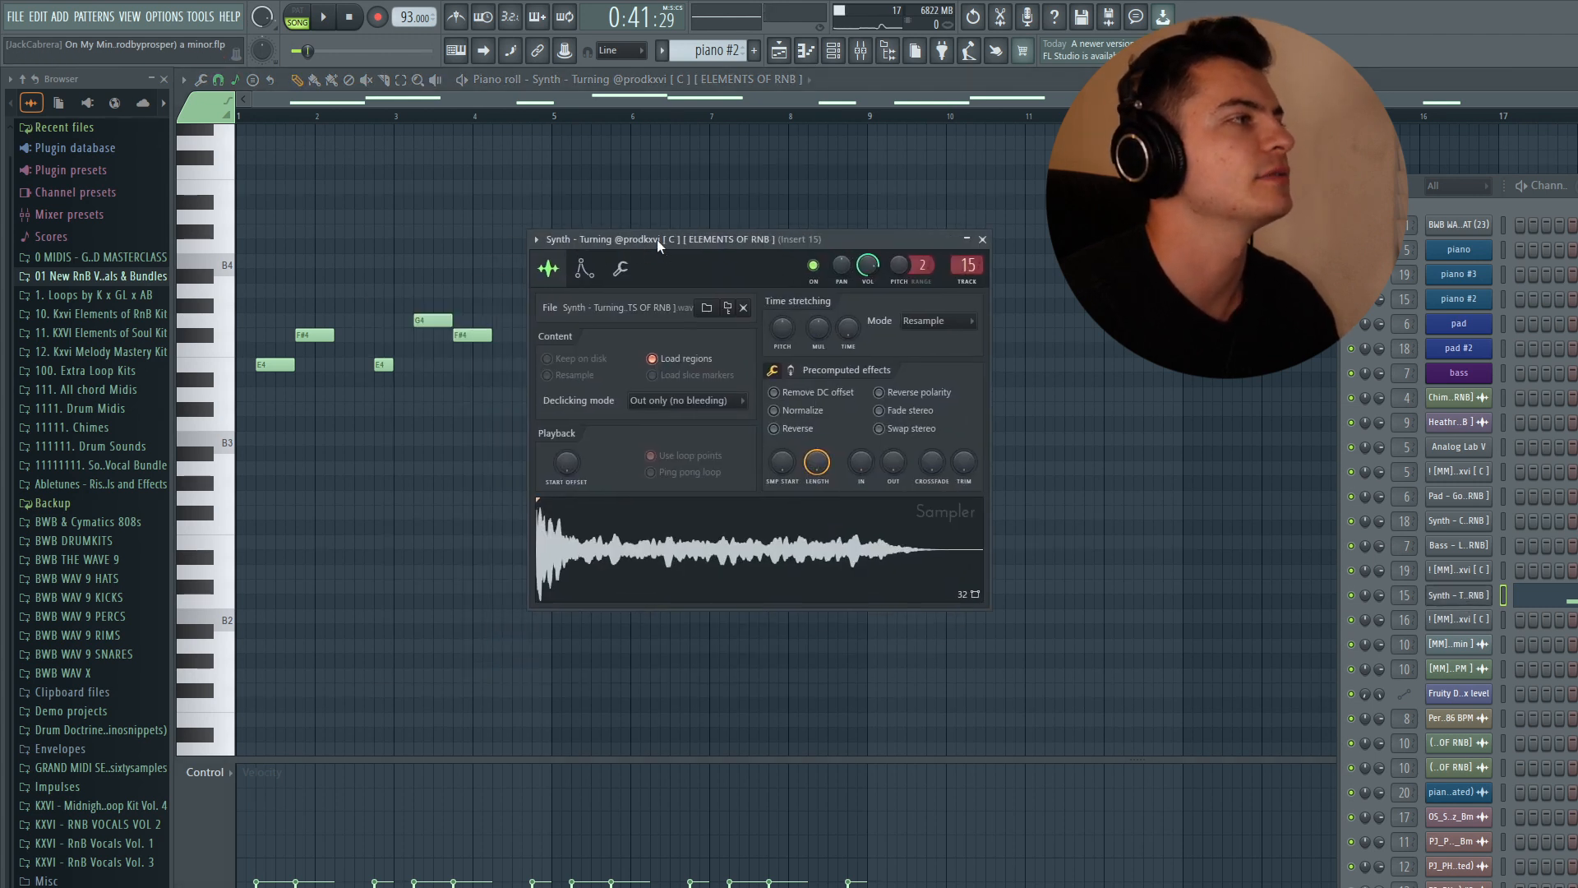
left_click(982, 239)
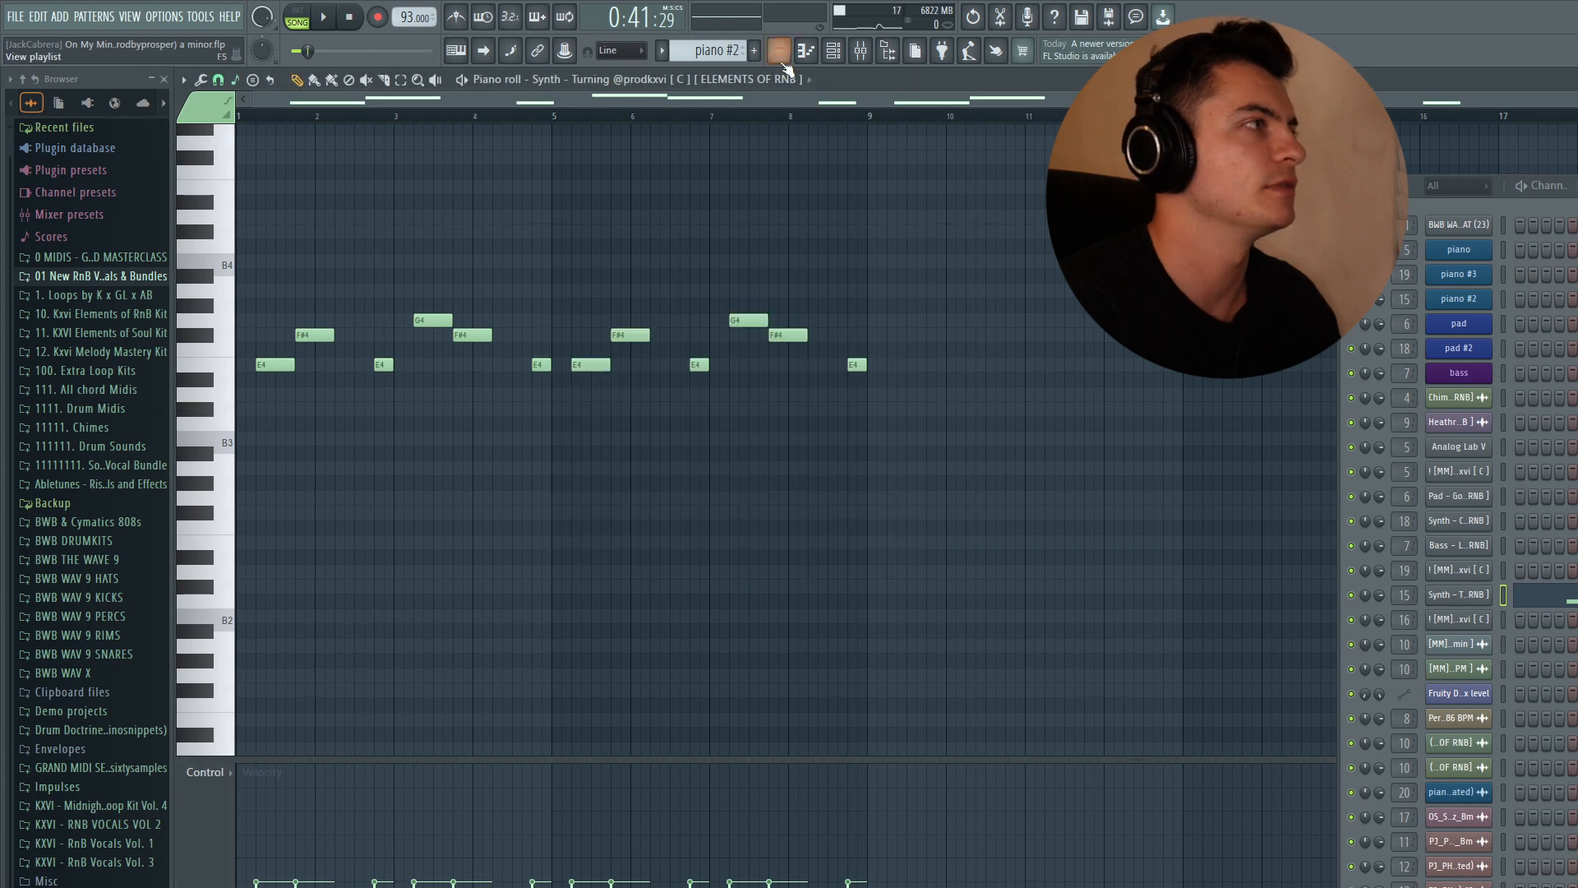
left_click(779, 50)
left_click(860, 51)
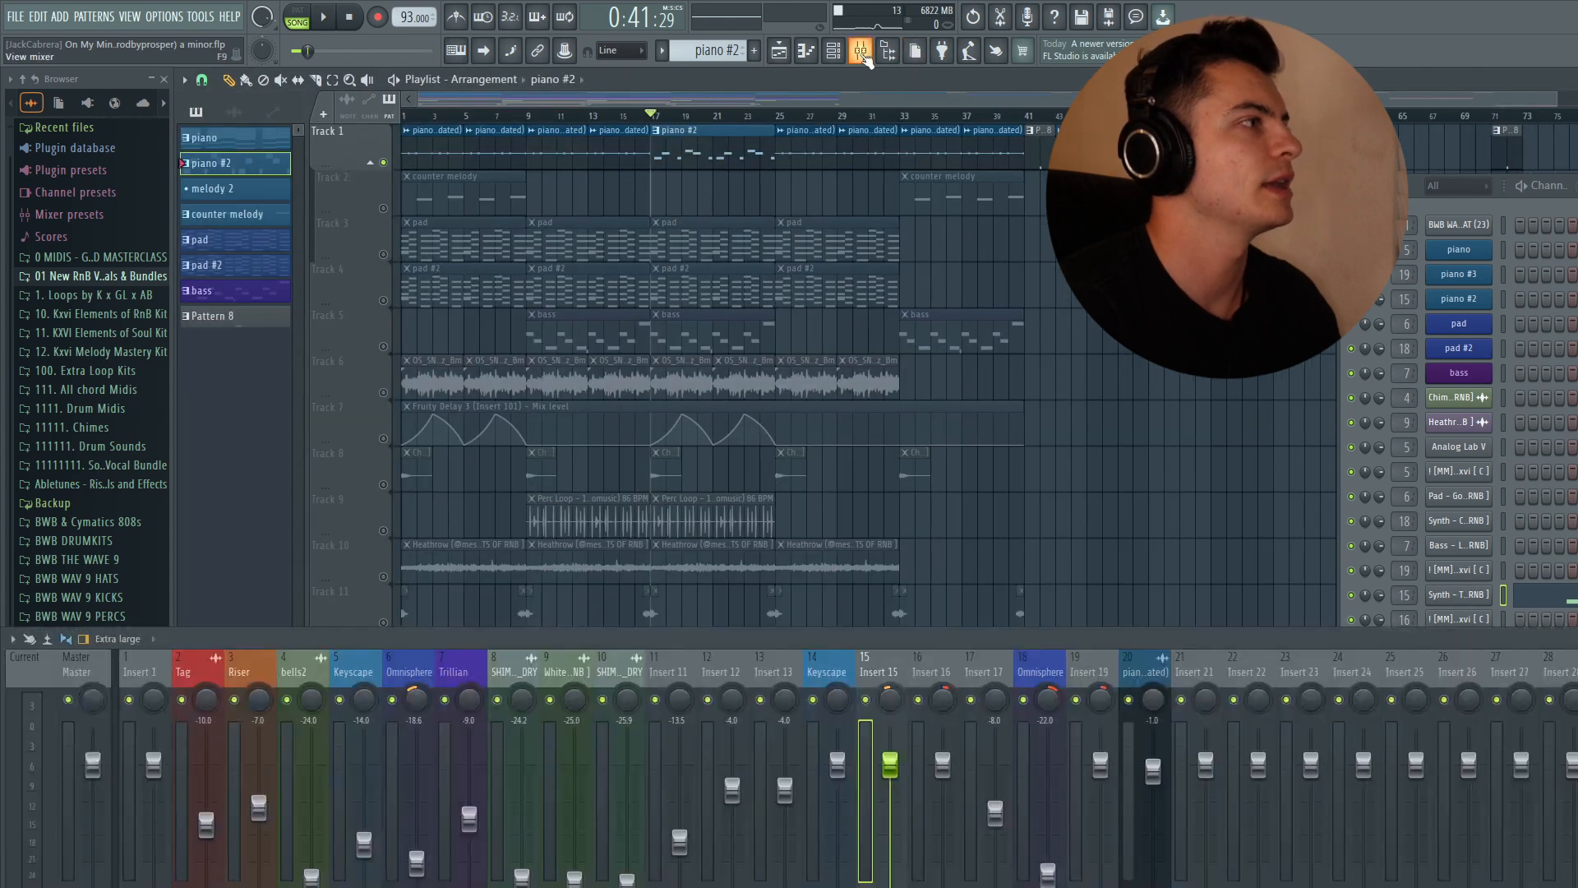
- Inspect insert 15's Fruity Delay 3, Valhalla VintageVerb and Parametric EQ 2, auditioning playback with the delay open
left_click(922, 673)
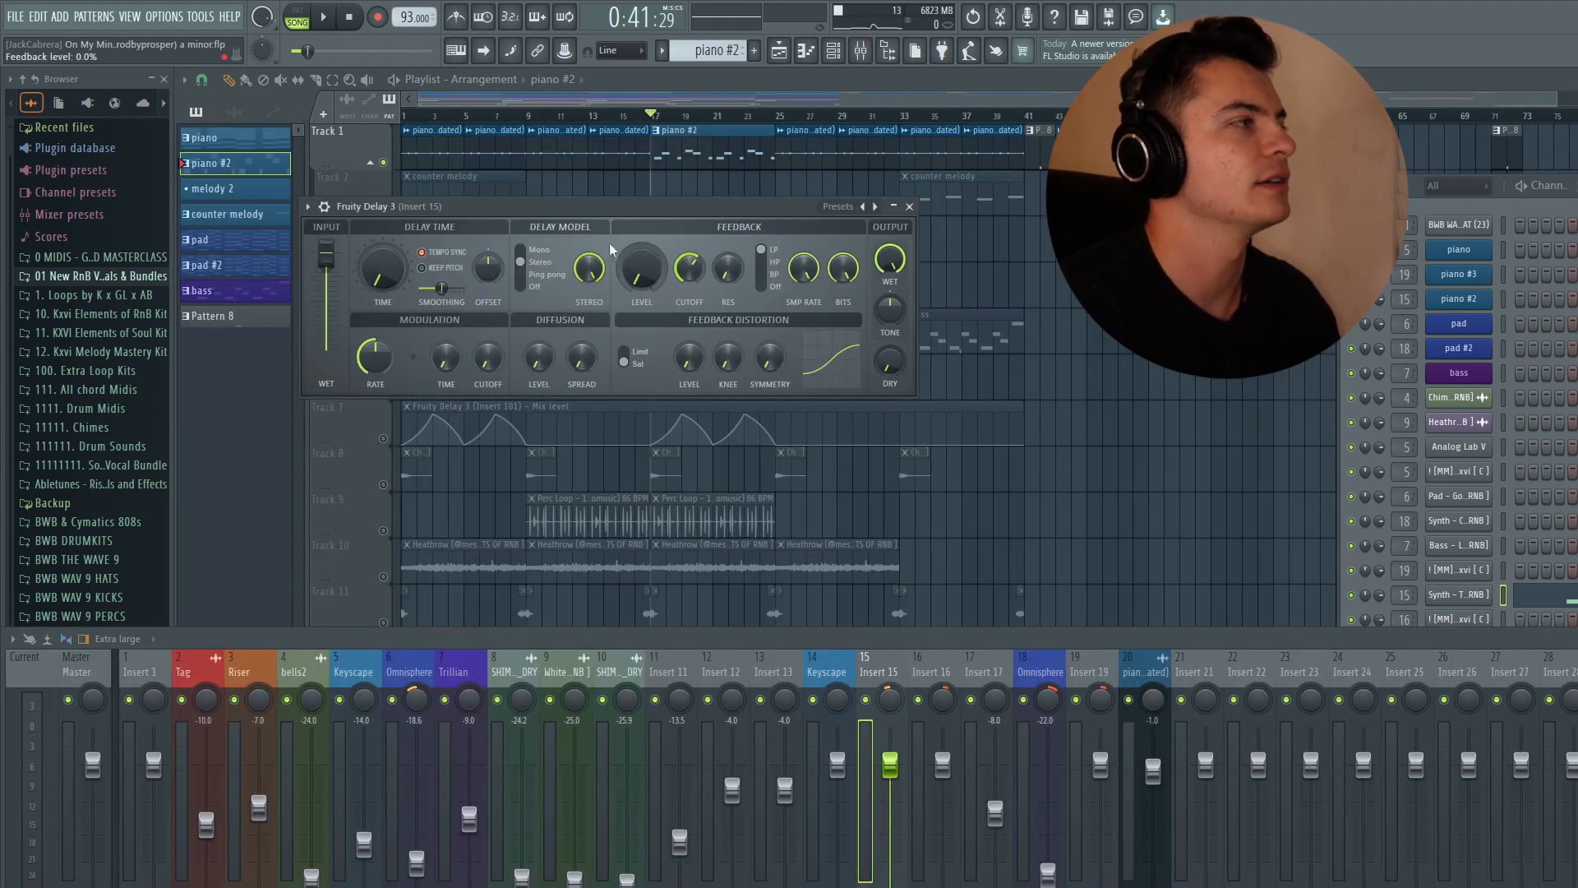
left_click_drag(516, 212, 614, 214)
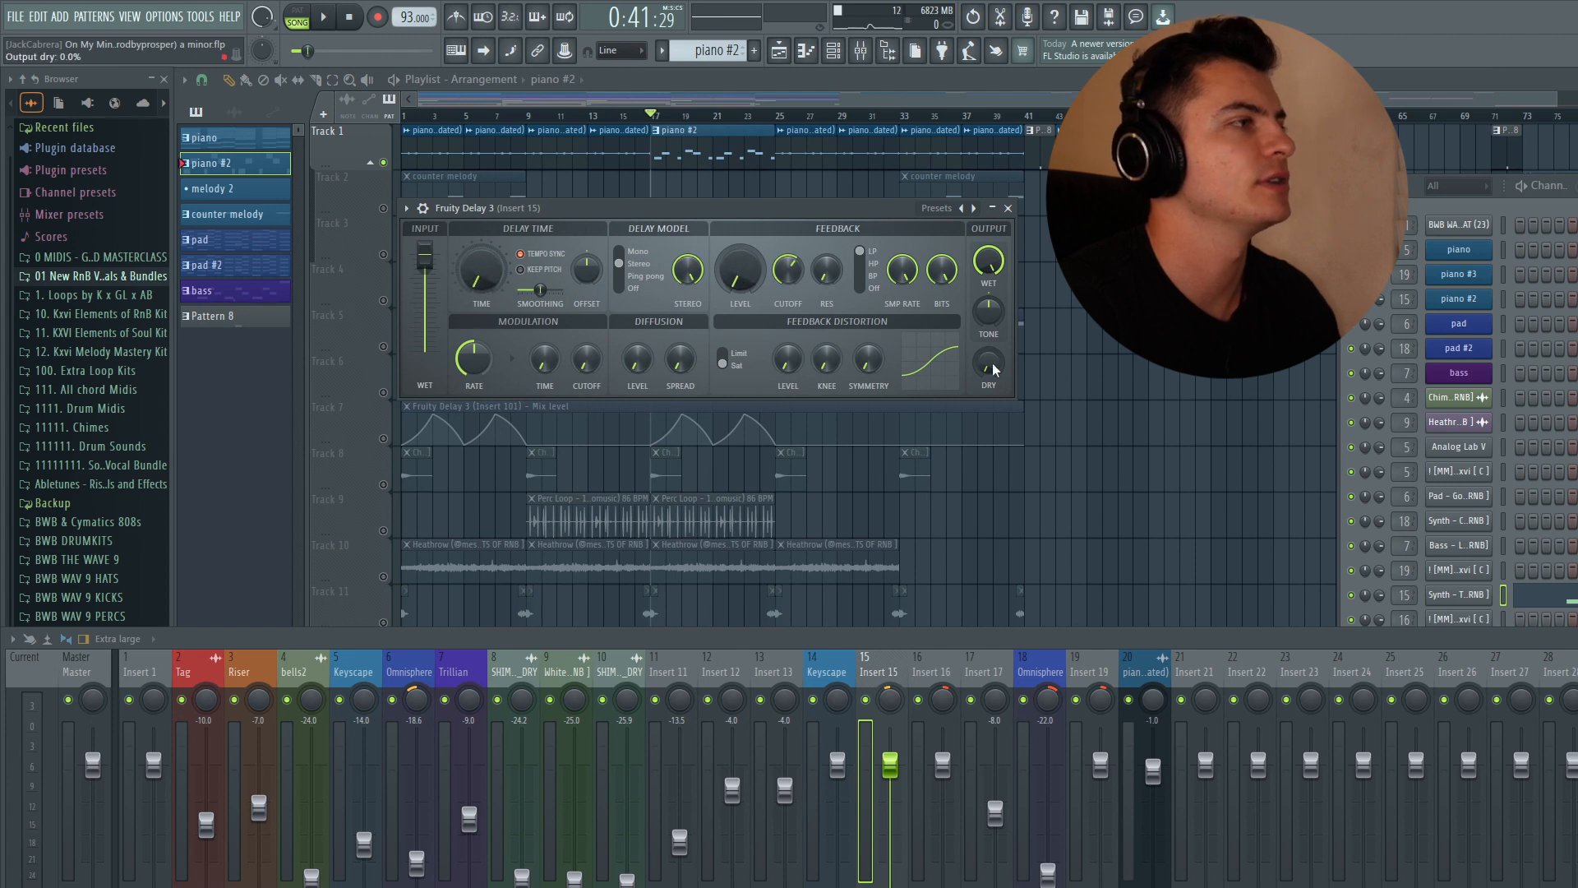
left_click(1007, 209)
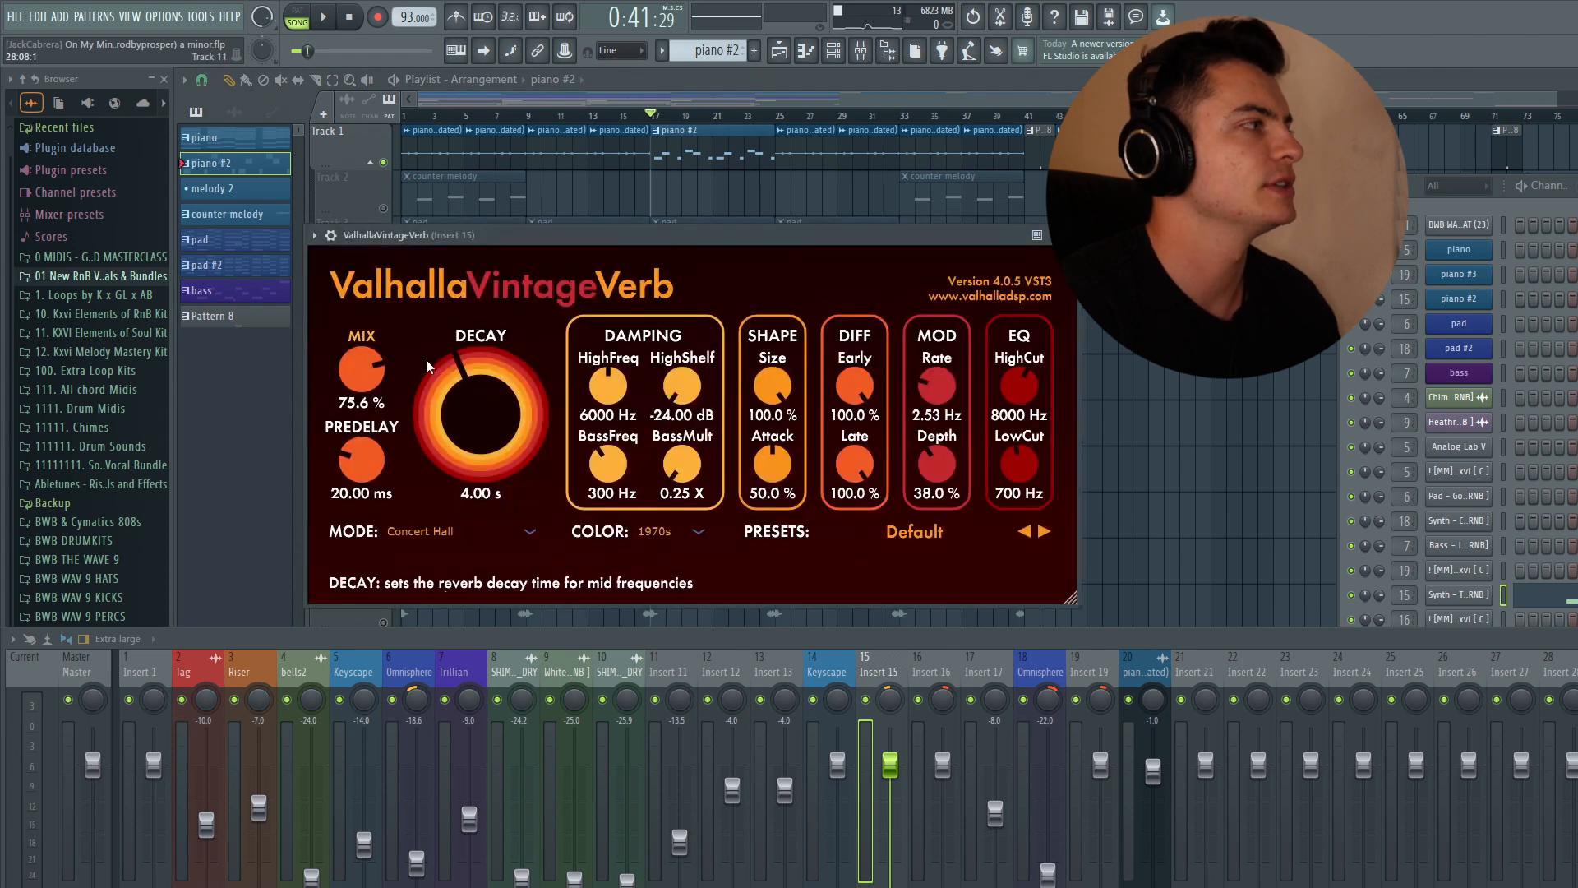
left_click(1070, 231)
left_click(1574, 723)
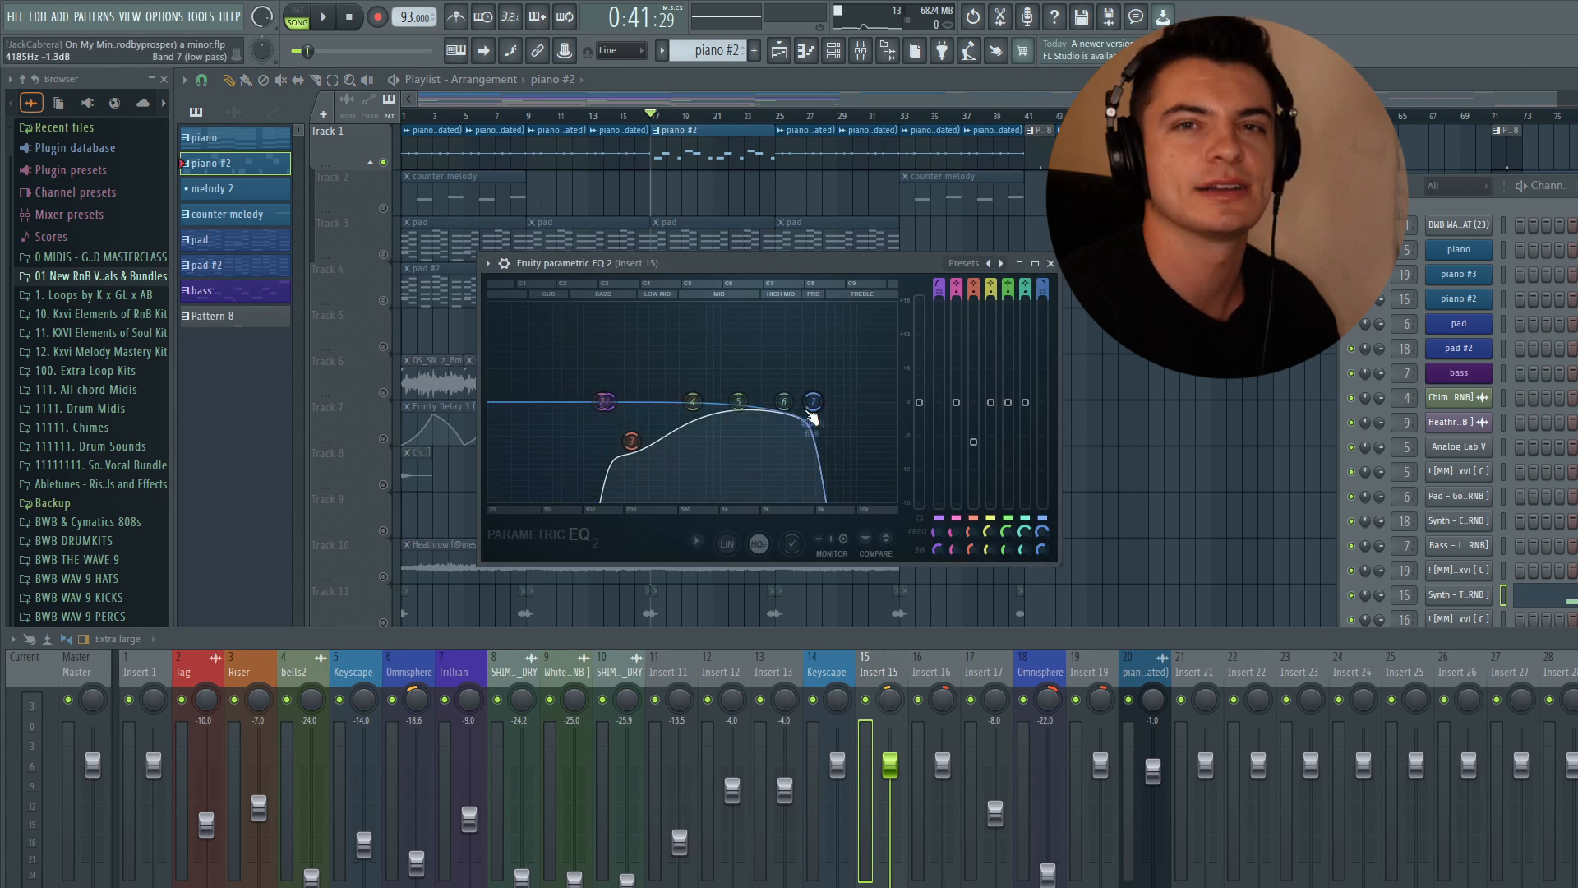
left_click(1050, 263)
left_click(1574, 744)
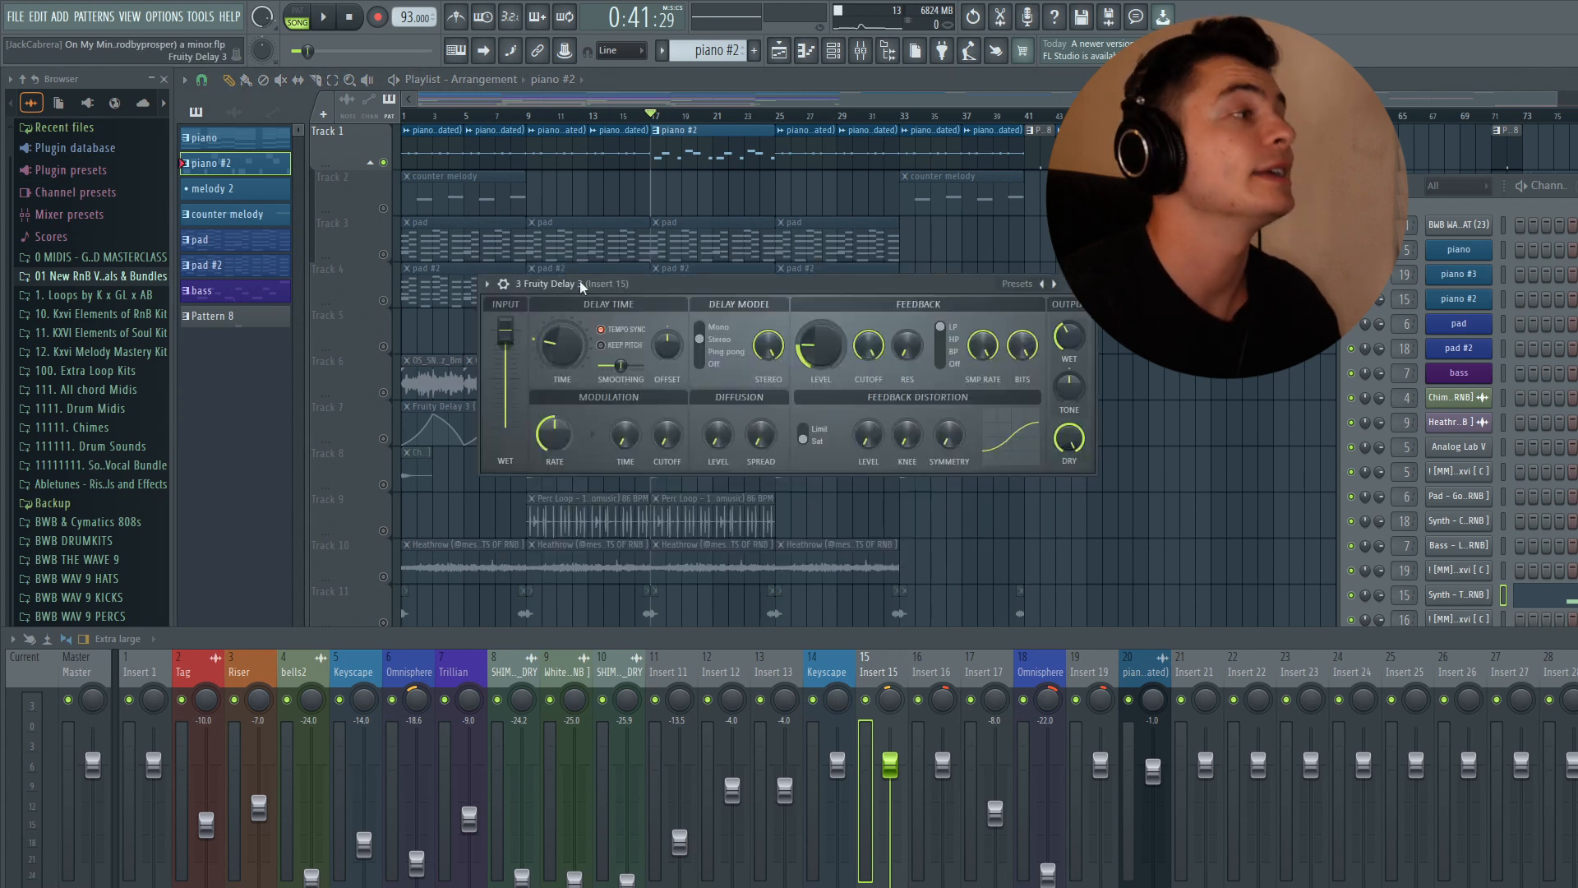
left_click_drag(647, 294, 626, 267)
key("space")
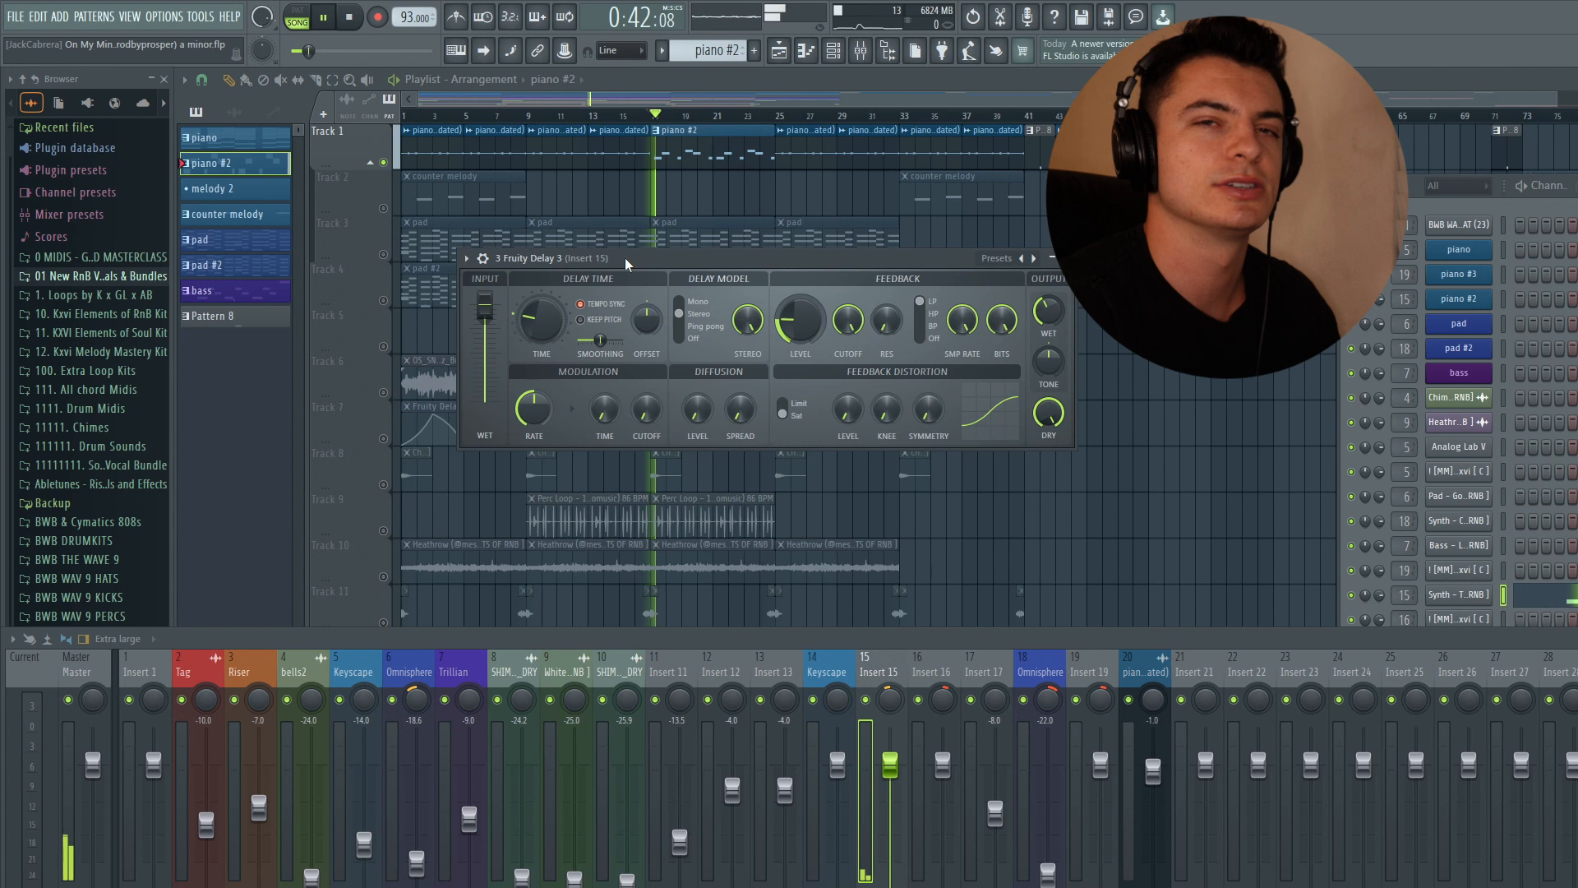
key("space")
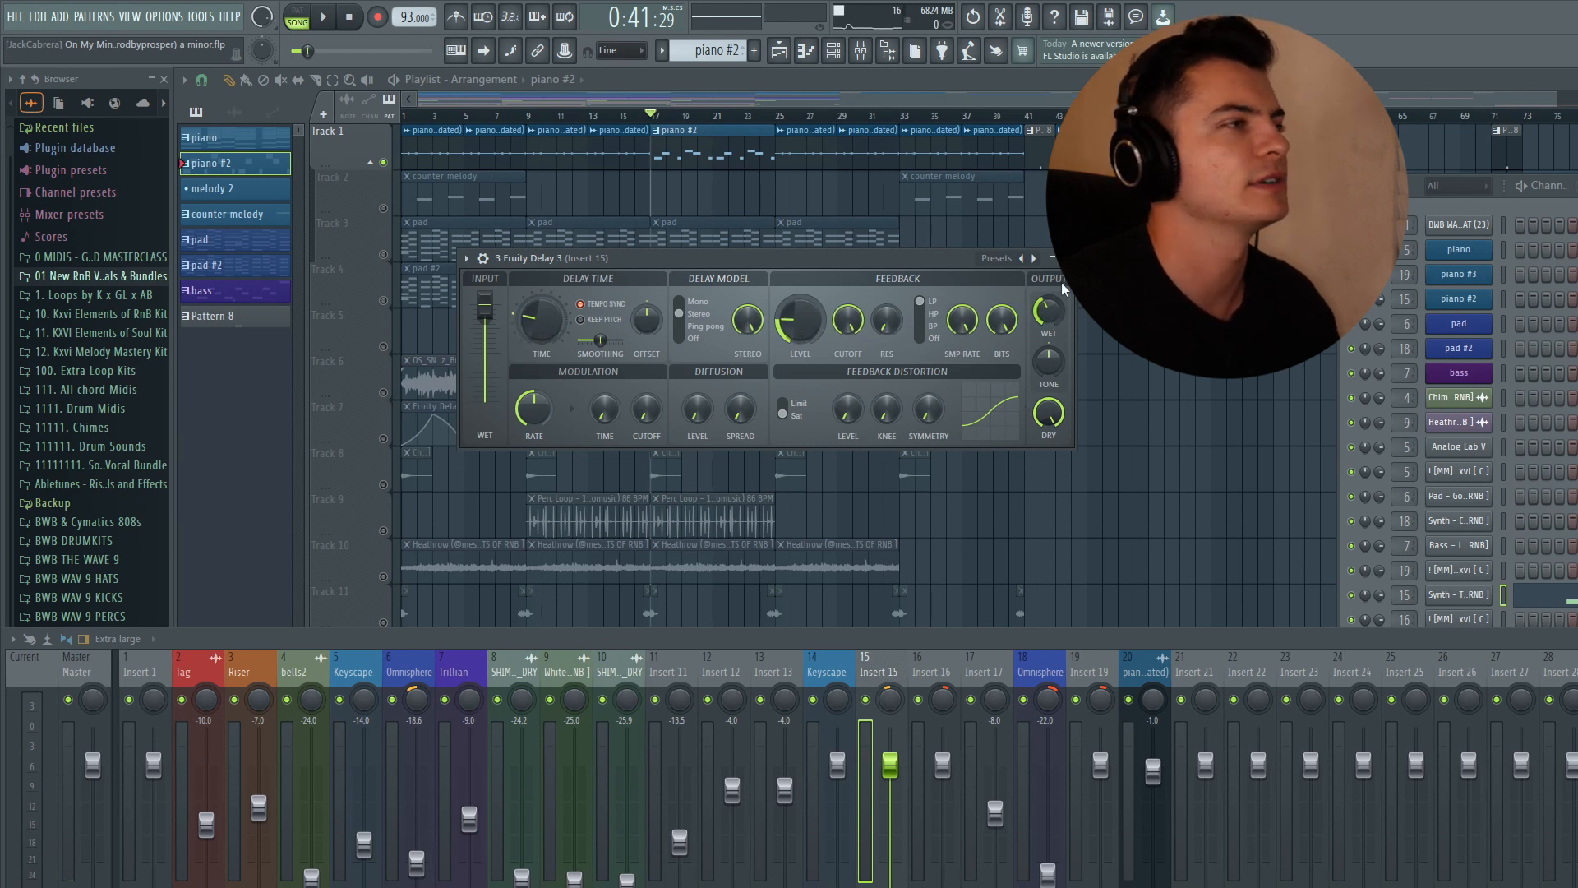
left_click(1066, 258)
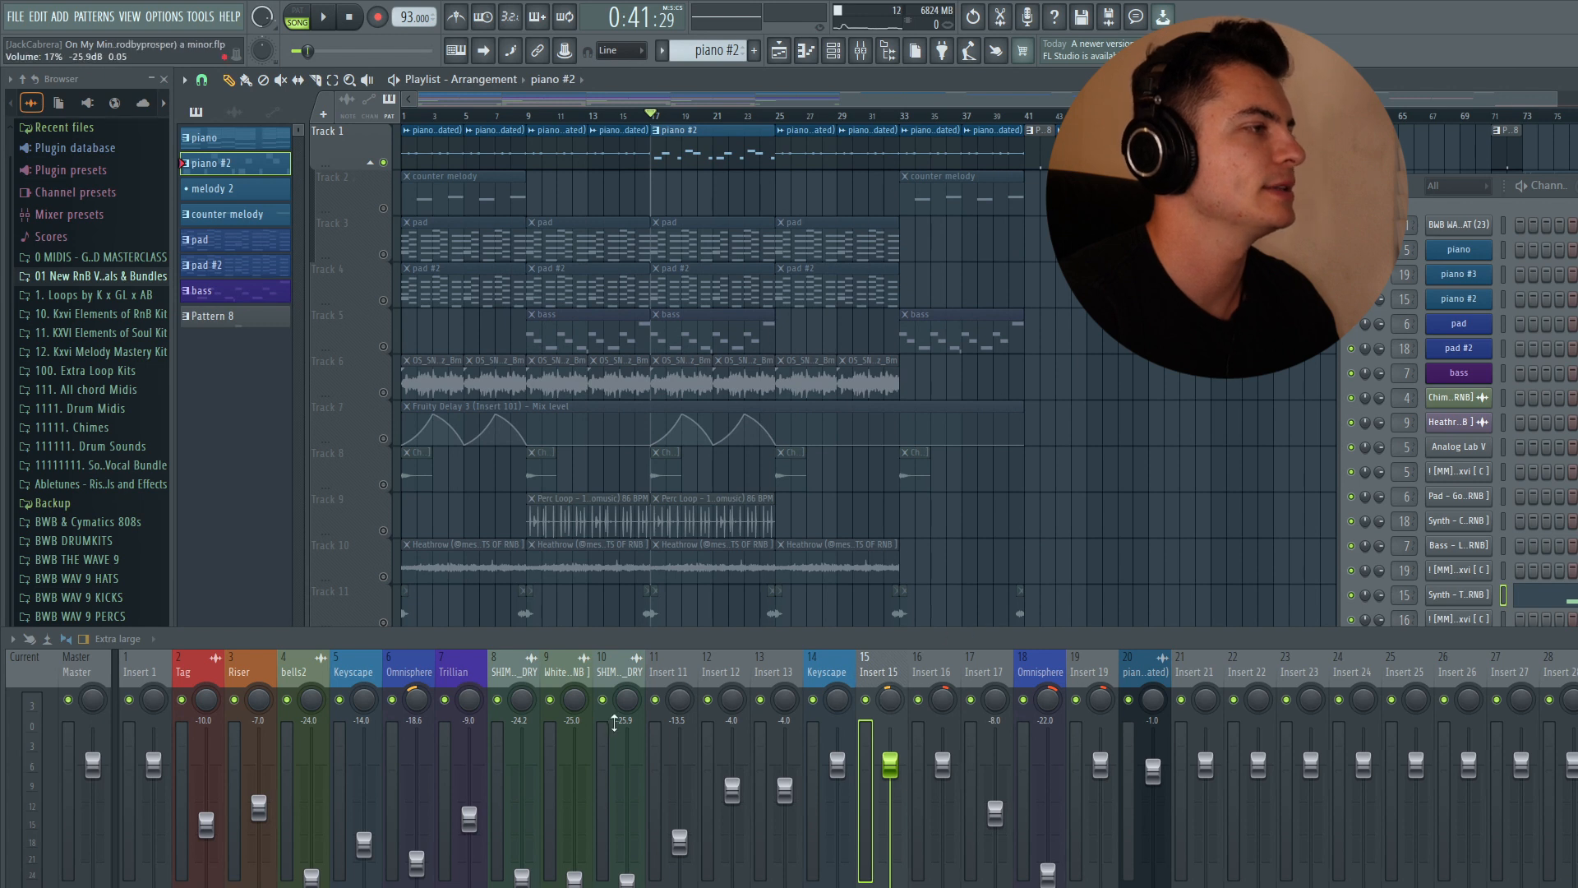
- Select the Trillian insert, solo the bass track, play it and inspect the Trillian Valhalla VintageVerb
left_click(457, 685)
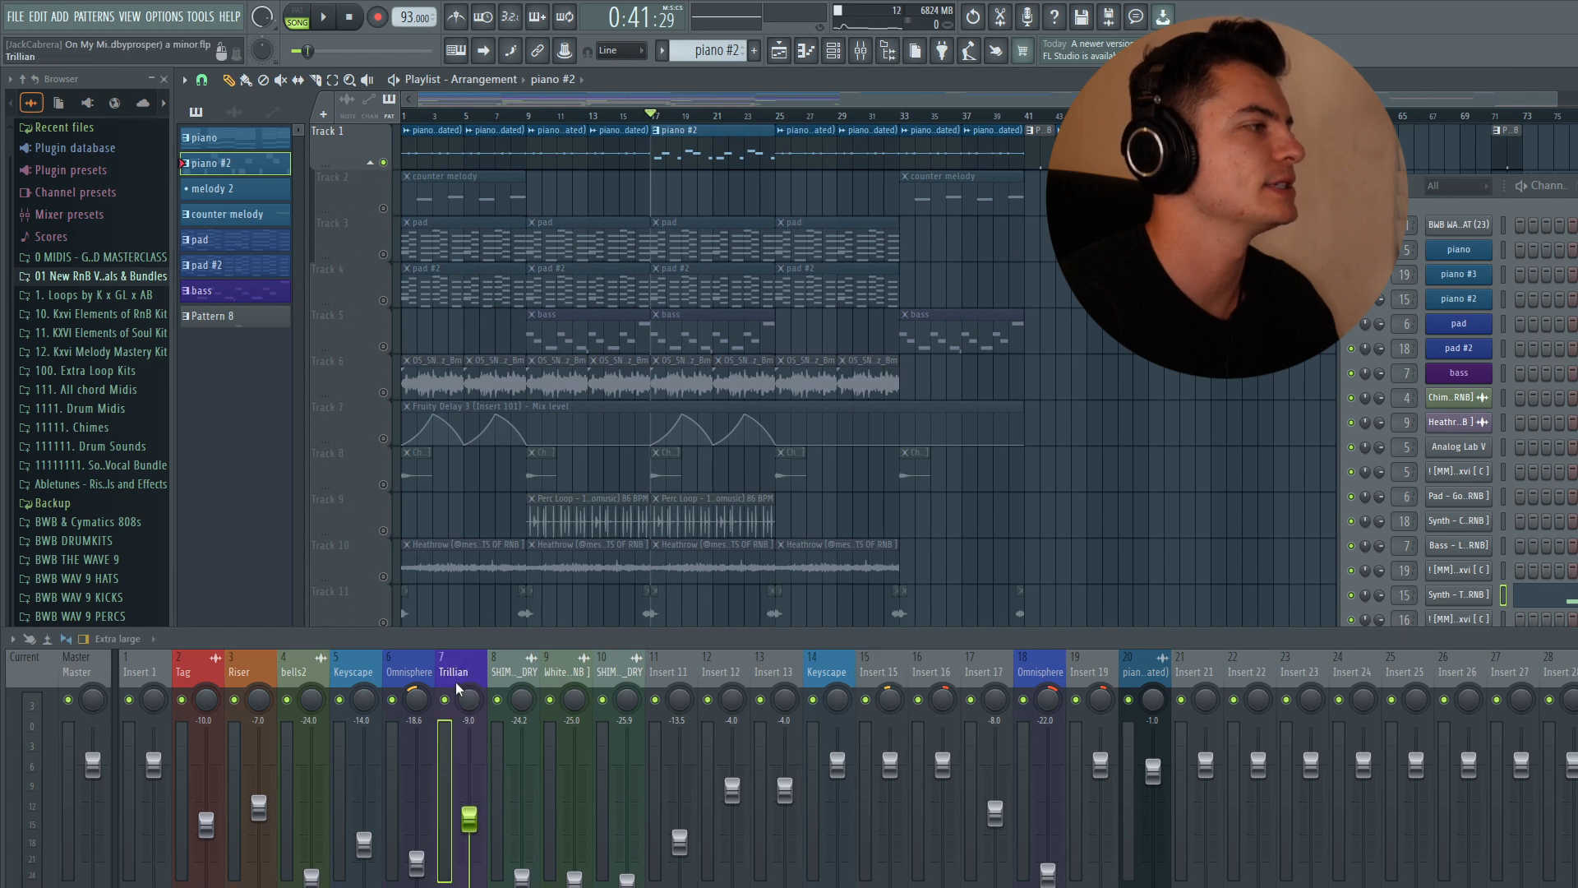
right_click(383, 347)
key("space")
left_click(469, 882)
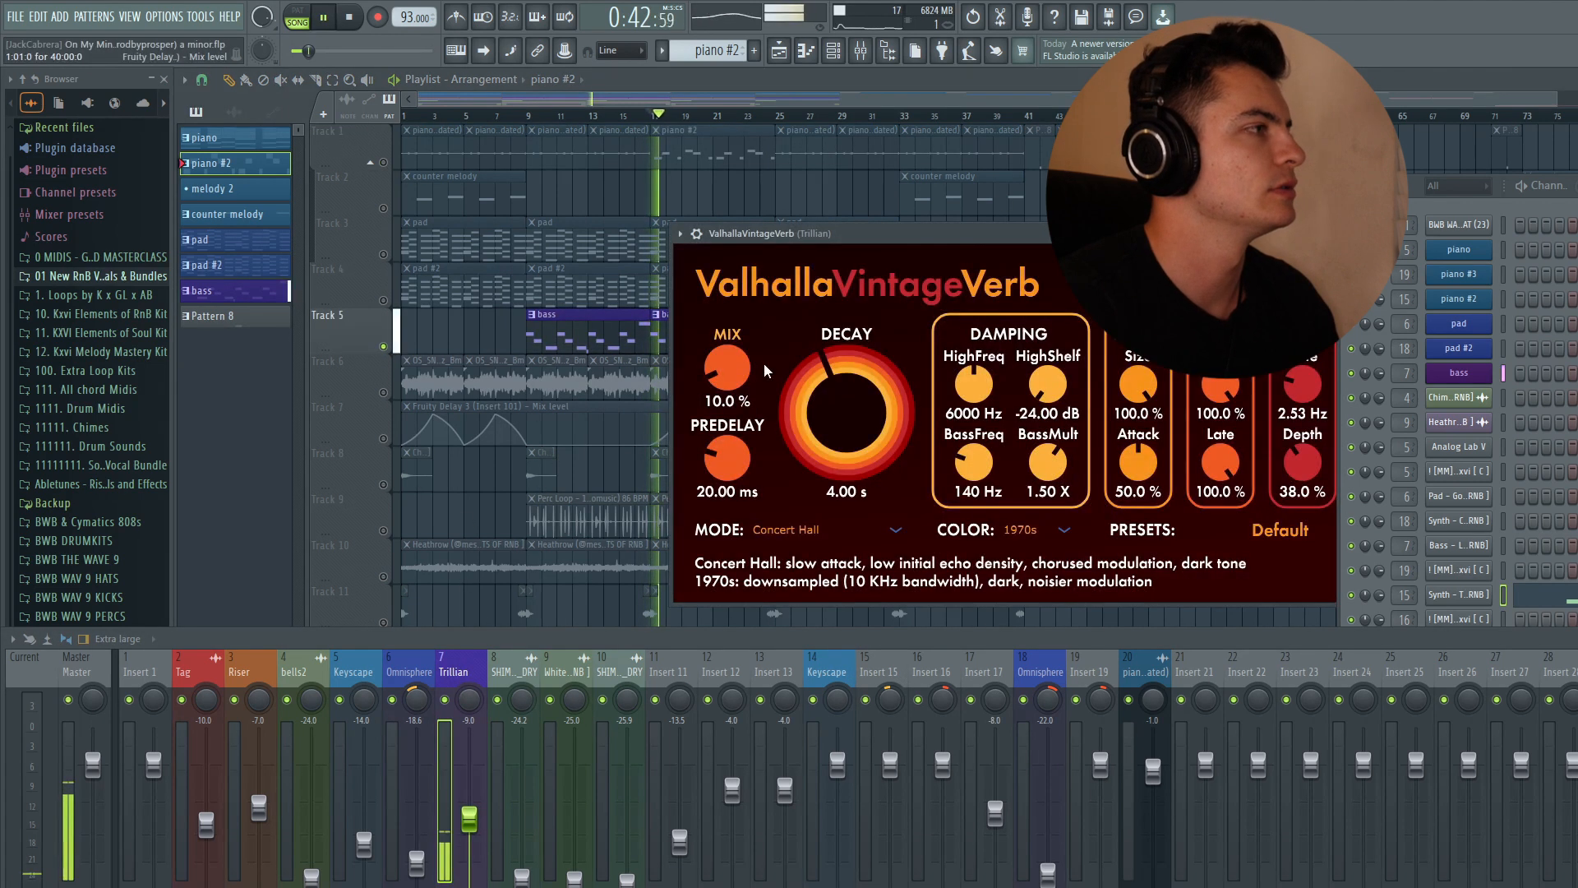
left_click_drag(901, 239, 741, 148)
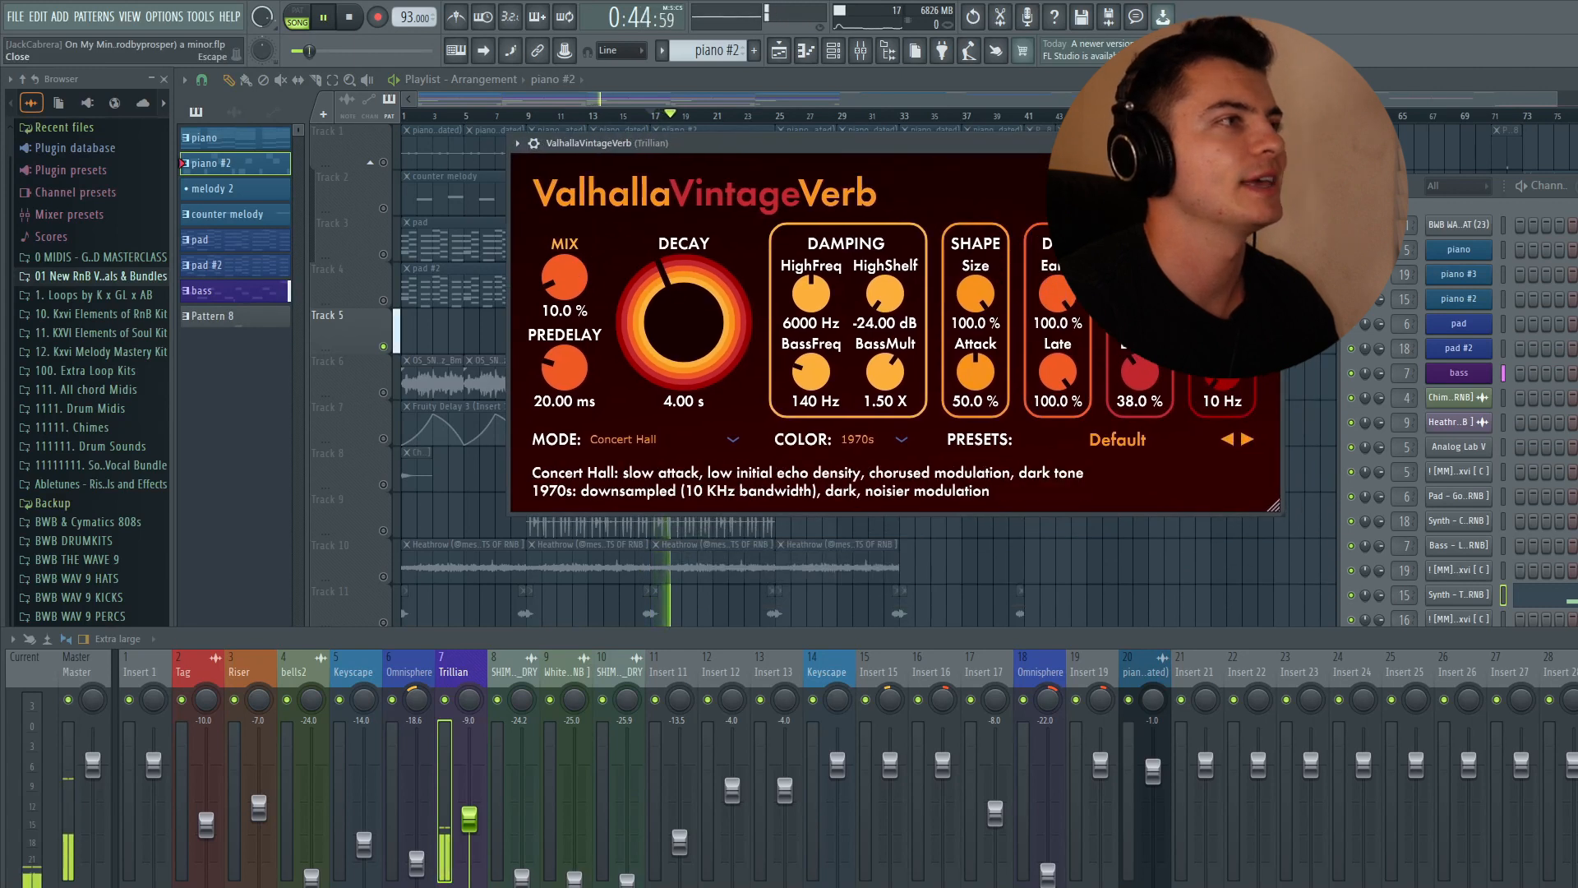
left_click(1274, 144)
- Inspect the Trillian insert's Parametric EQ 2, then play the arrangement from the start
left_click(465, 884)
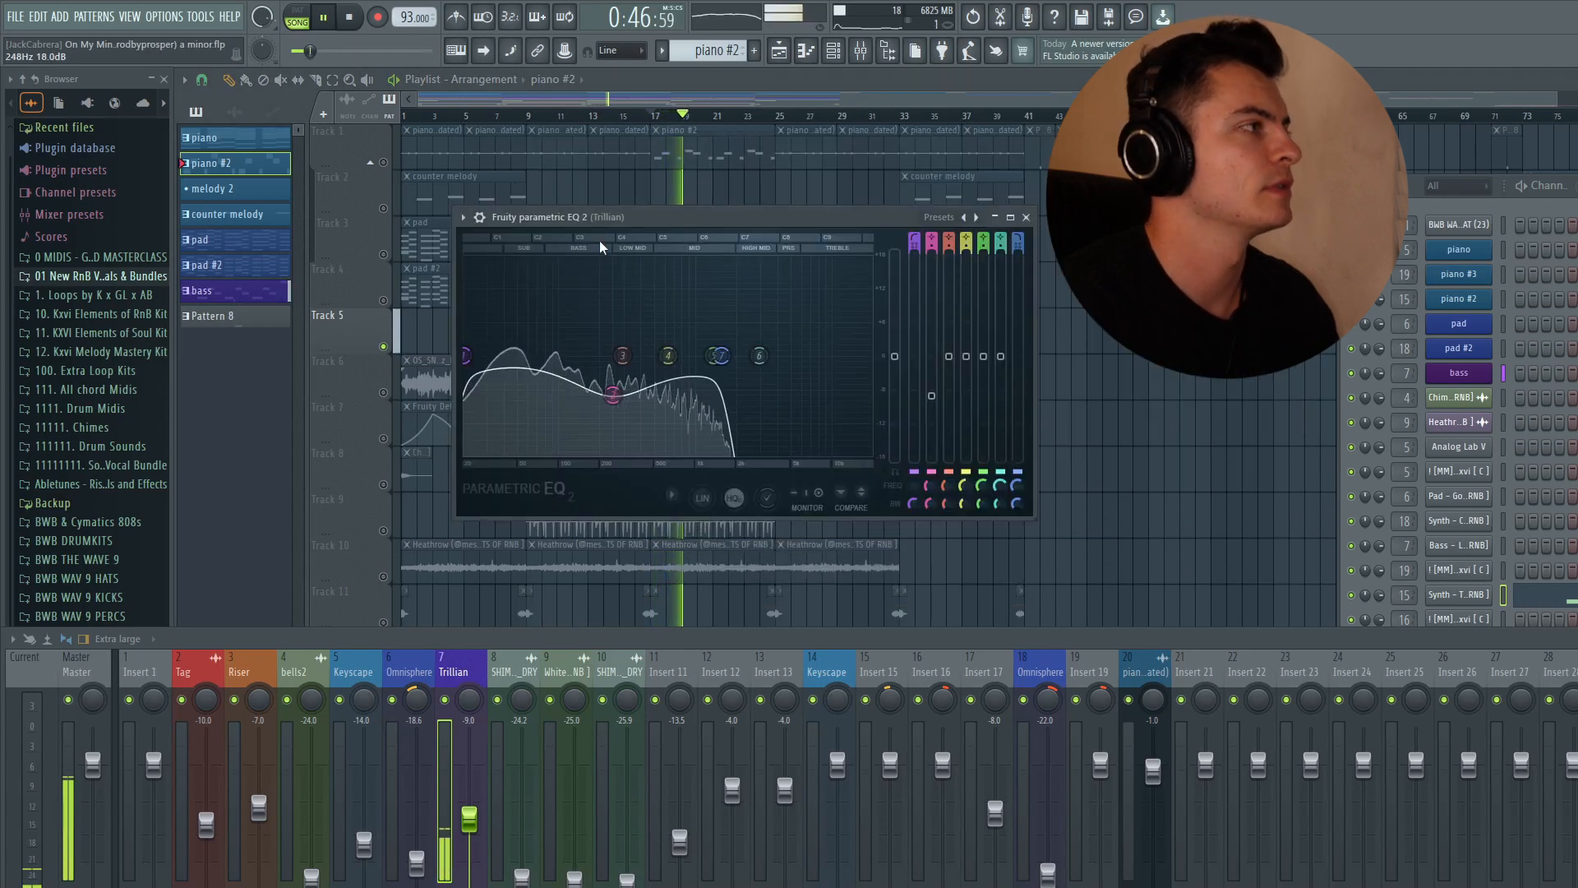
left_click_drag(595, 249, 588, 244)
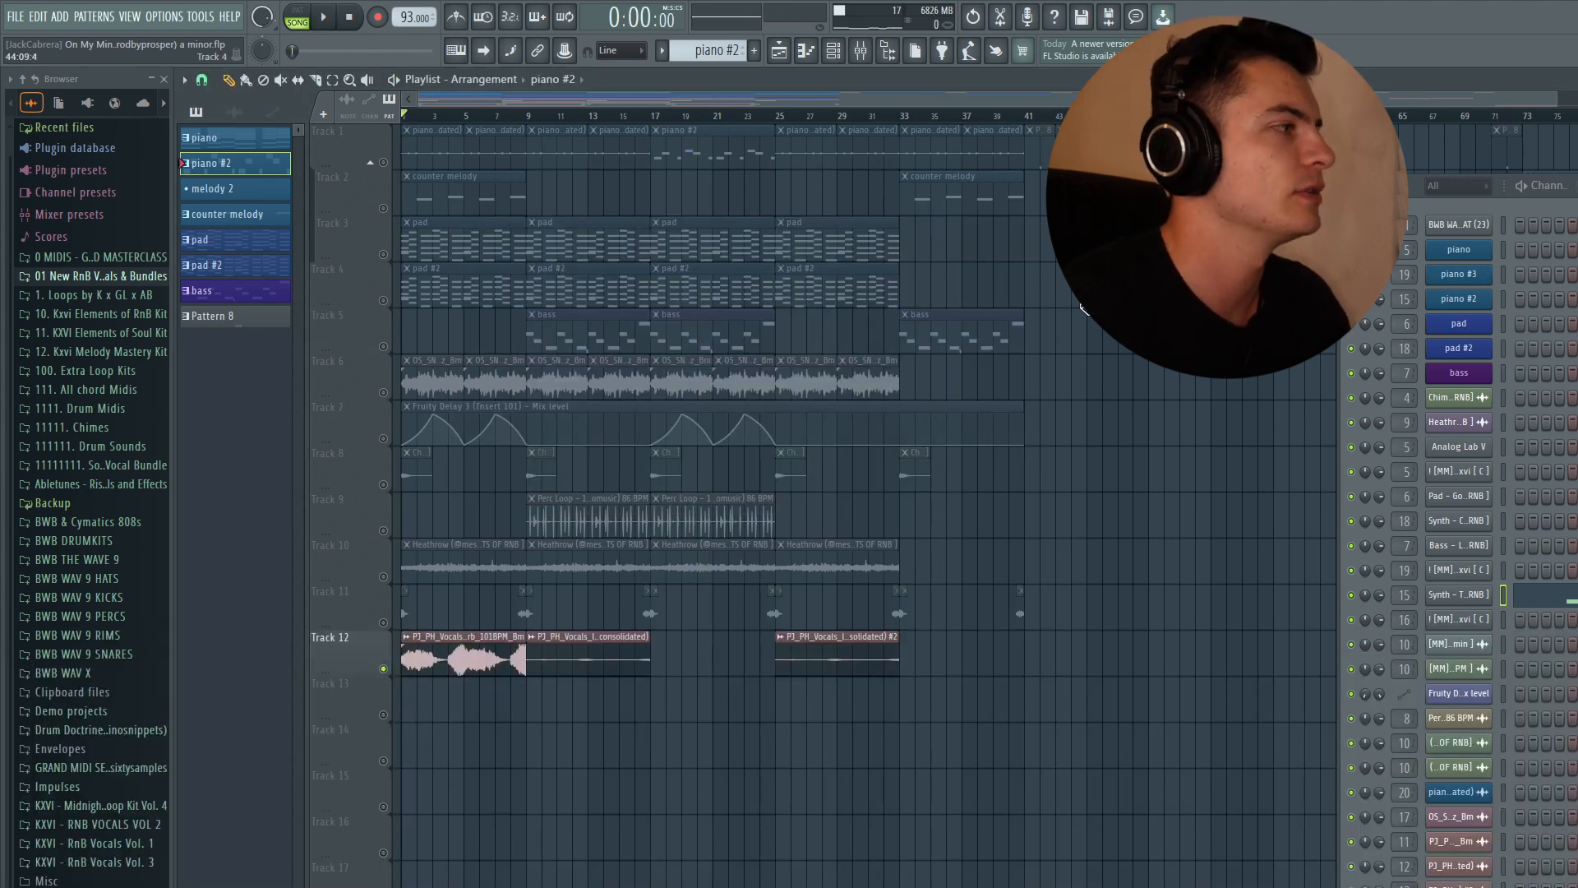
key("space")
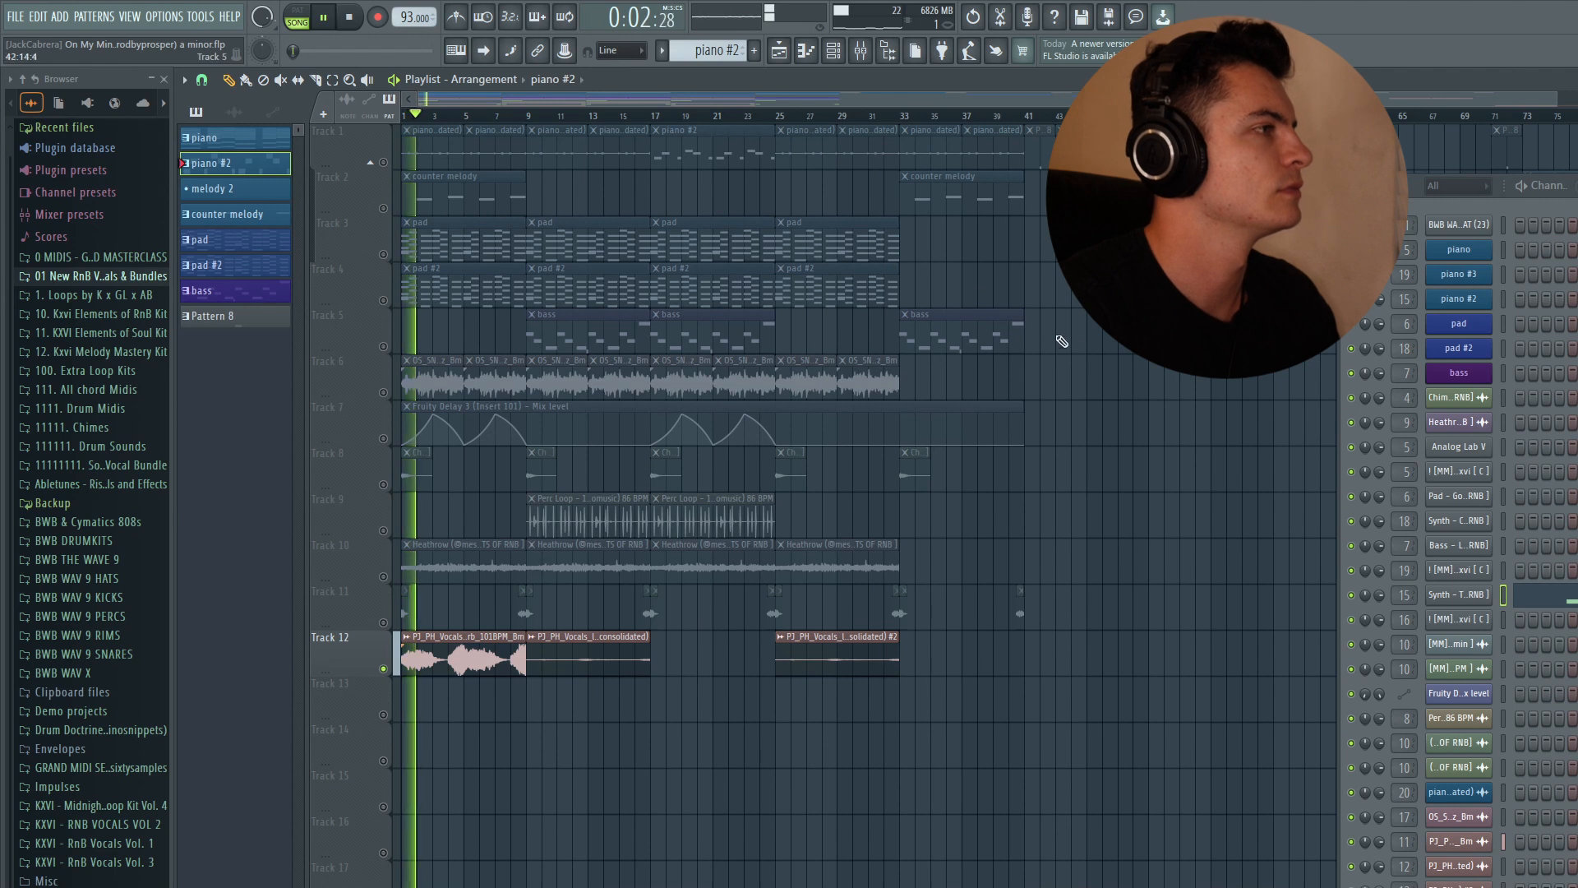
scroll(1082, 352, "down", 3)
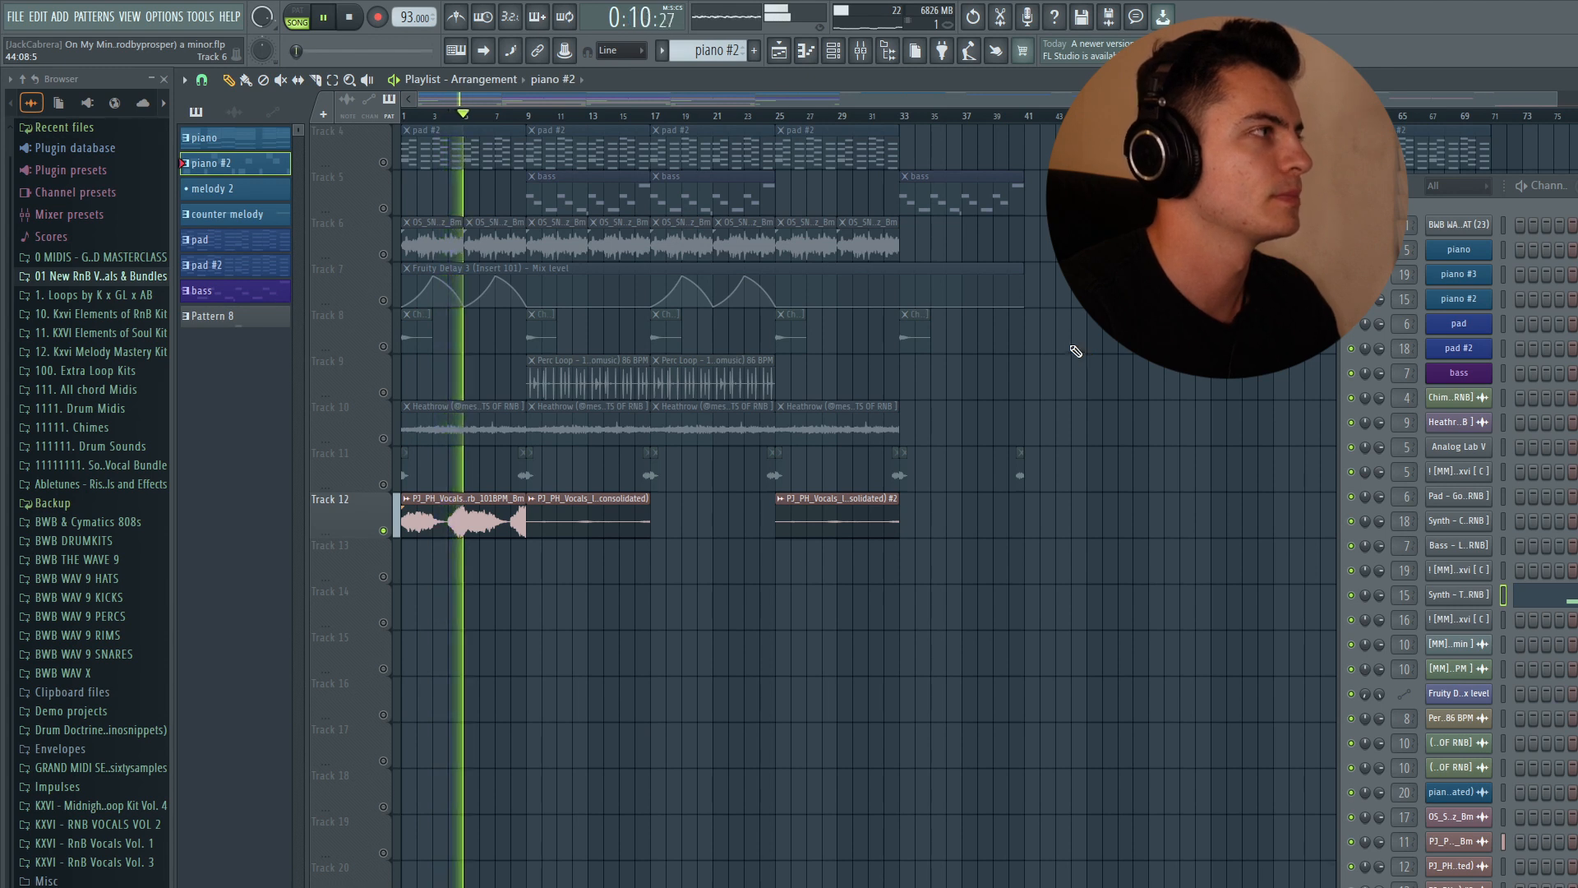
- Stop playback, open the mixer, select insert 11 and inspect its RC-20 Retro Color plugin
key("space")
left_click(865, 57)
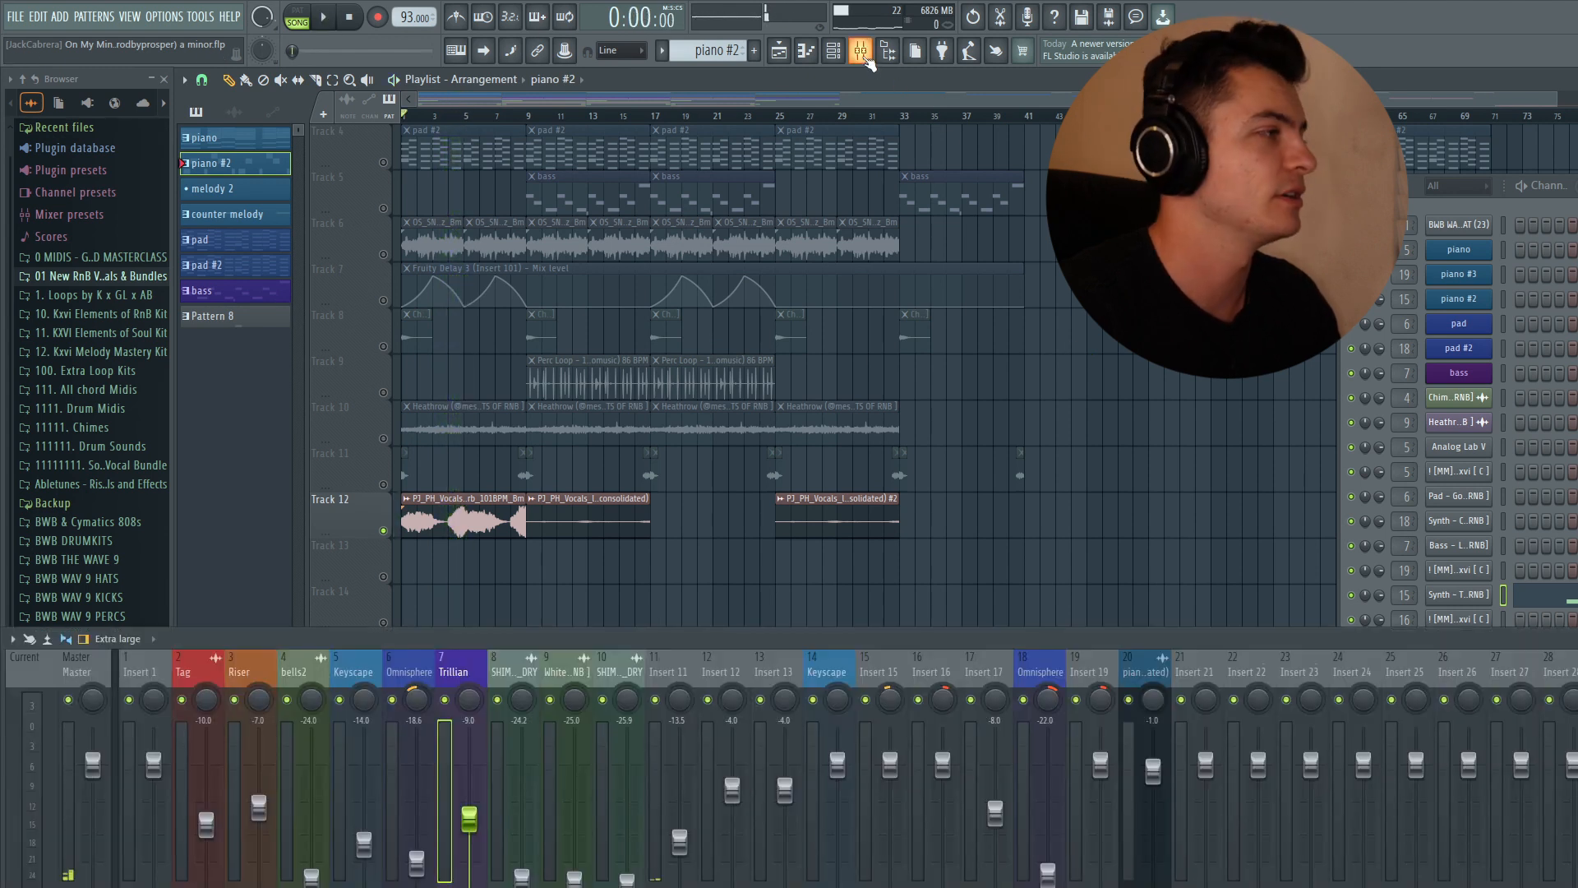
left_click(685, 681)
left_click_drag(679, 92, 661, 81)
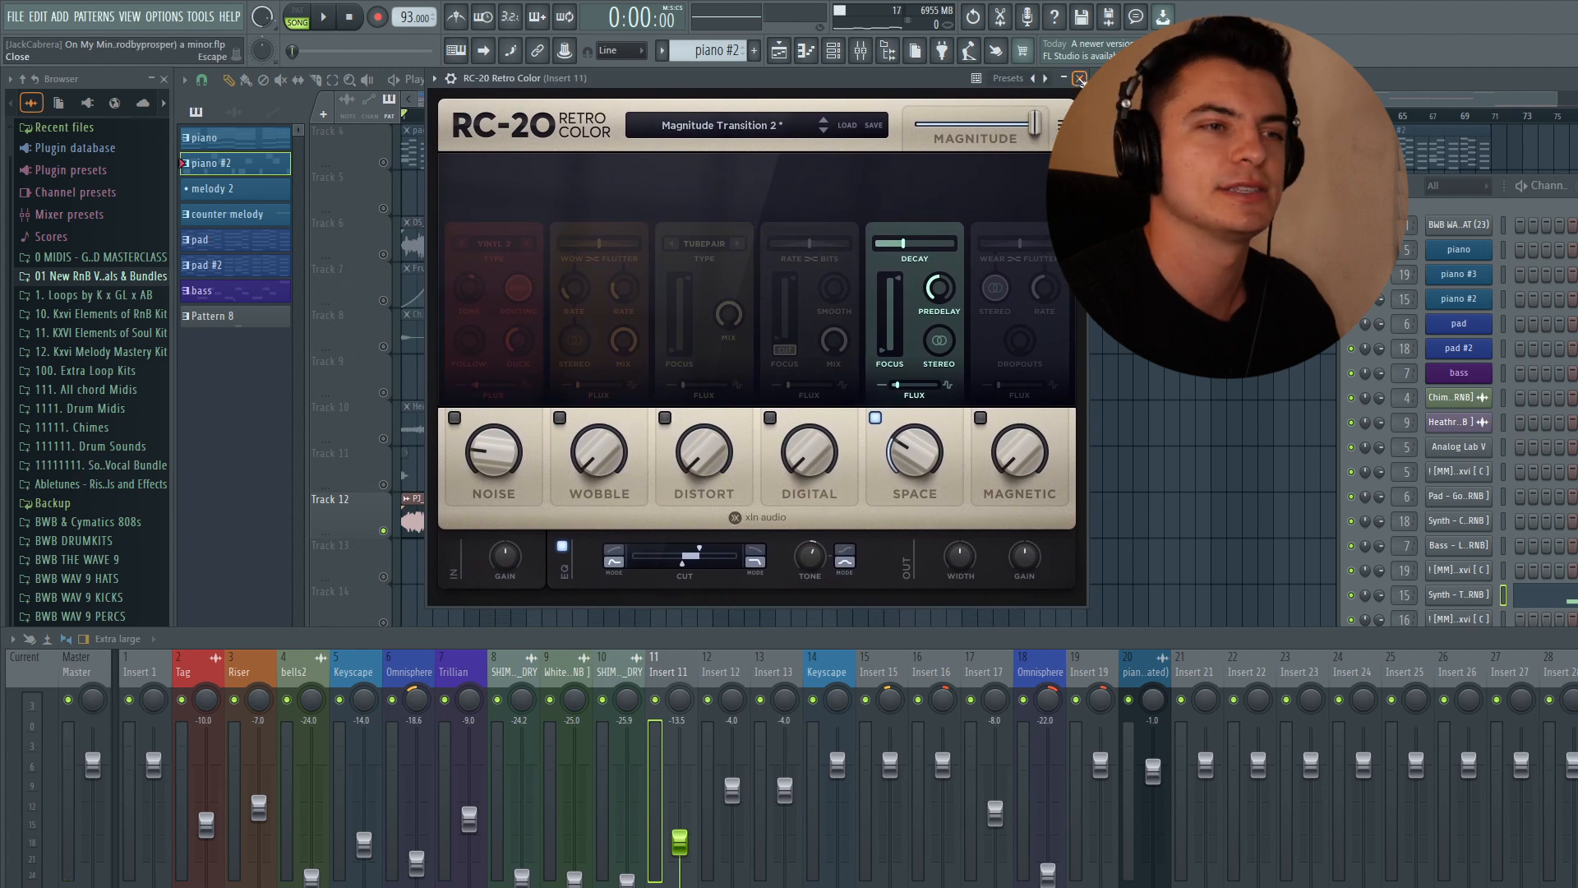
left_click(1080, 78)
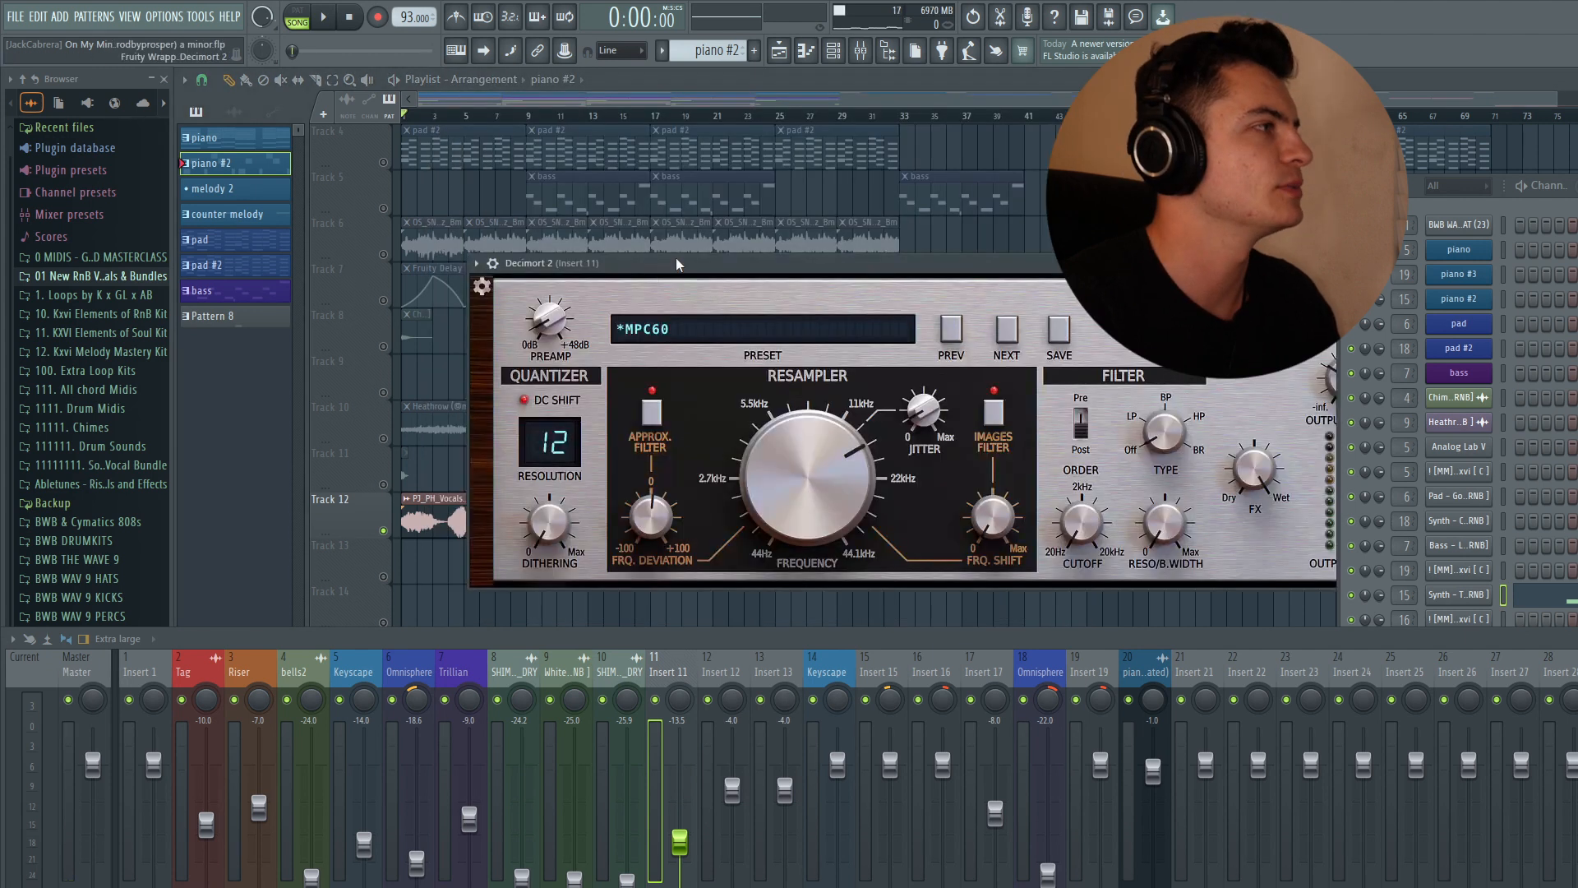
- Adjust the resampler frequency knob in insert 11's Decimort 2, then close the plugin
left_click_drag(673, 266, 474, 158)
left_click_drag(600, 338, 626, 364)
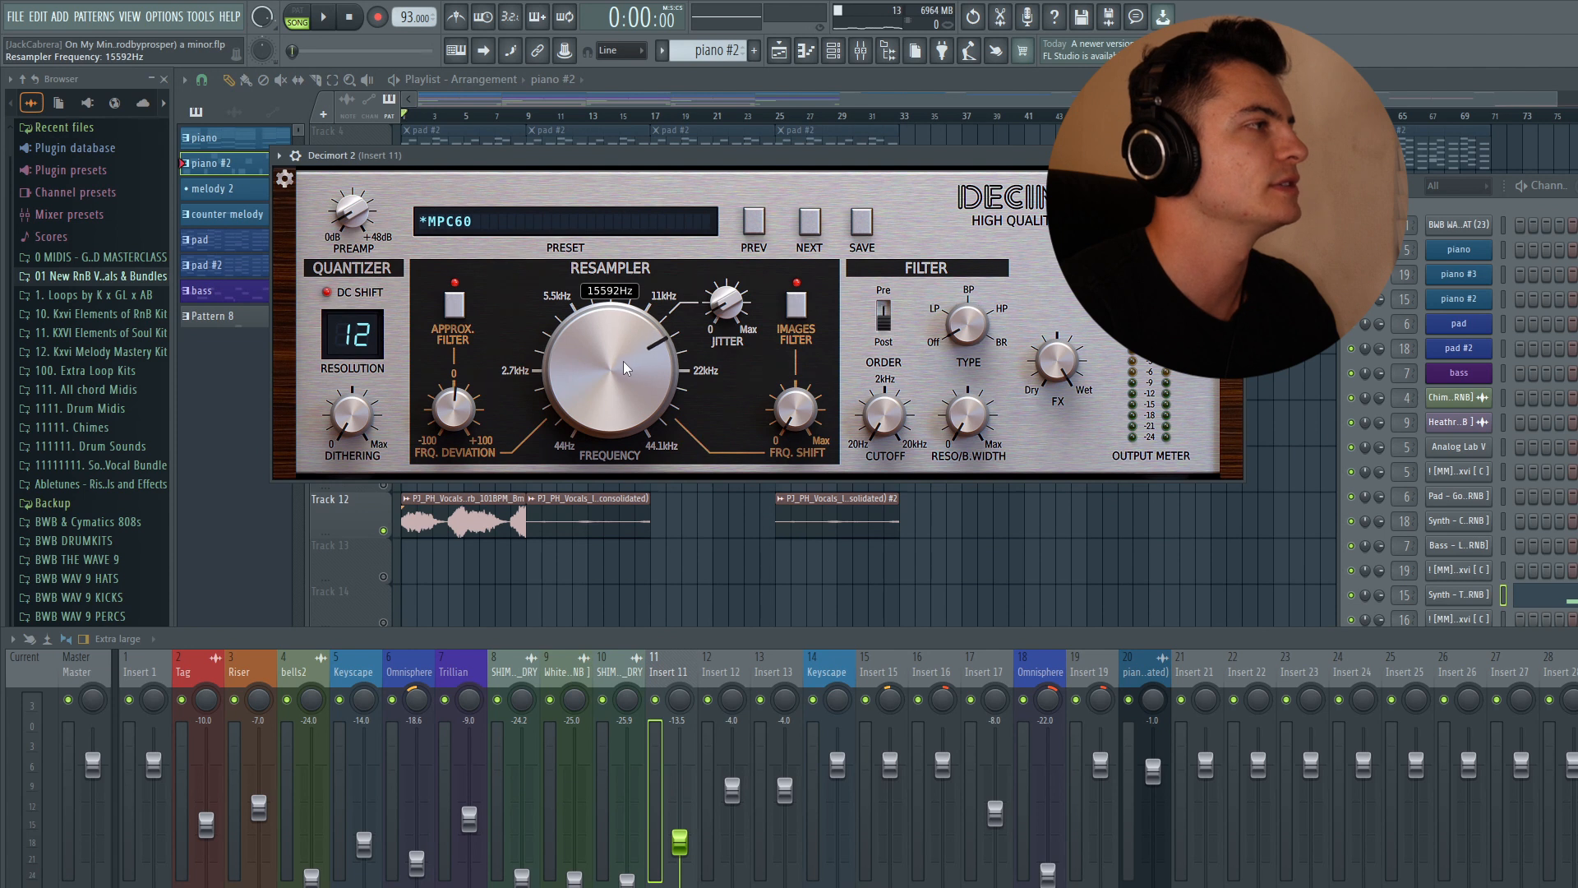
left_click_drag(625, 368, 625, 375)
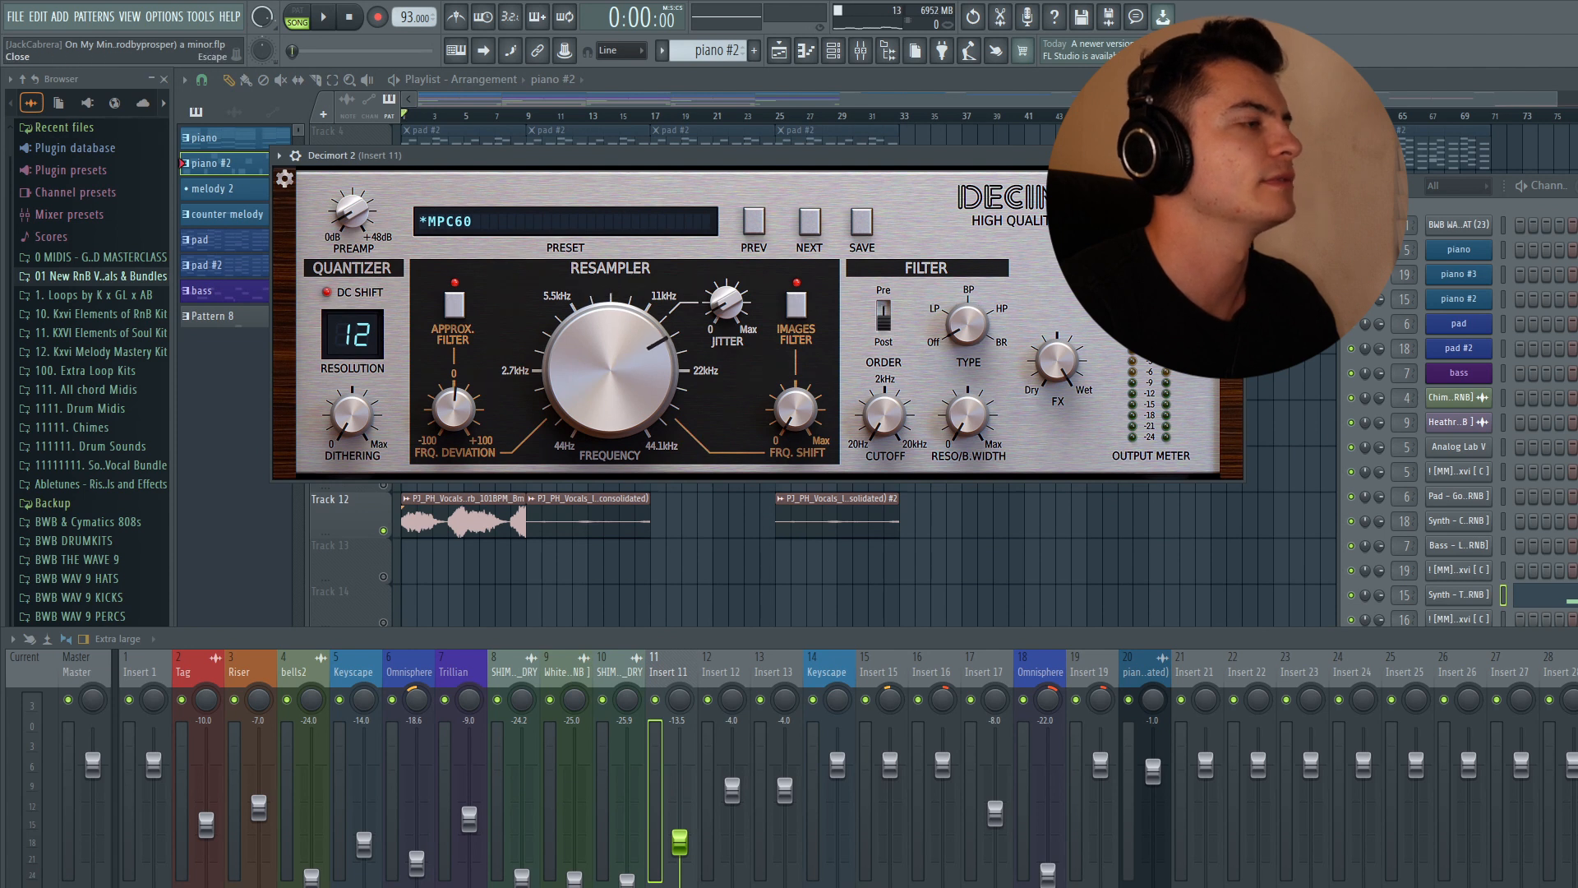
left_click(1233, 155)
- Inspect insert 11's Valhalla VintageVerb, H-Delay and Parametric EQ 2 plugins
left_click_drag(920, 422, 593, 138)
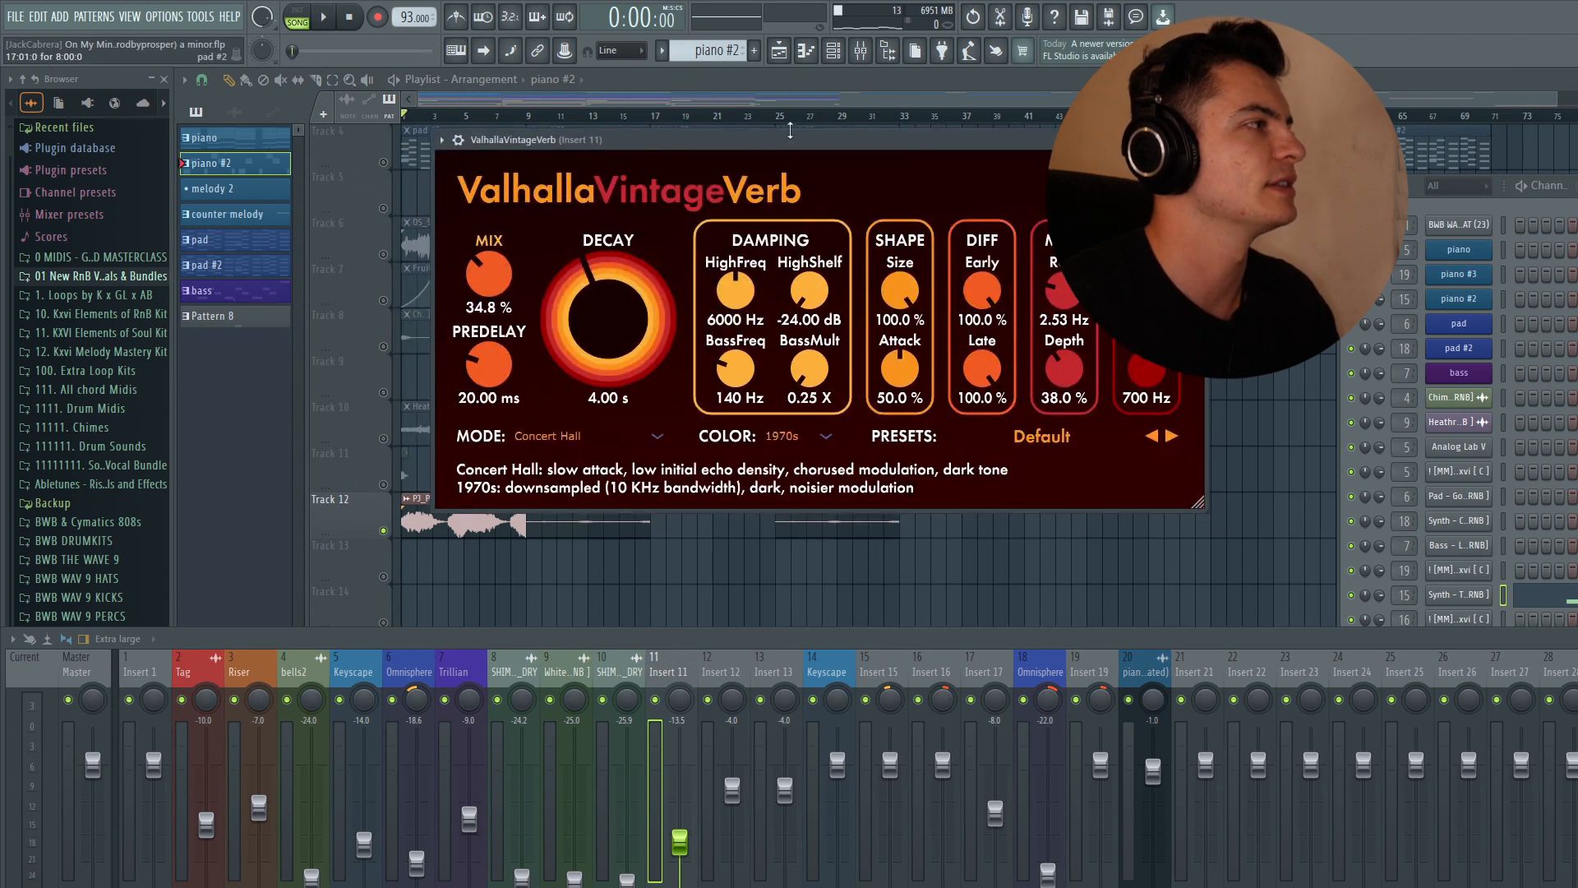
left_click(1195, 139)
left_click_drag(854, 509, 728, 112)
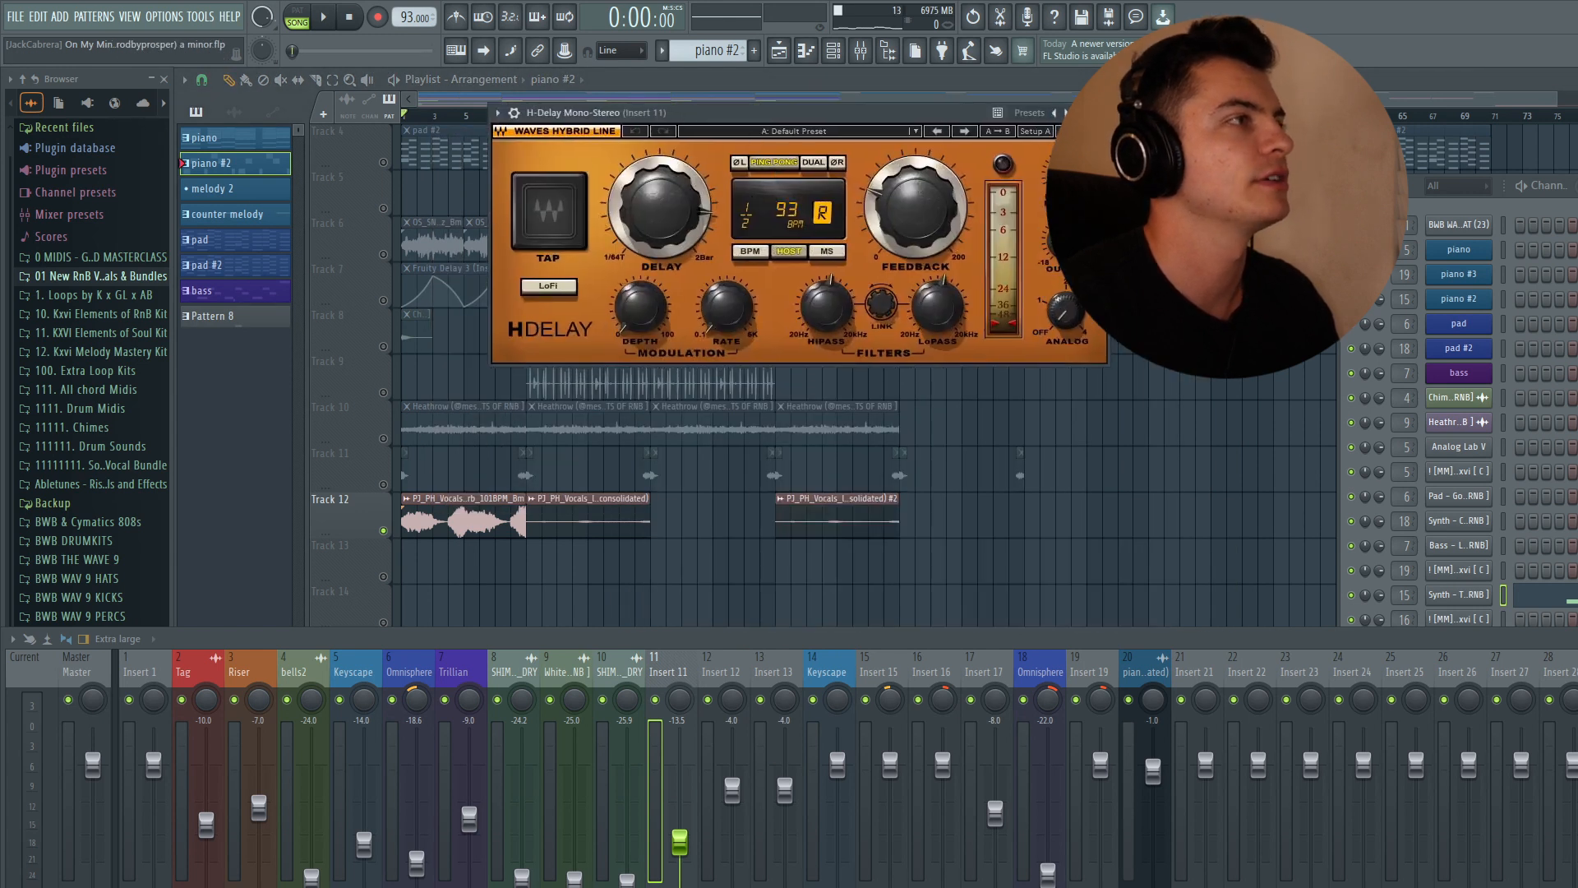
left_click(1098, 113)
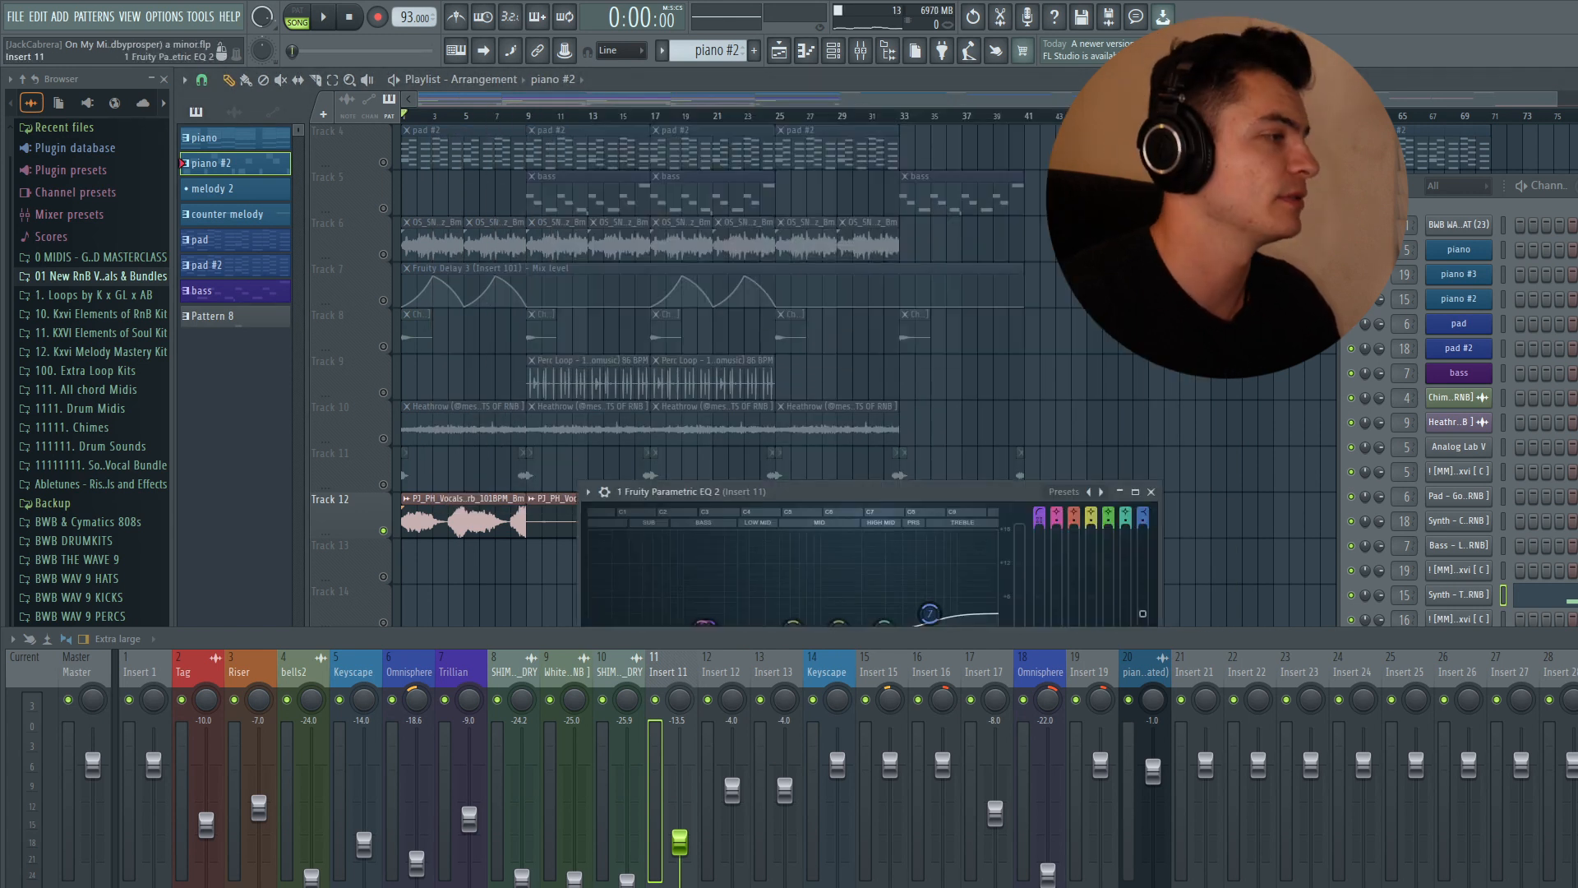
left_click_drag(772, 487, 674, 84)
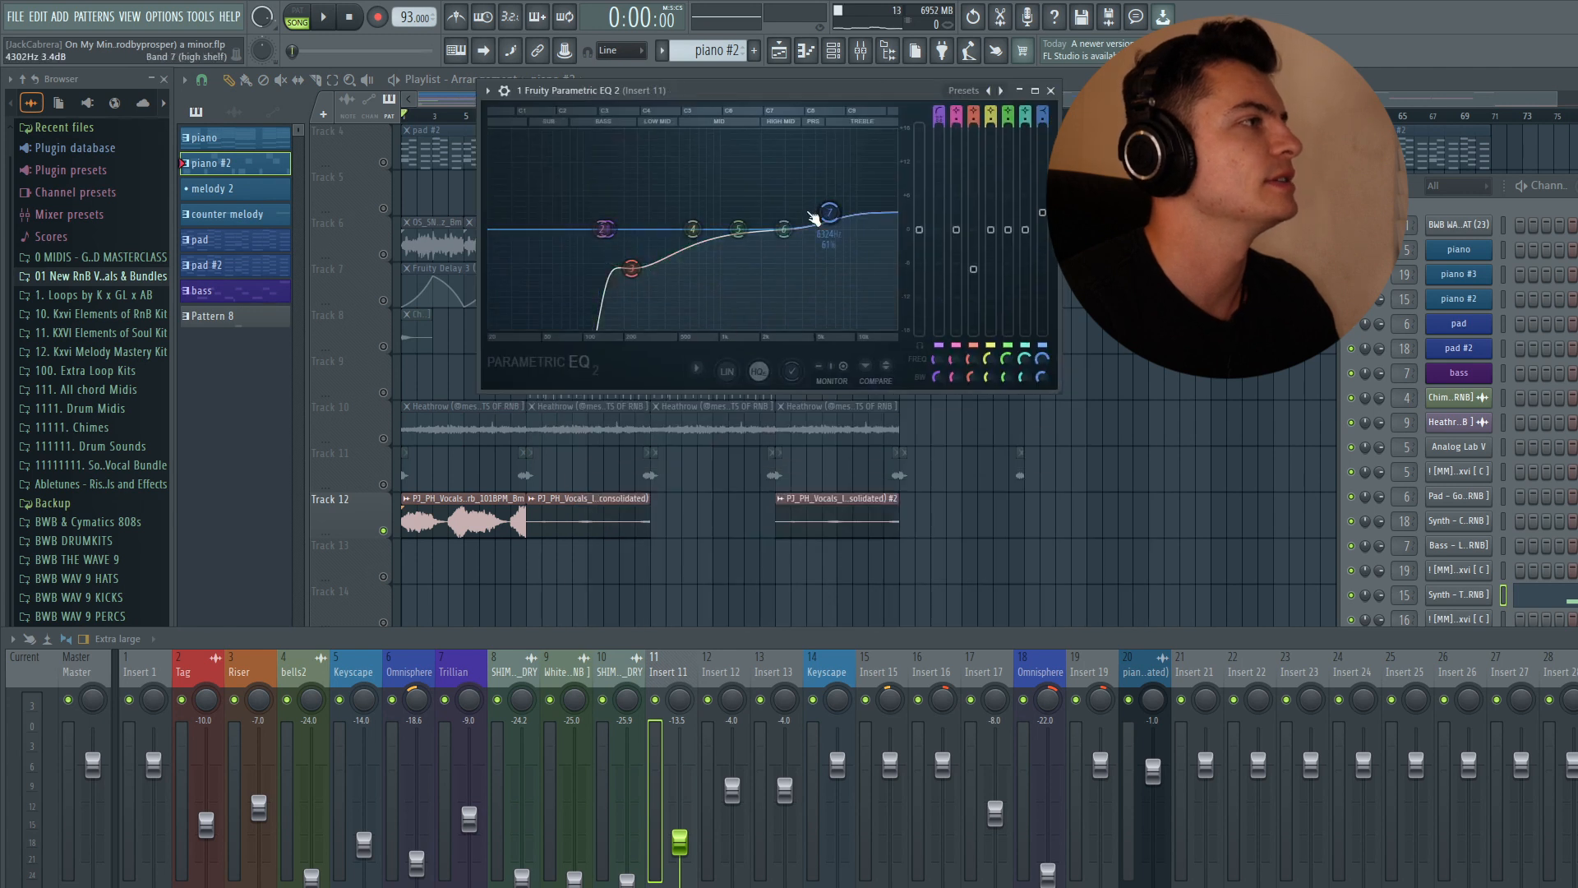
left_click(1050, 90)
- Set the playhead near bar 9 and audition the arrangement briefly
left_click(526, 115)
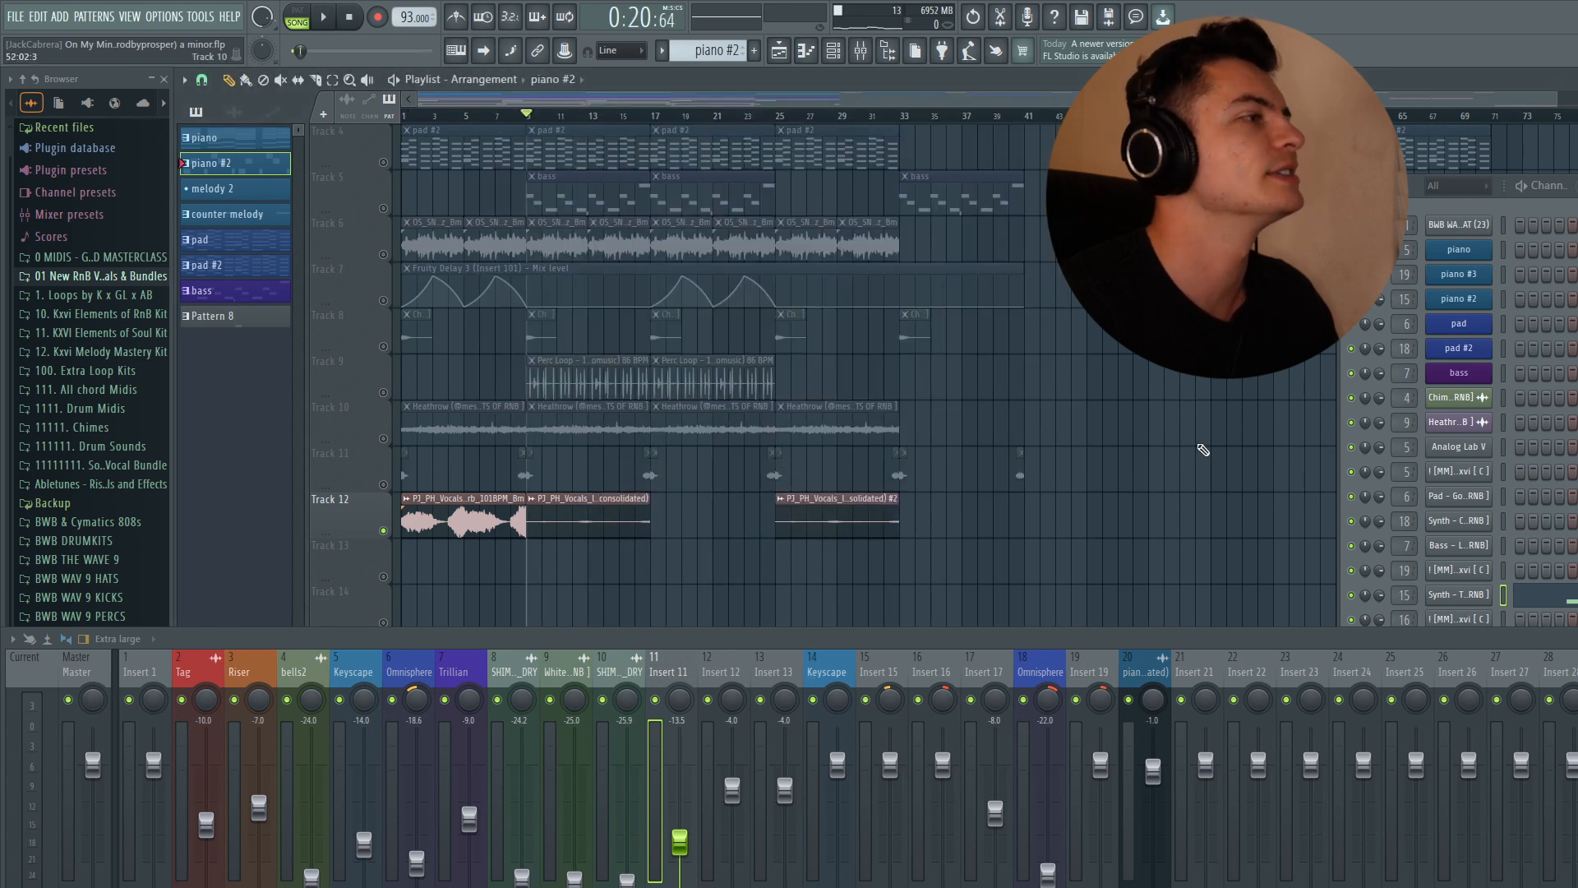
key("space")
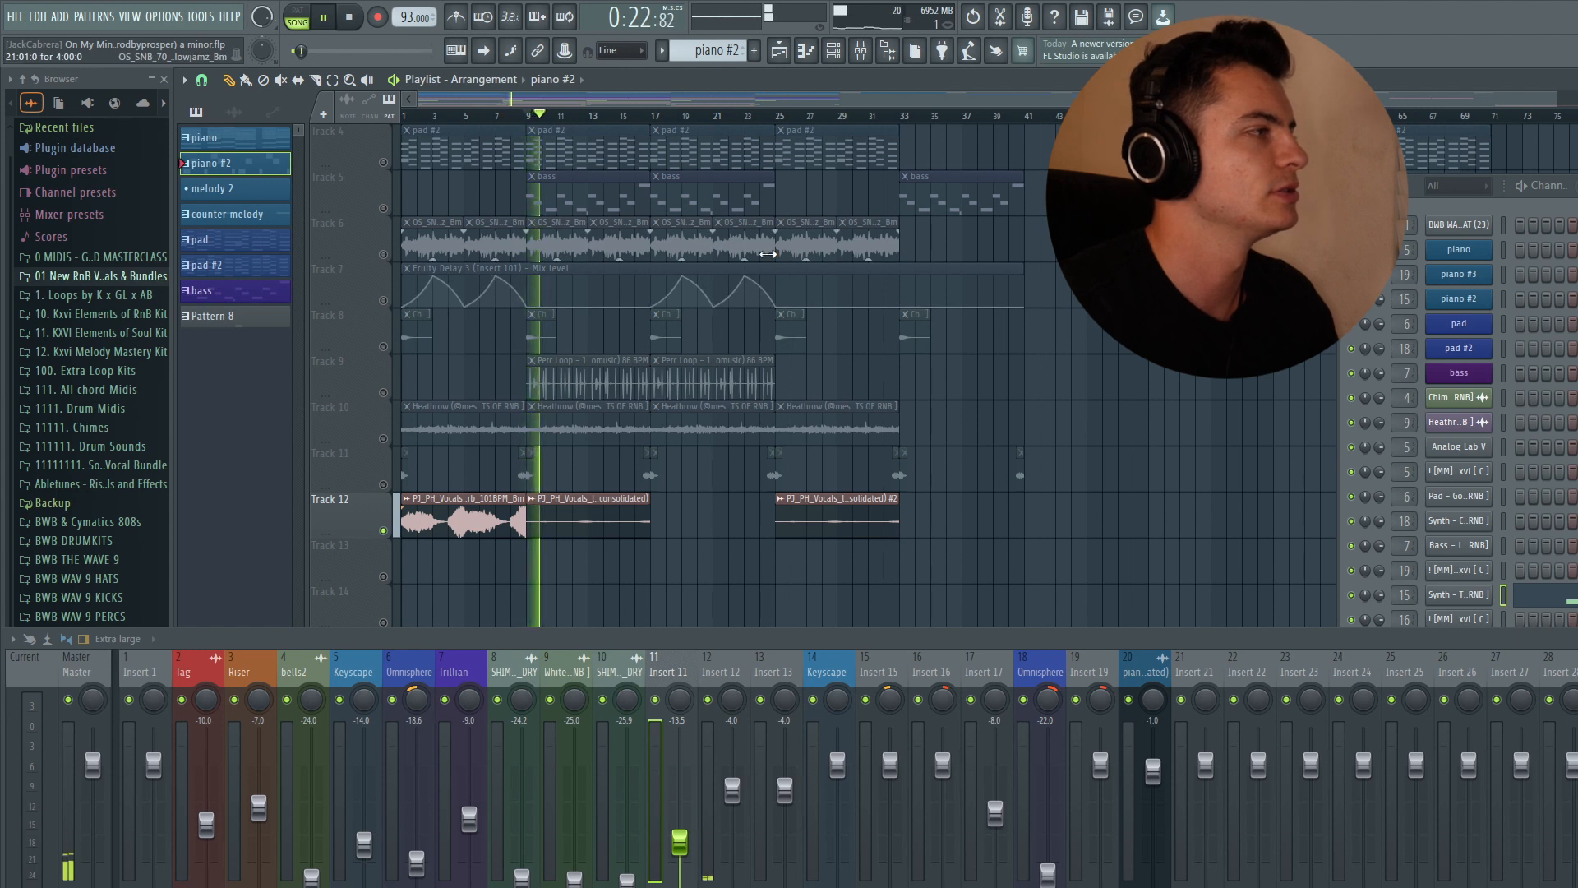
key("space")
- Select insert 12 and inspect its Decimort 2, Valhalla VintageVerb and Parametric EQ 2 plugins
left_click(723, 676)
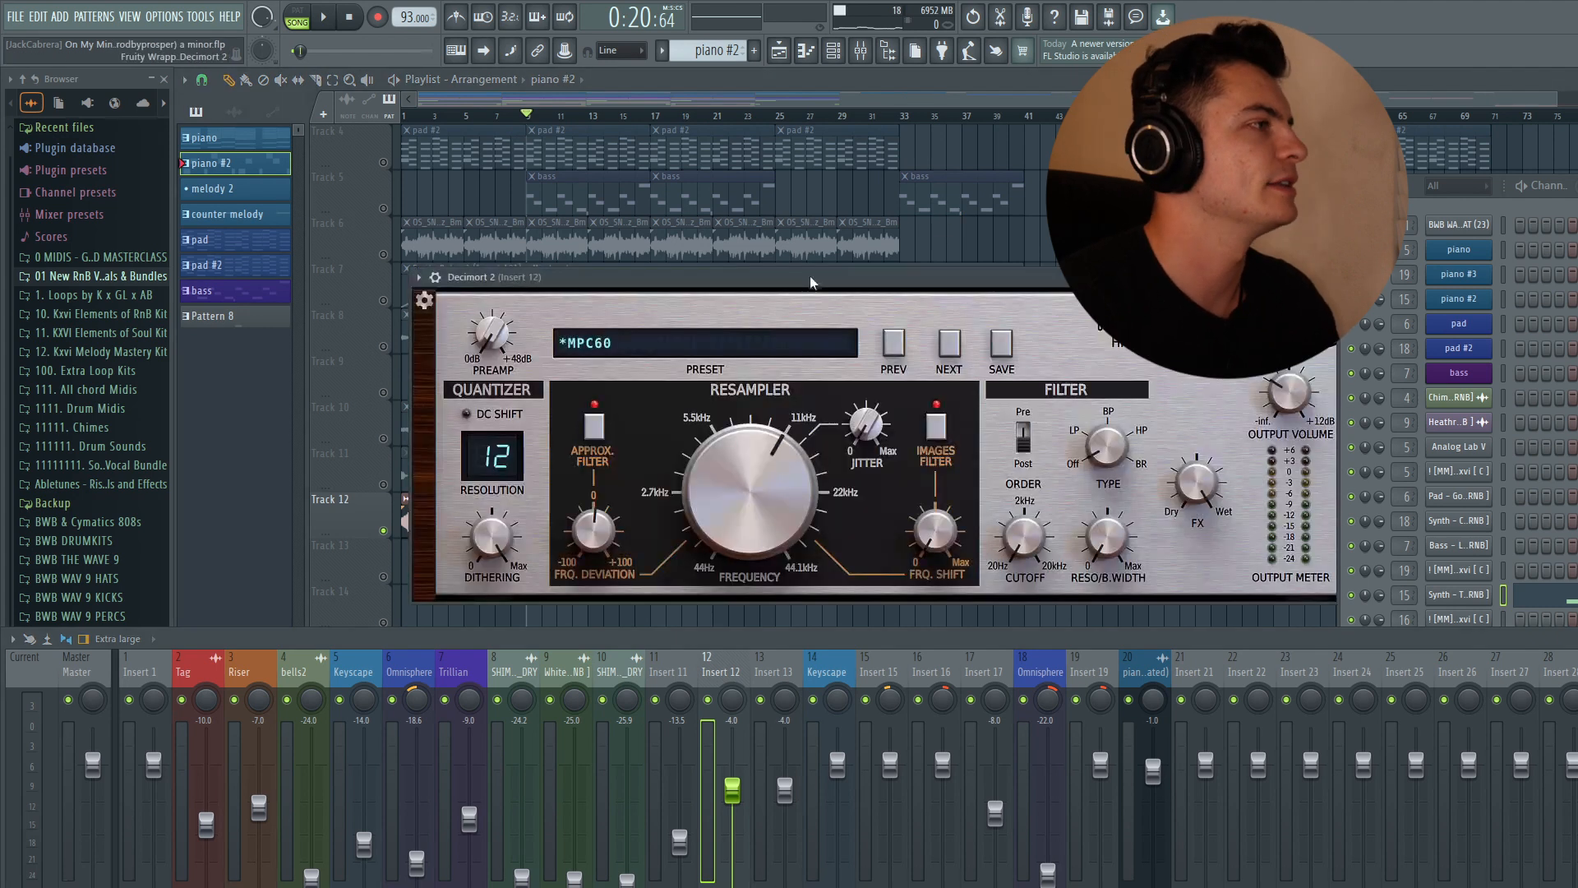
left_click_drag(799, 279, 675, 181)
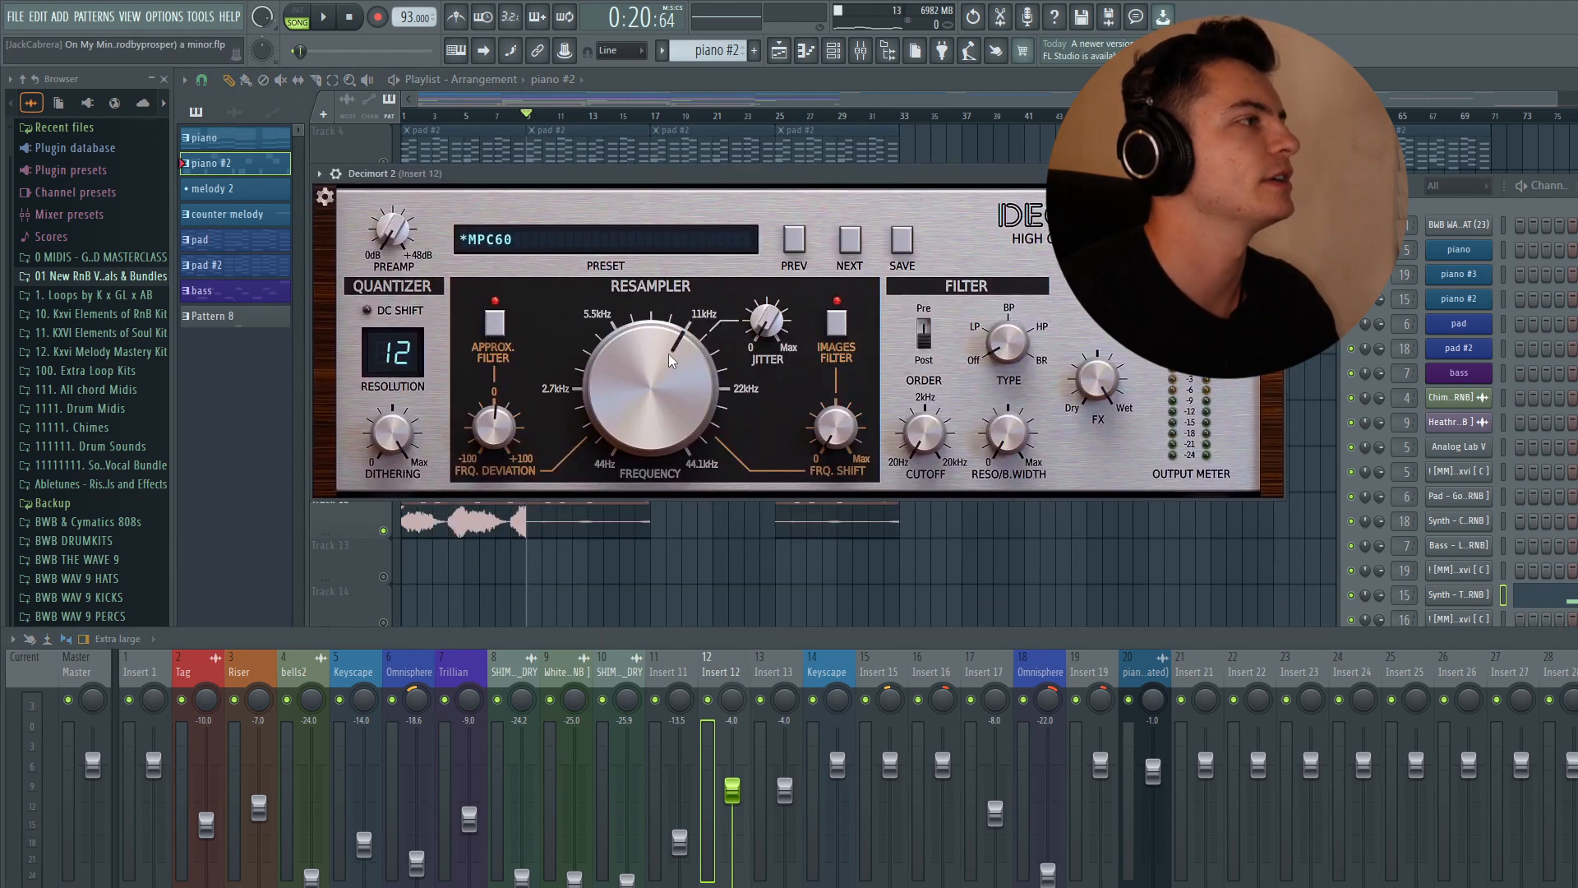
left_click(1274, 173)
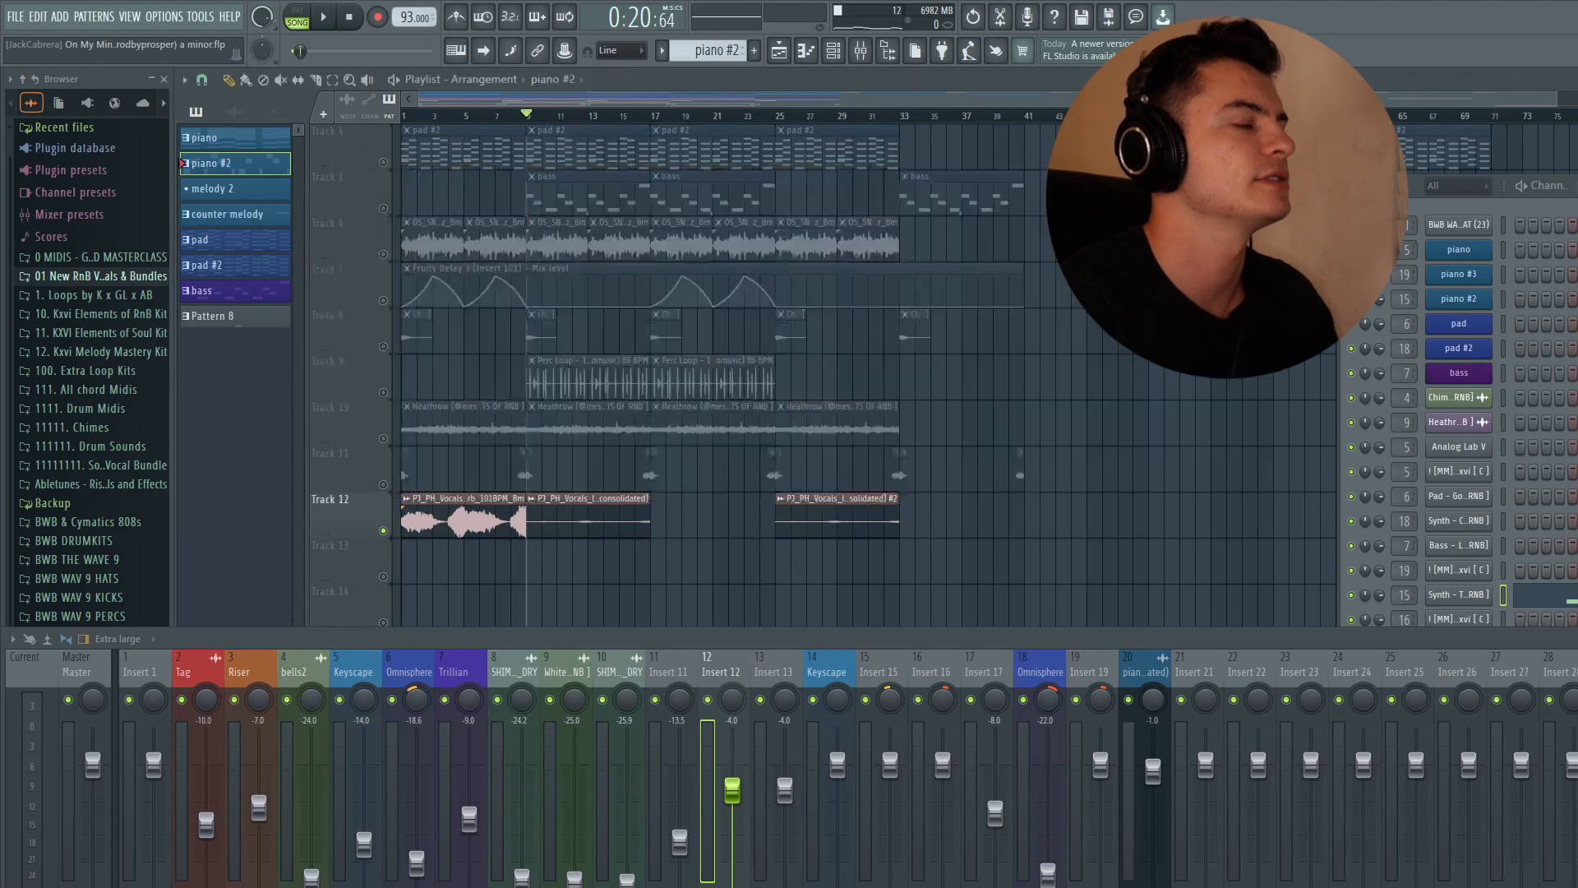
left_click_drag(761, 324, 715, 227)
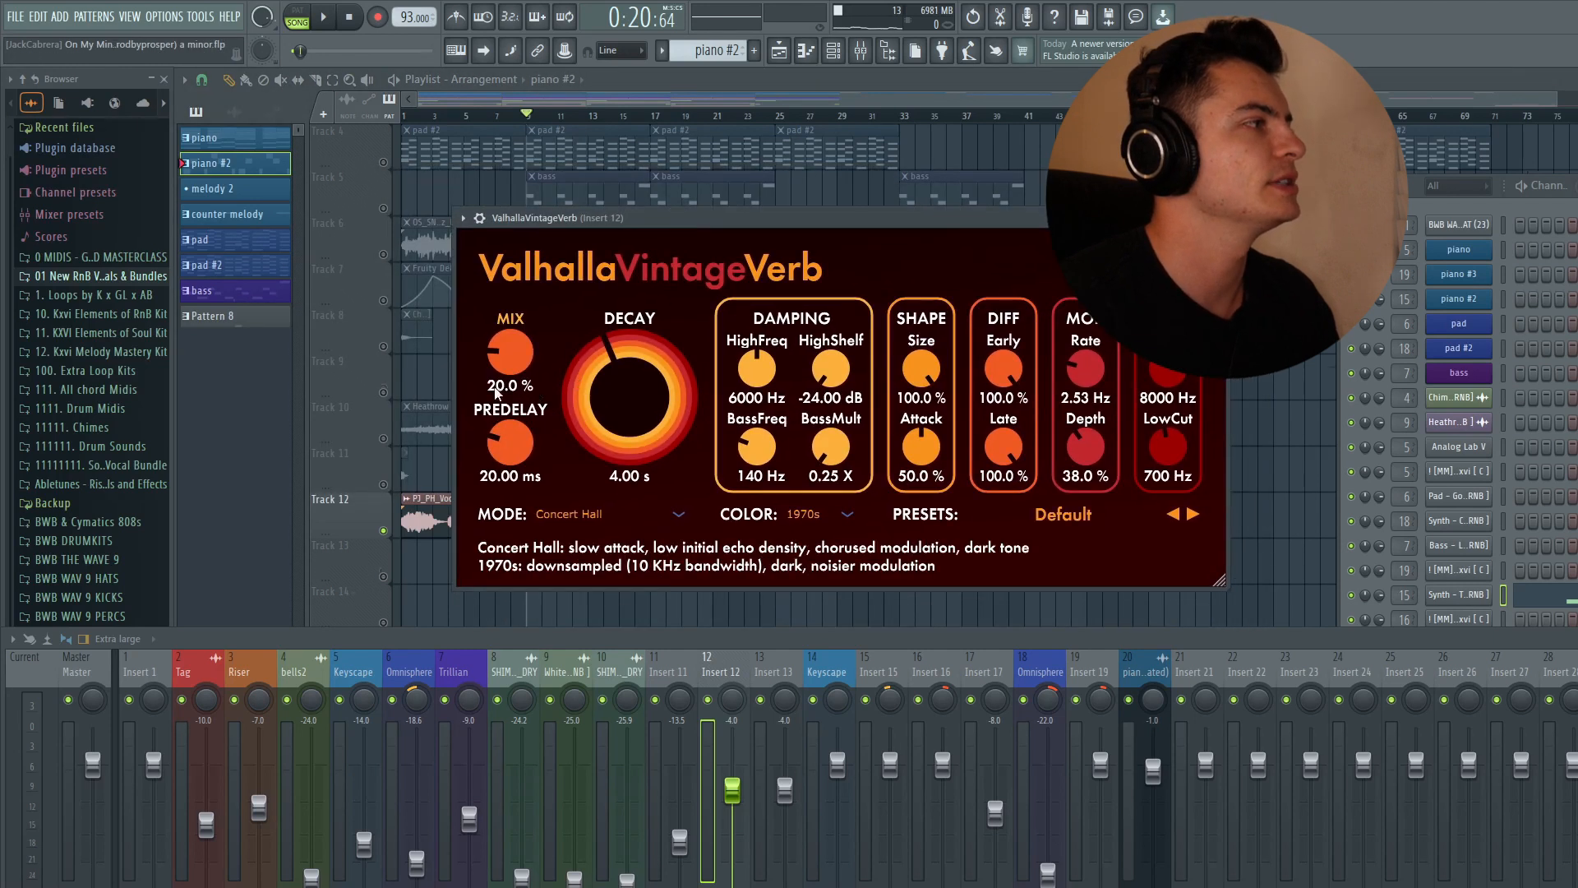
left_click(1218, 217)
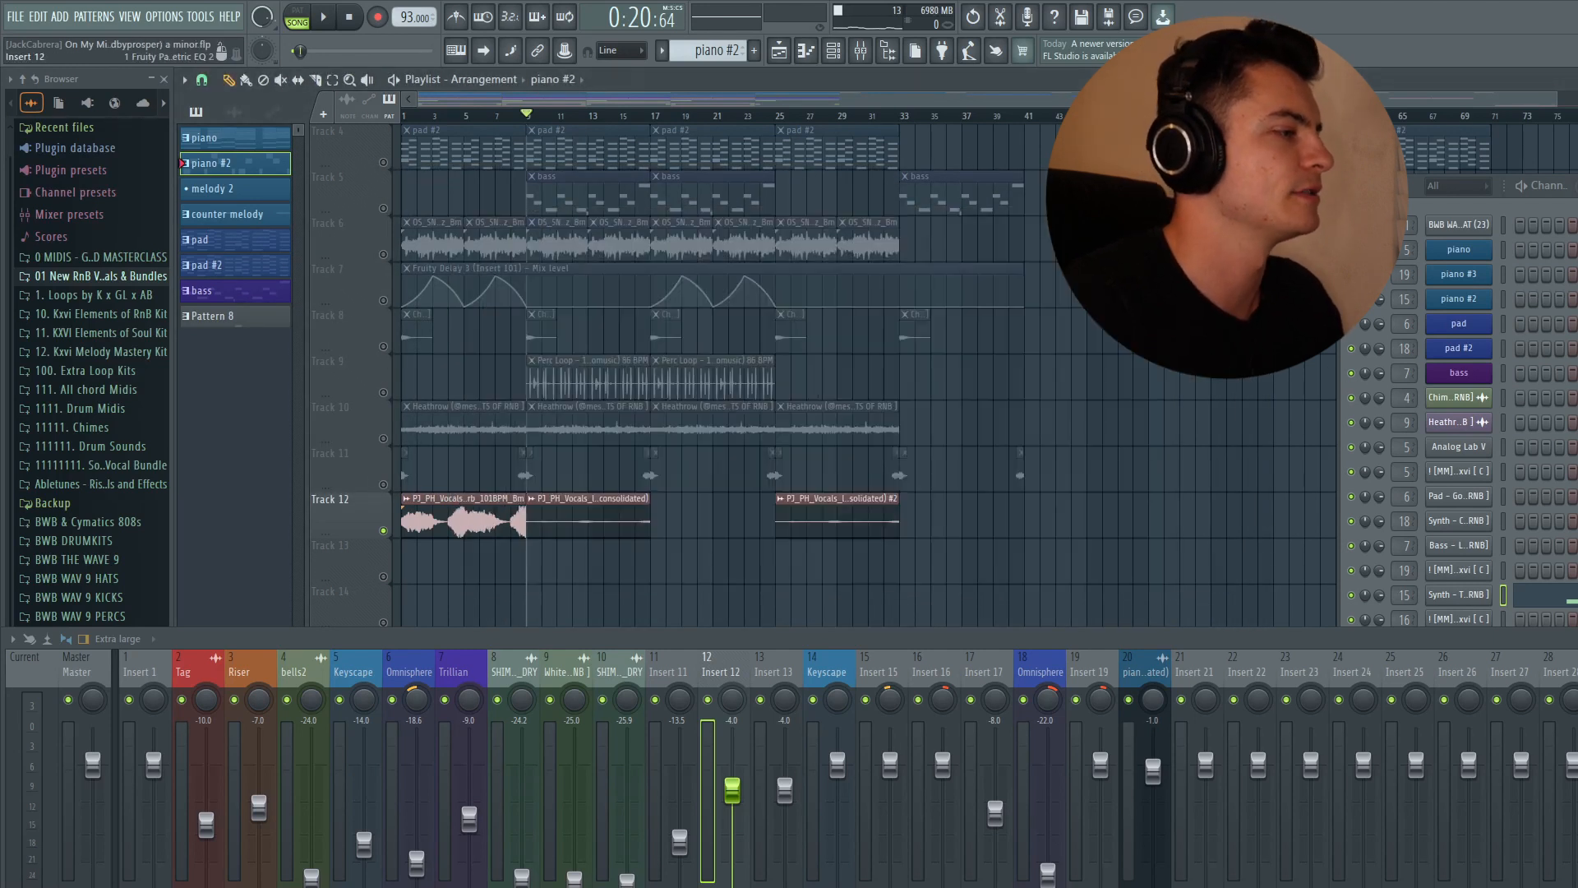
left_click(821, 884)
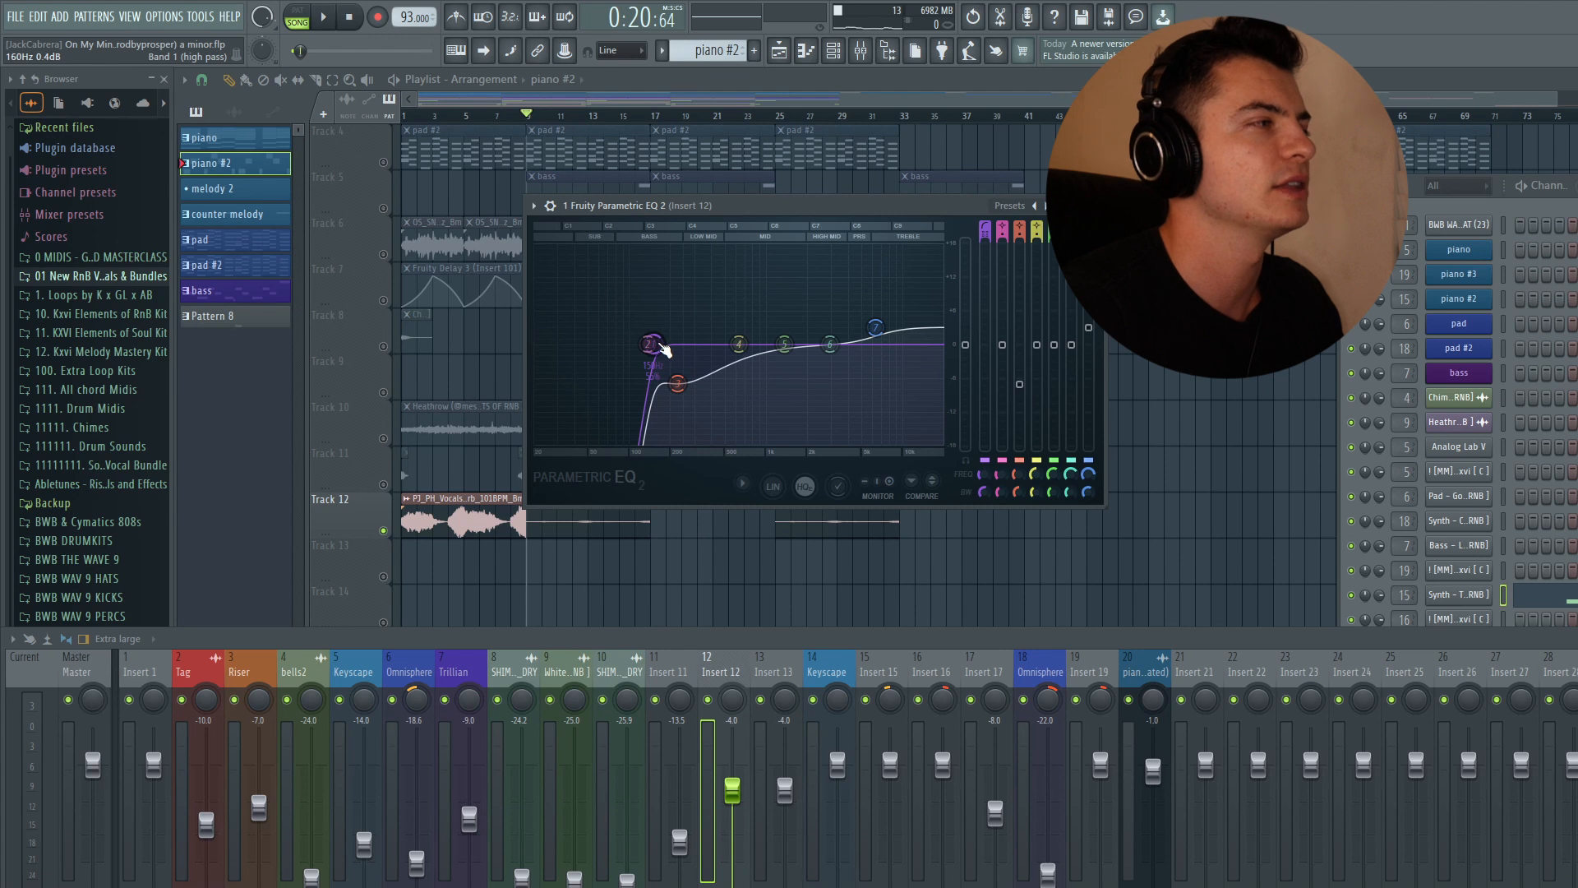
left_click(1095, 205)
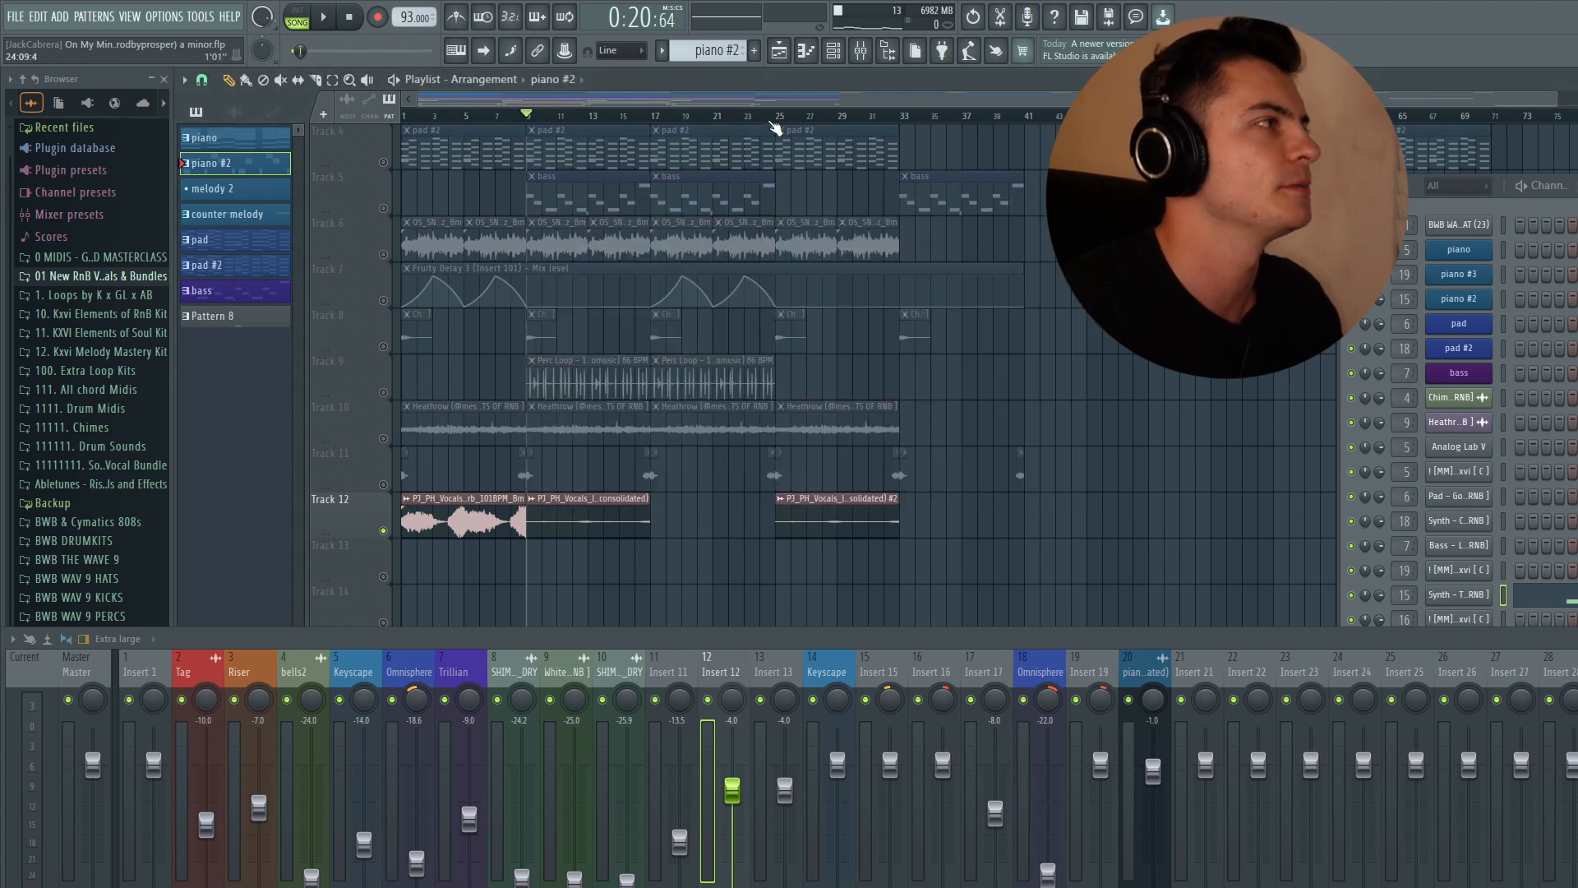
- Move the playhead to around bar 25 and audition the arrangement briefly
left_click(774, 122)
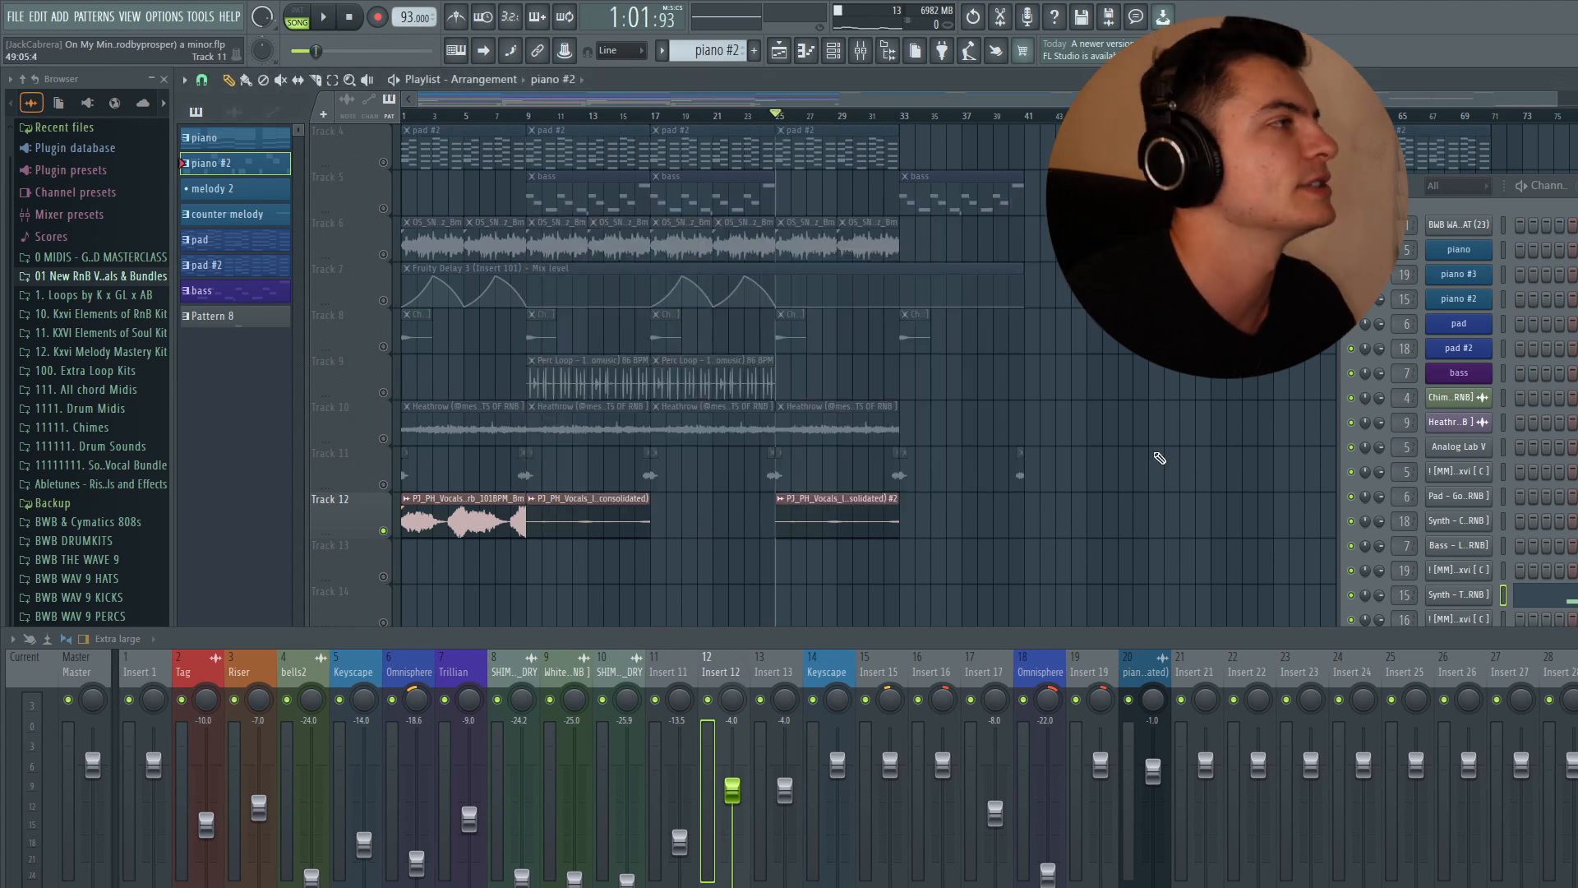
key("space")
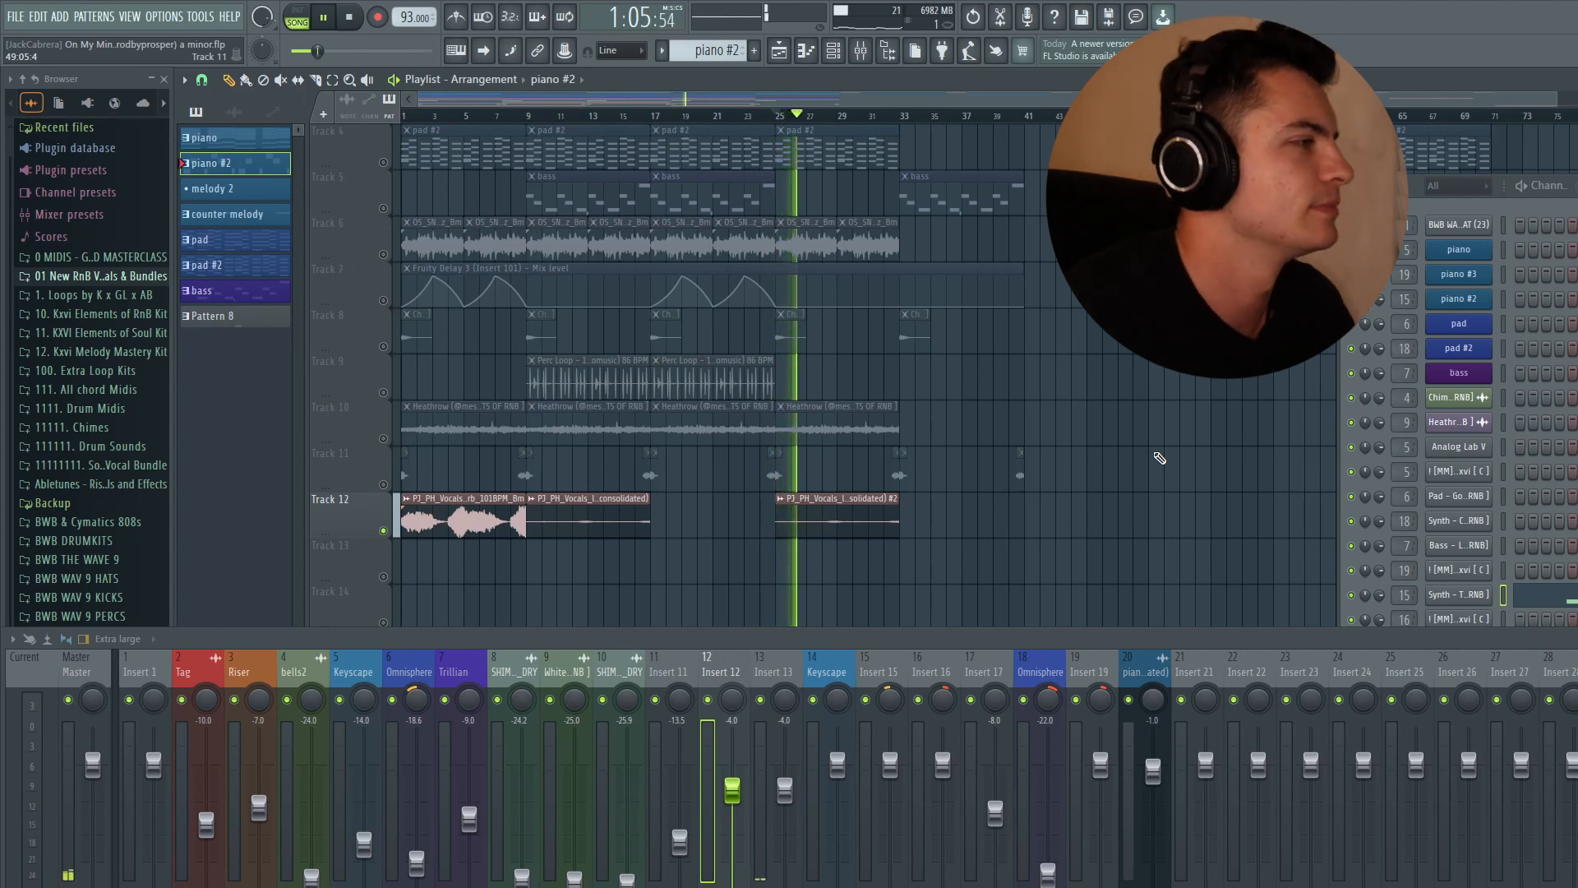
key("space")
- Select insert 13 and inspect its Decimort 2 and Valhalla VintageVerb plugins
left_click(766, 765)
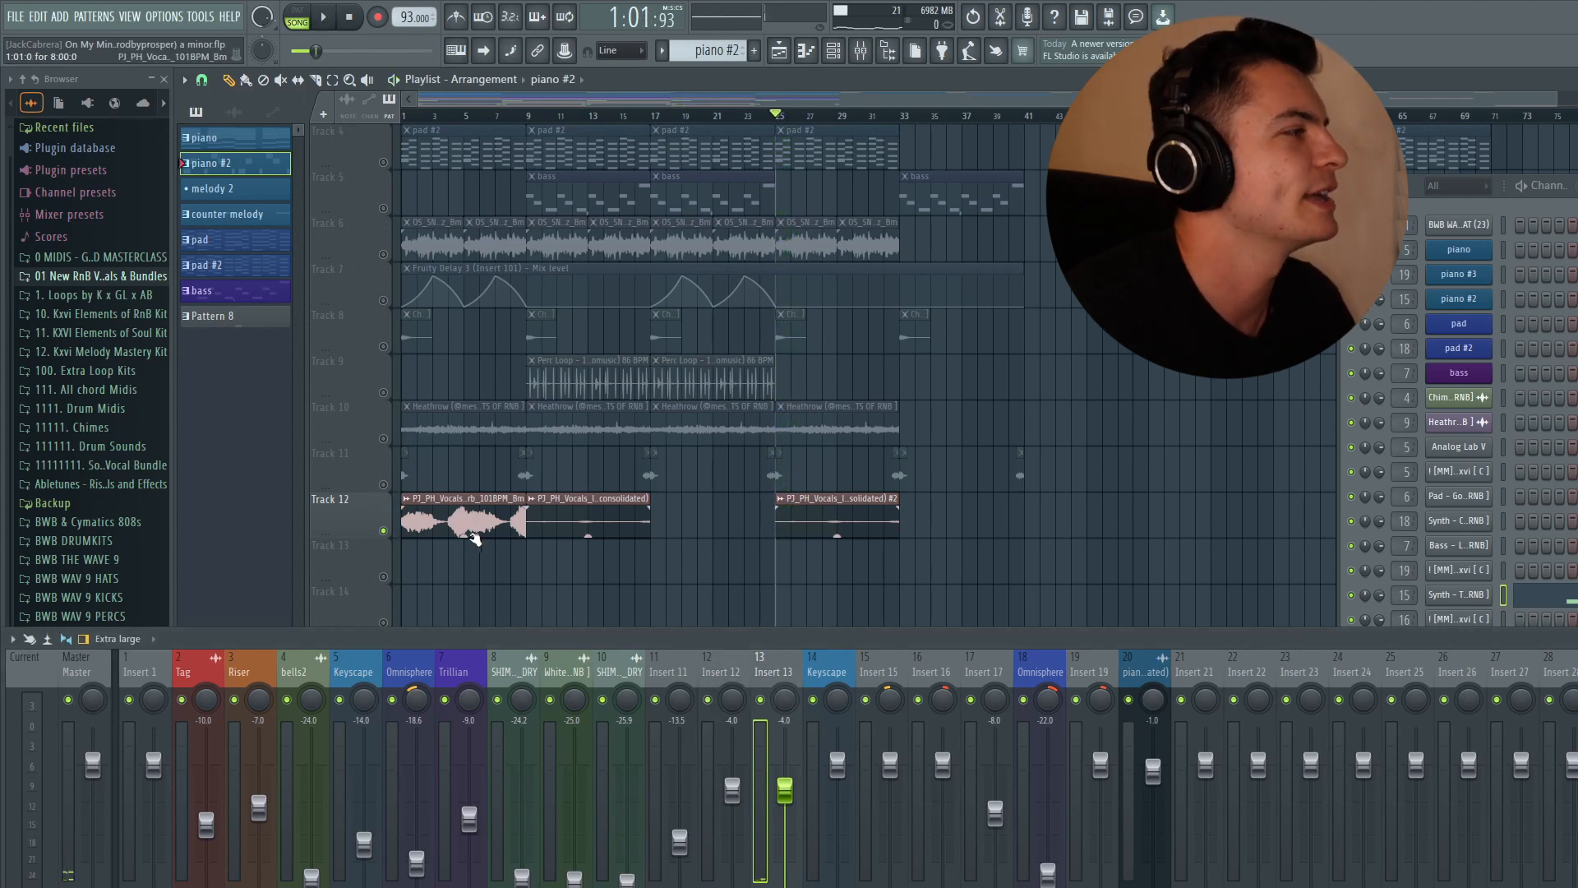
left_click(480, 521, "ctrl")
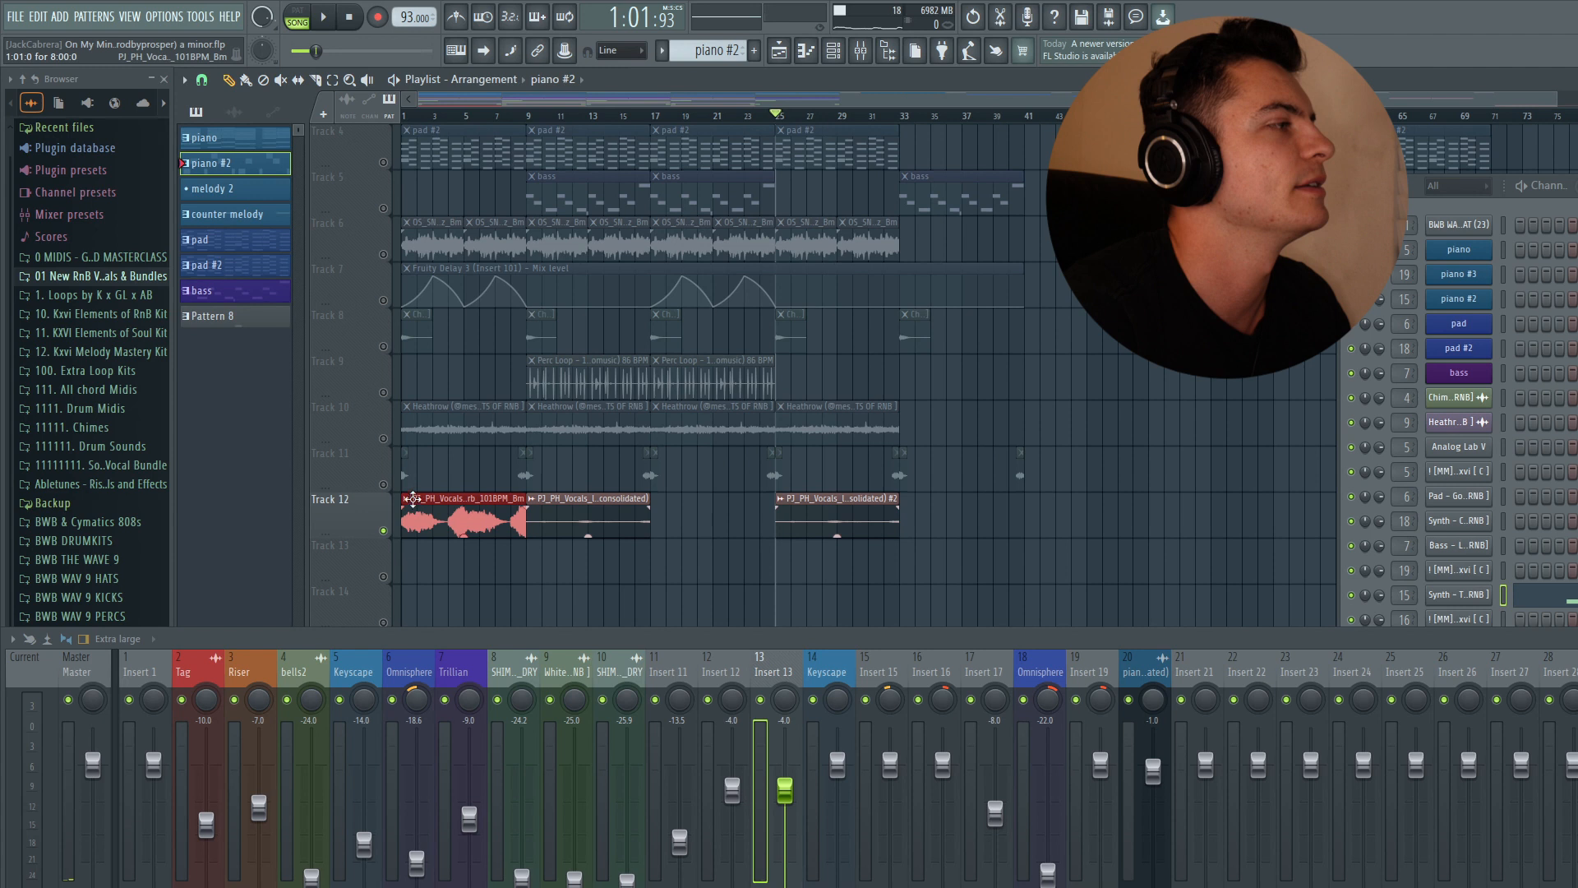
left_click(1158, 409, "ctrl")
left_click(1577, 724)
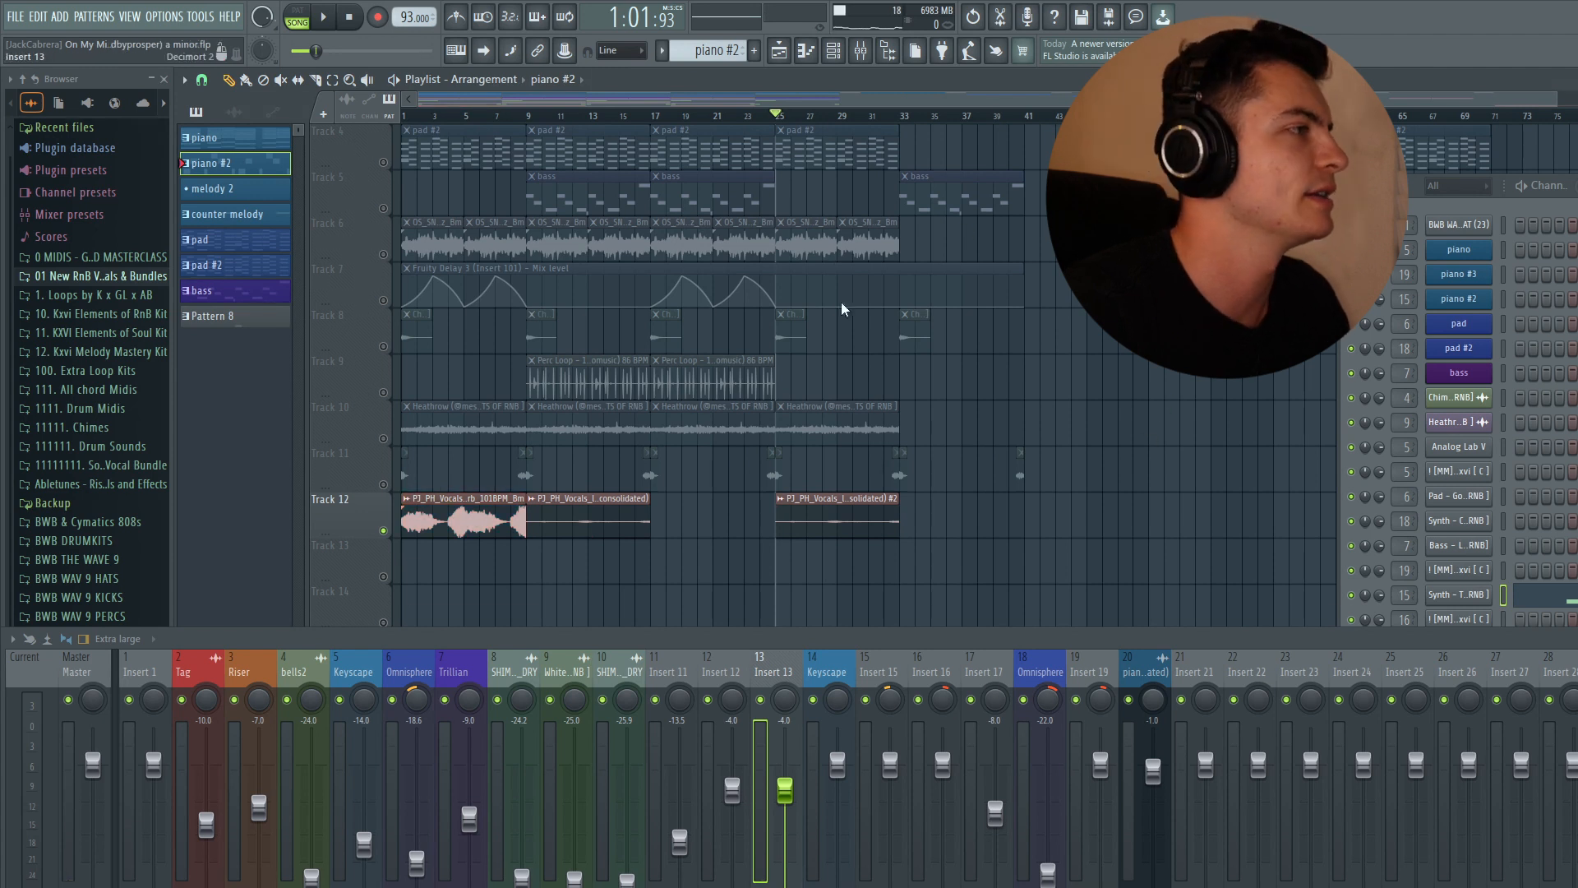
left_click_drag(791, 279, 717, 183)
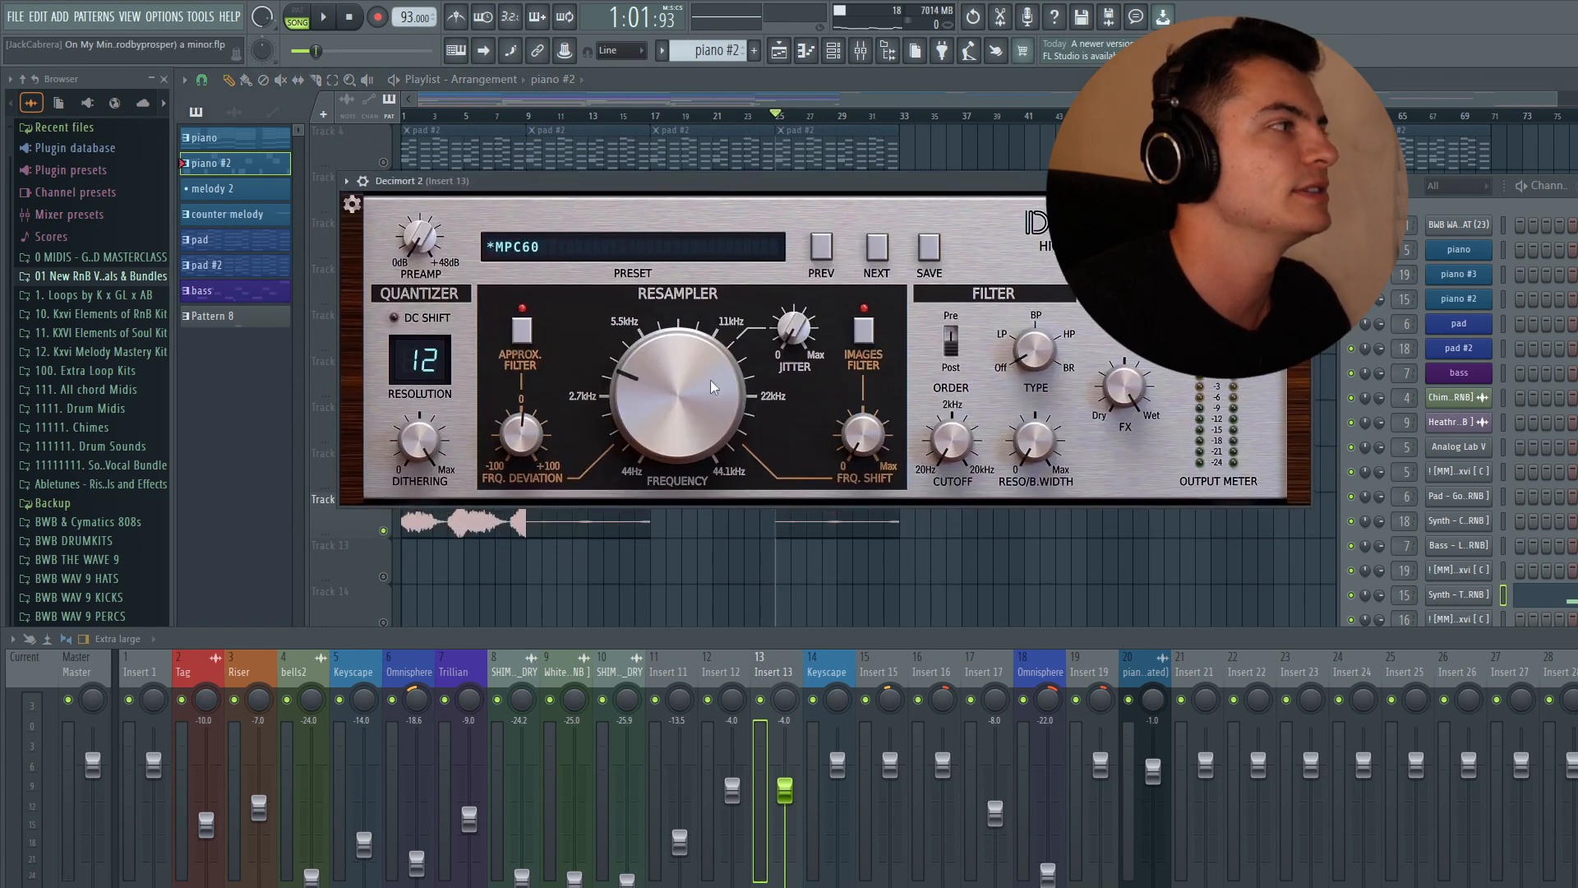
mouse_move(681, 411)
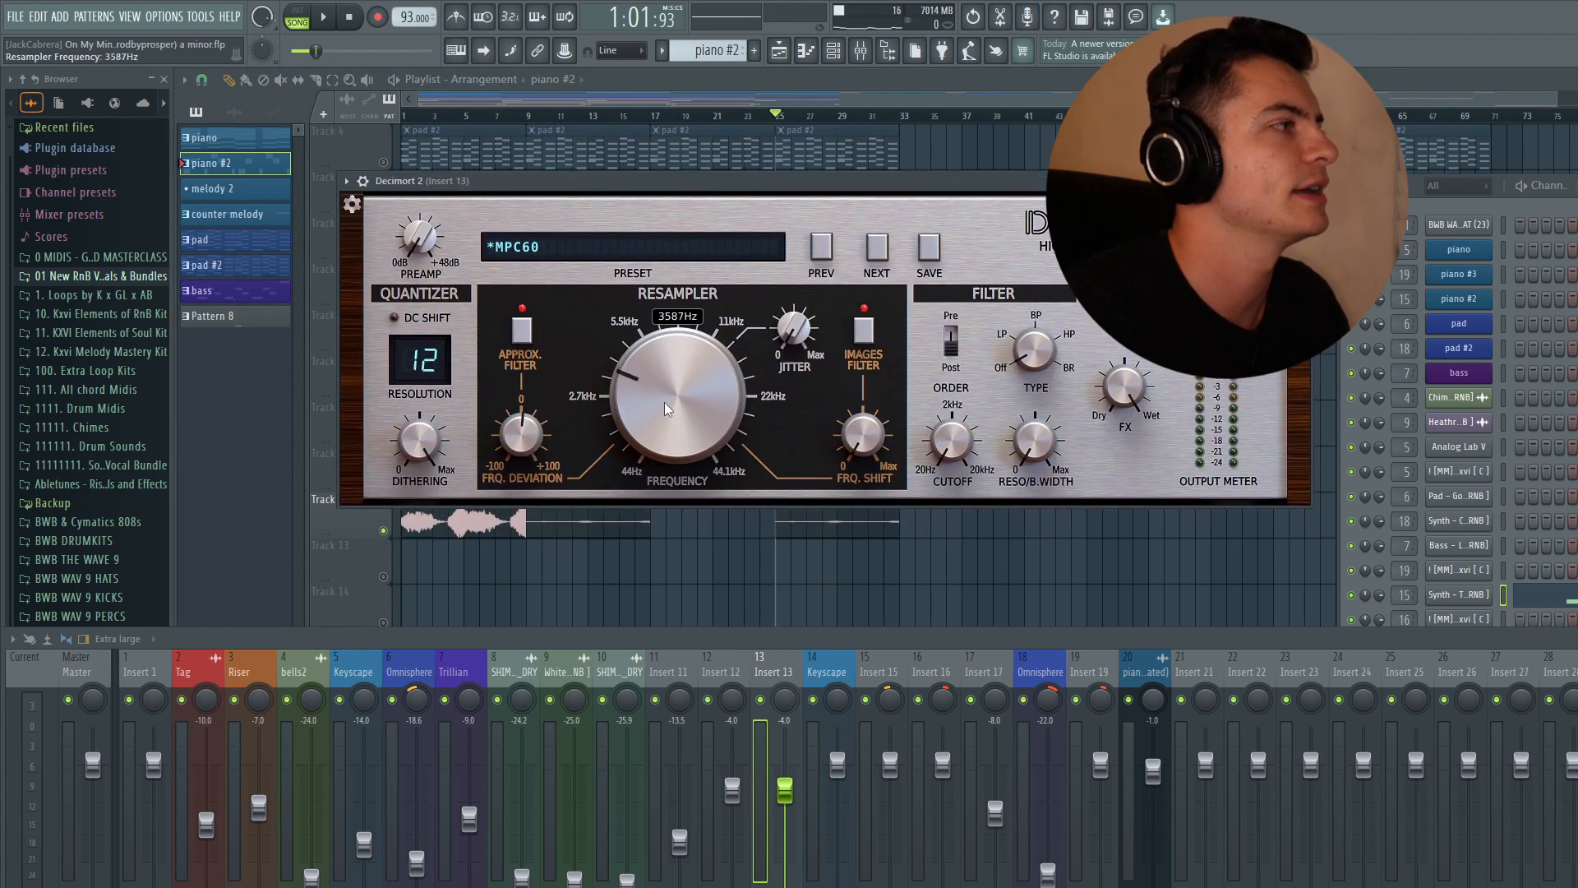
left_click(1301, 181)
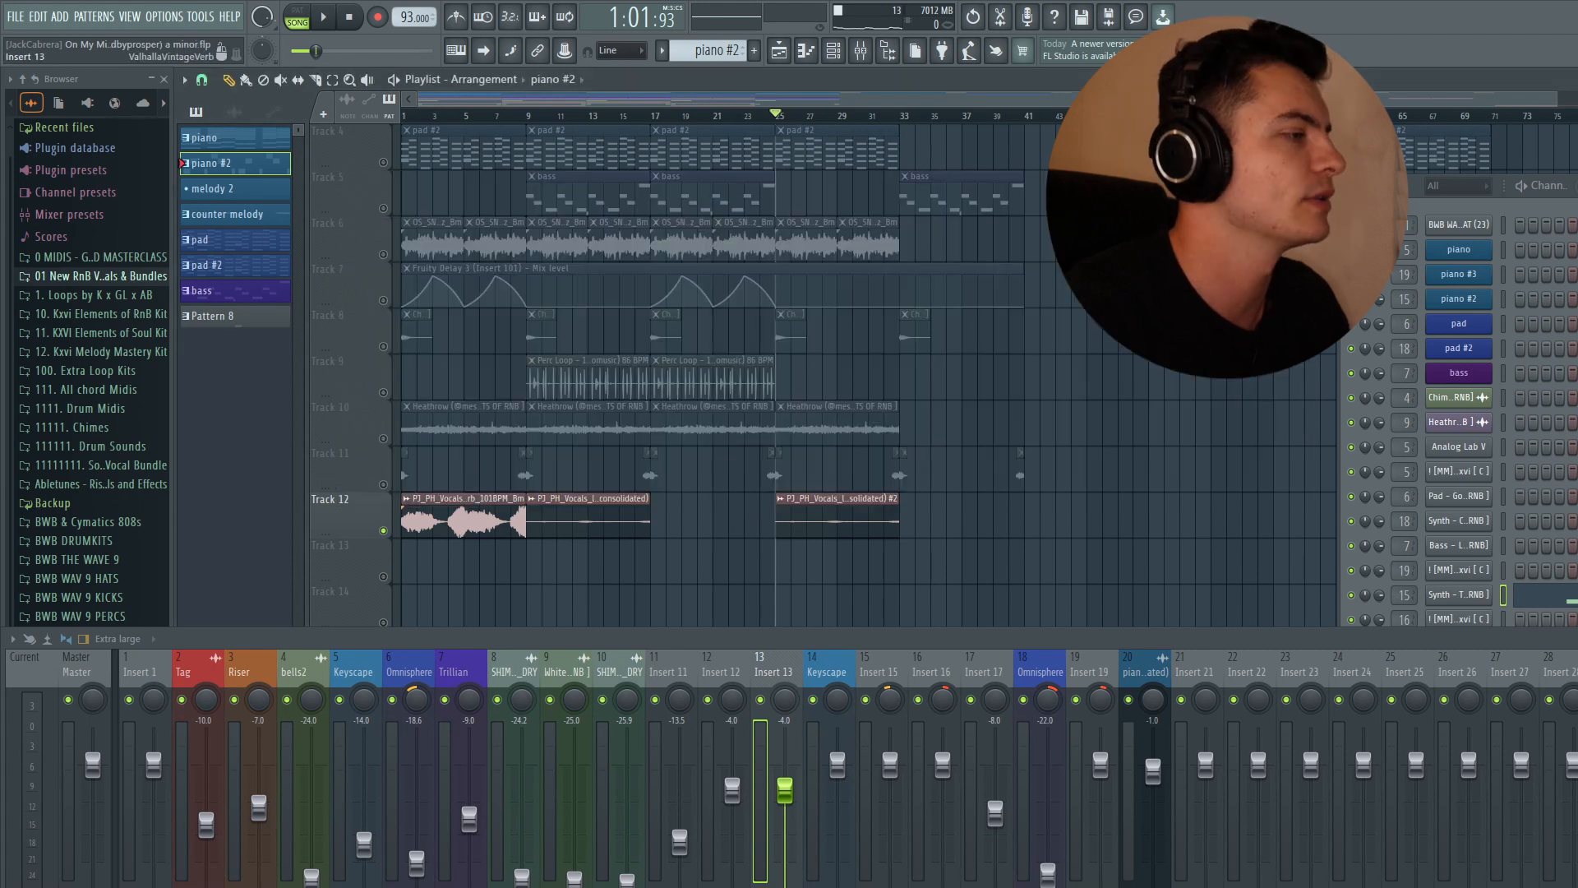
left_click(1576, 723)
left_click_drag(627, 315, 575, 180)
left_click(1209, 180)
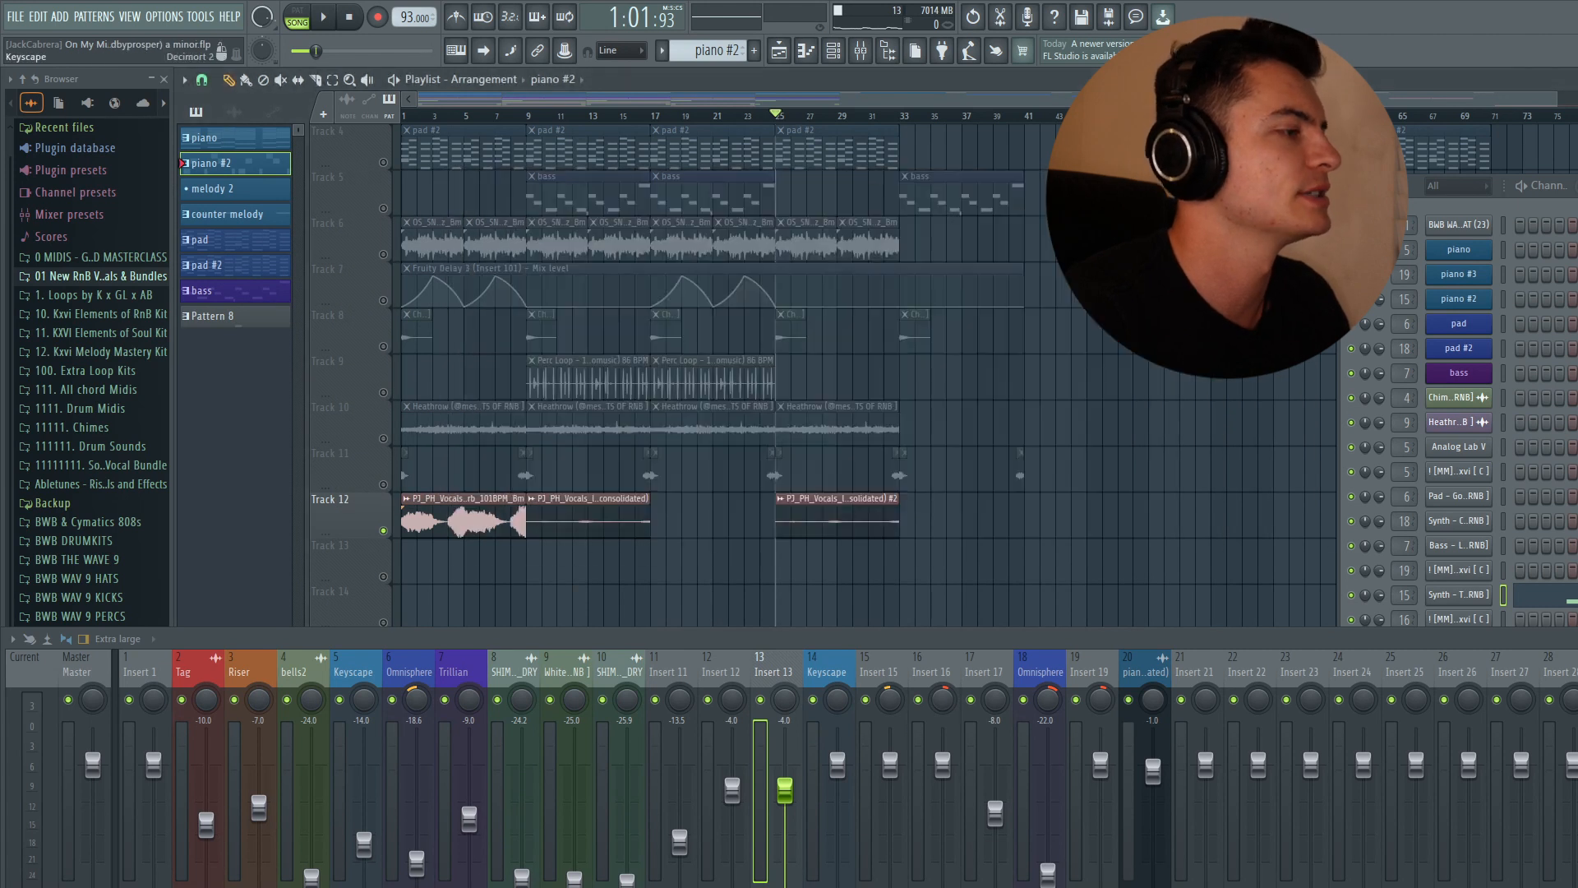
- Inspect insert 13's H-Delay, ShaperBox 3 and Parametric EQ 2 plugins
left_click(1576, 740)
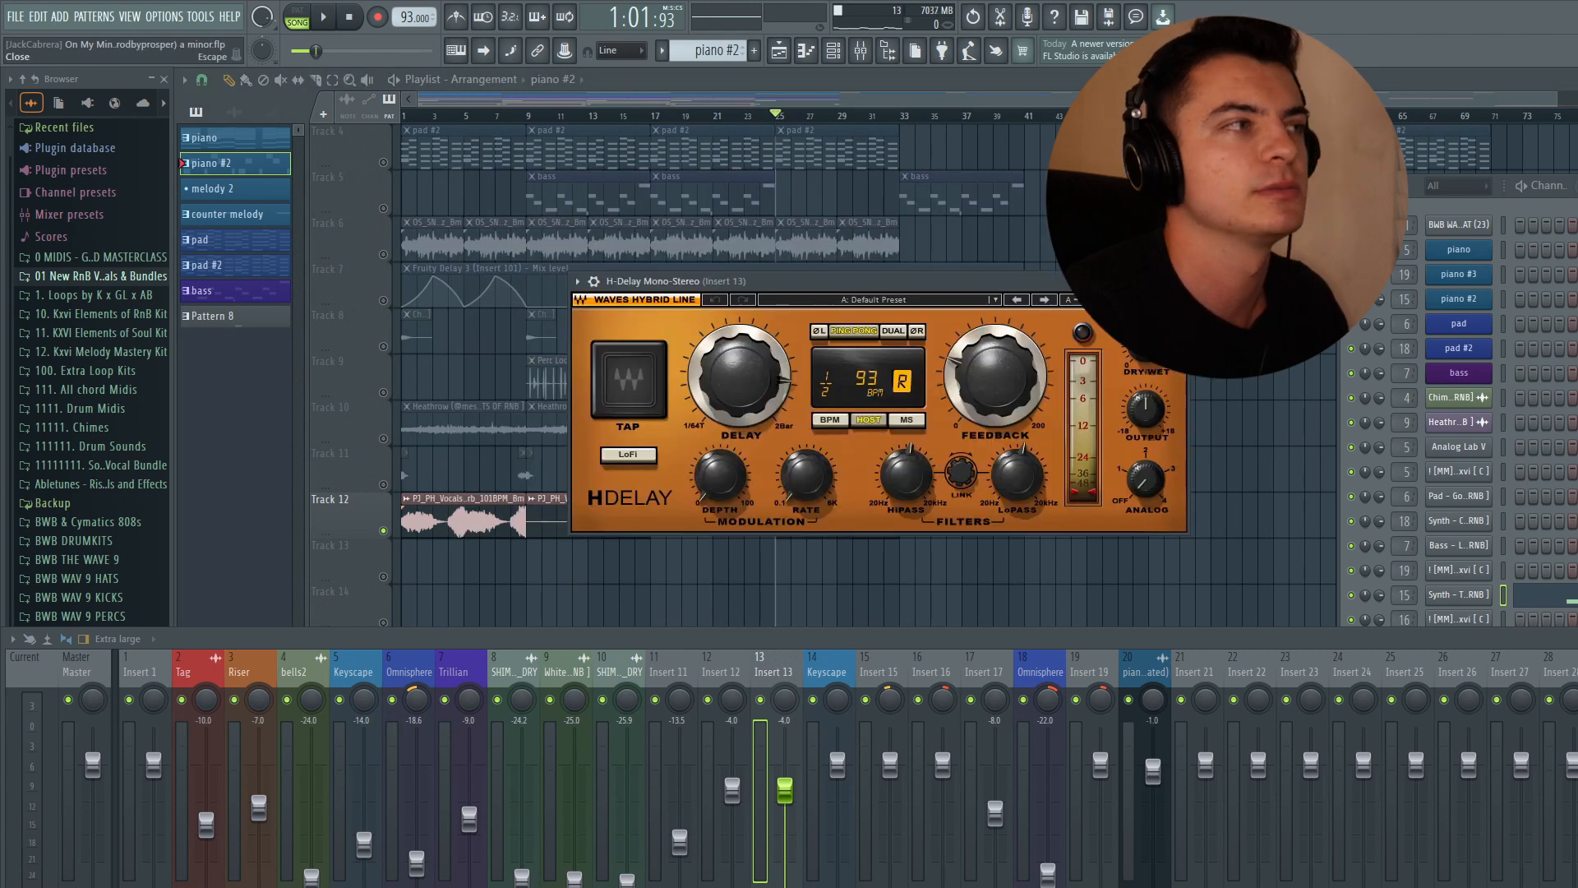
left_click(1184, 281)
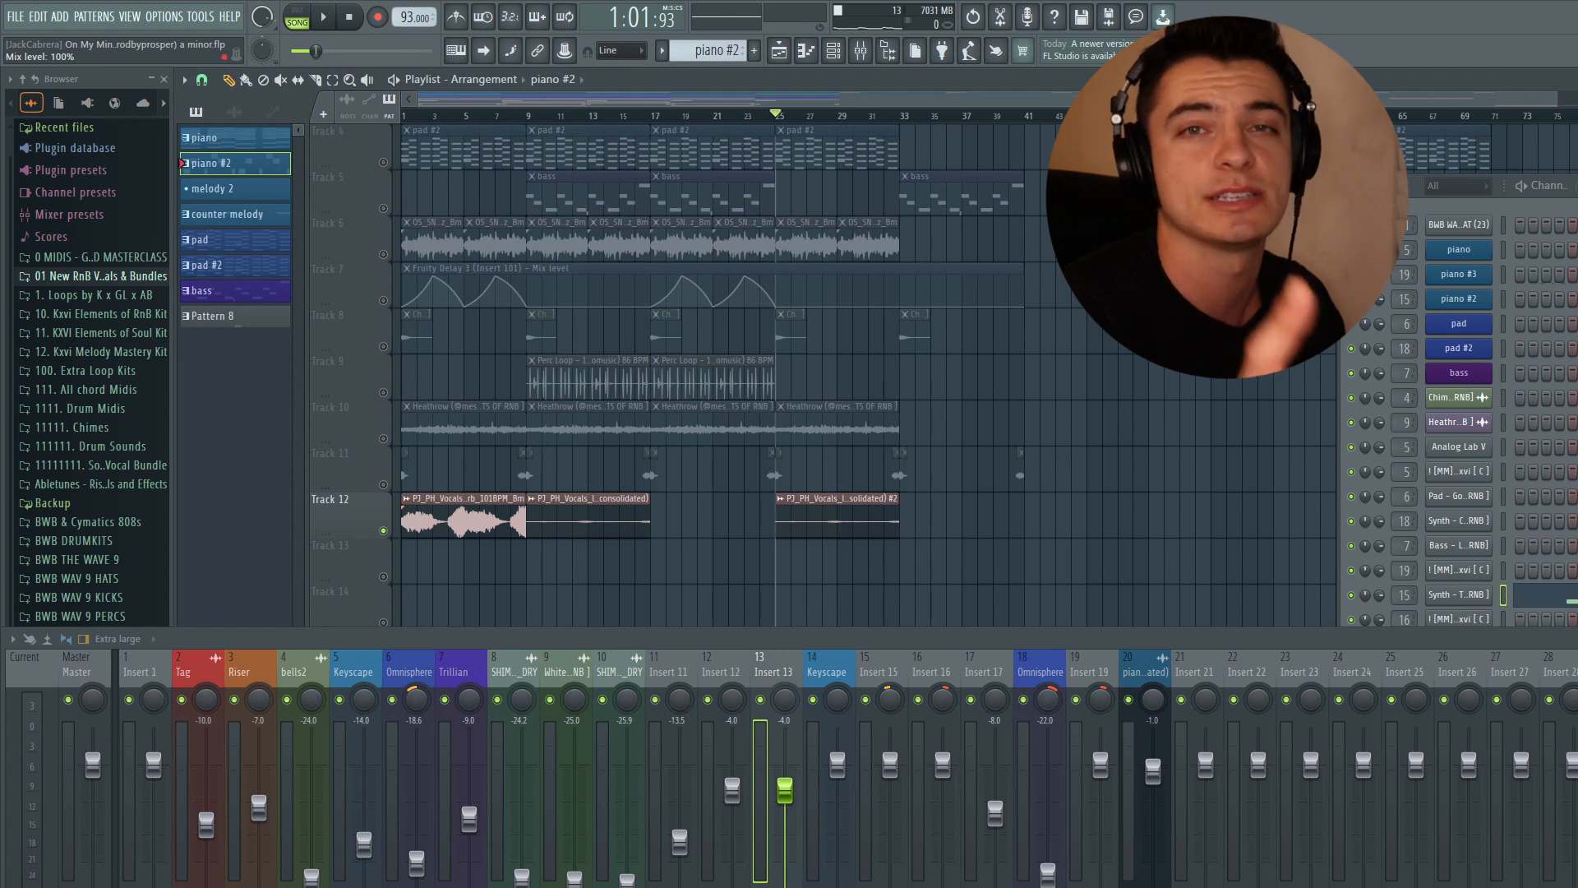
left_click(1576, 756)
left_click_drag(486, 199, 766, 92)
left_click_drag(404, 89, 404, 72)
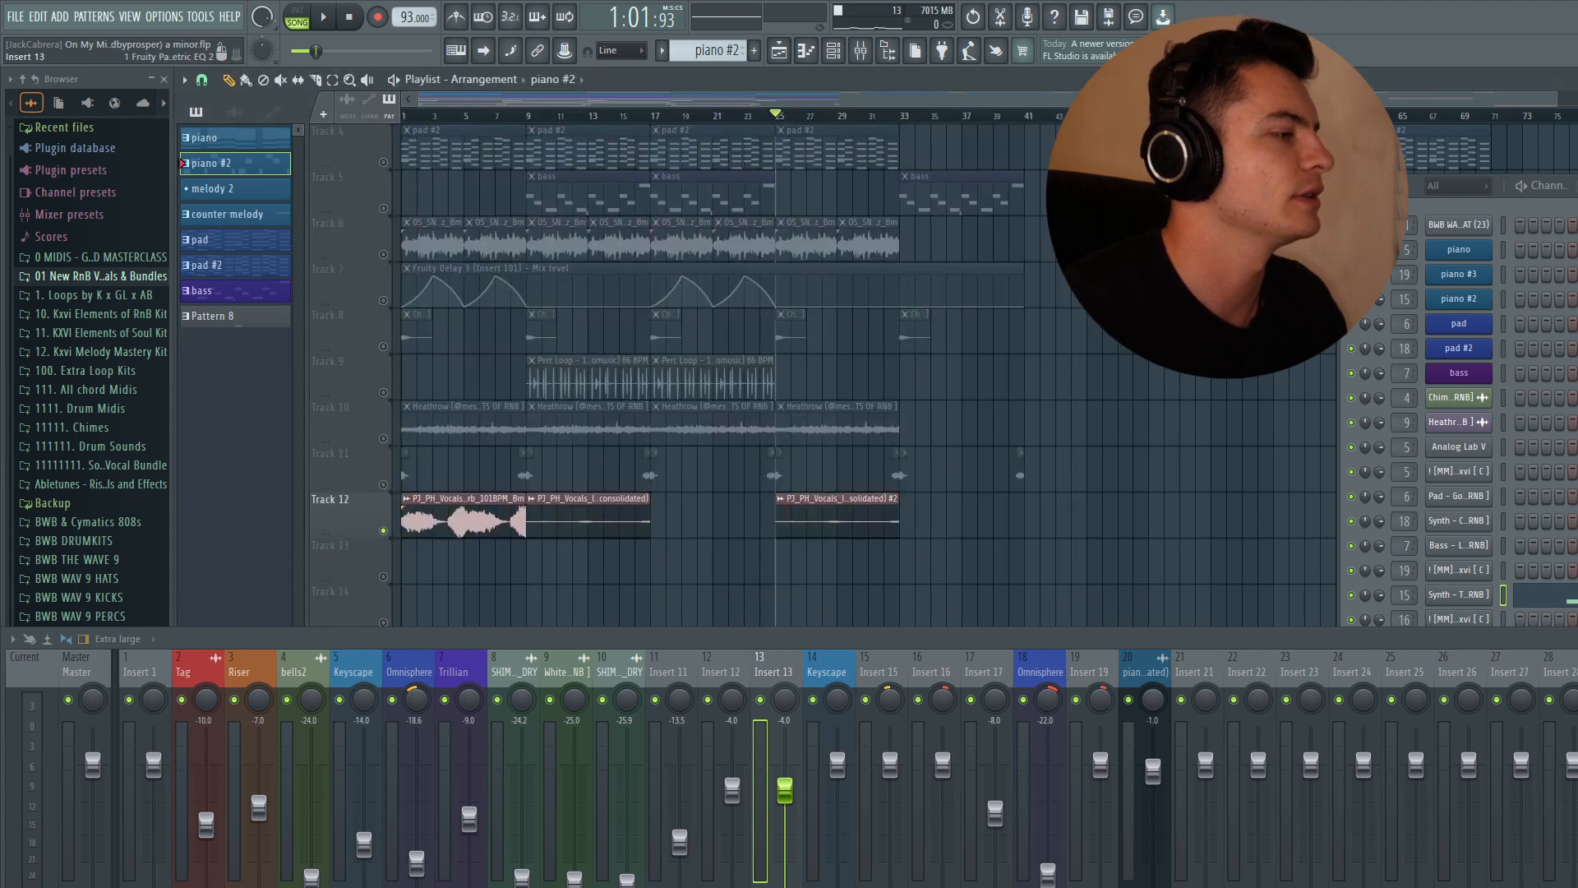
left_click(1576, 699)
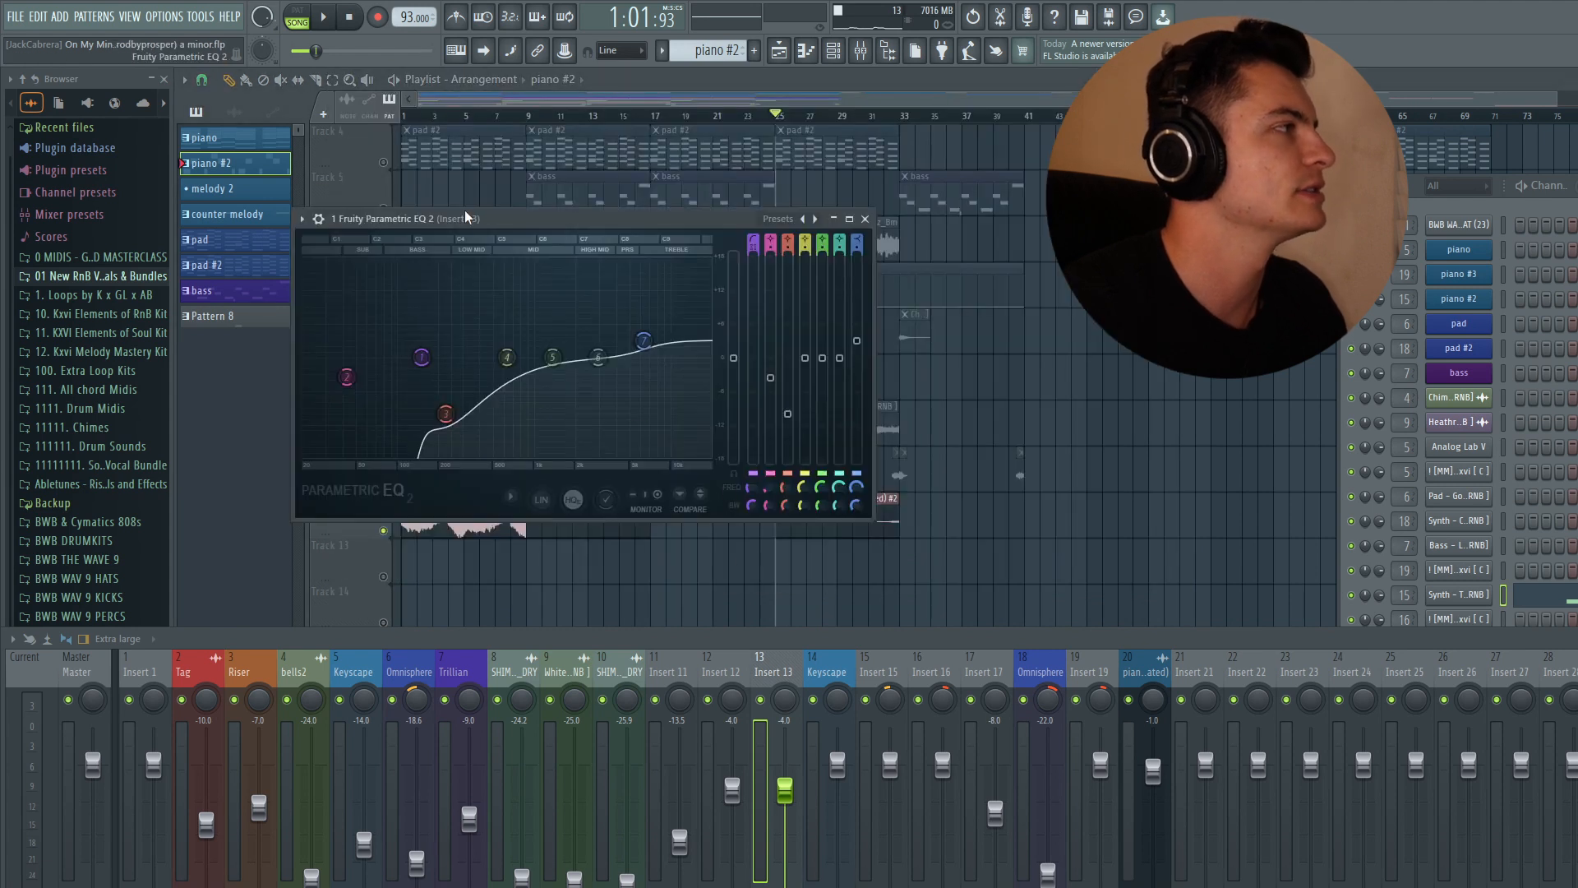
left_click_drag(465, 218, 679, 190)
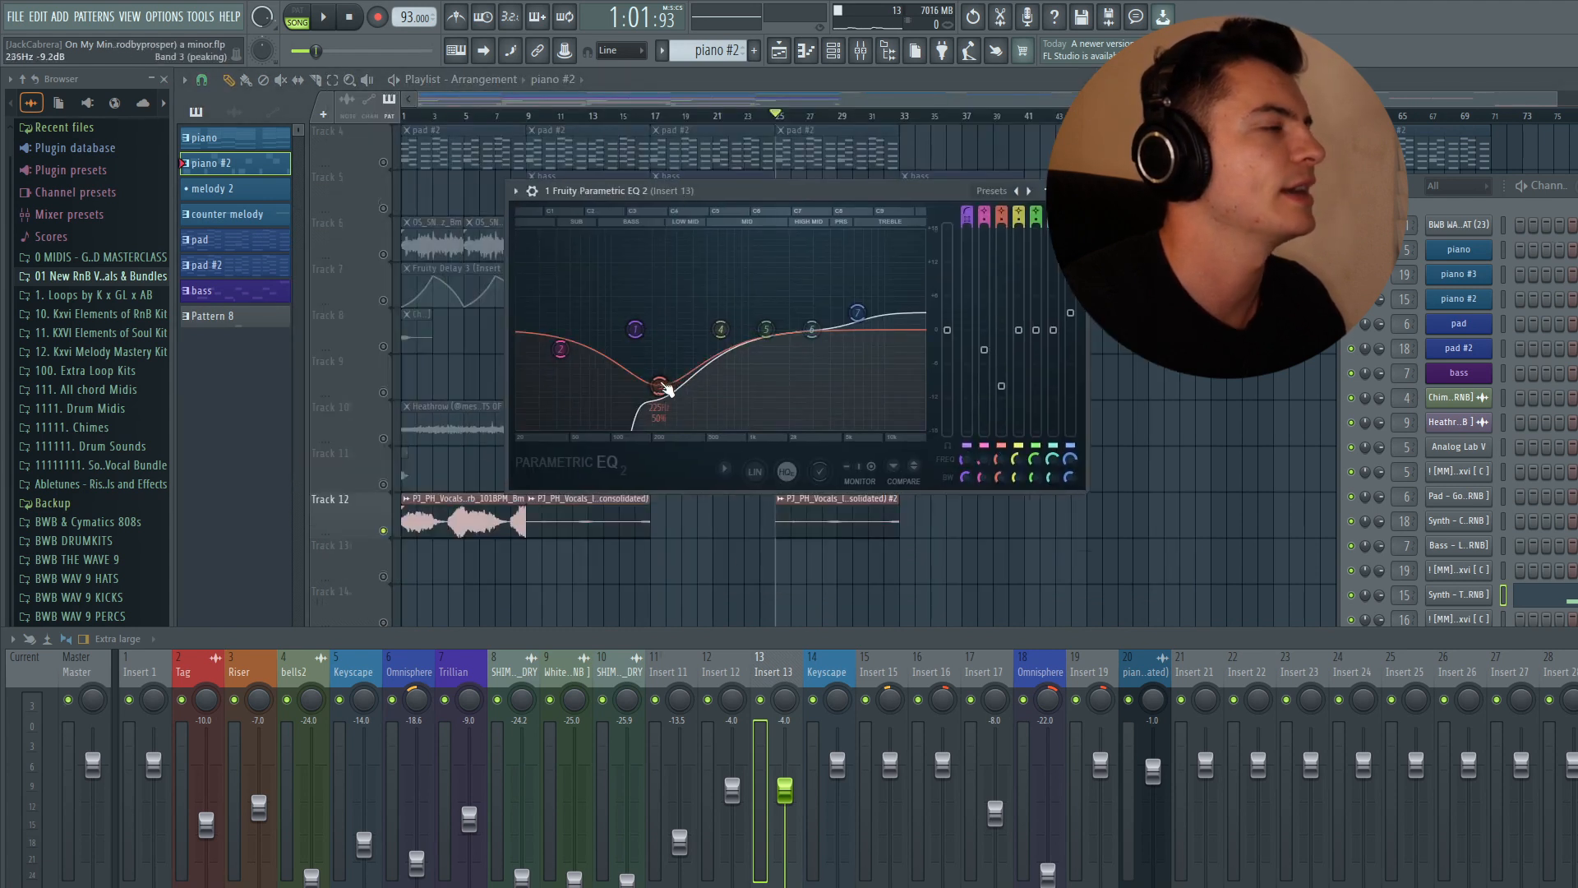
left_click(1063, 191)
left_click(1577, 79)
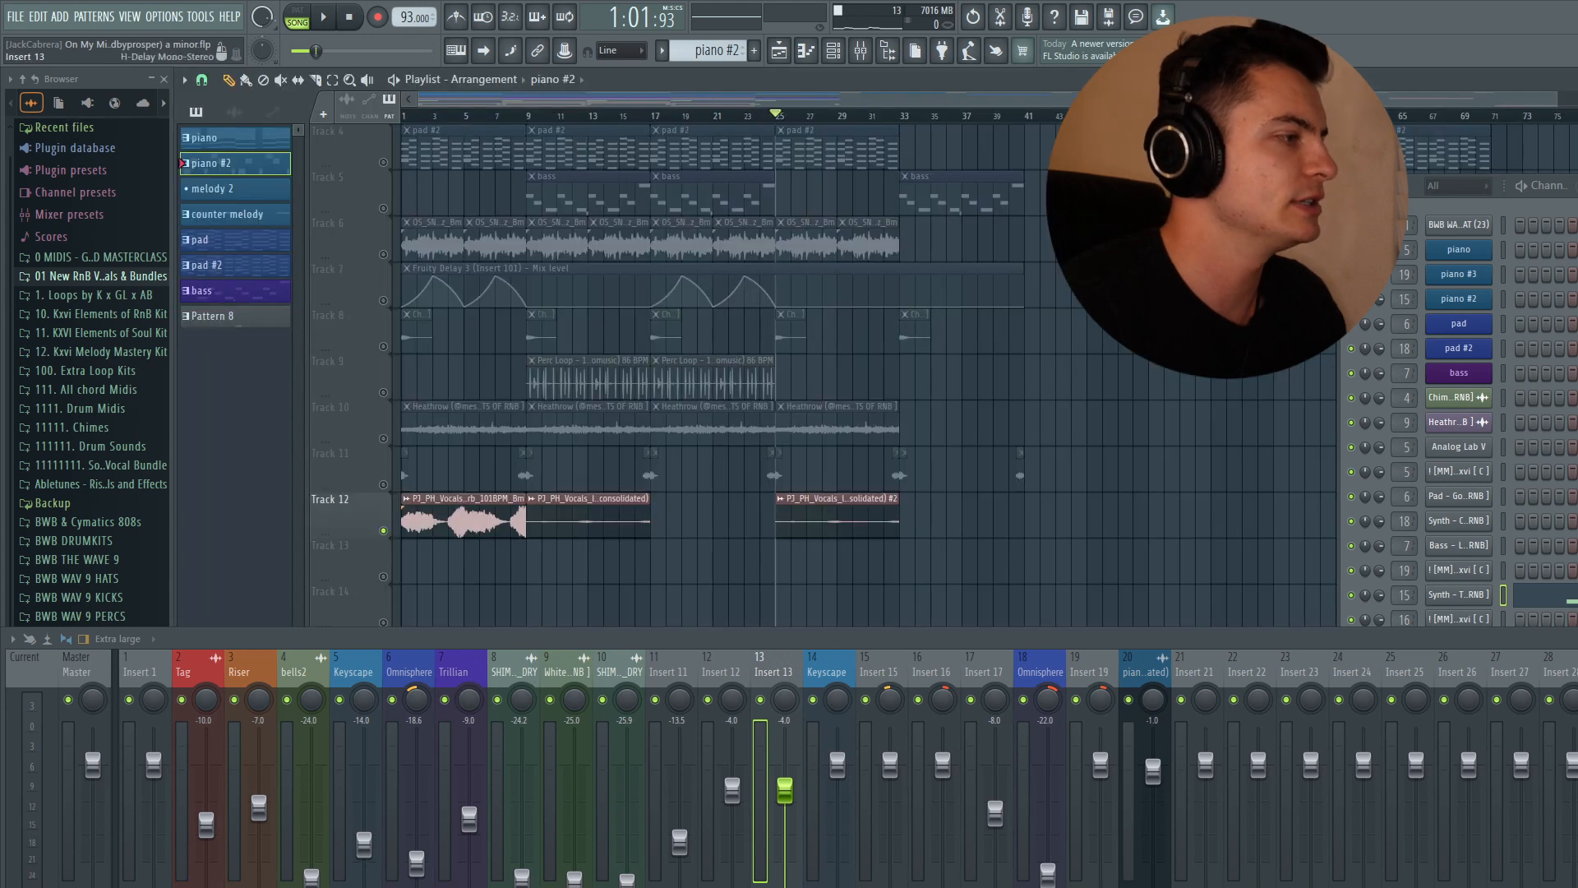
left_click(1576, 699)
- Return to the playlist and play the arrangement from the start
left_click(913, 331)
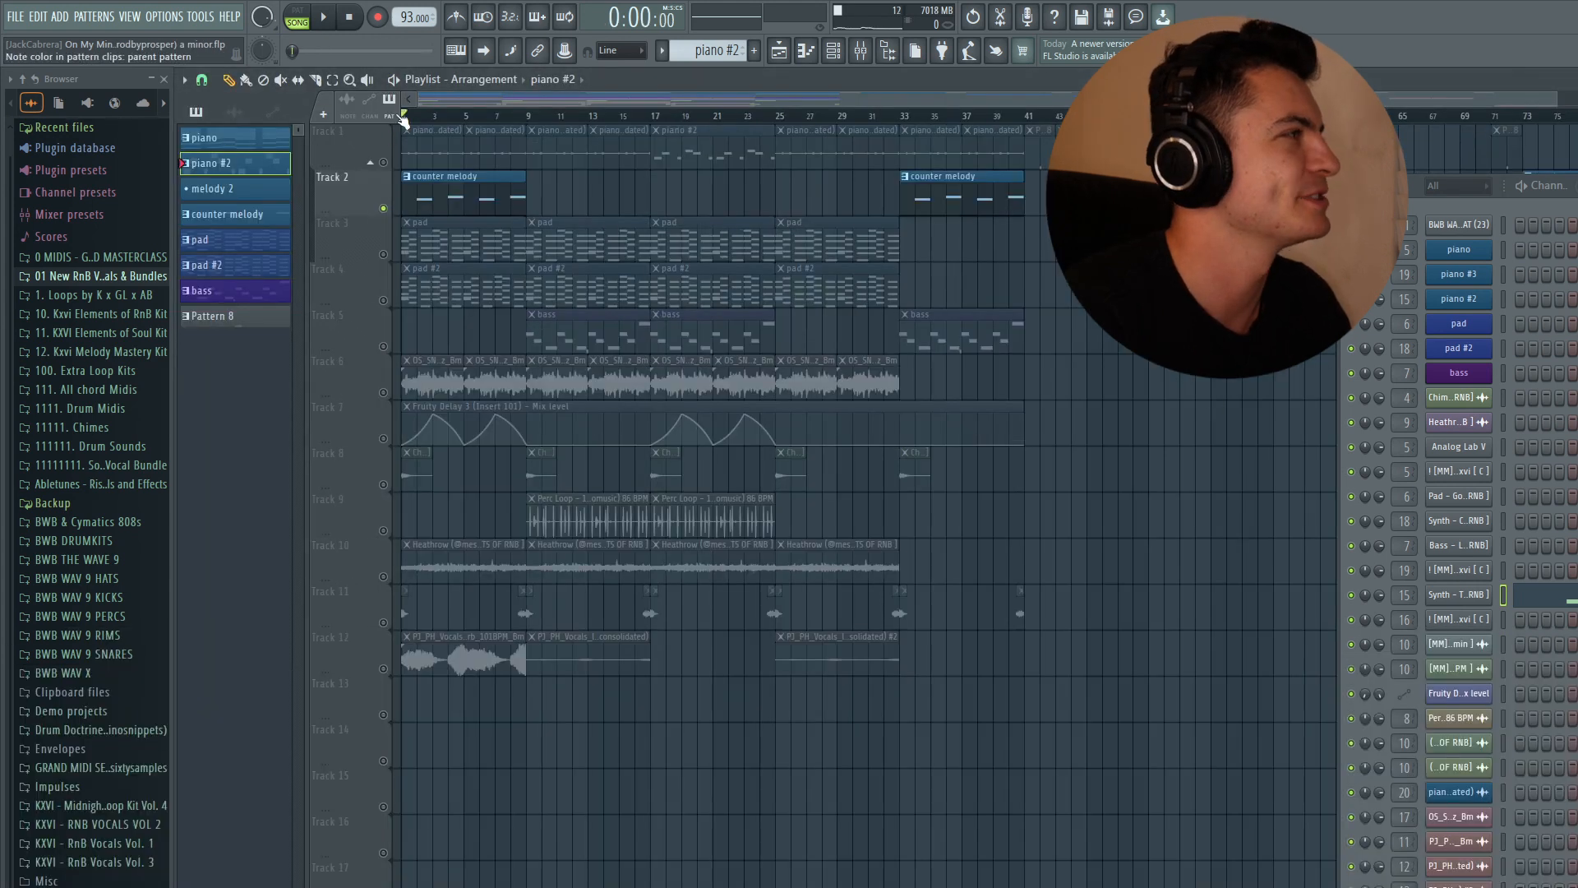
key("space")
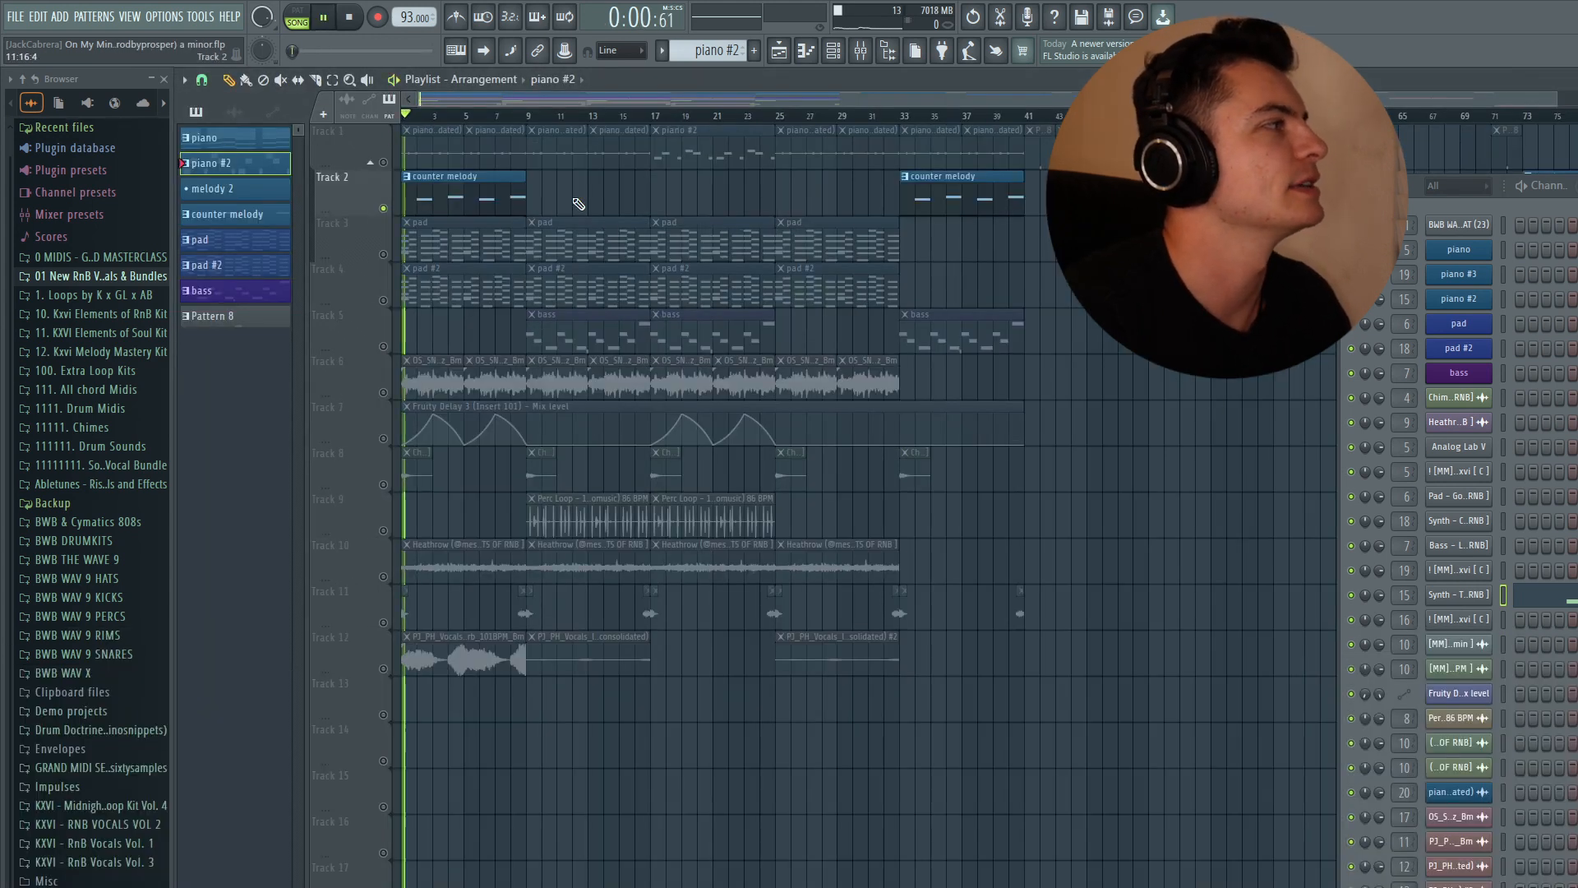
- Select the counter melody pattern and inspect its [MM] Synth - June channel settings
left_click(263, 215)
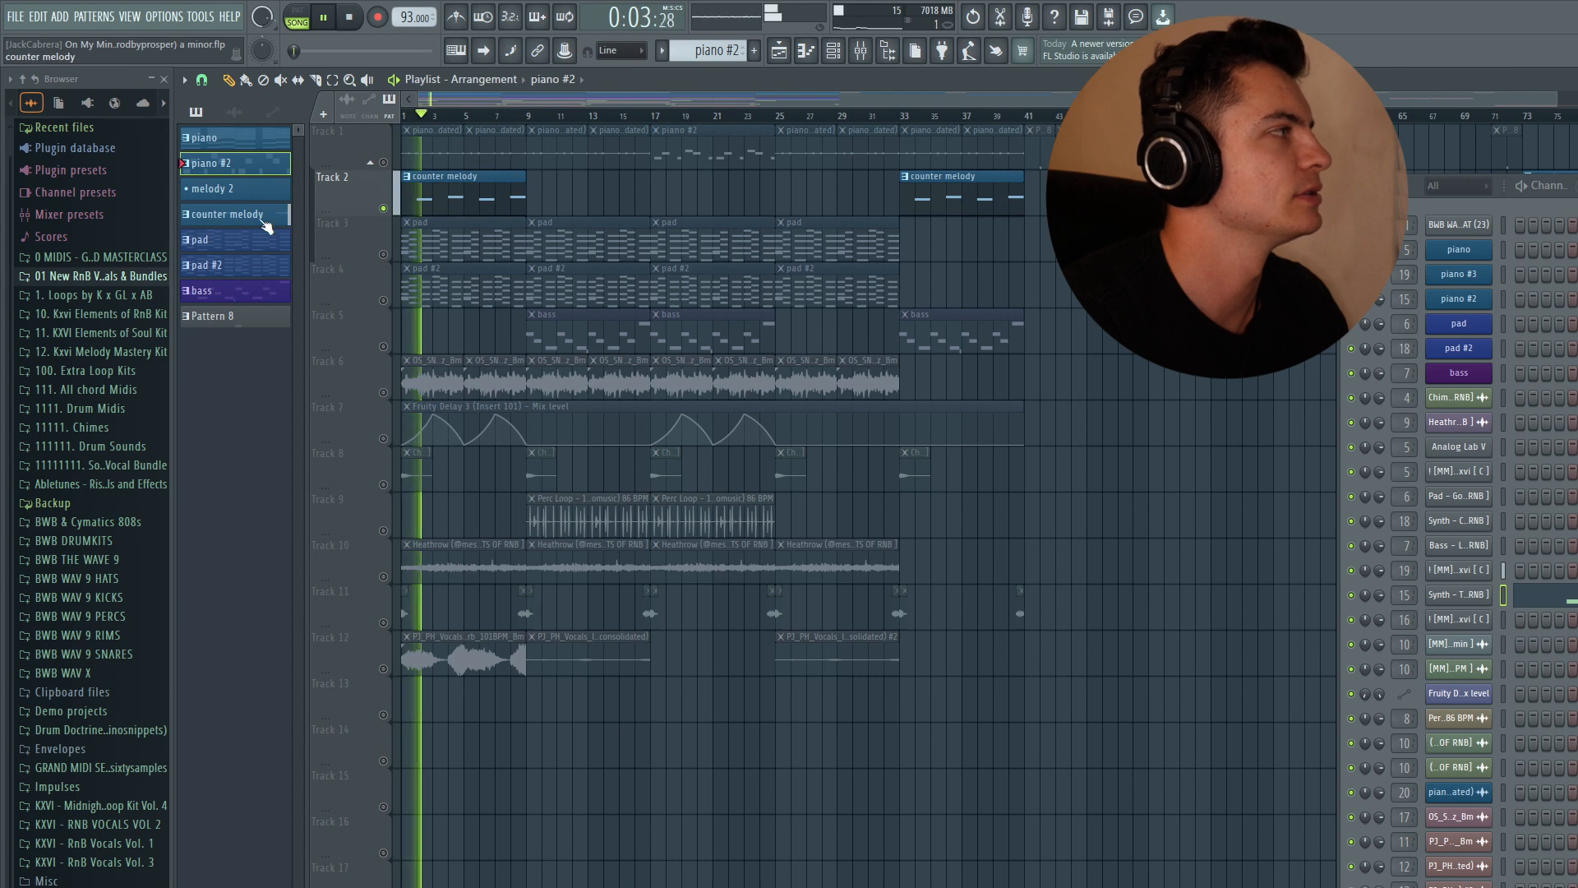
left_click(1503, 571)
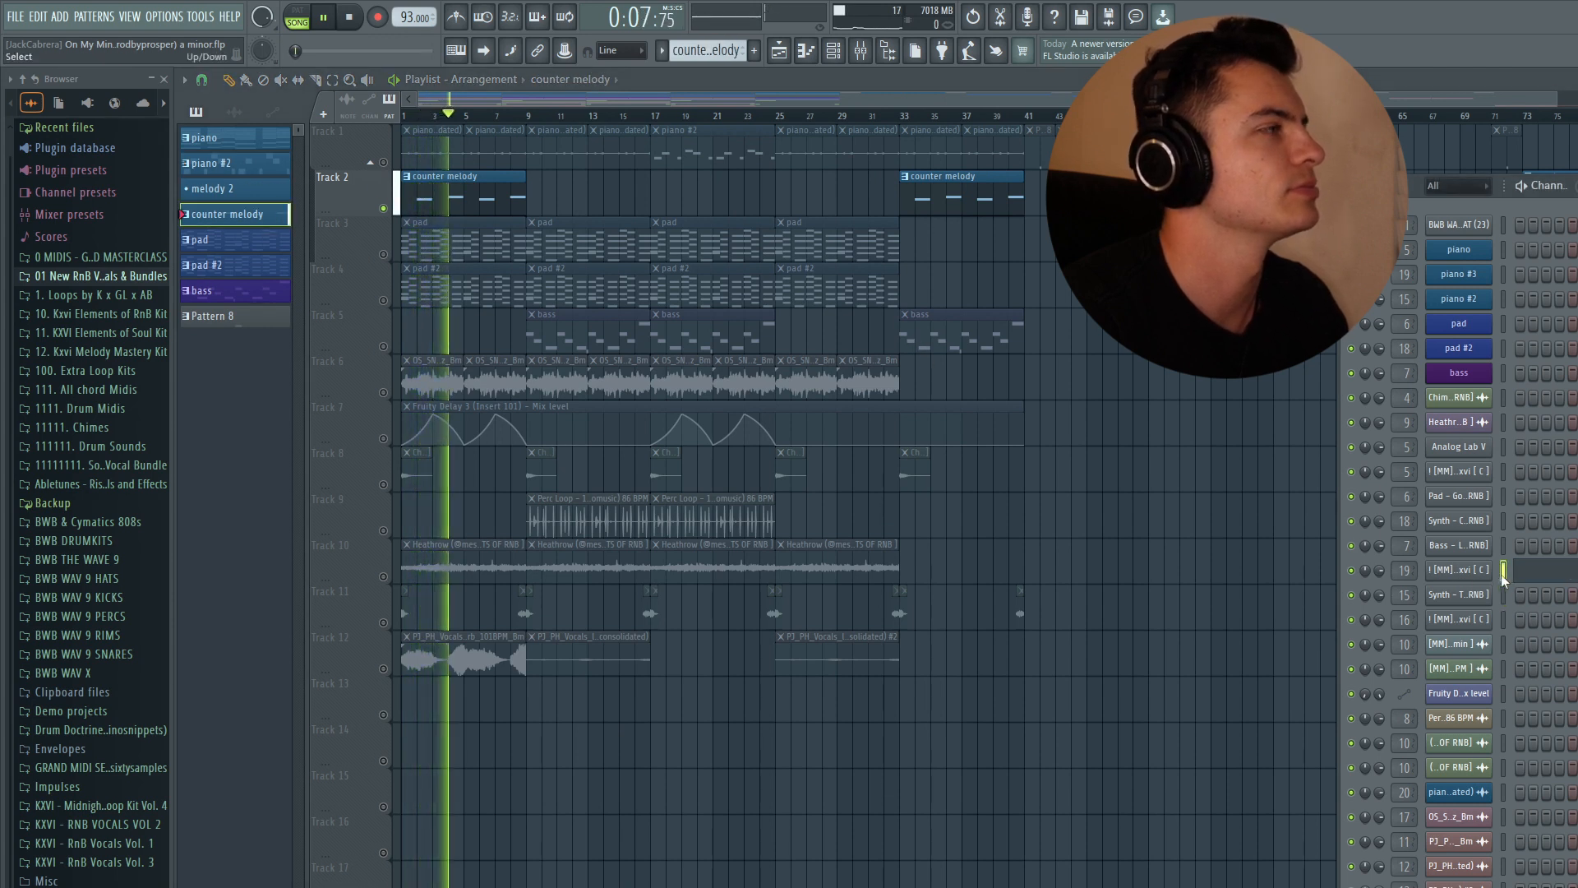
left_click(1459, 569)
key("space")
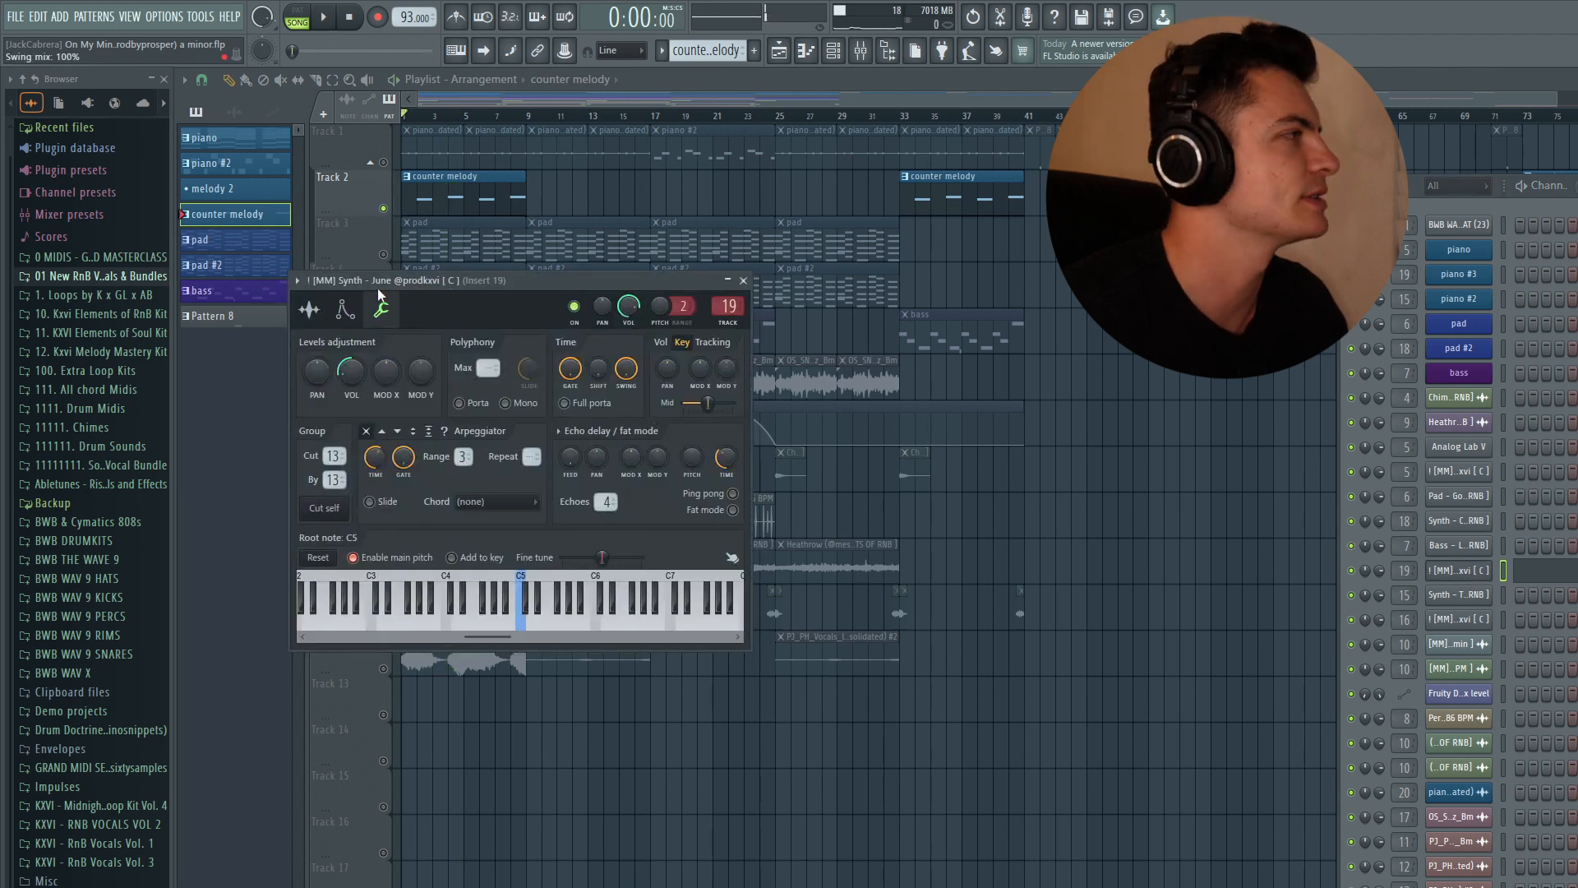
left_click_drag(377, 289, 511, 364)
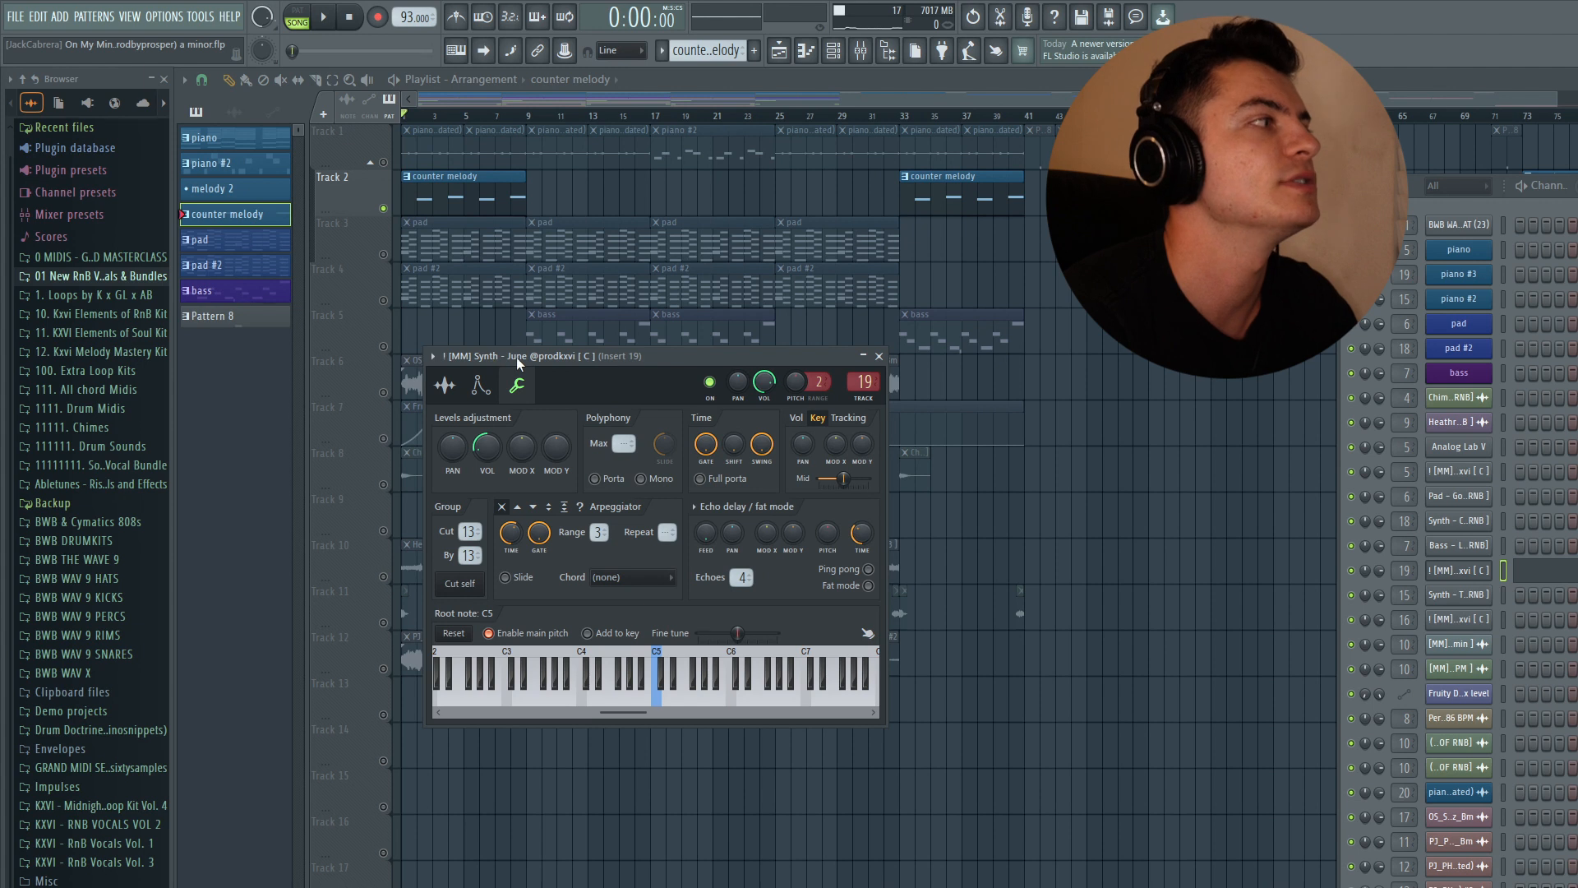
left_click(879, 355)
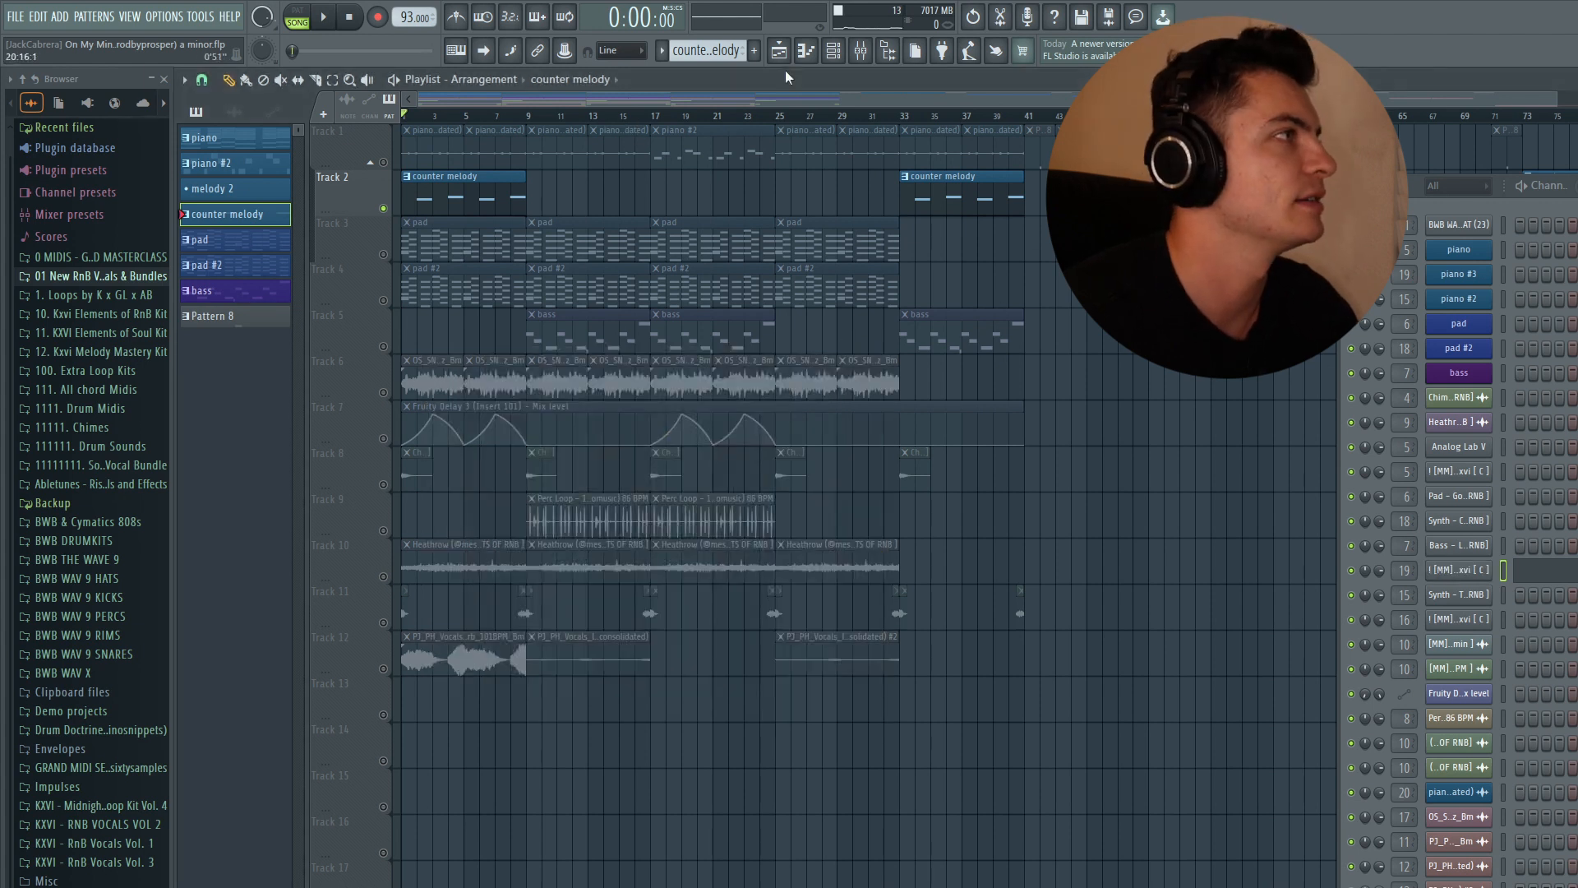
- Open the mixer and inspect insert 19's Fruity Delay 3 and ValhallaVintageVerb plugins
left_click(872, 57)
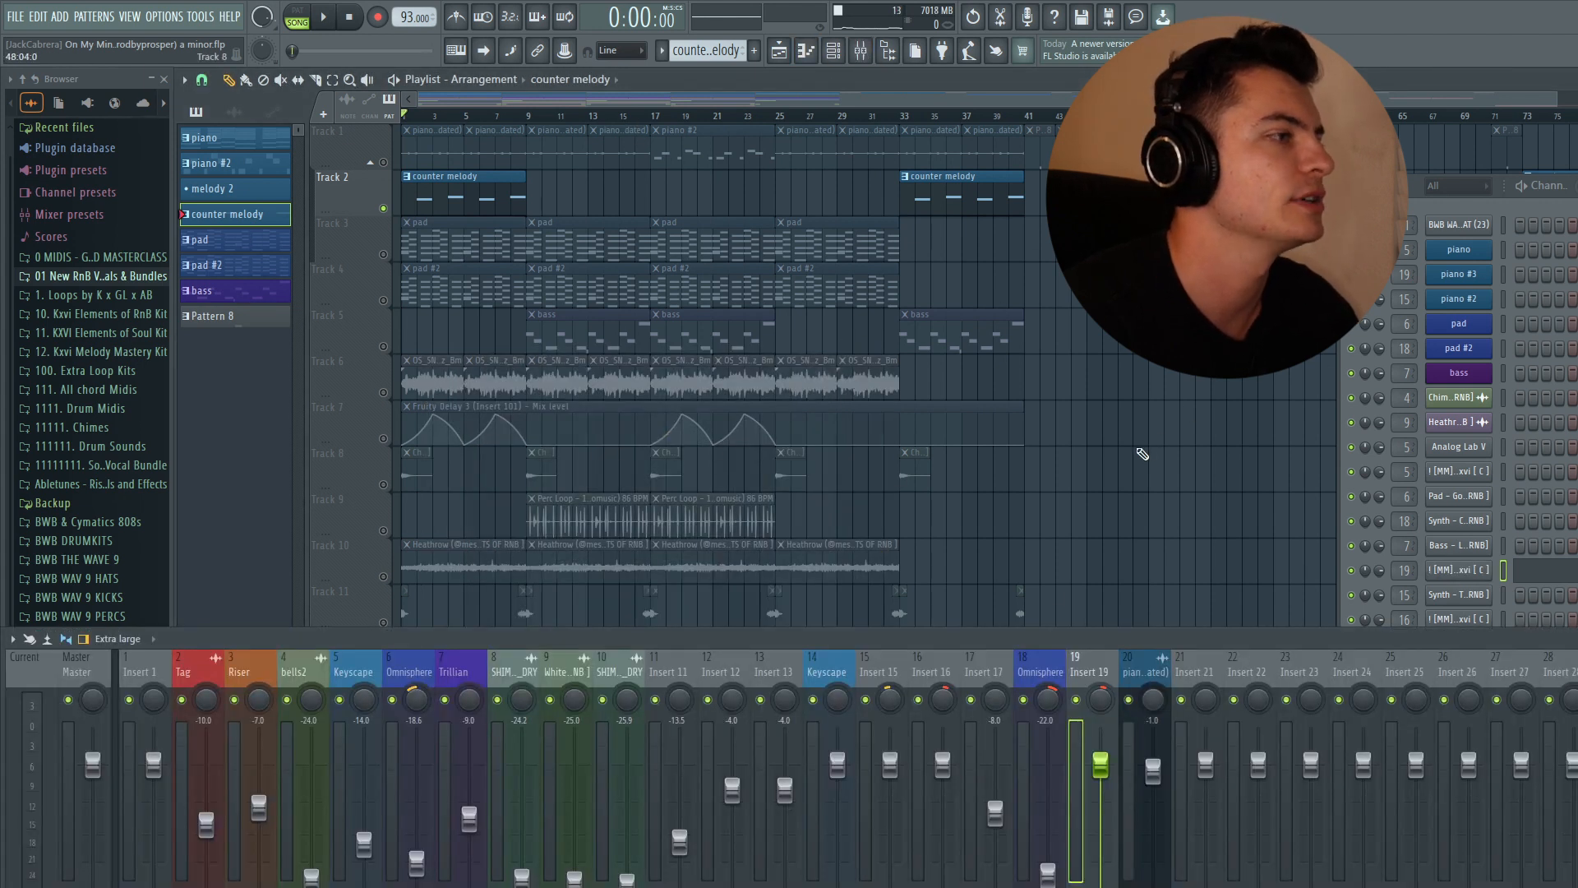
left_click(1572, 707)
left_click_drag(532, 204, 719, 226)
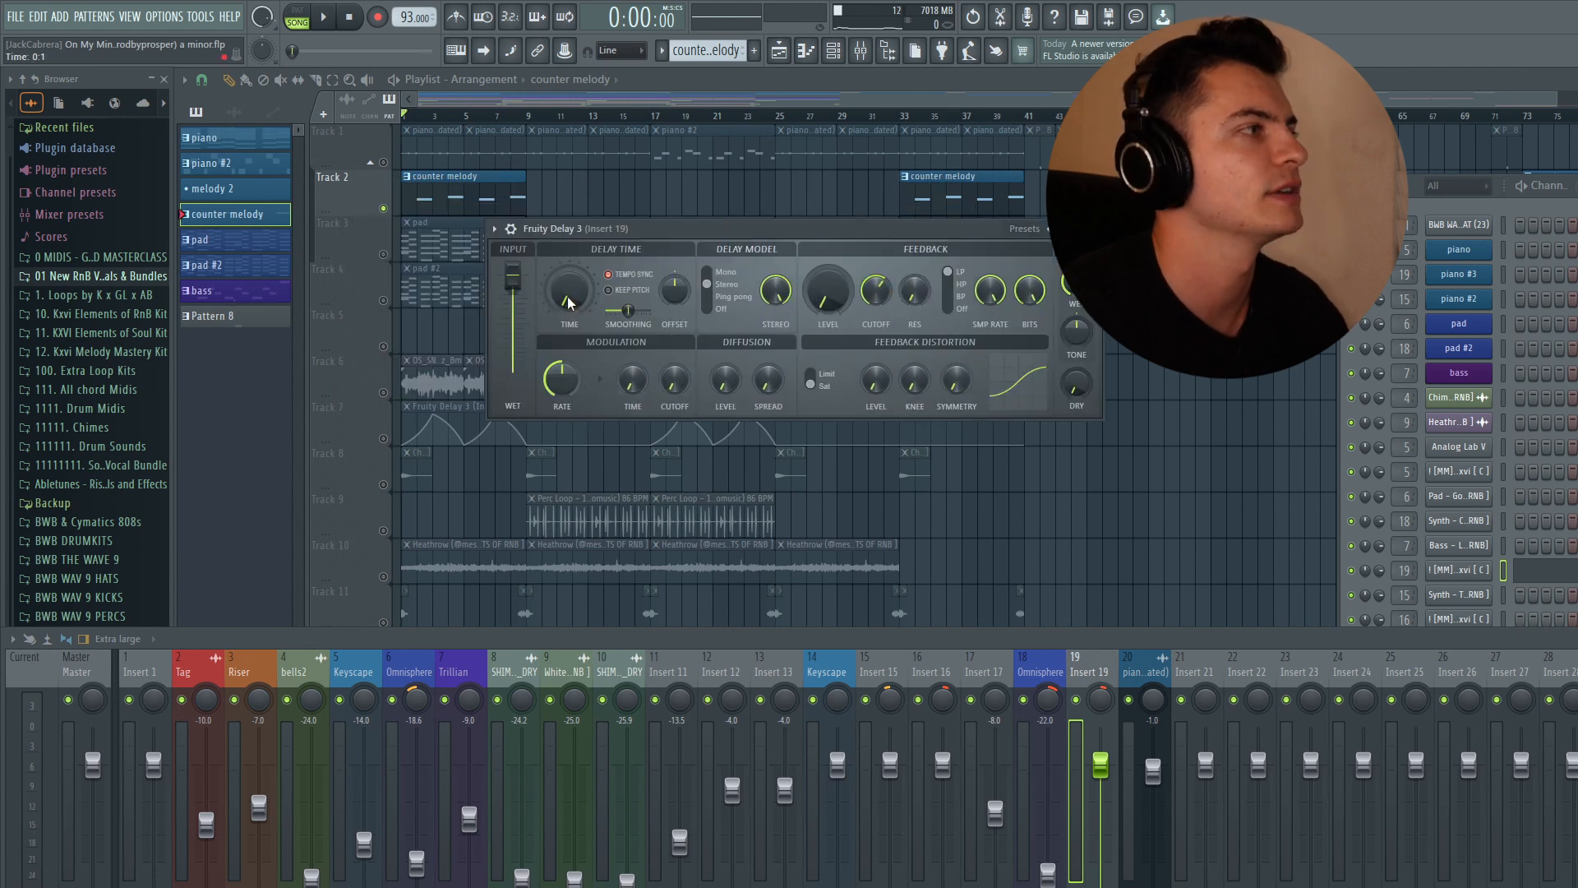
left_click(1093, 229)
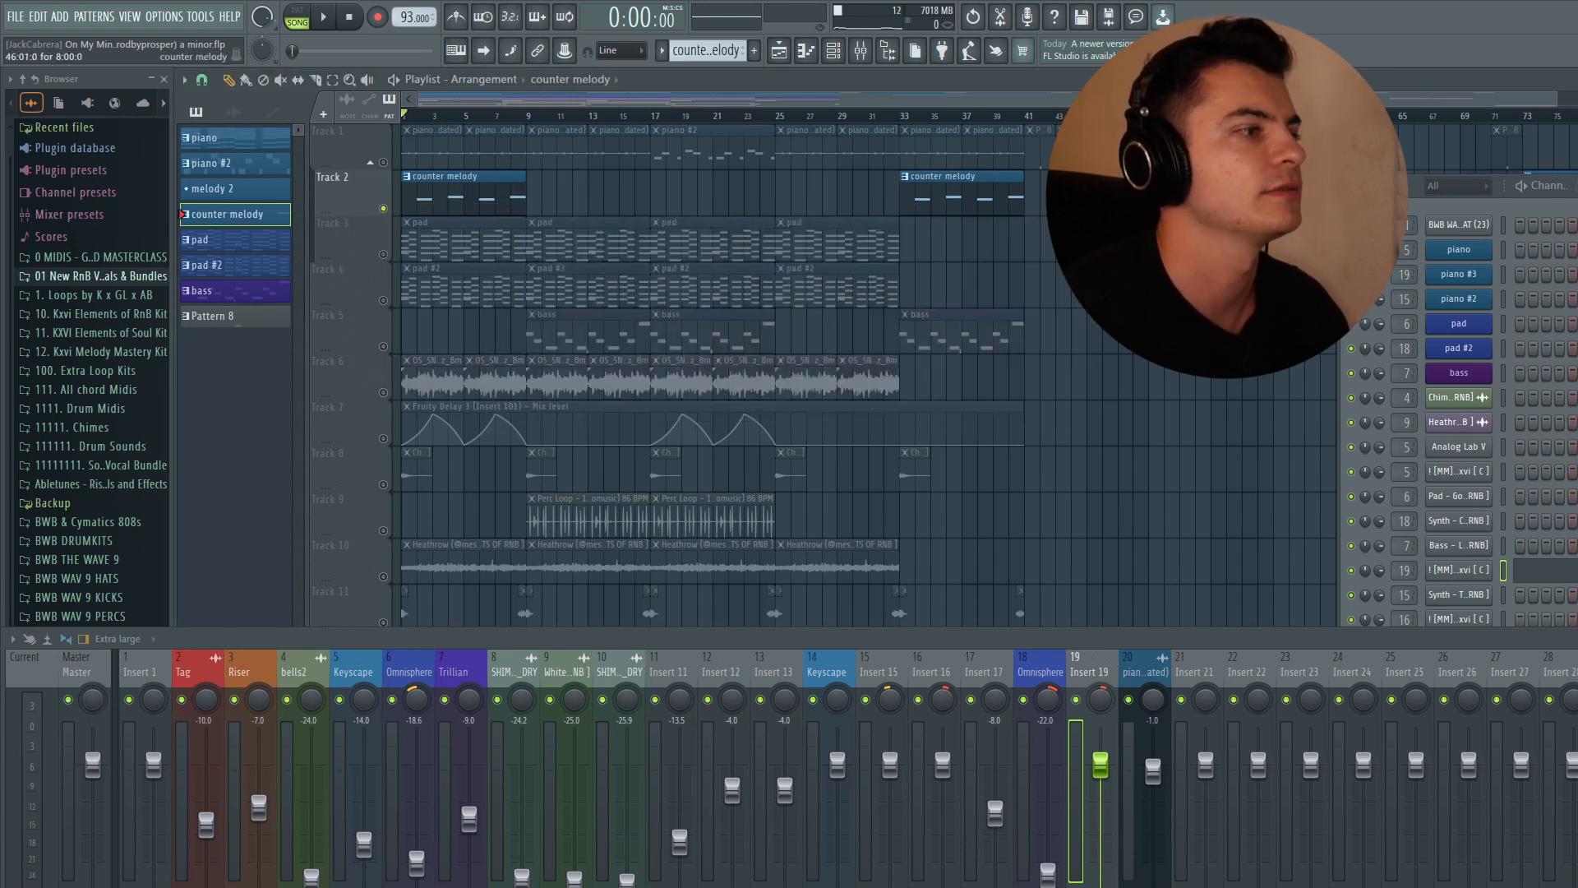
left_click(1573, 727)
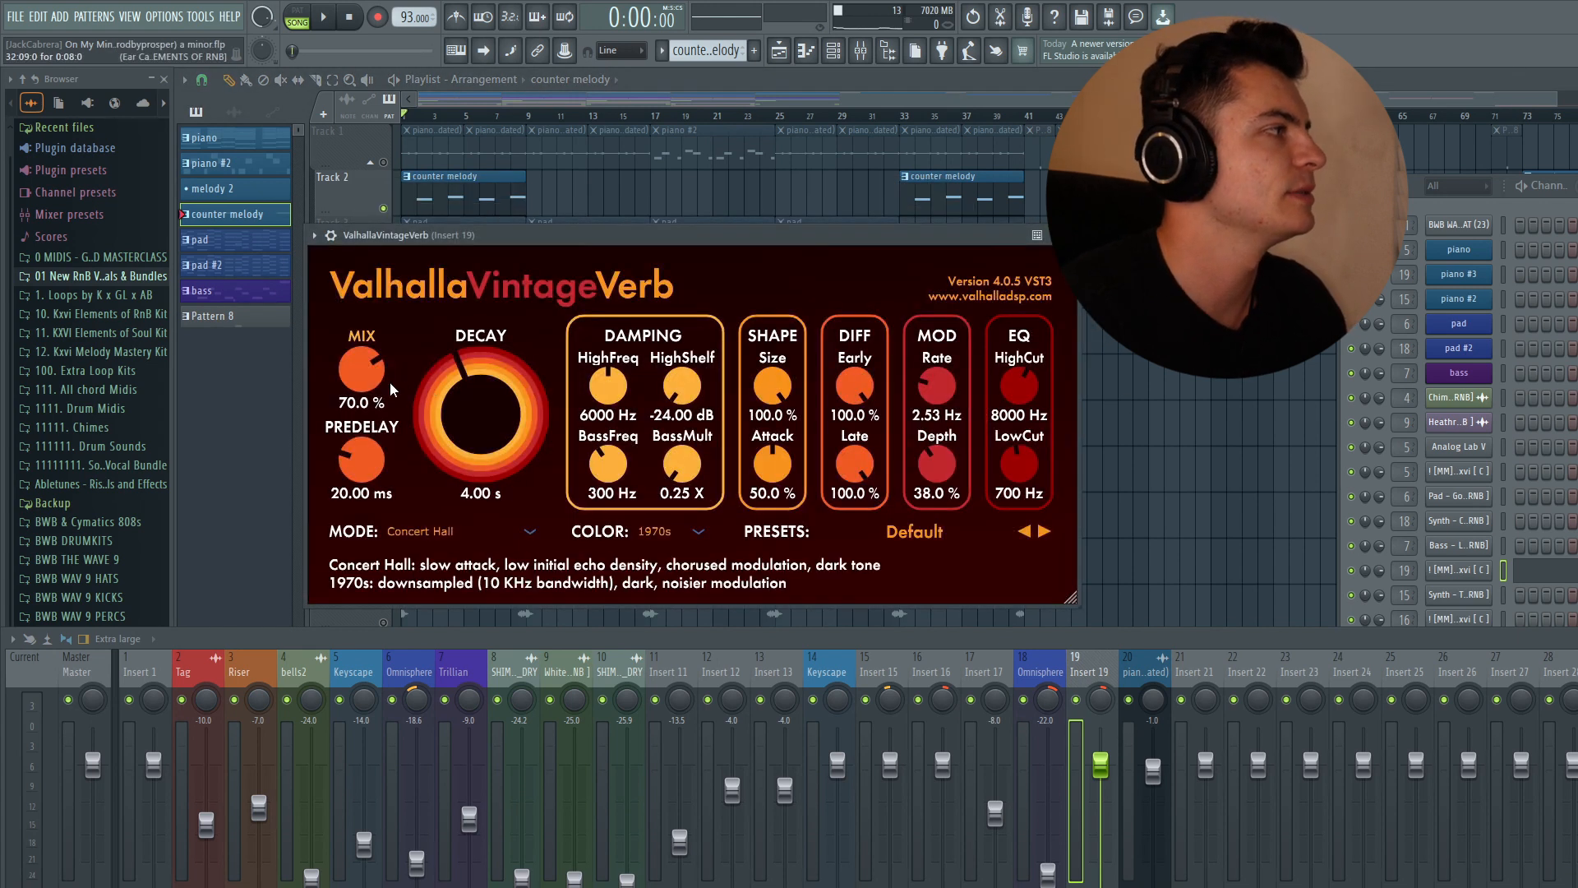
left_click(1068, 235)
- Review insert 19's Parametric EQ 2 and Fruity Delay 3 plugins, then hide the mixer and play the arrangement
left_click(1573, 748)
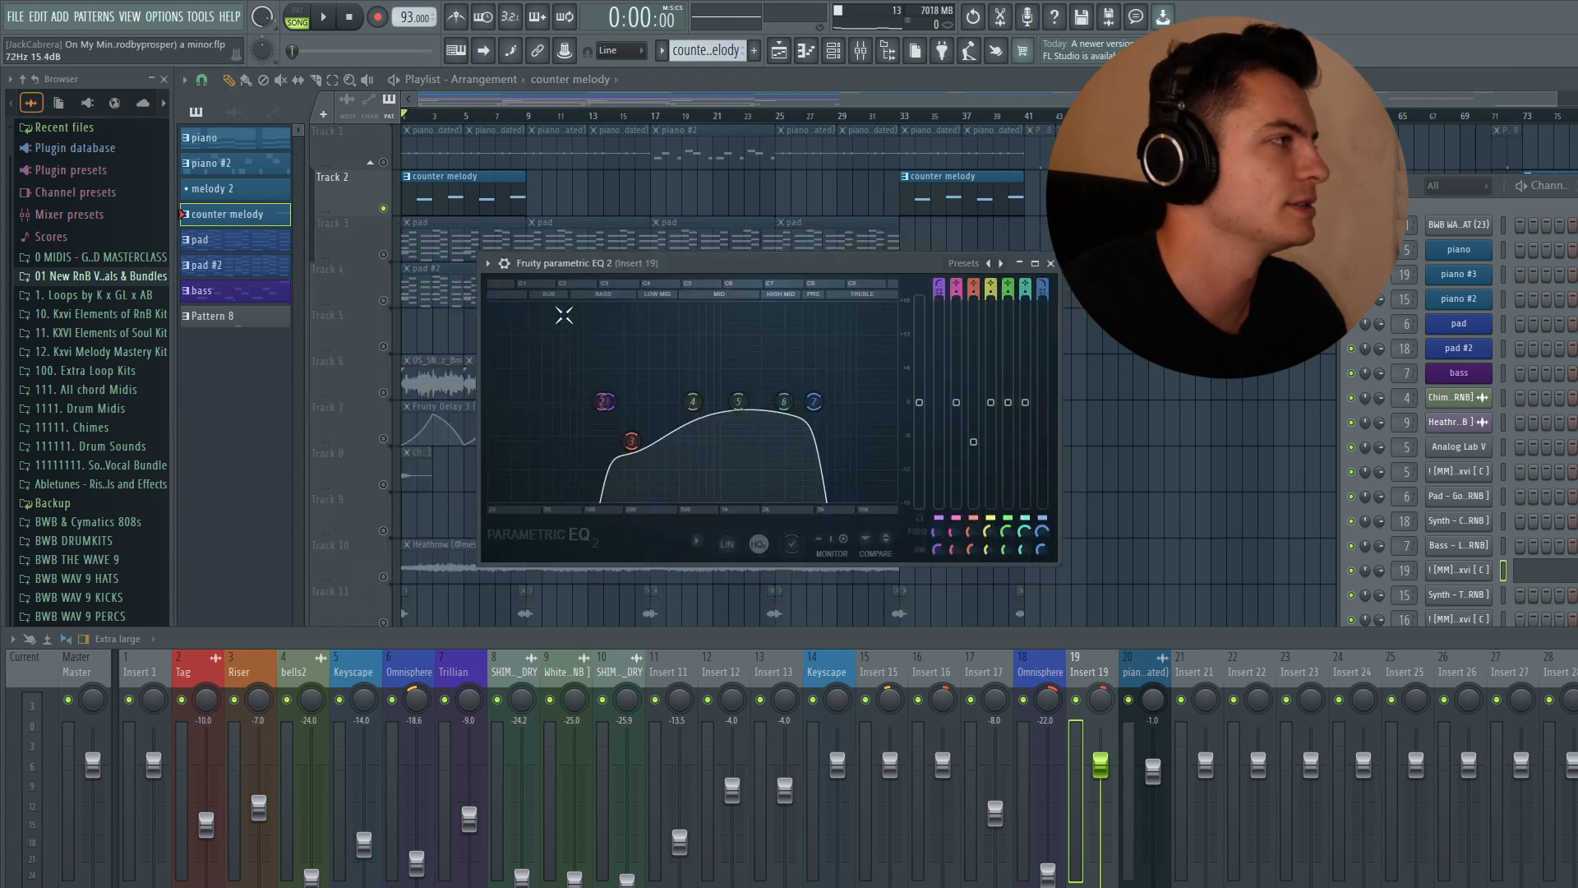
left_click_drag(578, 264, 558, 225)
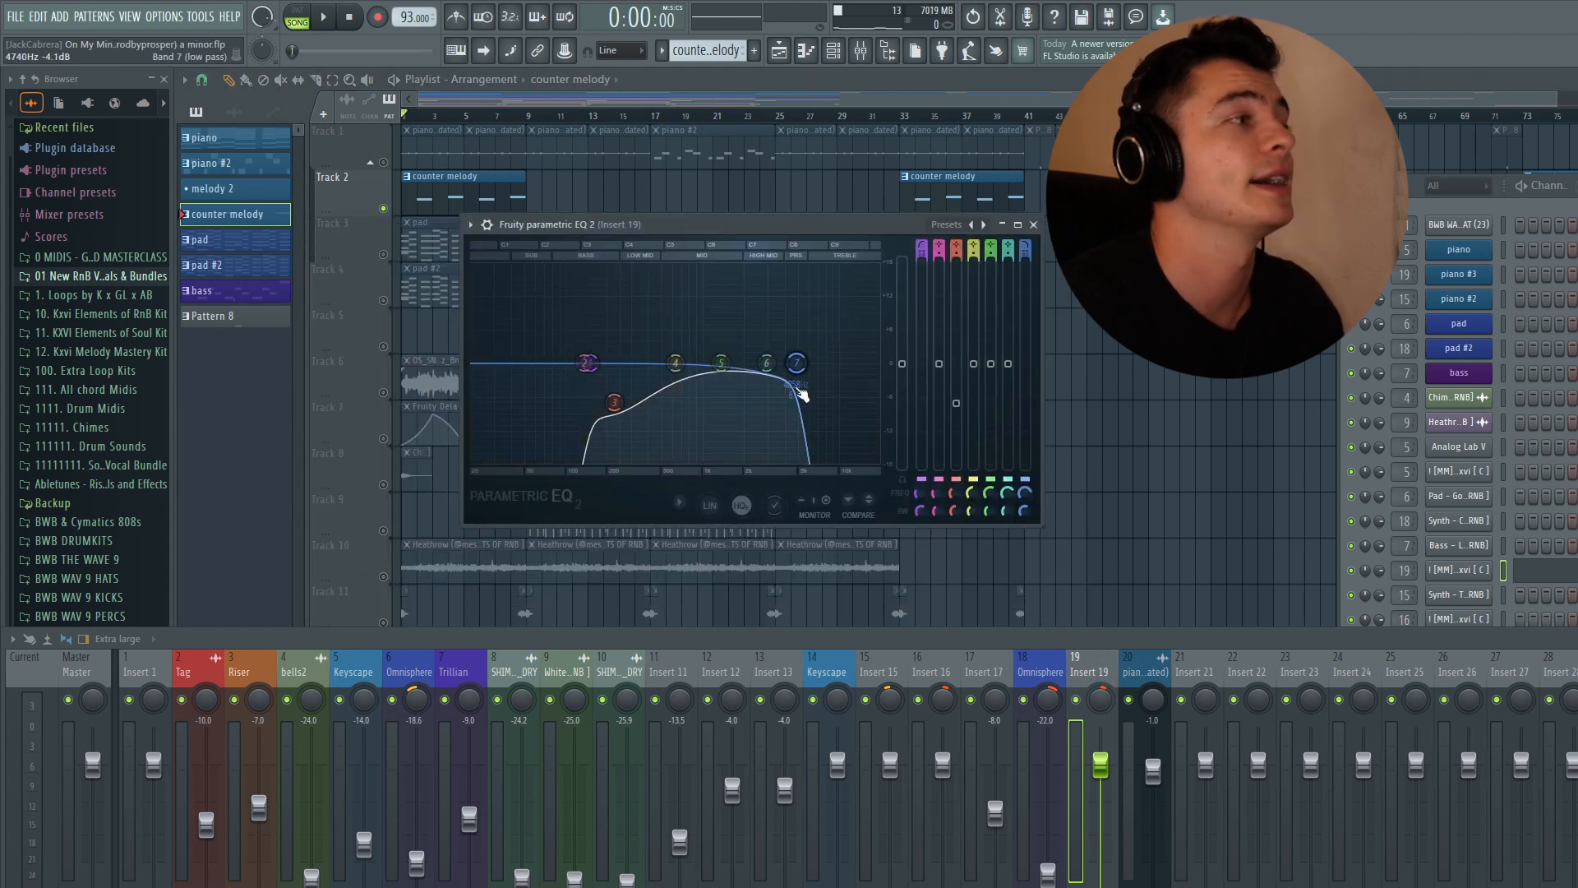
left_click(1036, 226)
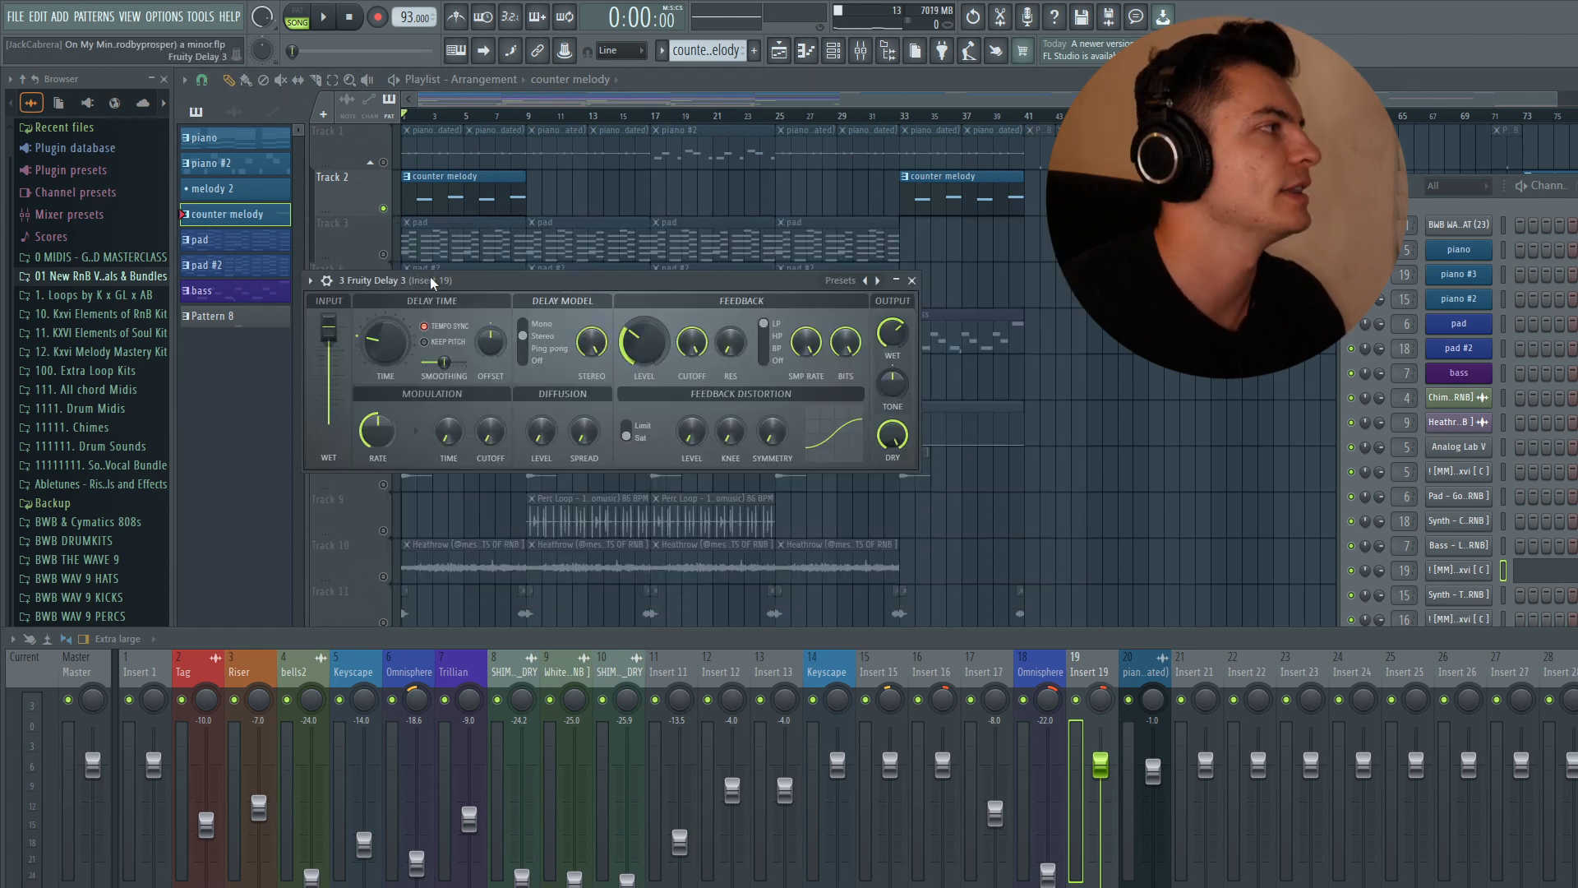
left_click_drag(431, 281, 592, 294)
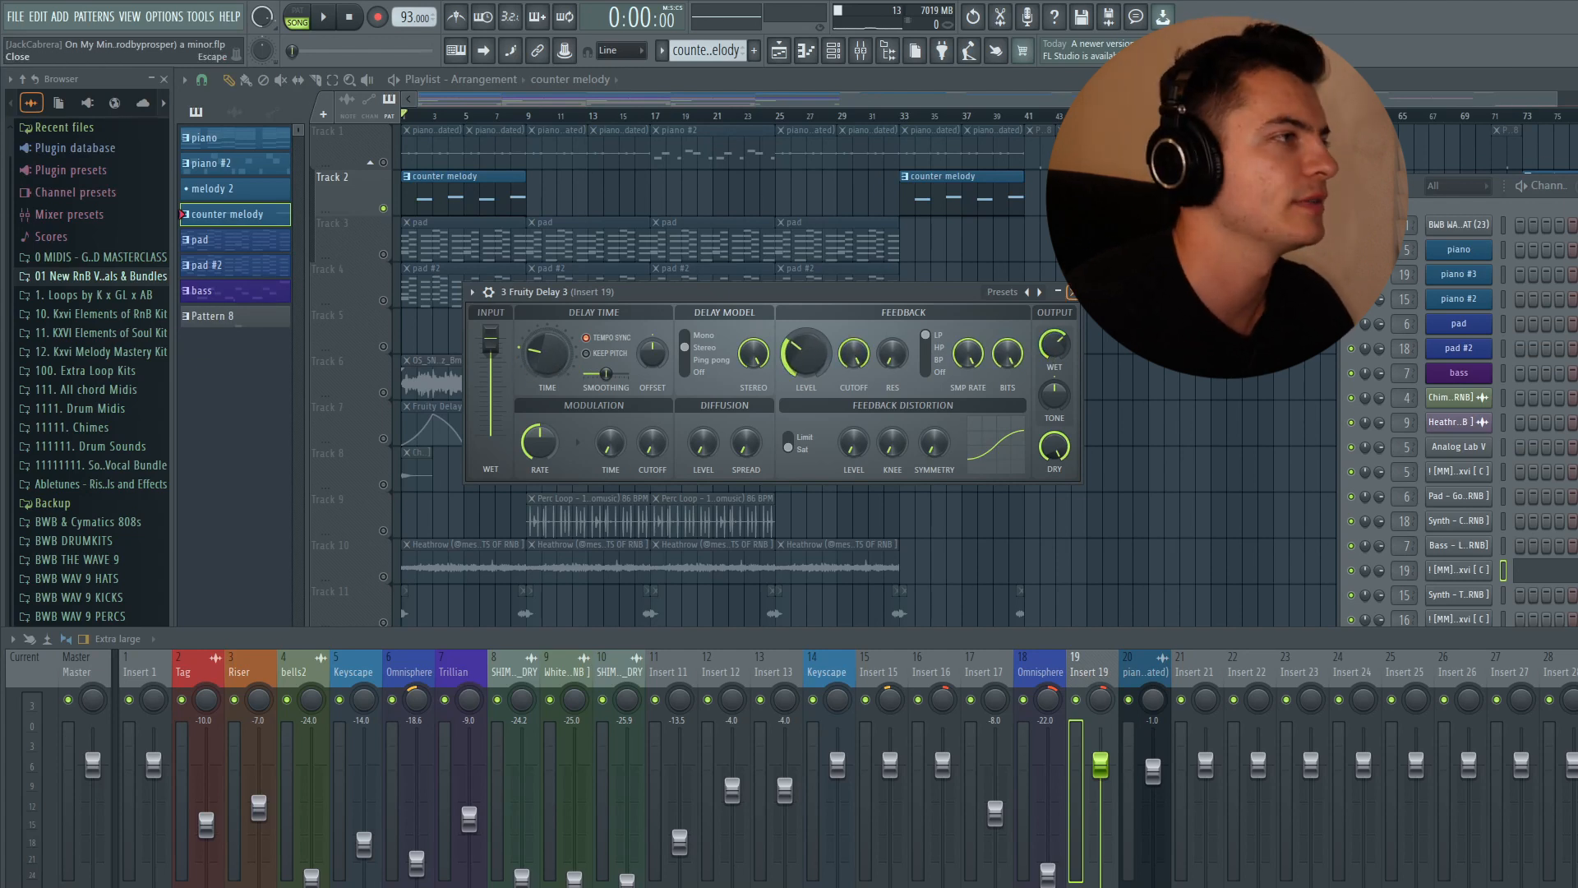
left_click(1070, 292)
key("F9")
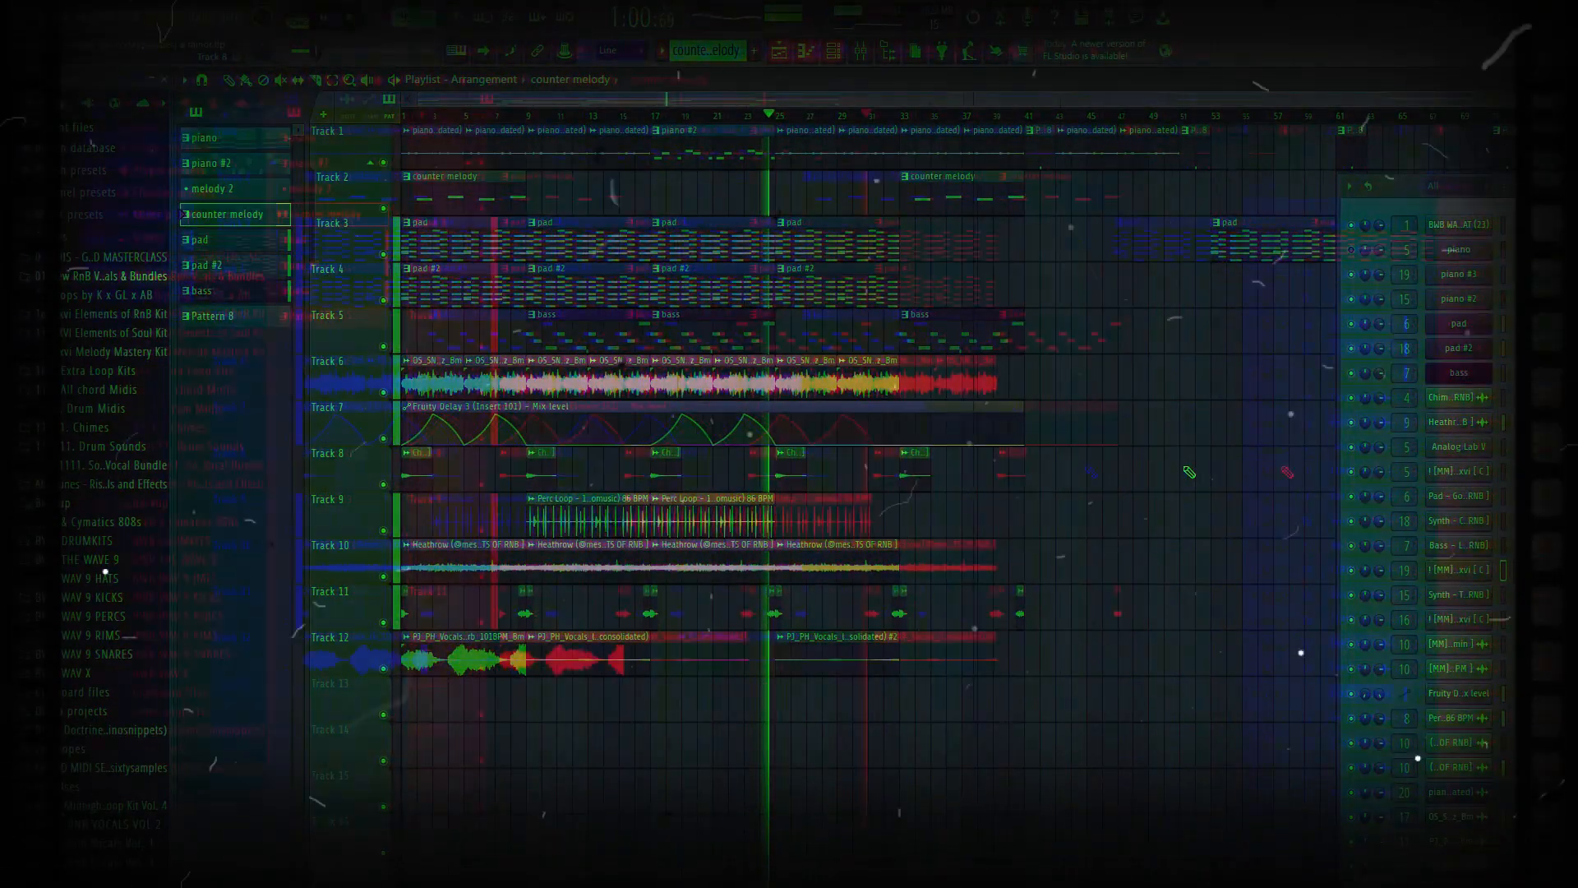
key("space")
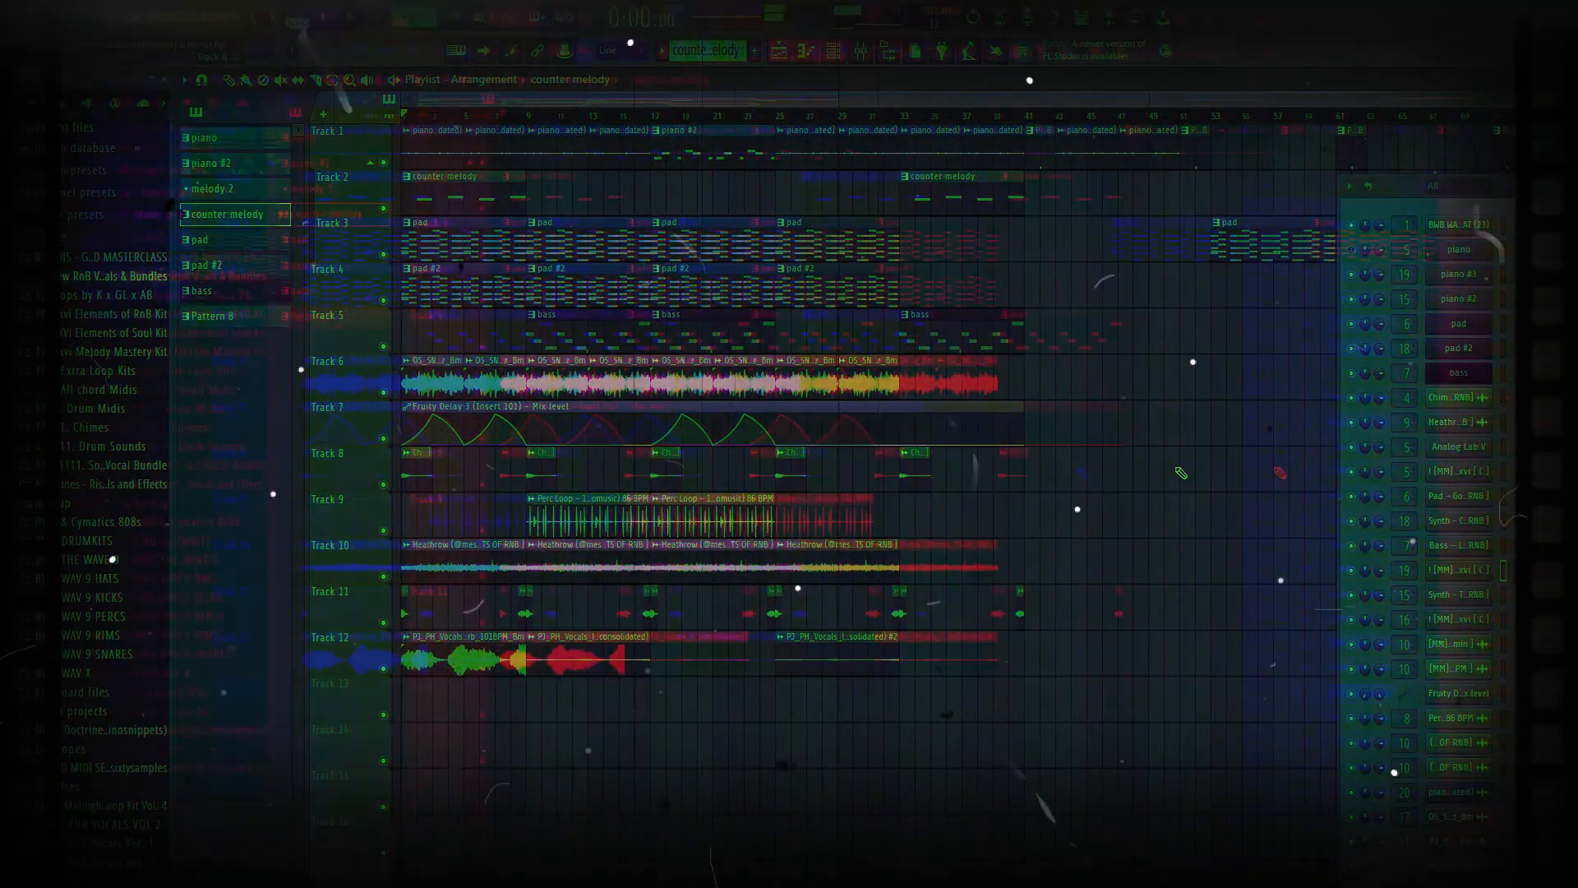